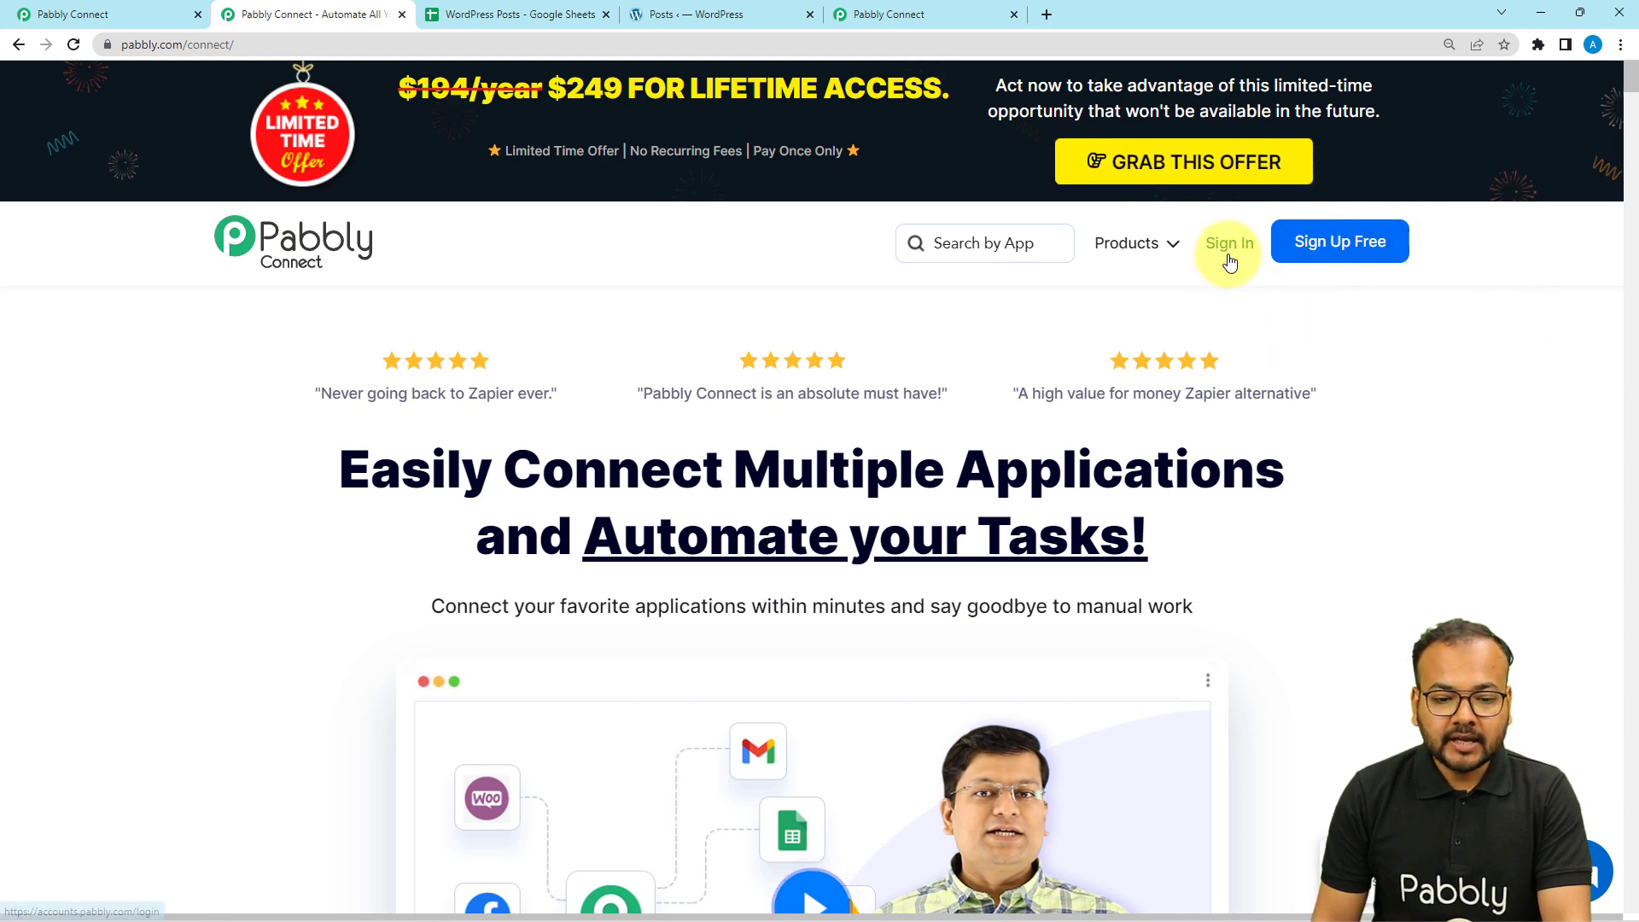
- Create a workflow named "Delay Post in WordPress" from the Pabbly Connect dashboard
mouse_move(1127, 248)
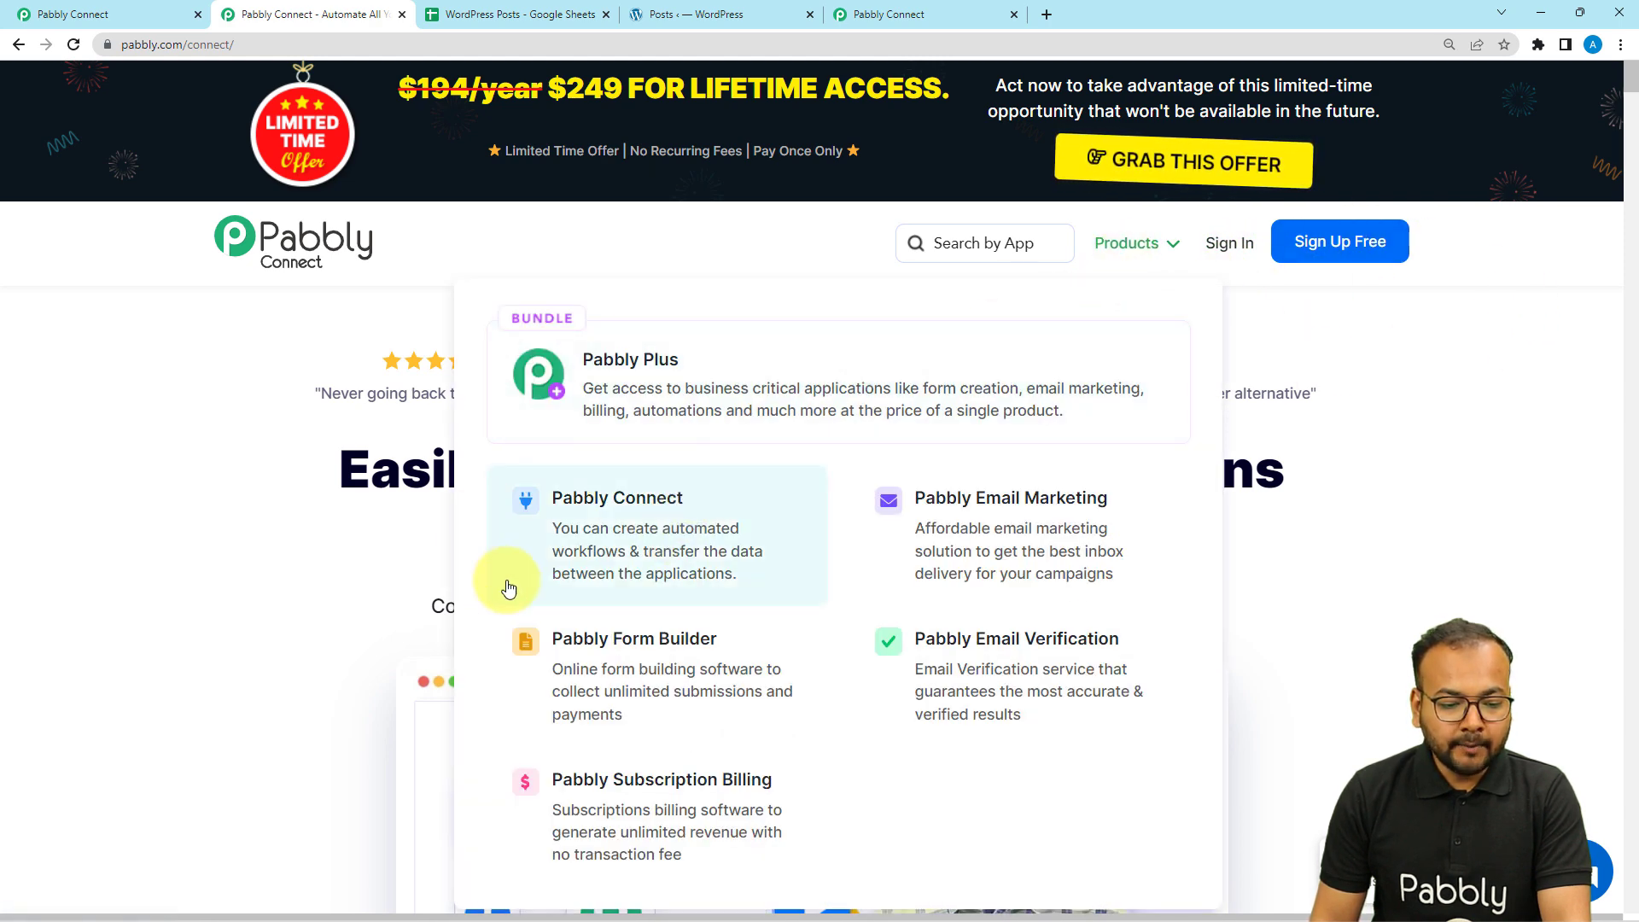
click(104, 19)
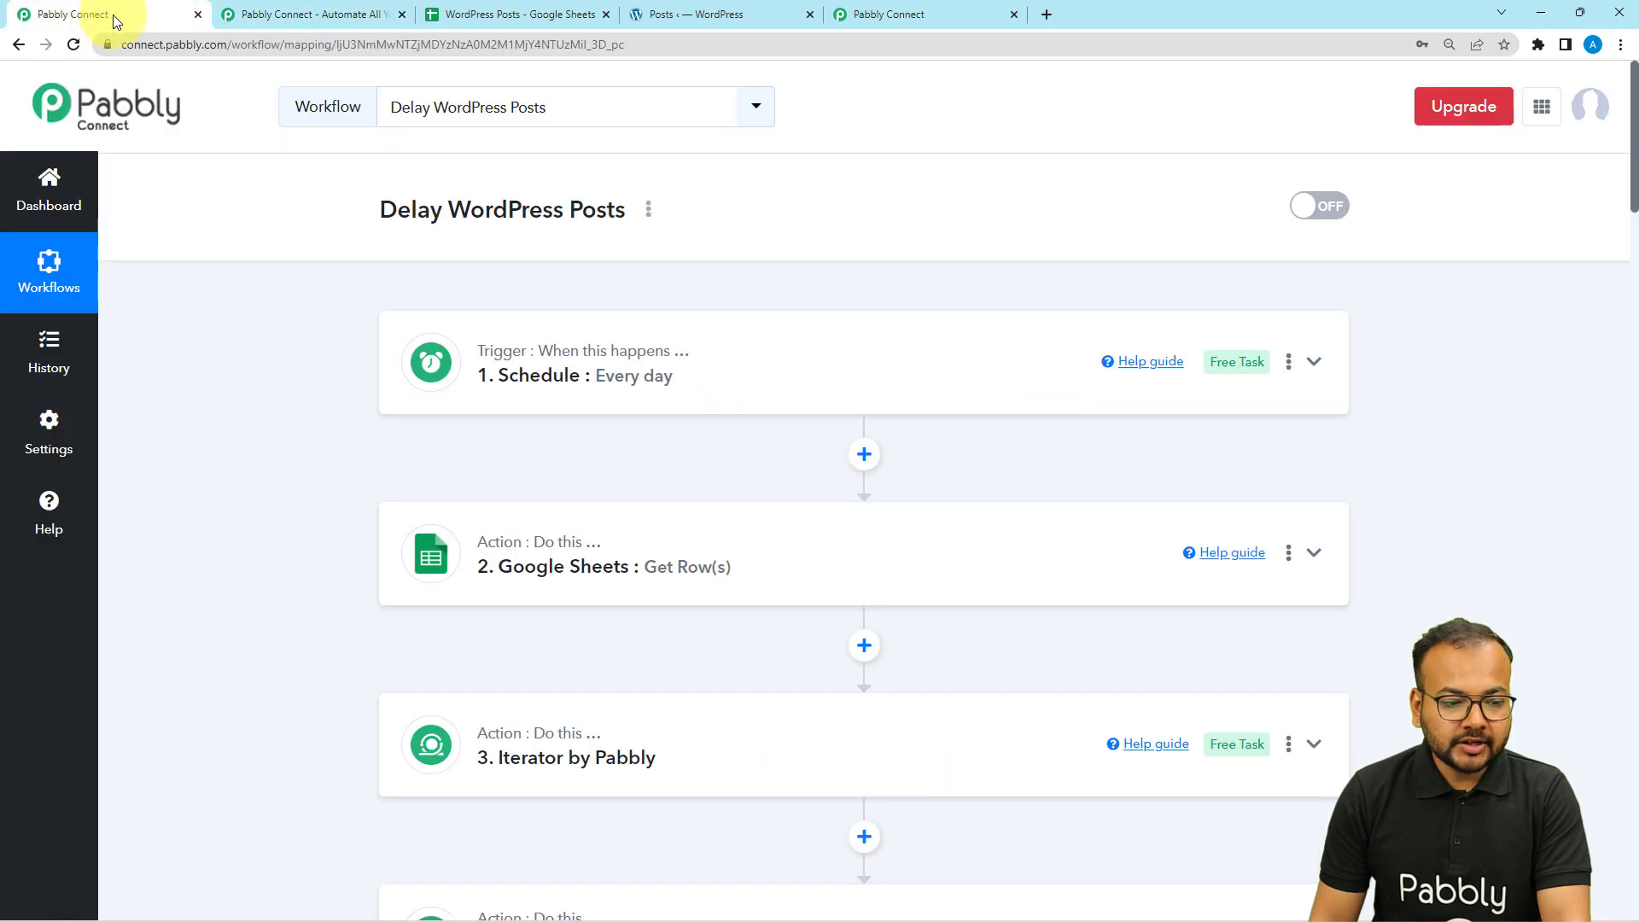
click(893, 12)
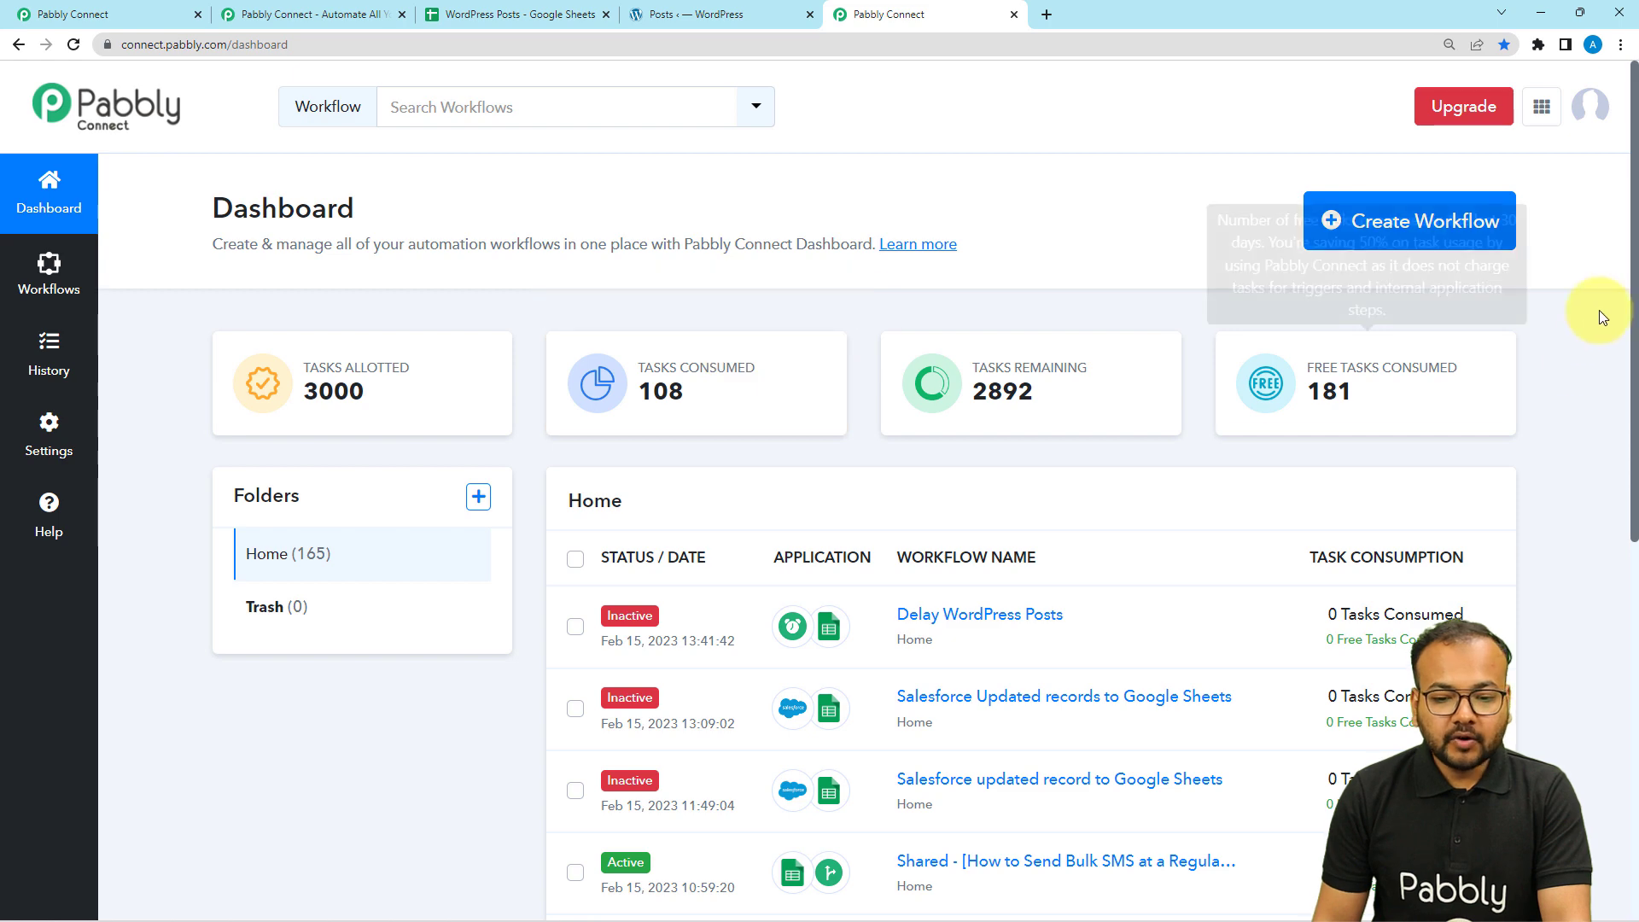
click(1395, 236)
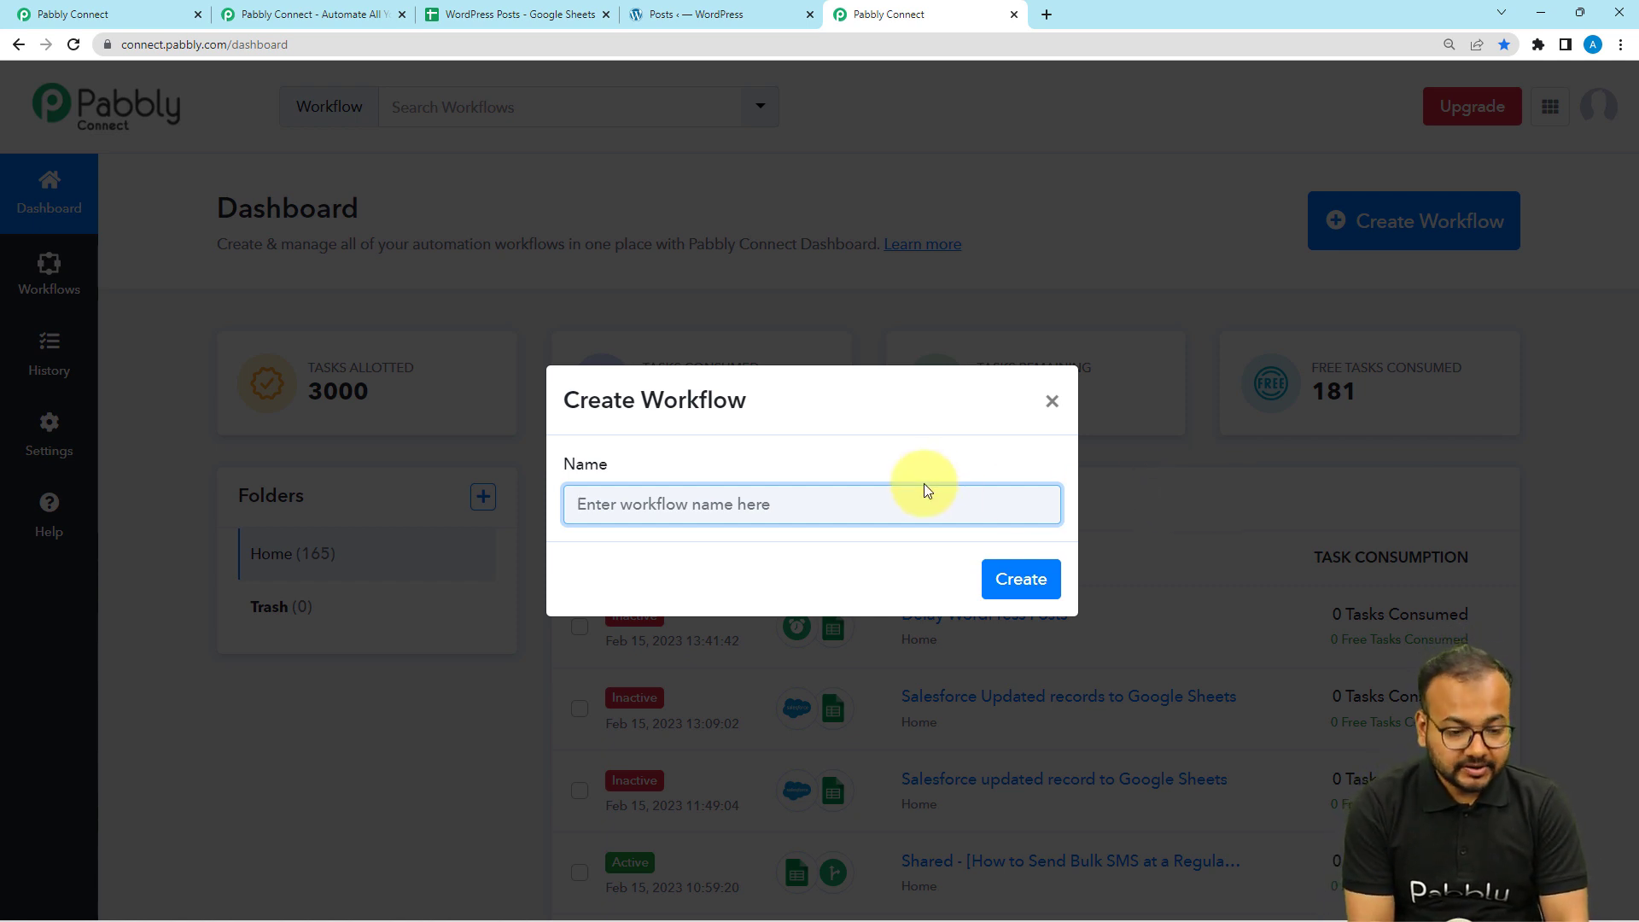
text(Delay)
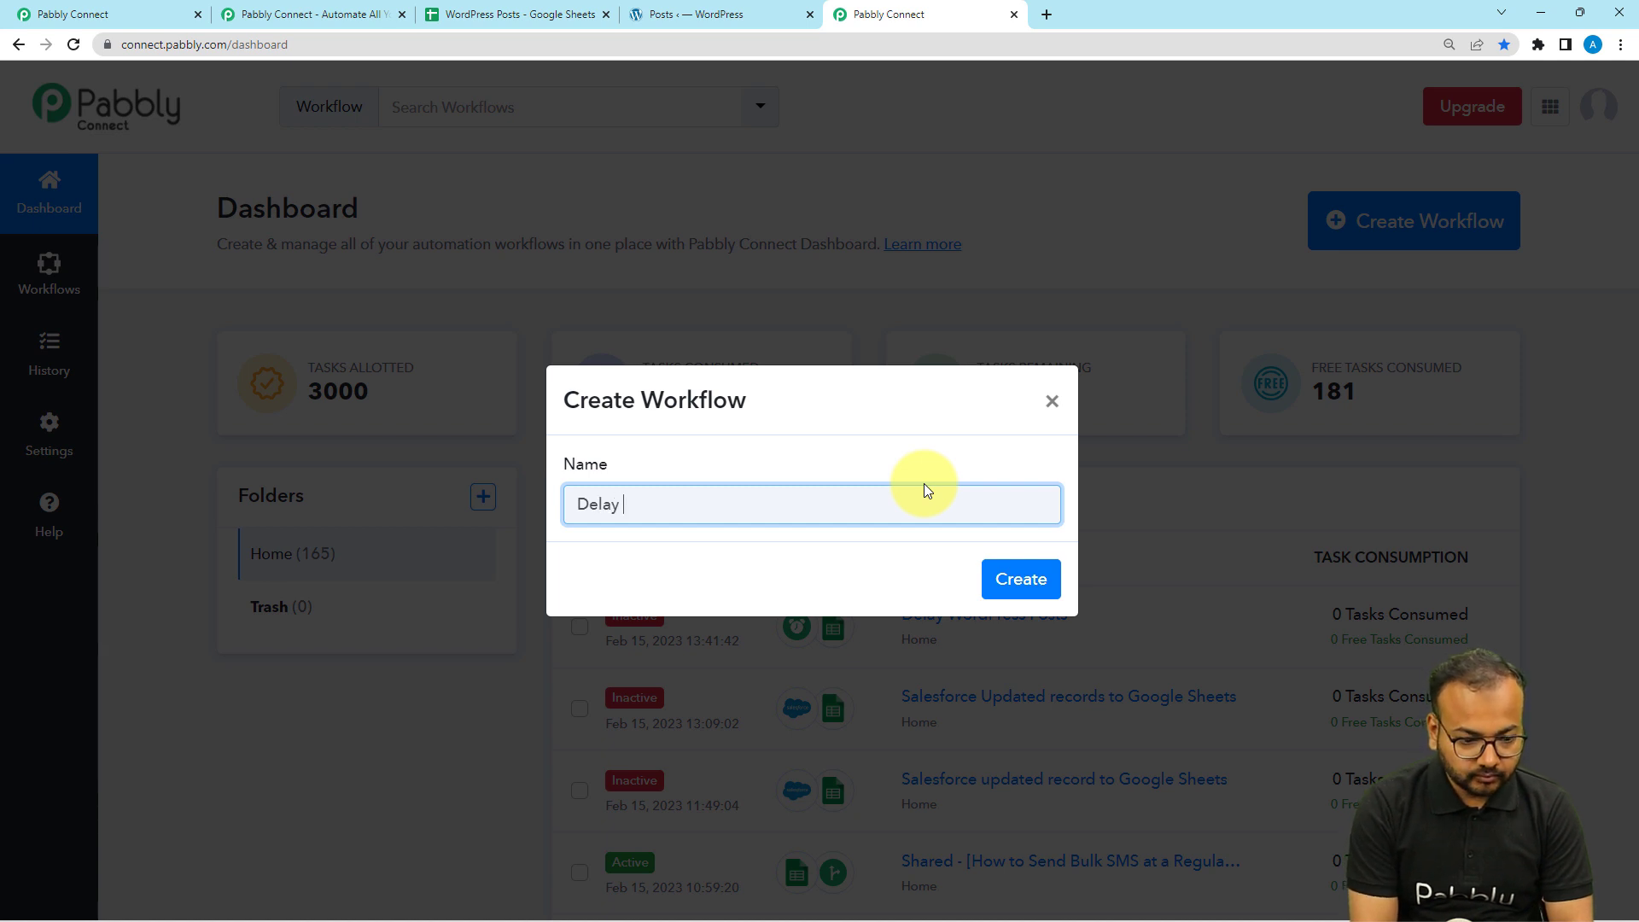
text( Post in)
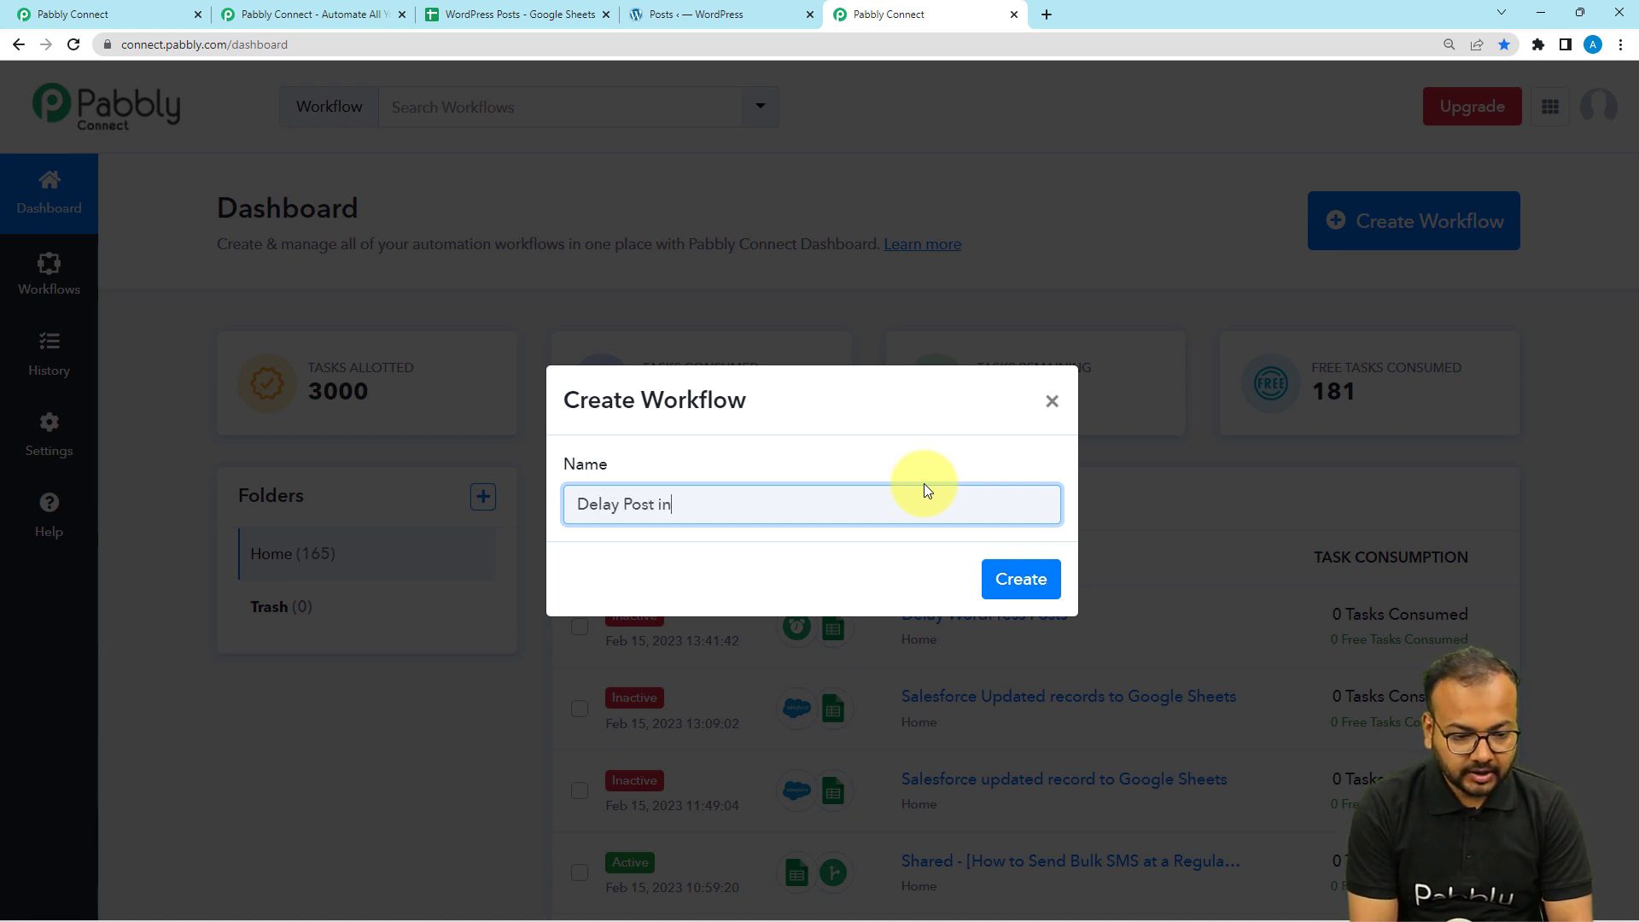
text( Wor)
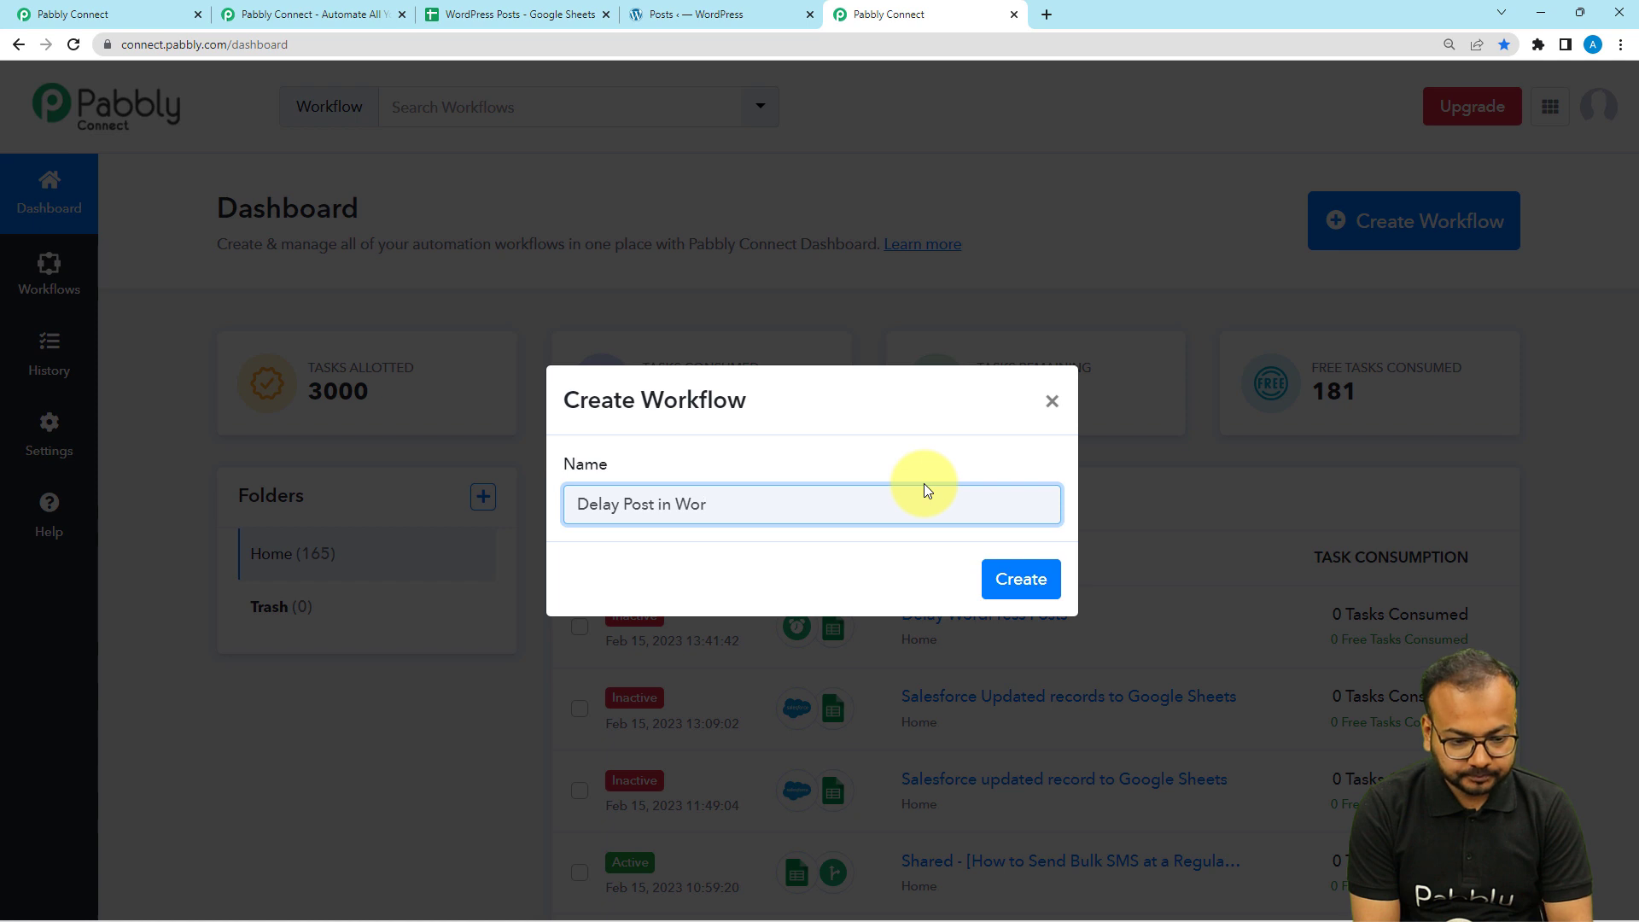
text(dPress)
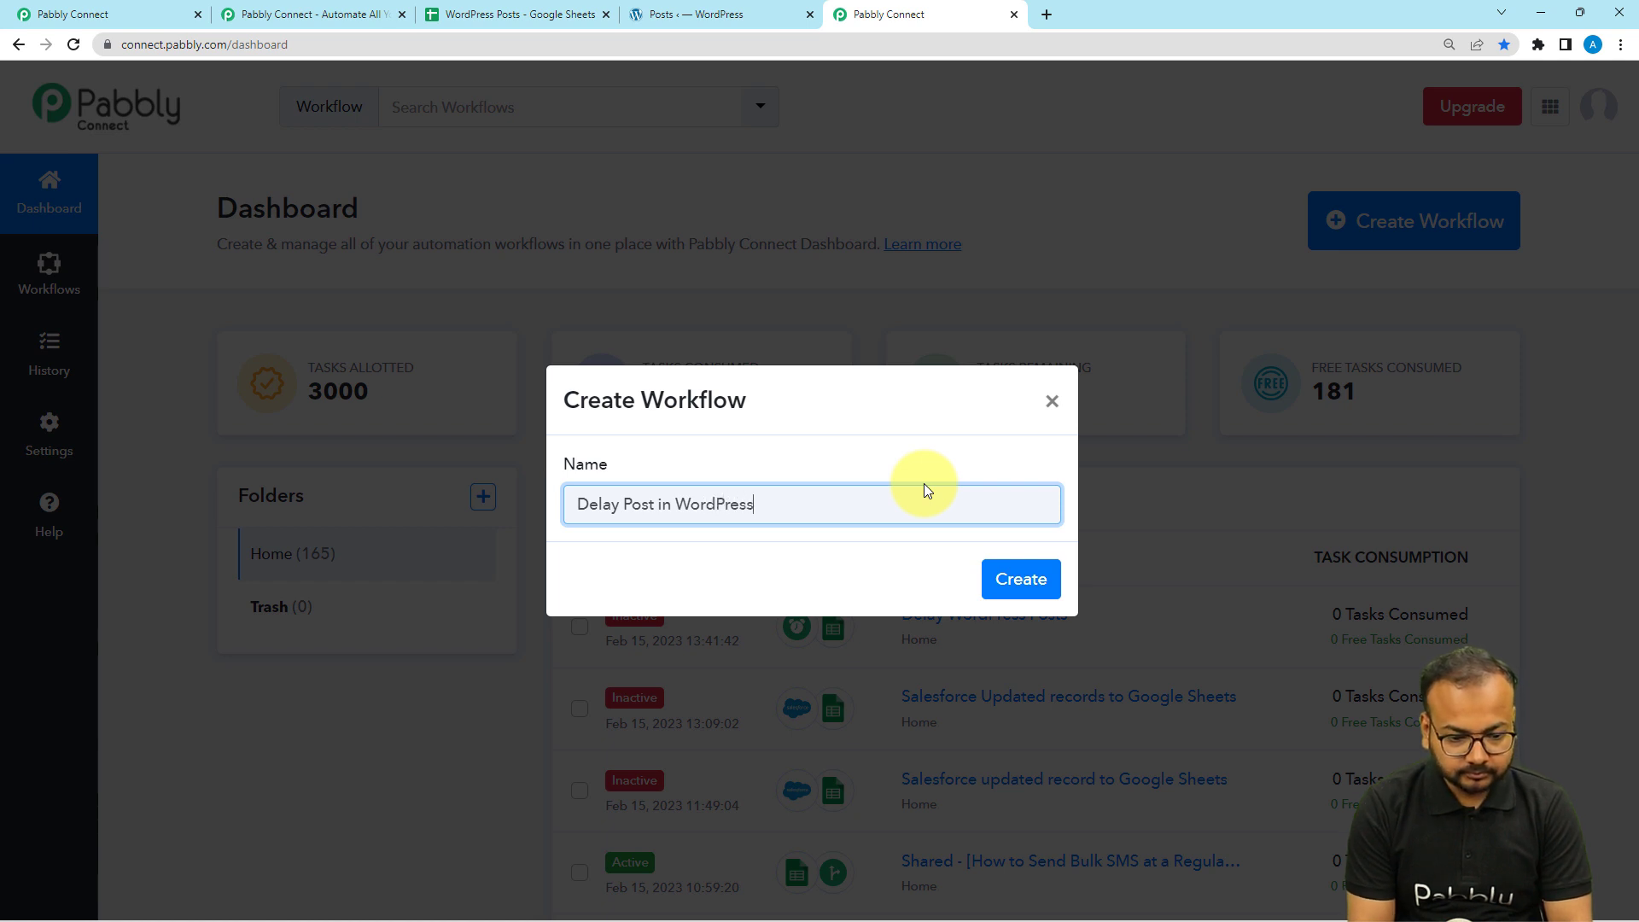
click(1023, 574)
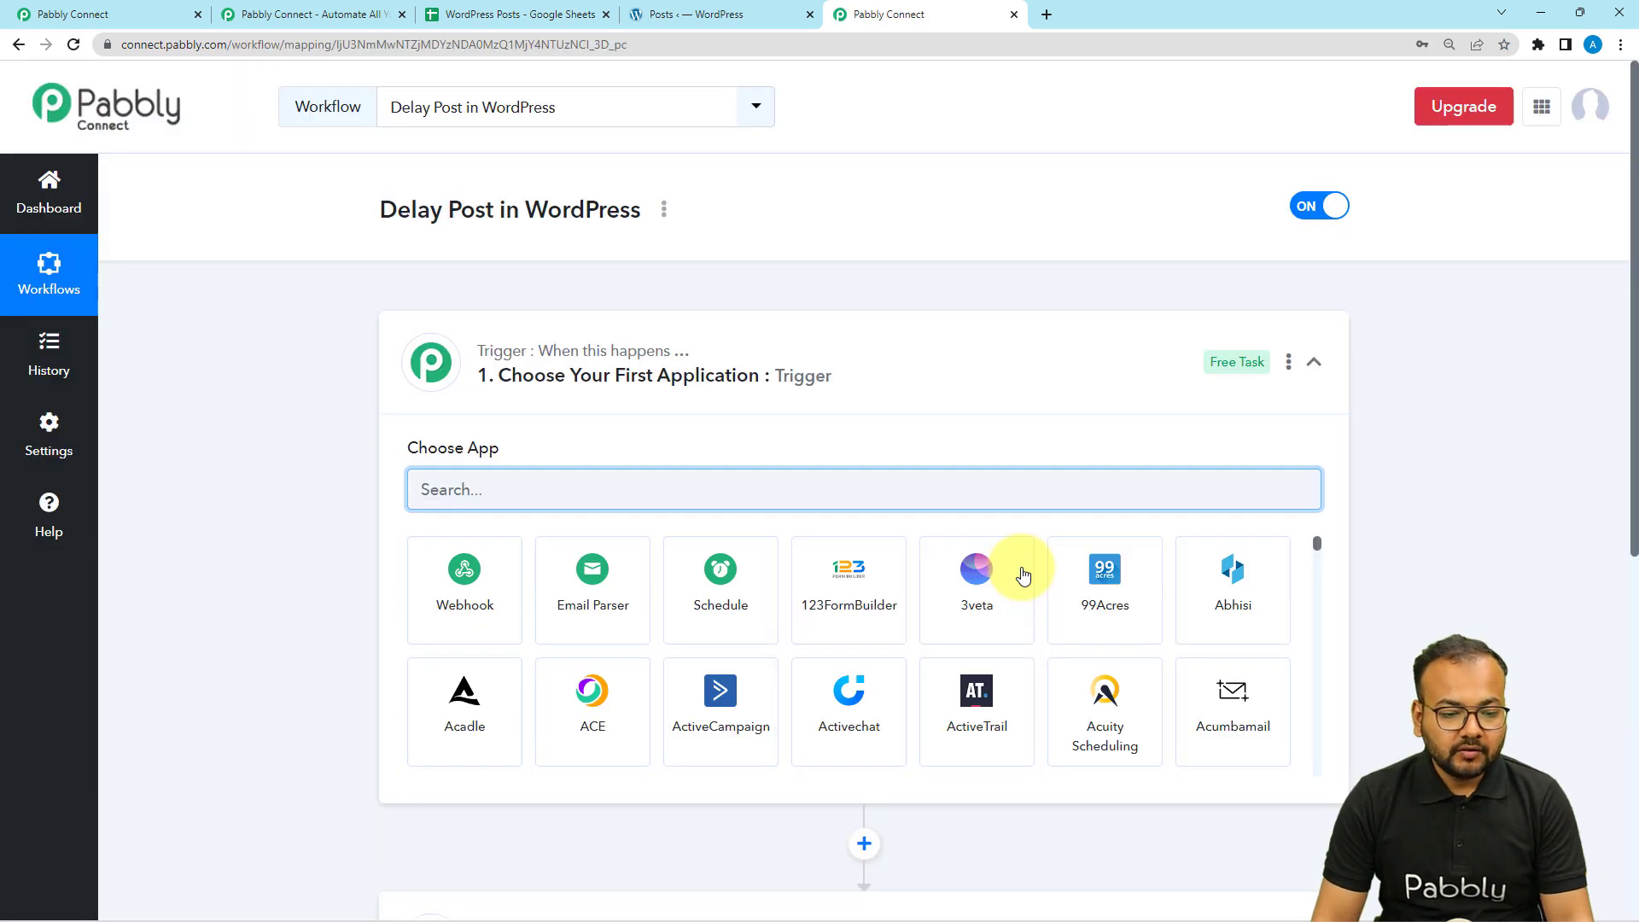
- Review the workflow's trigger and action sections and the post data in the WordPress Posts spreadsheet
click(679, 362)
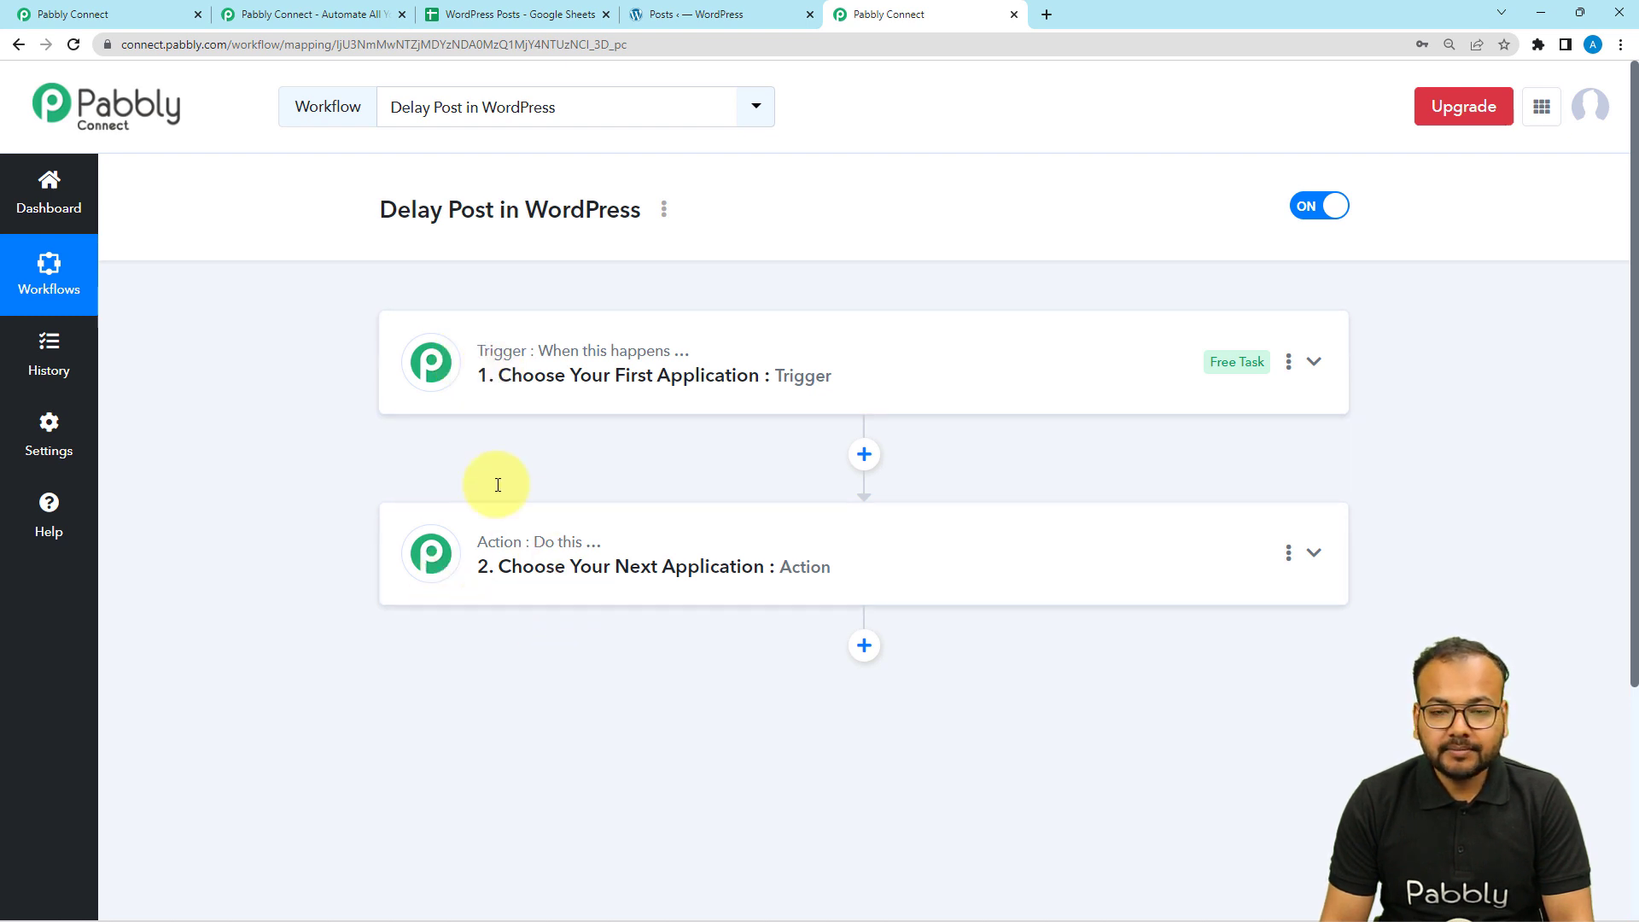
click(538, 390)
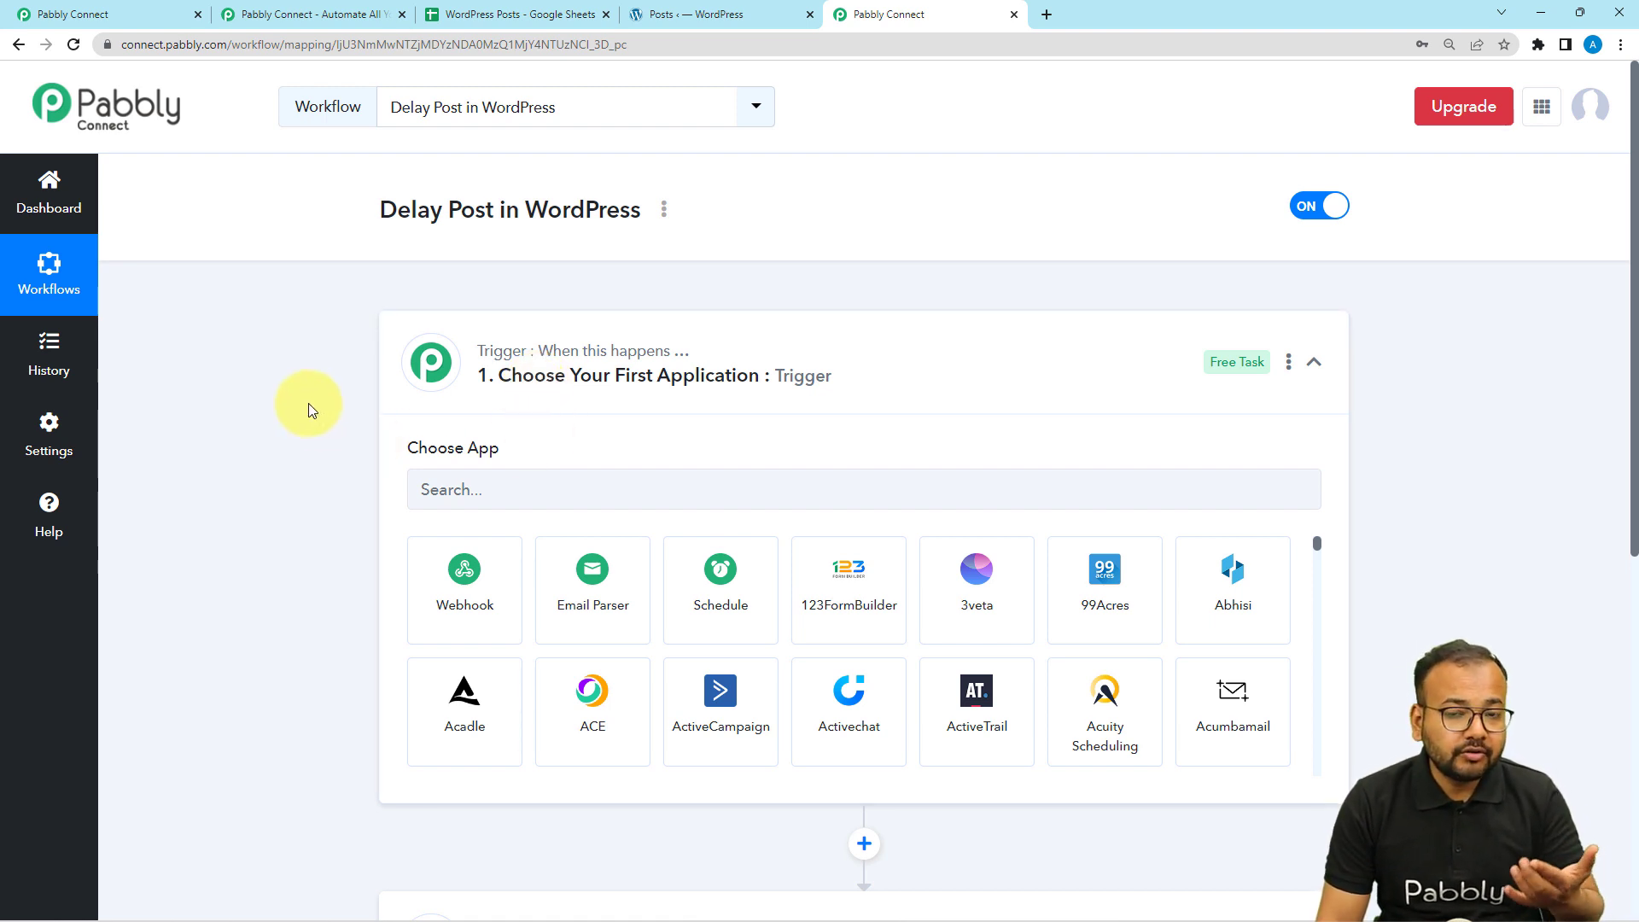
click(530, 19)
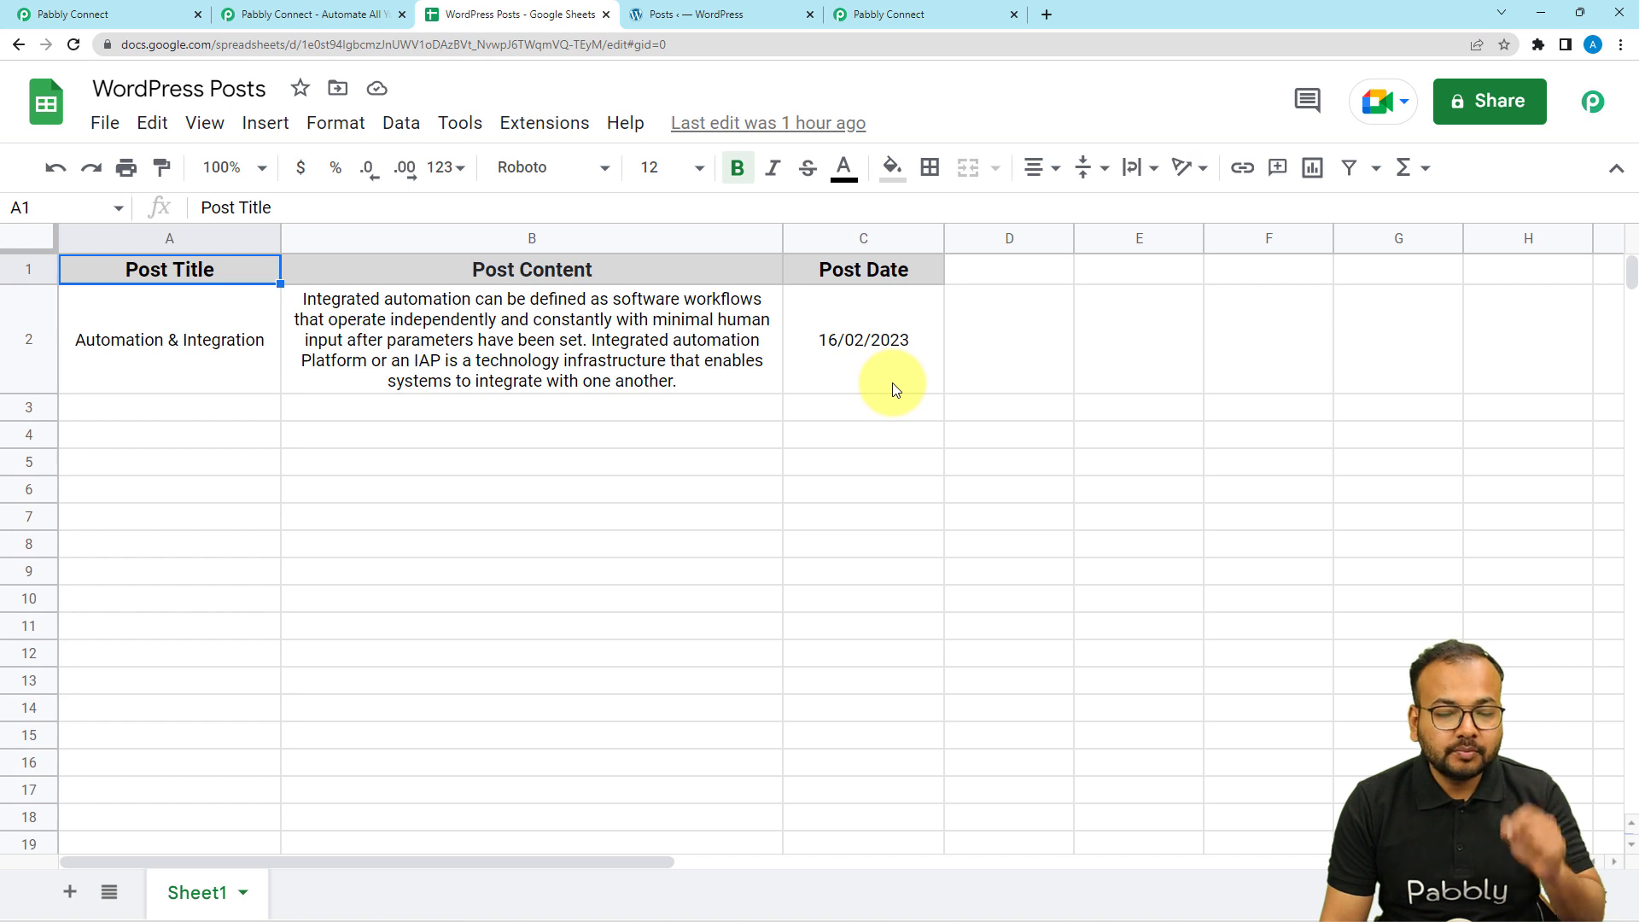
click(888, 15)
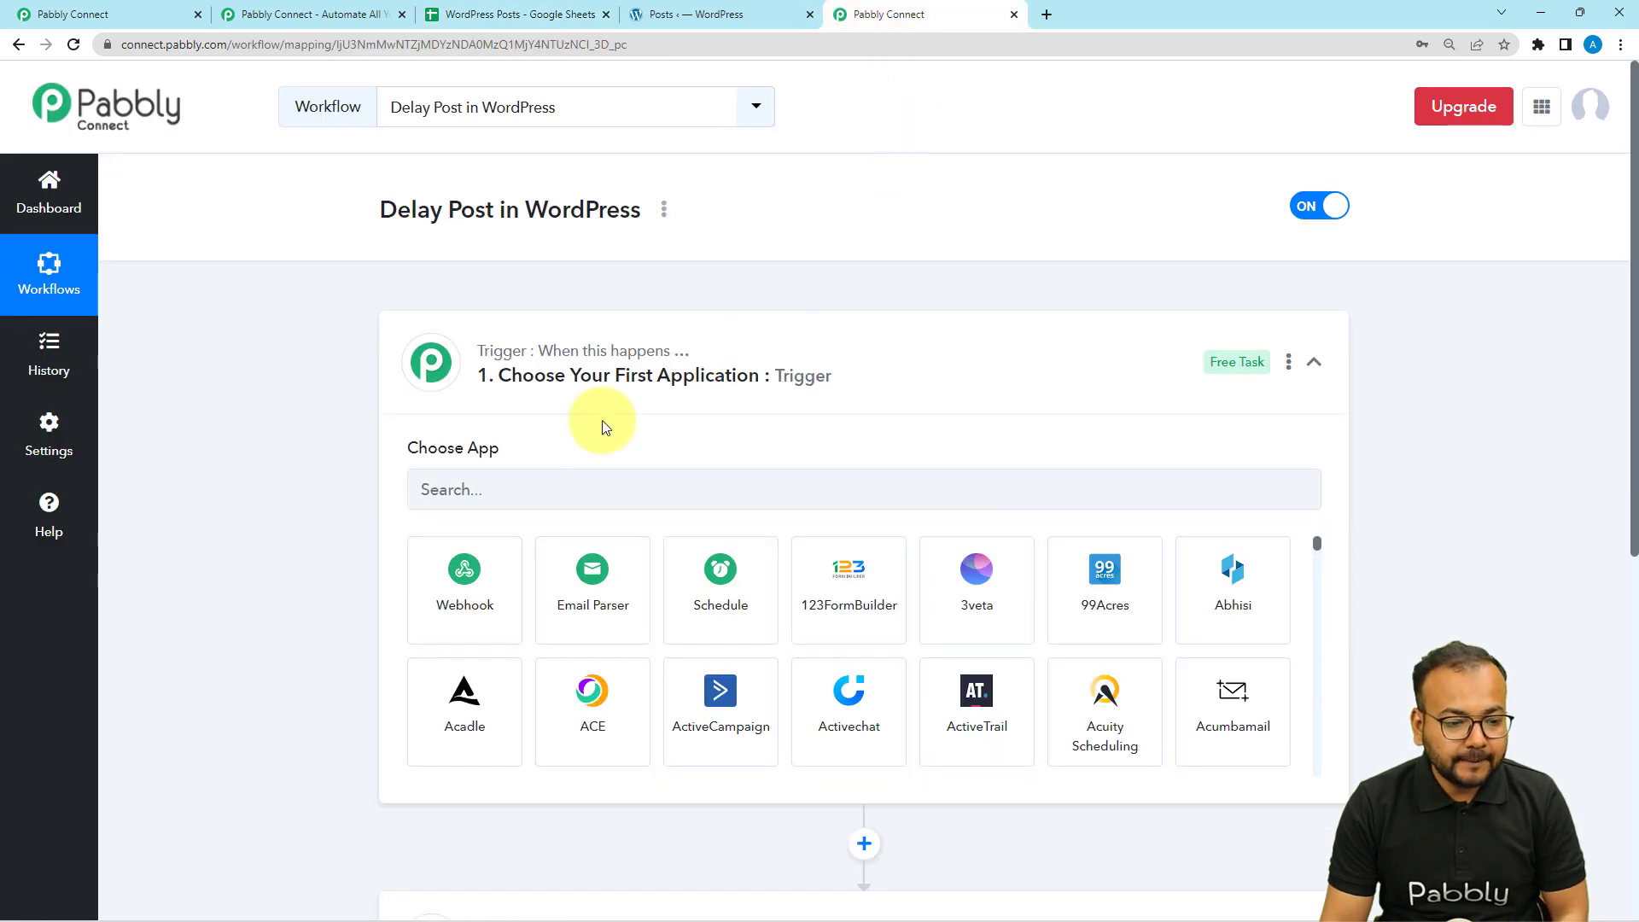
- Choose Schedule as the trigger application and set the workflow to run every day
click(717, 608)
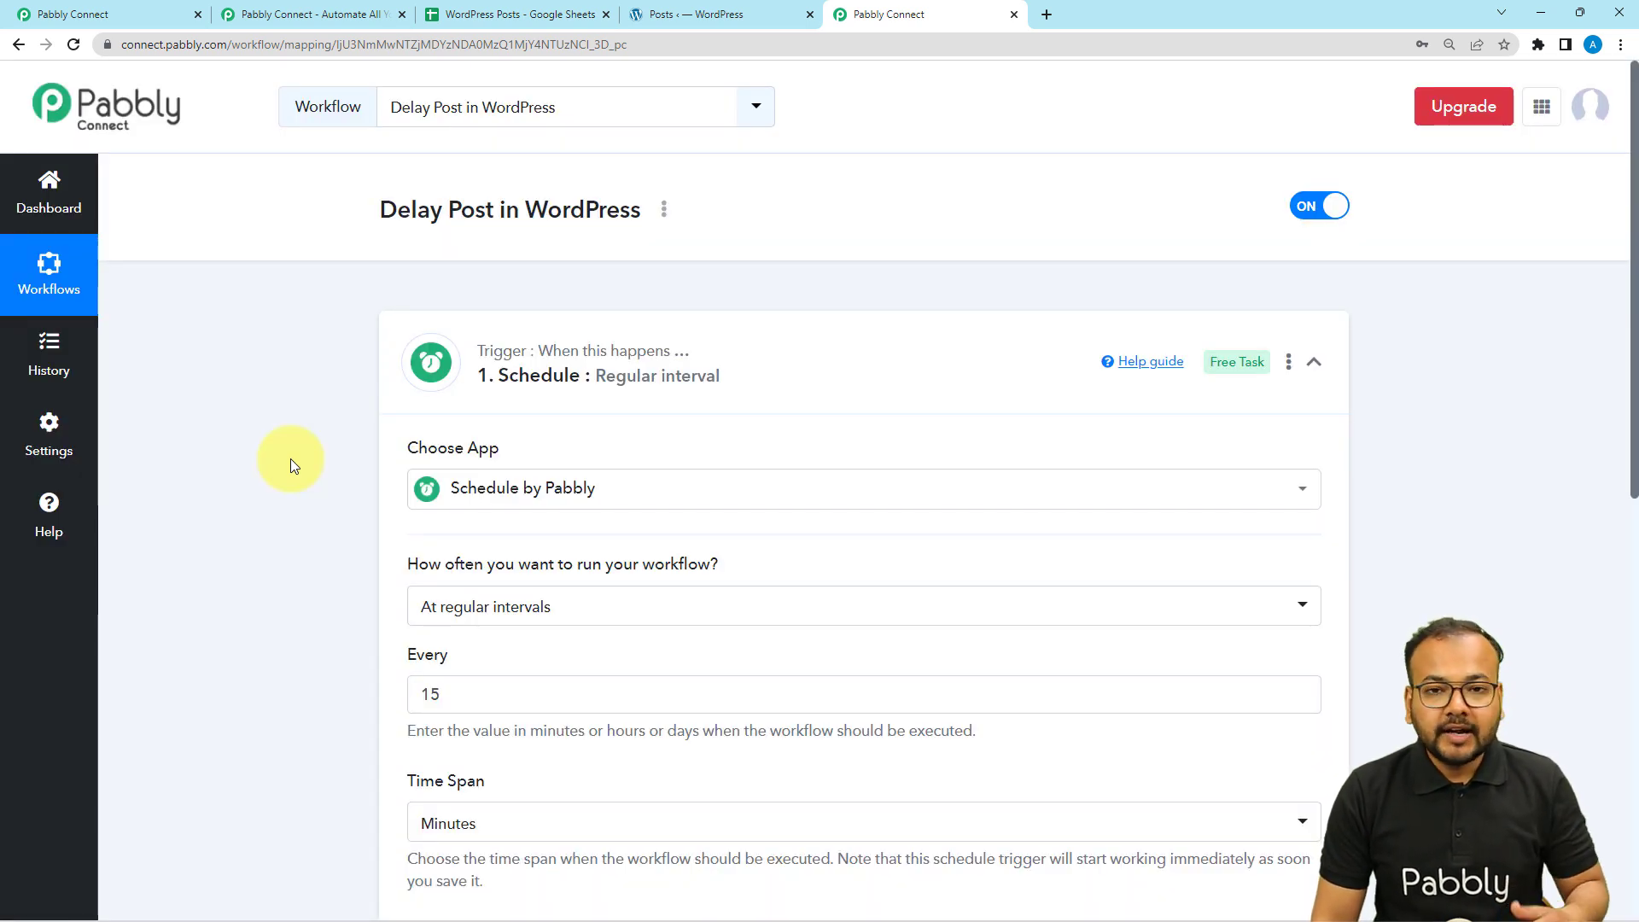
scroll(290, 459, down, 3)
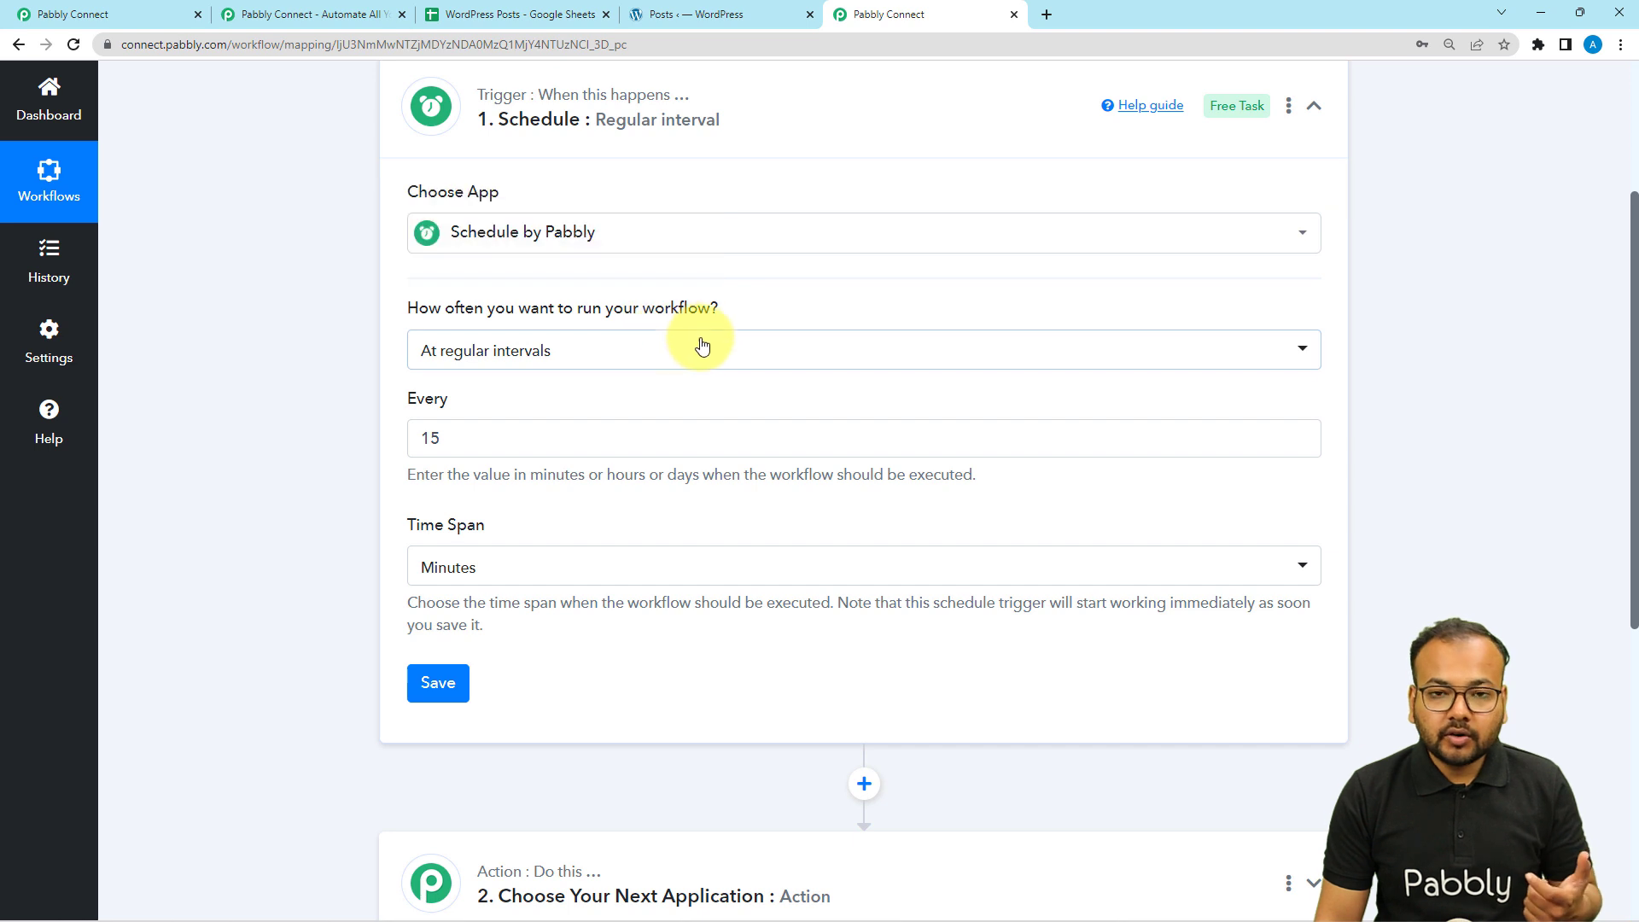
click(604, 365)
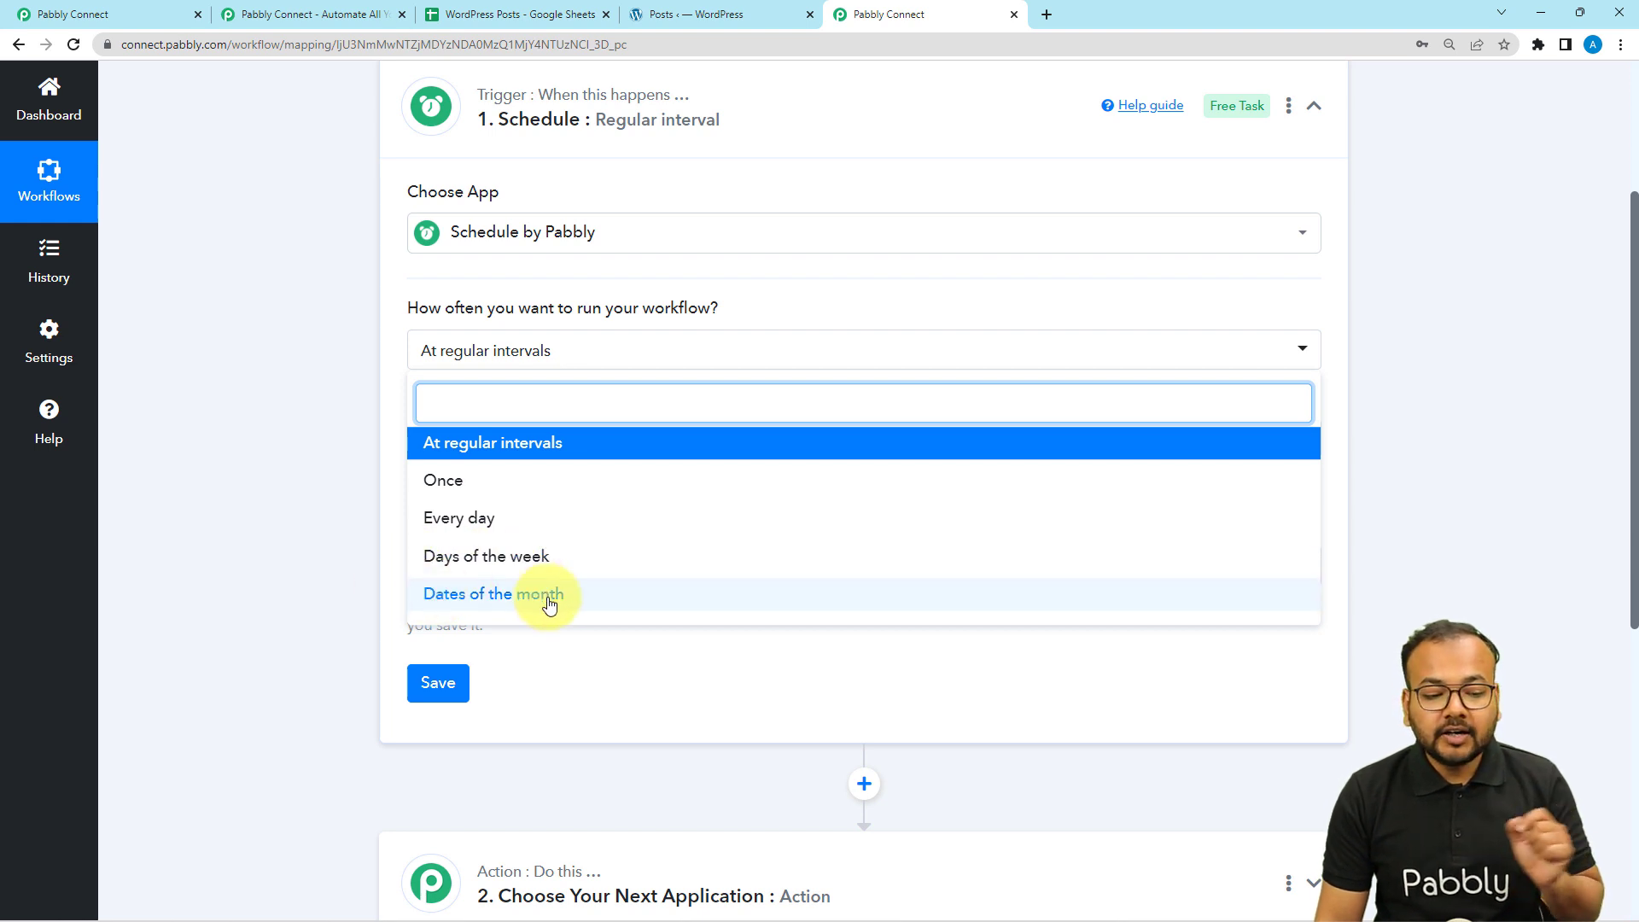
click(469, 520)
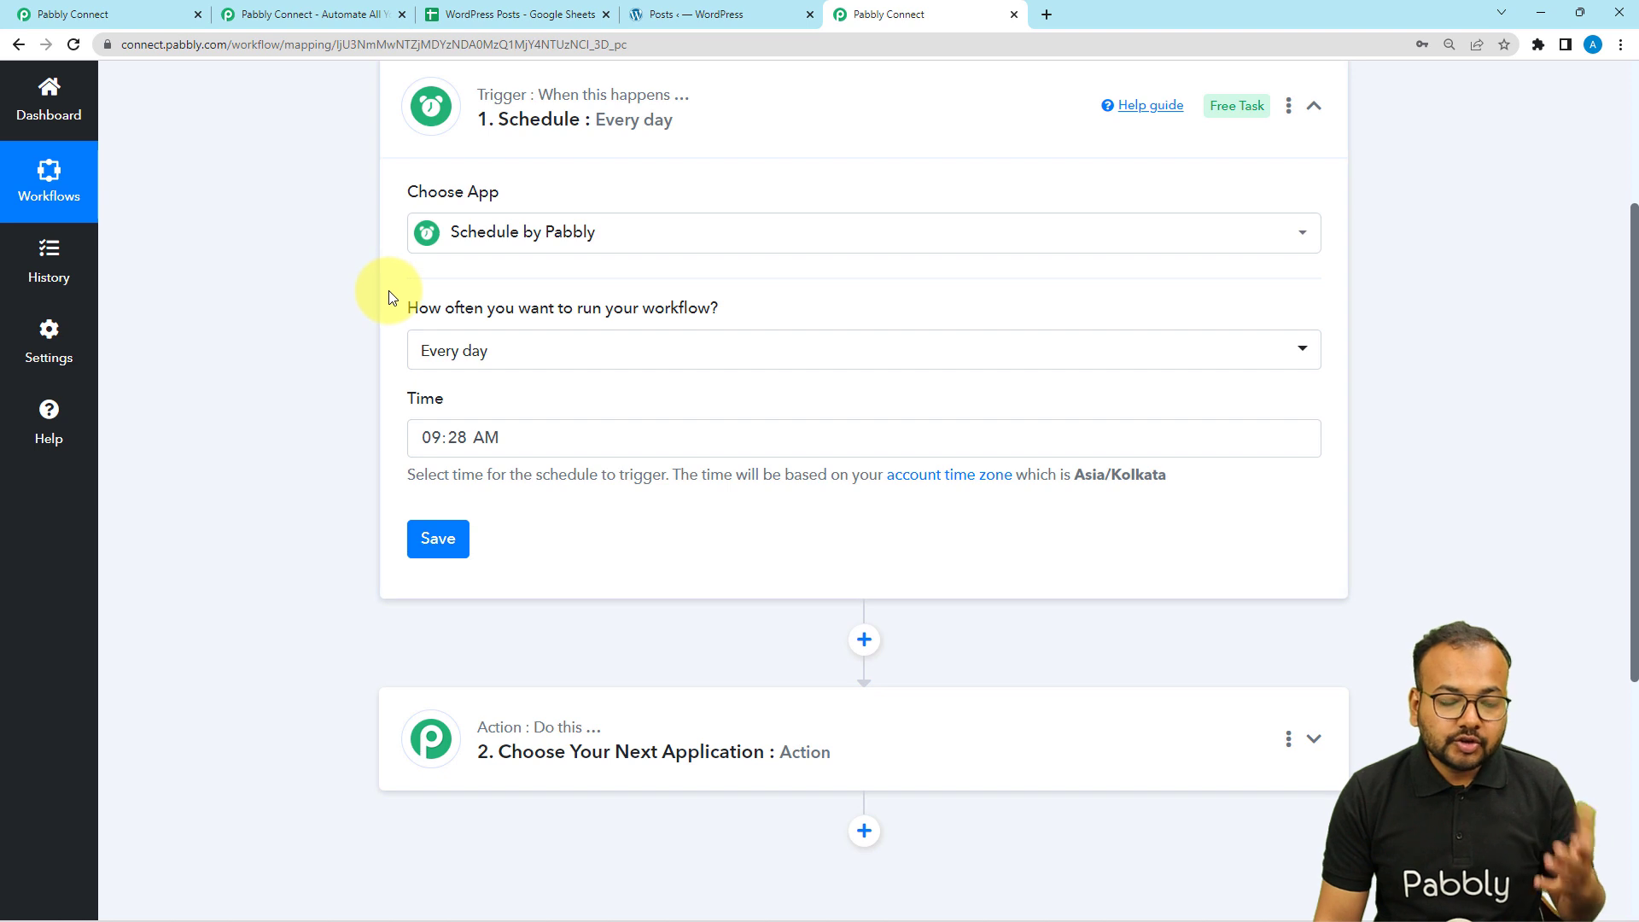
- Check the post date in the WordPress Posts spreadsheet and save the daily schedule trigger in Pabbly Connect at 09:28 AM
click(539, 17)
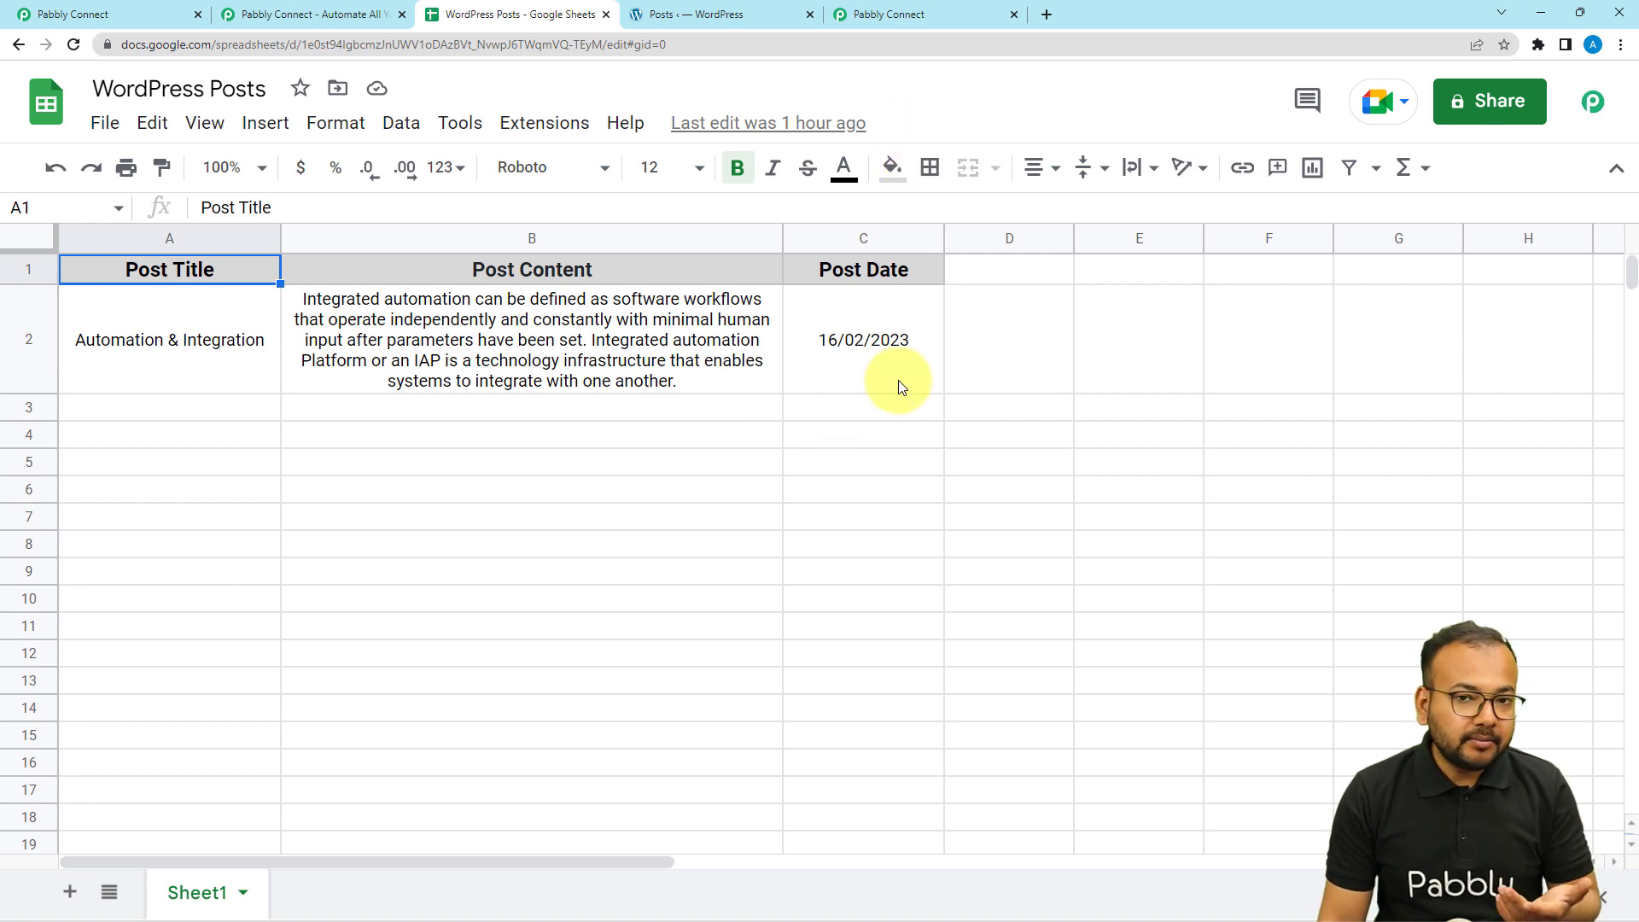
click(873, 21)
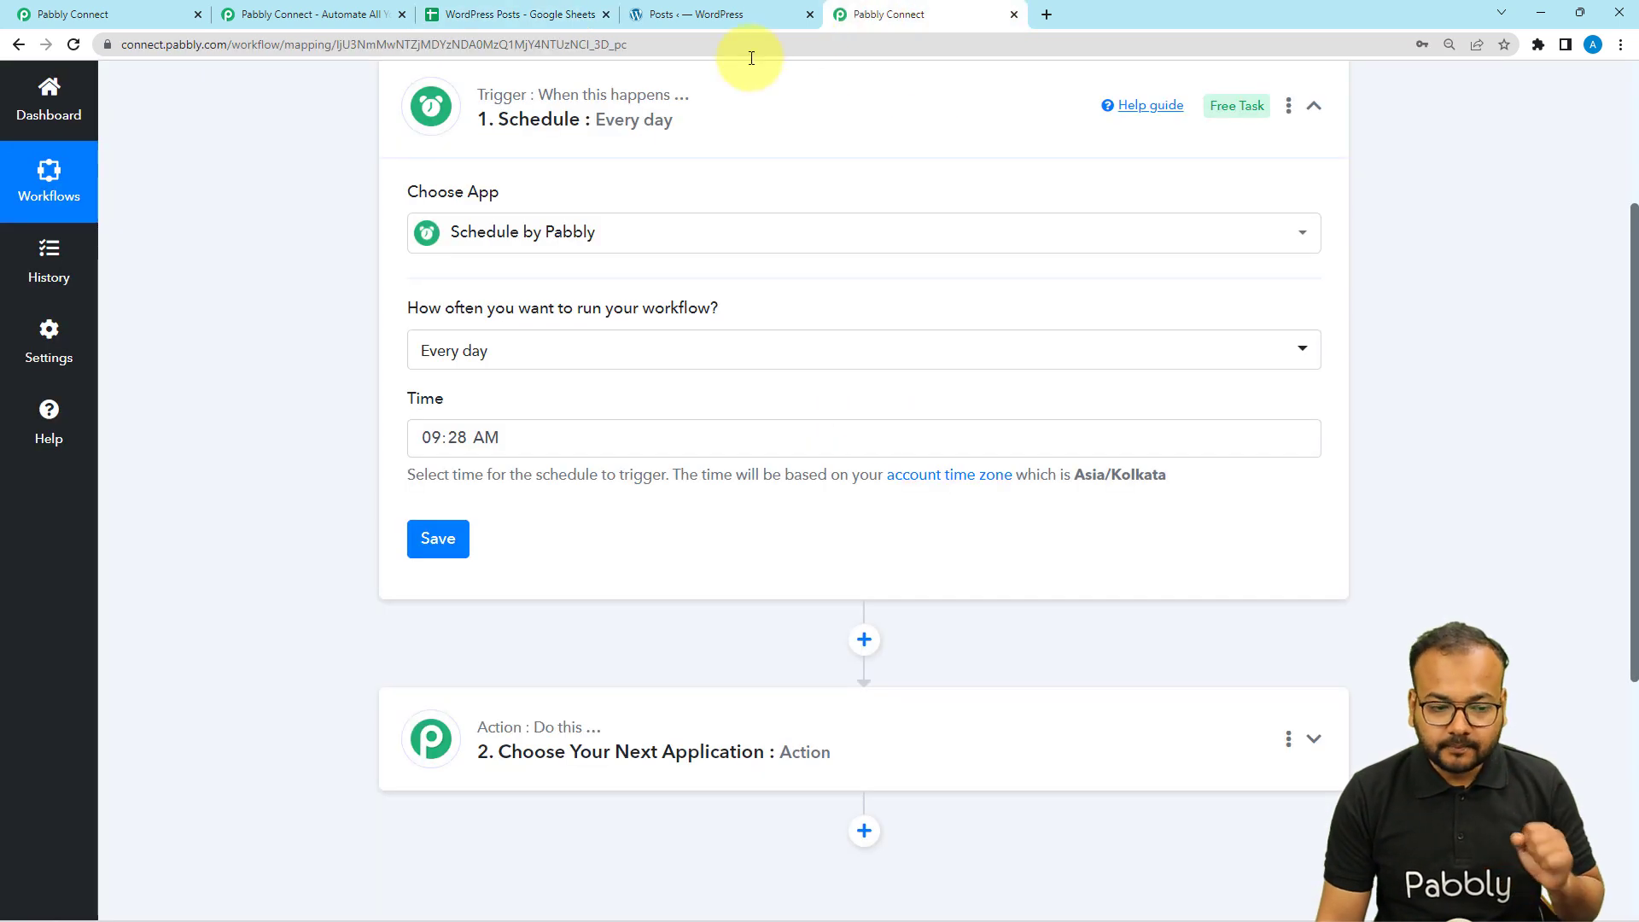
scroll(369, 494, down, 1)
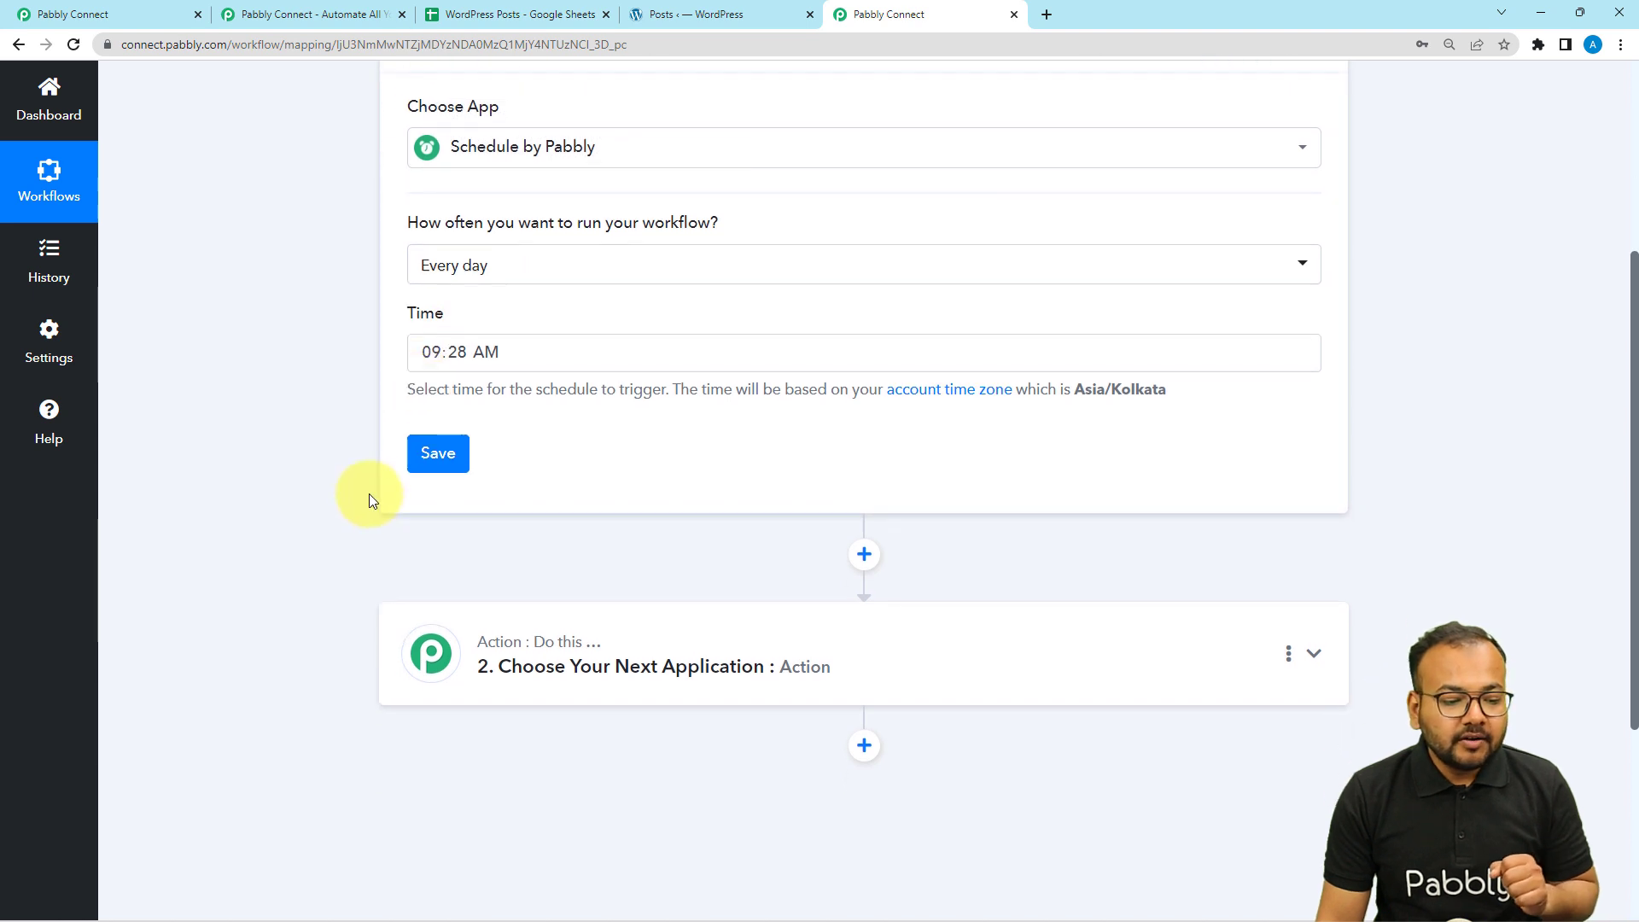
click(451, 266)
click(438, 452)
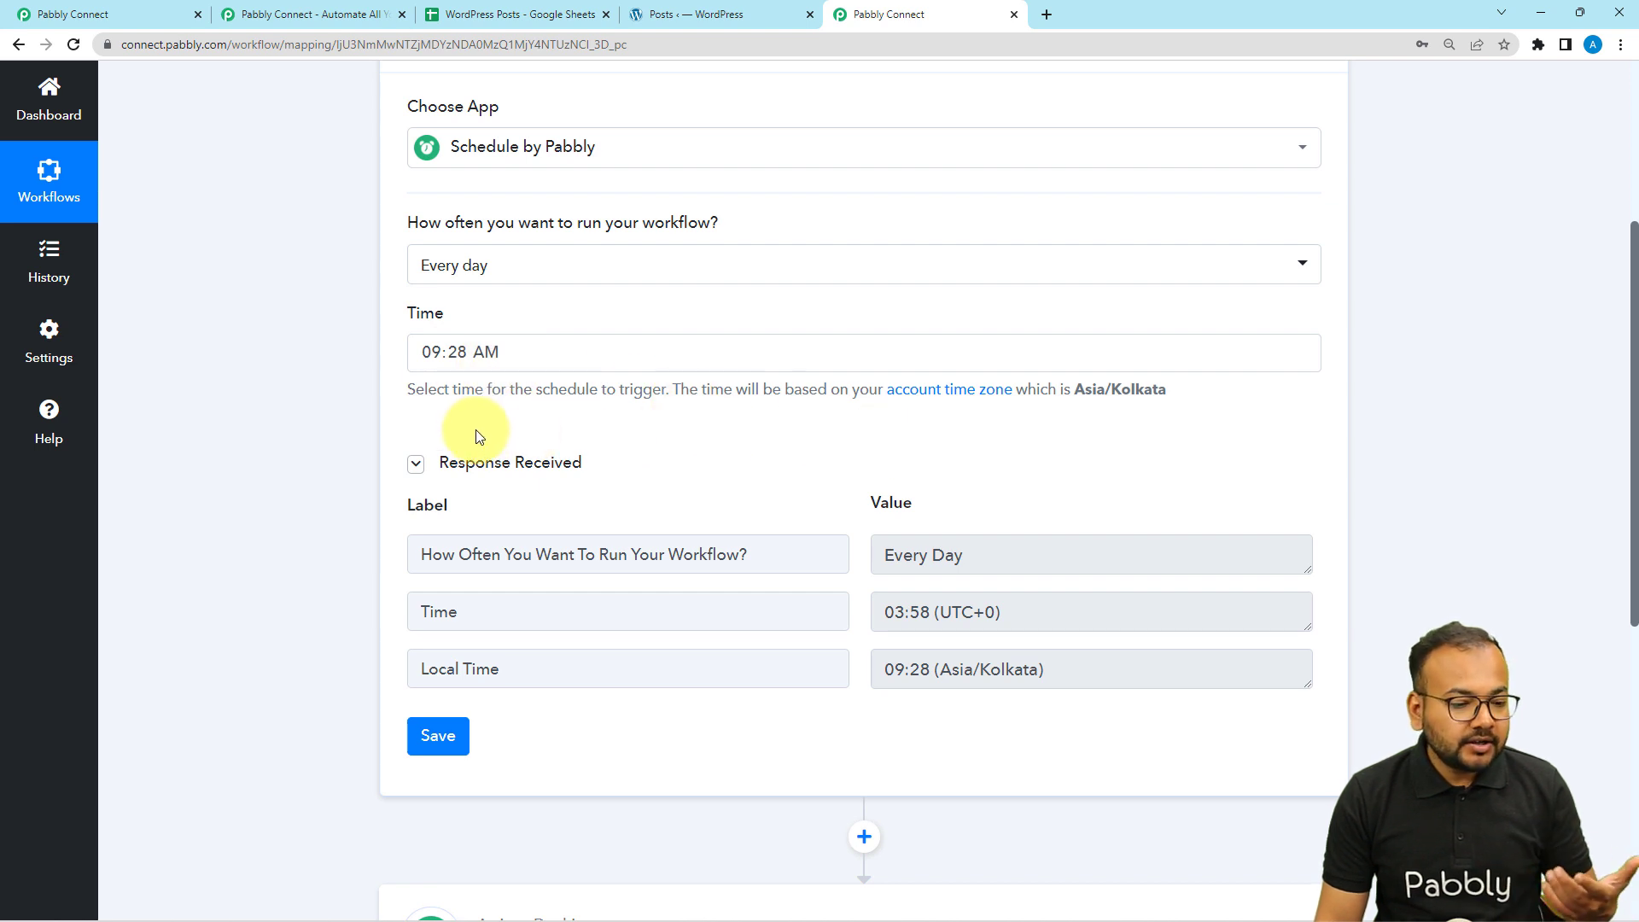
click(428, 355)
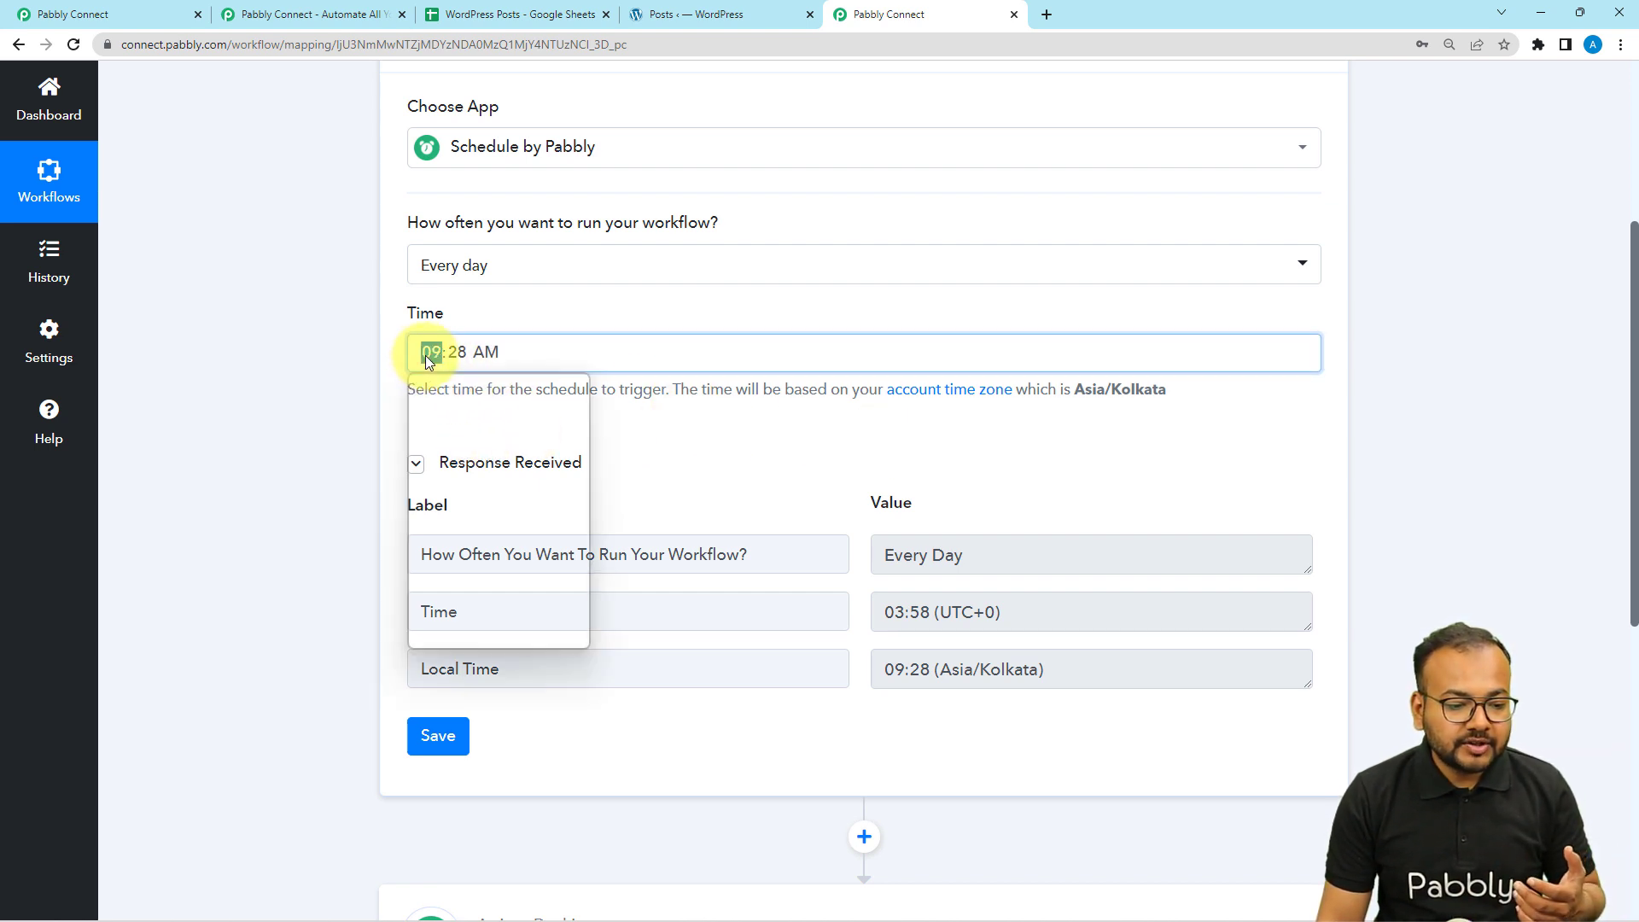
click(664, 474)
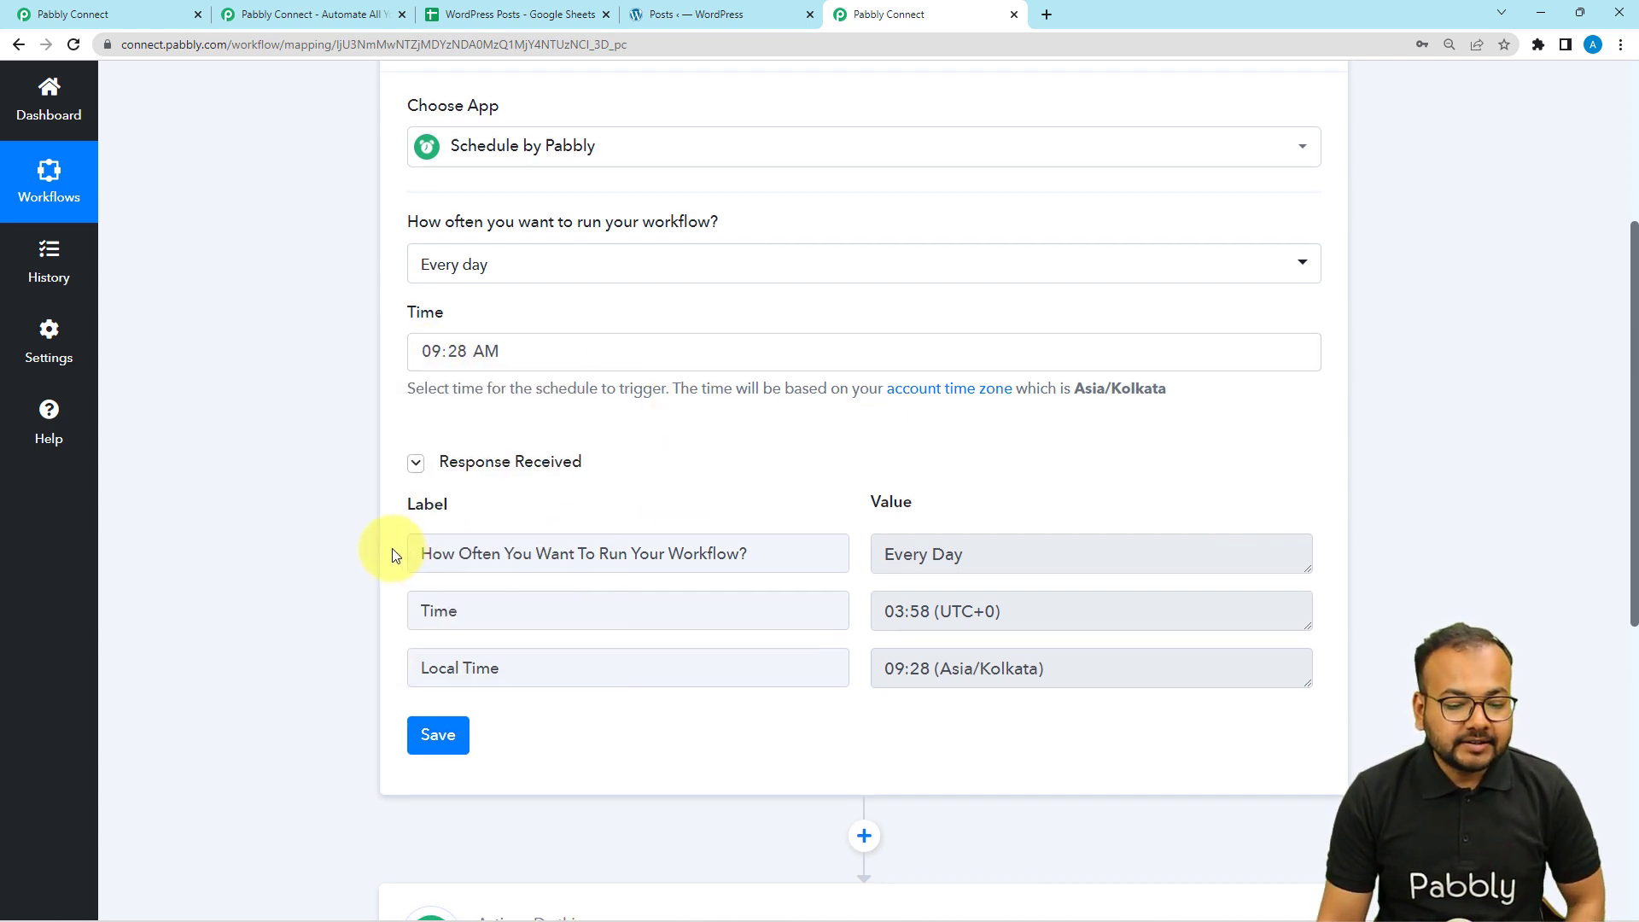
- Choose Google Sheets as the application for the workflow's second step, the first action
scroll(393, 555, down, 4)
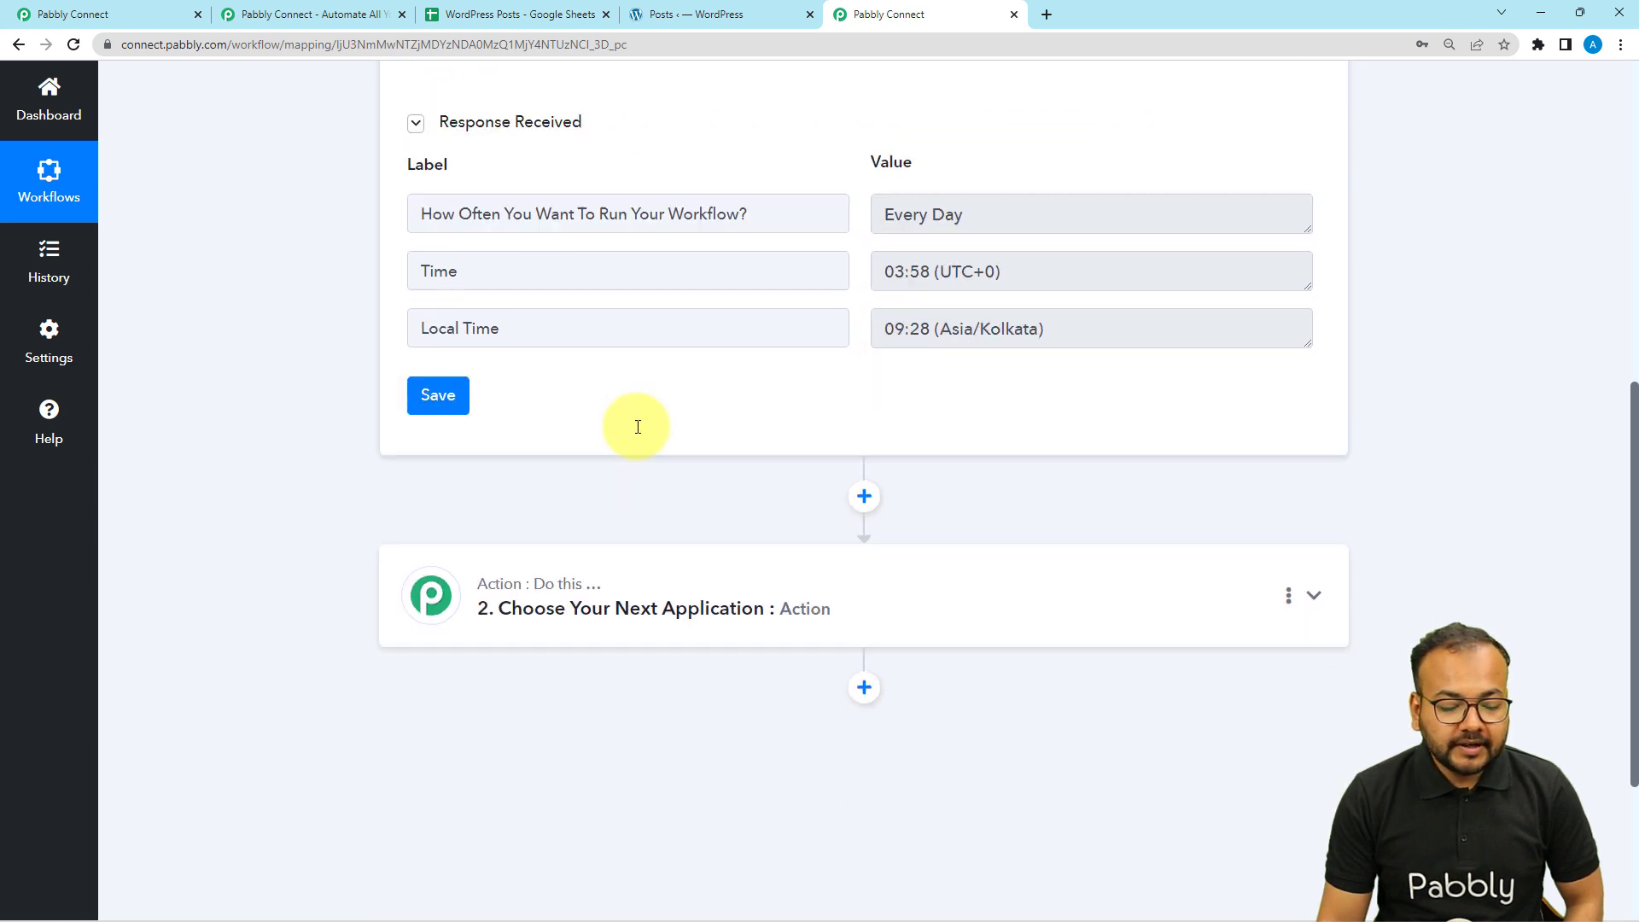
scroll(638, 427, down, 2)
click(544, 427)
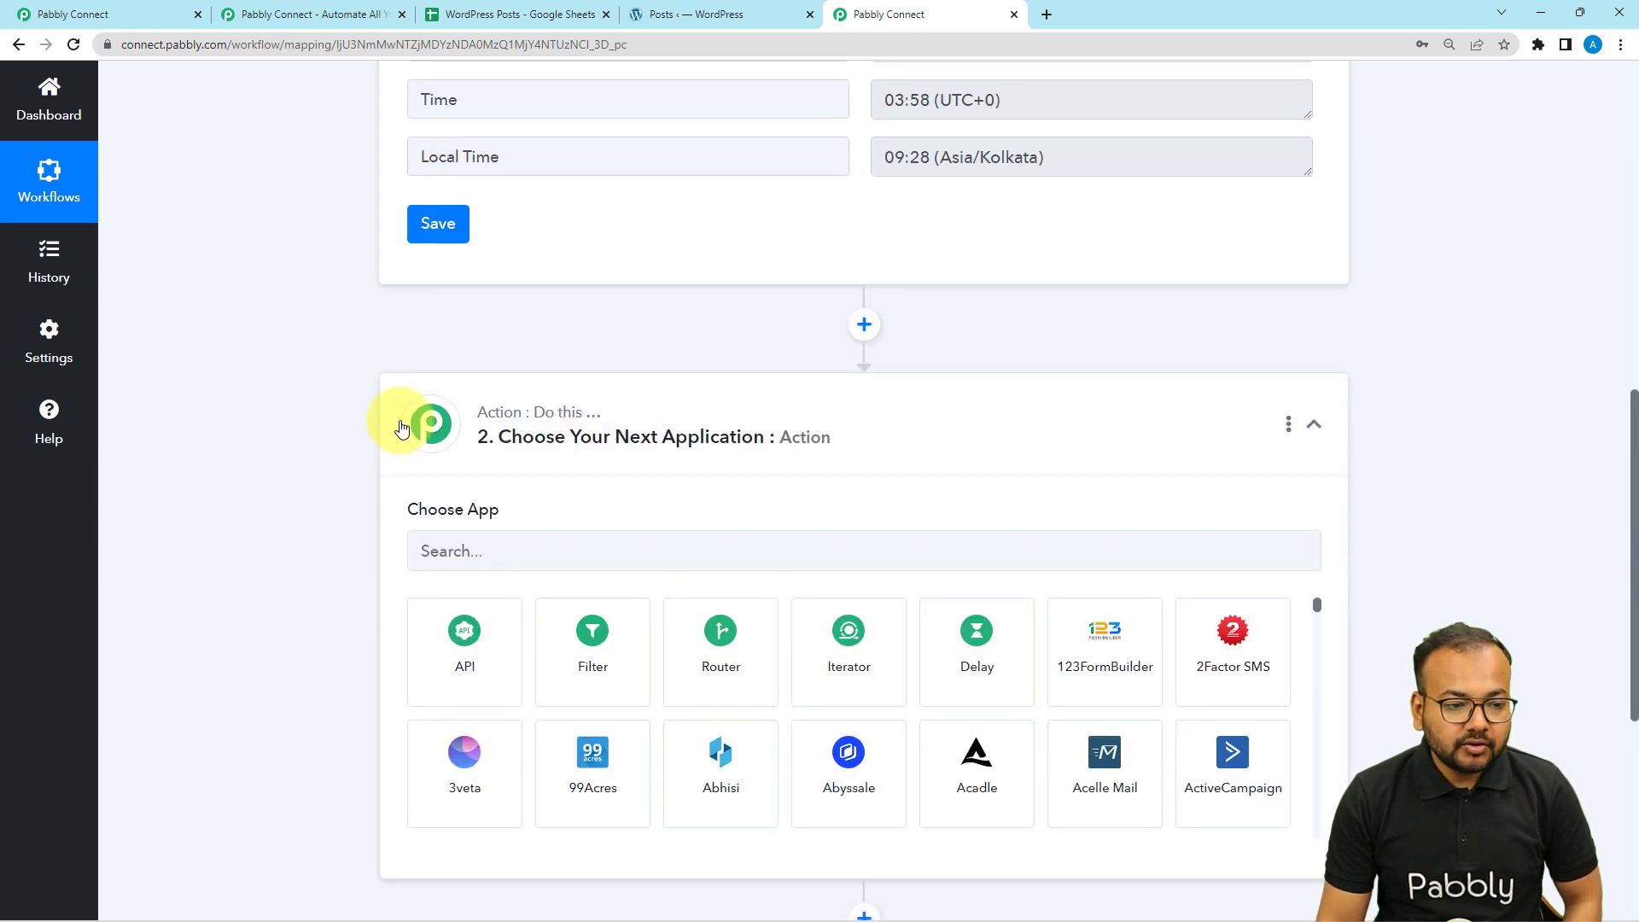
scroll(392, 431, down, 2)
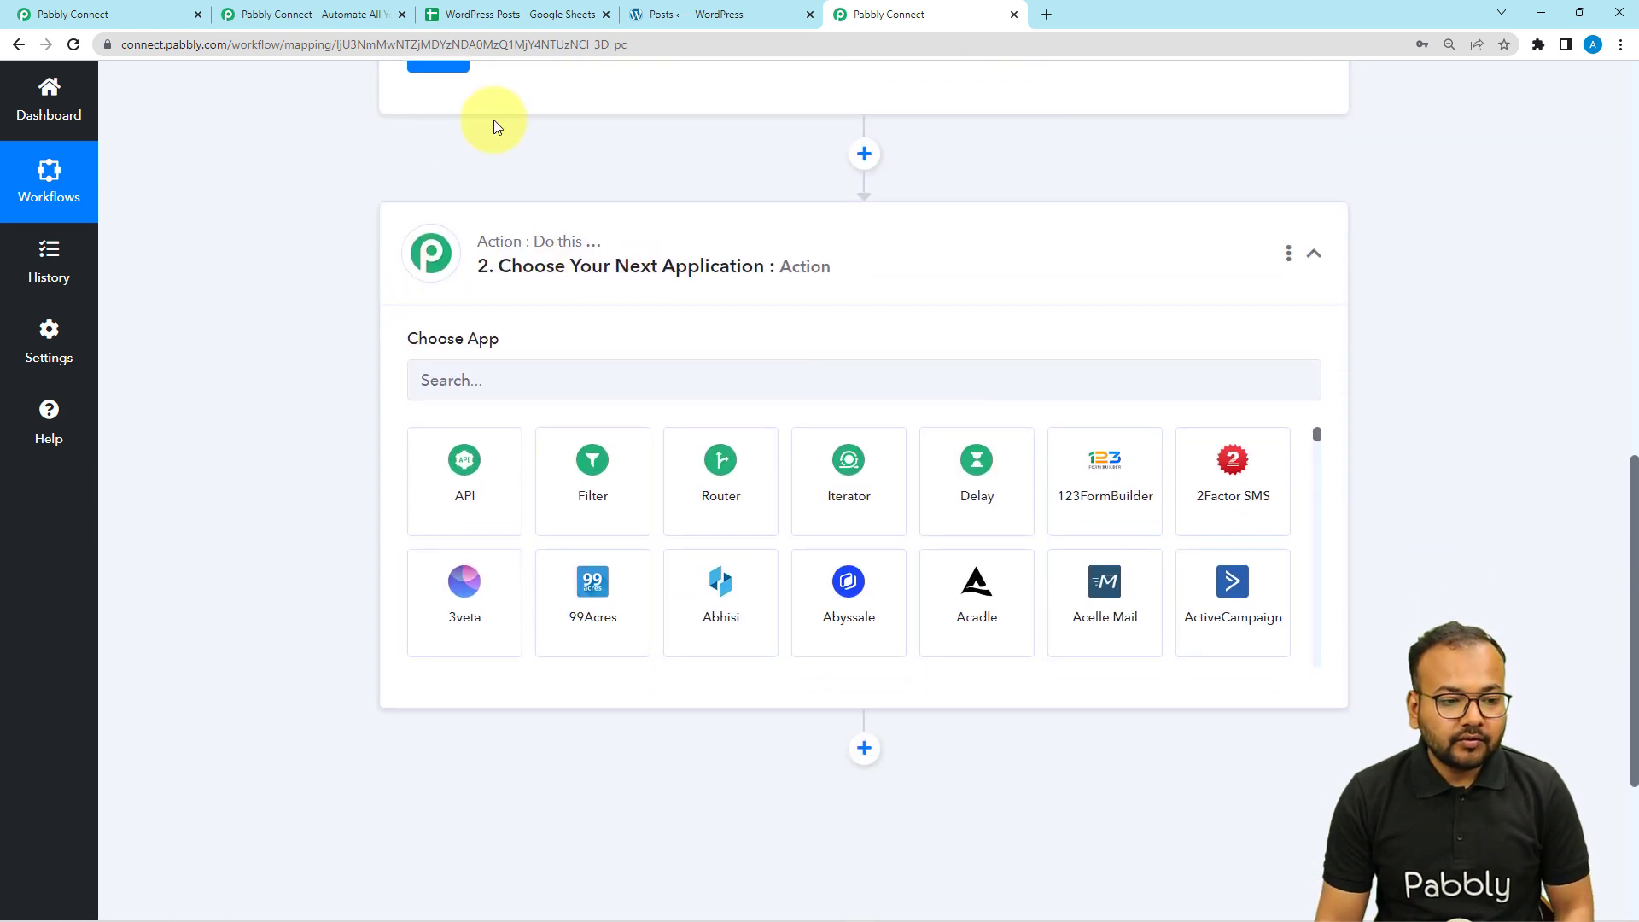
click(515, 15)
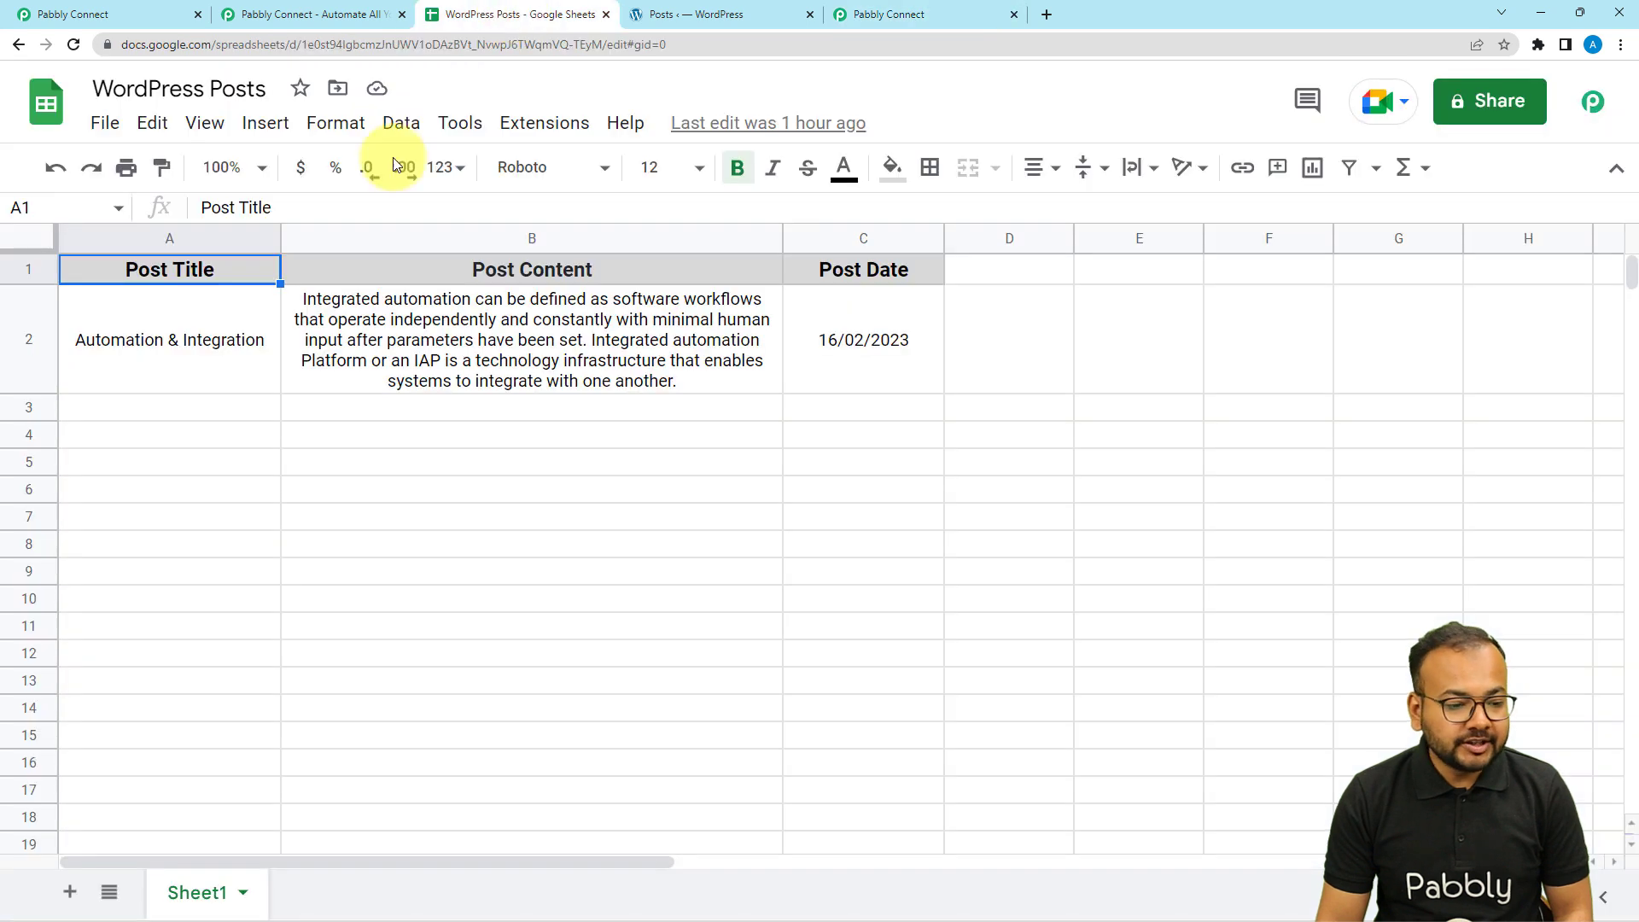
click(909, 12)
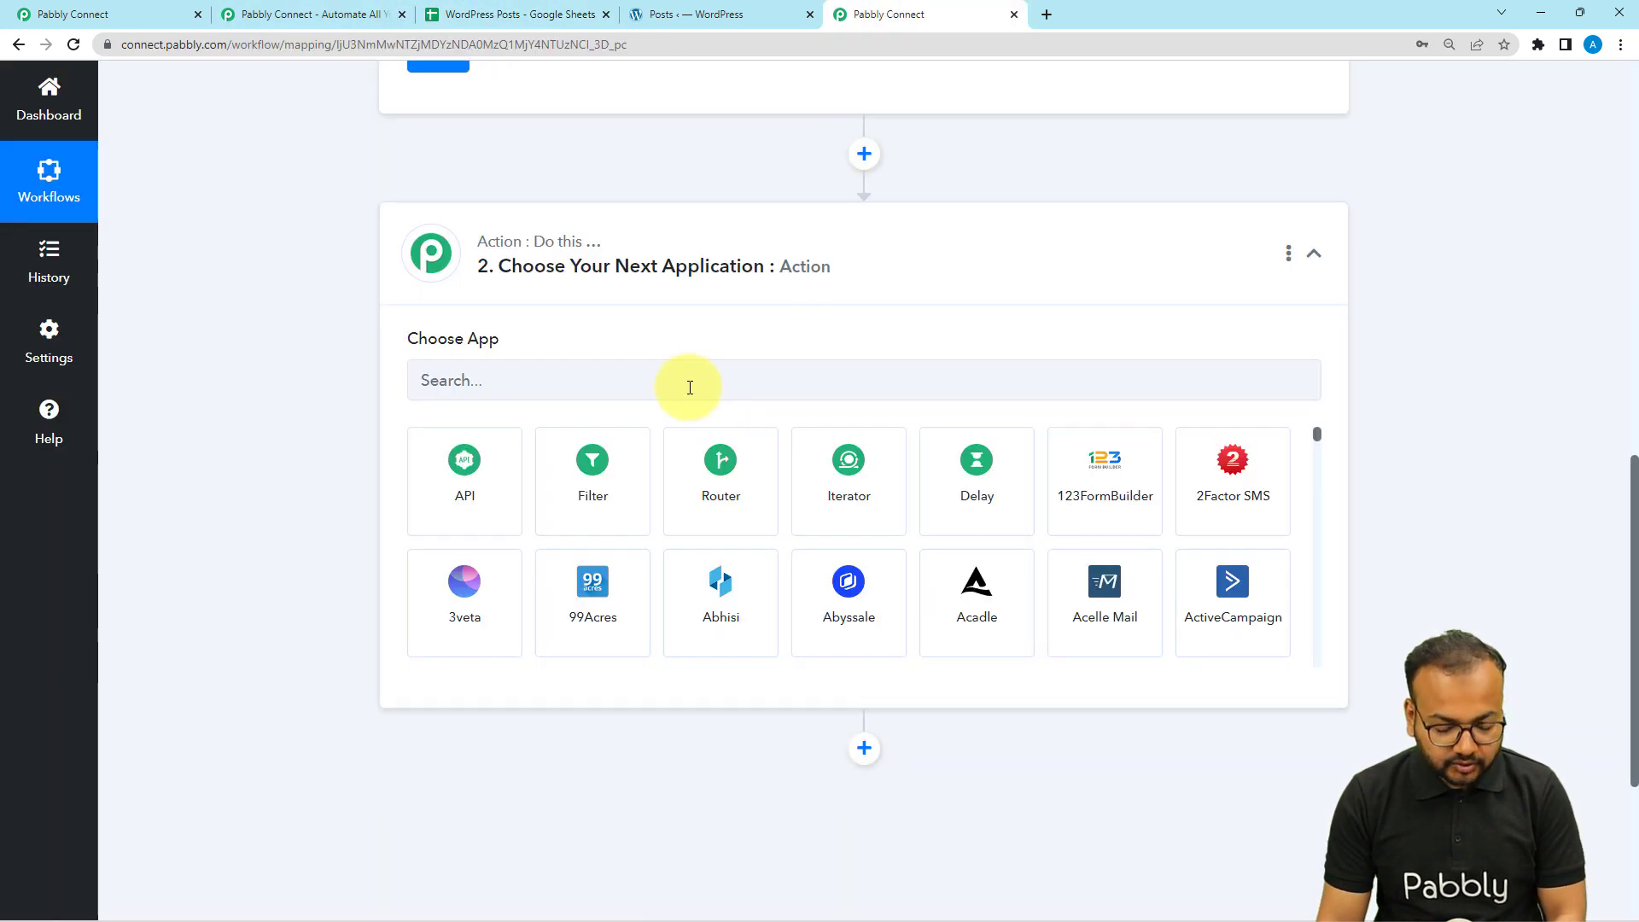
click(690, 388)
text(gpo)
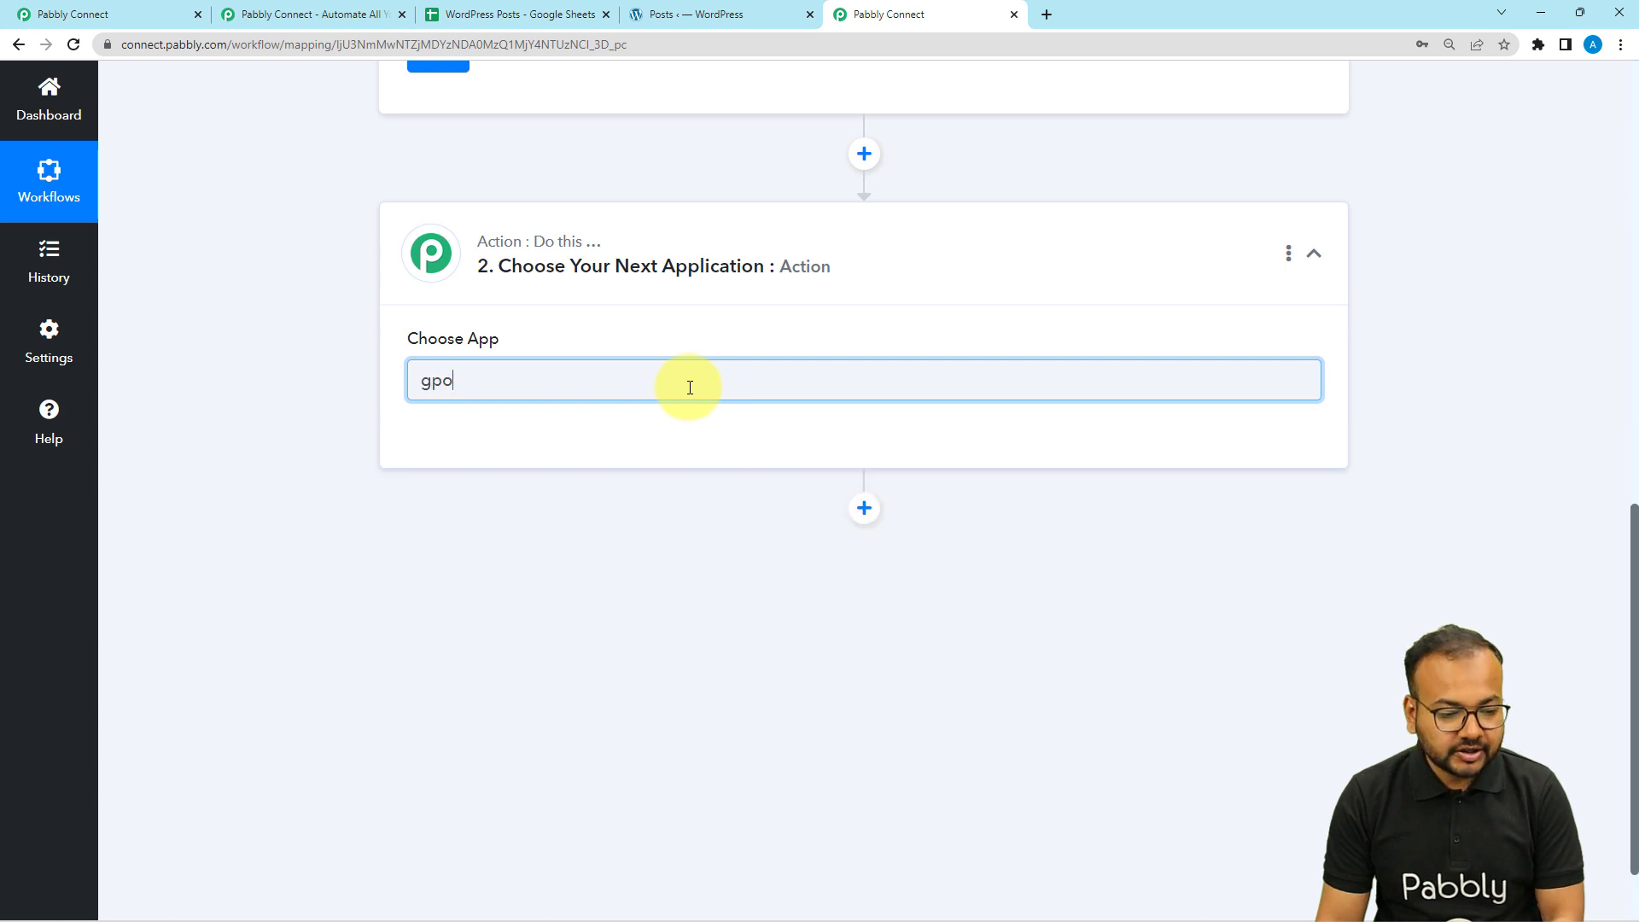
key(BackSpace)
key(BackSpace)
text(o)
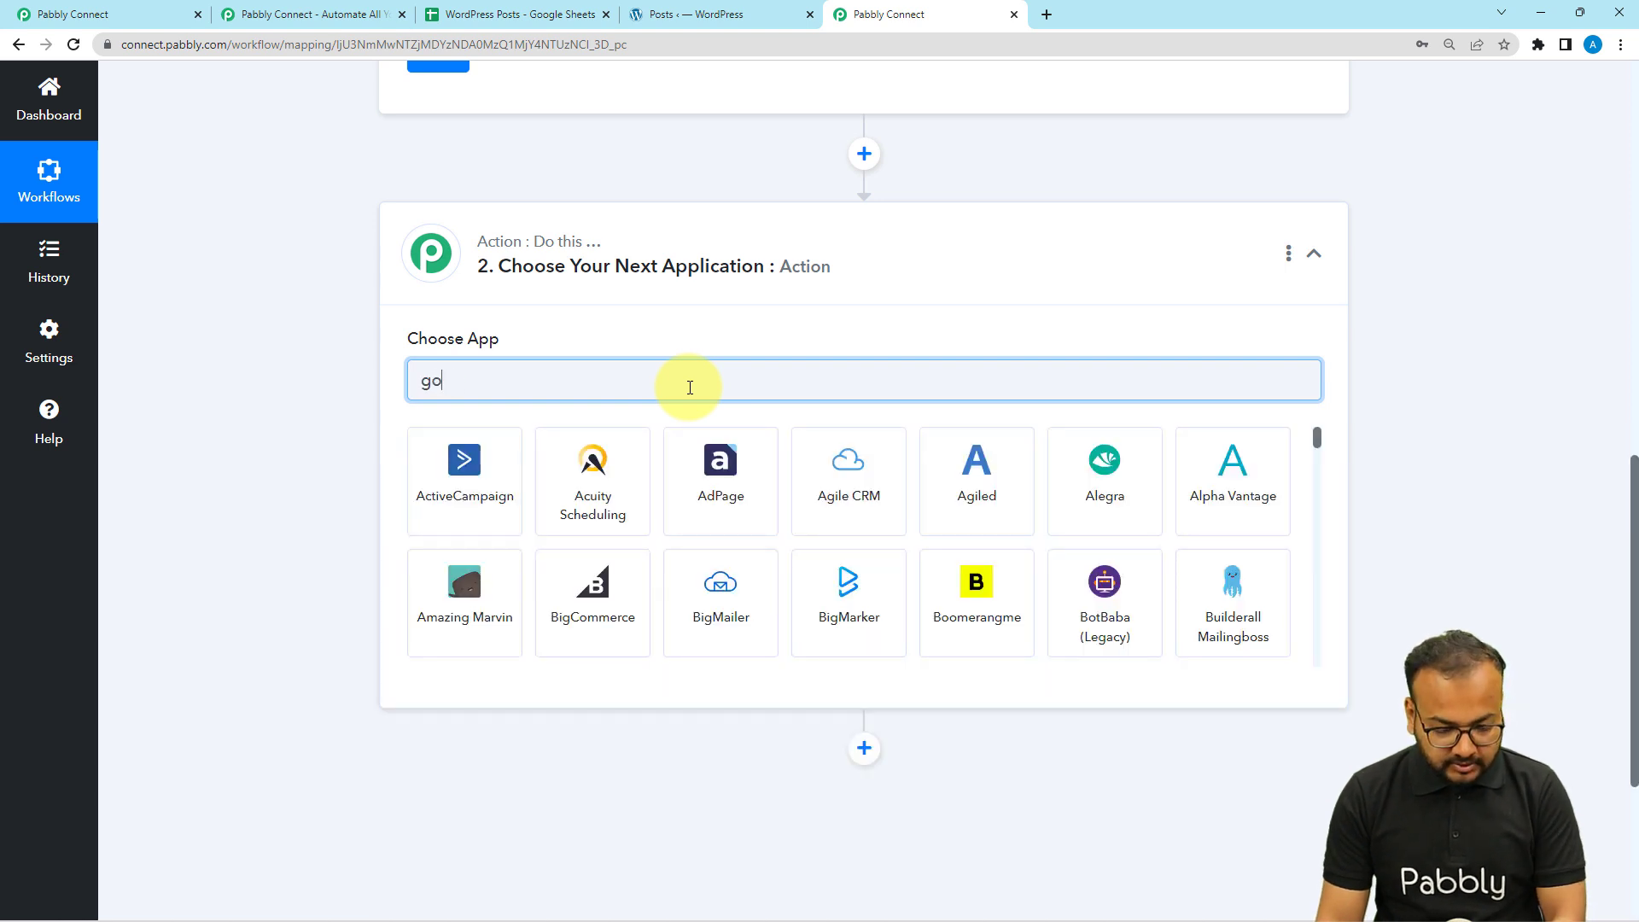
text(o)
click(1069, 617)
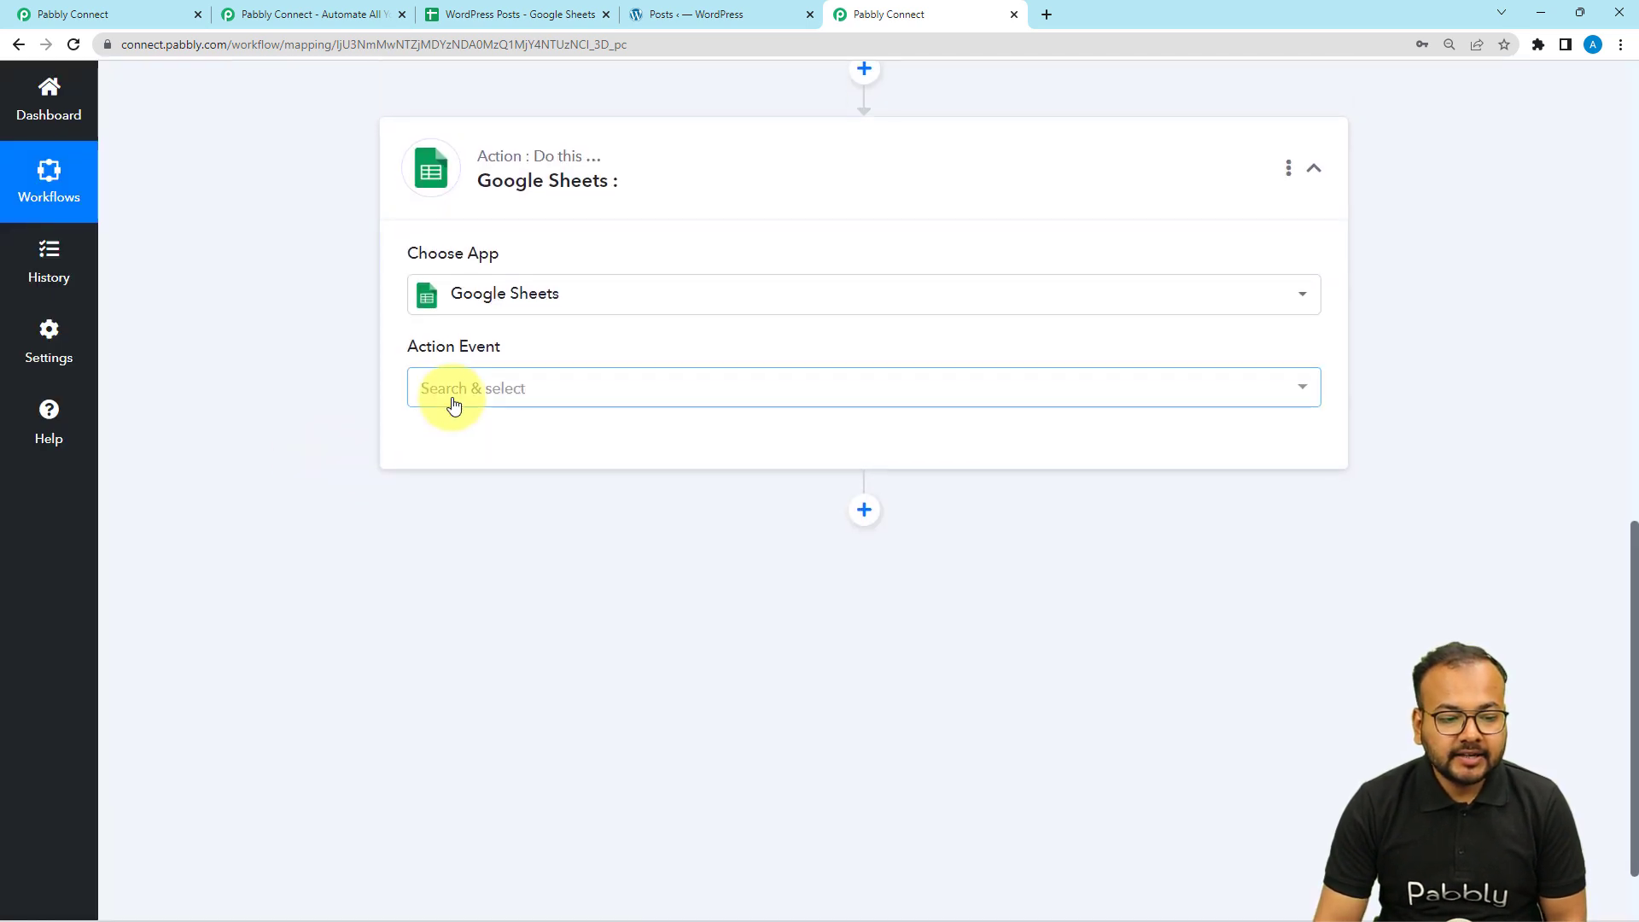
- Set the Google Sheets action event to Get Row(s) and open its account connection settings
click(454, 404)
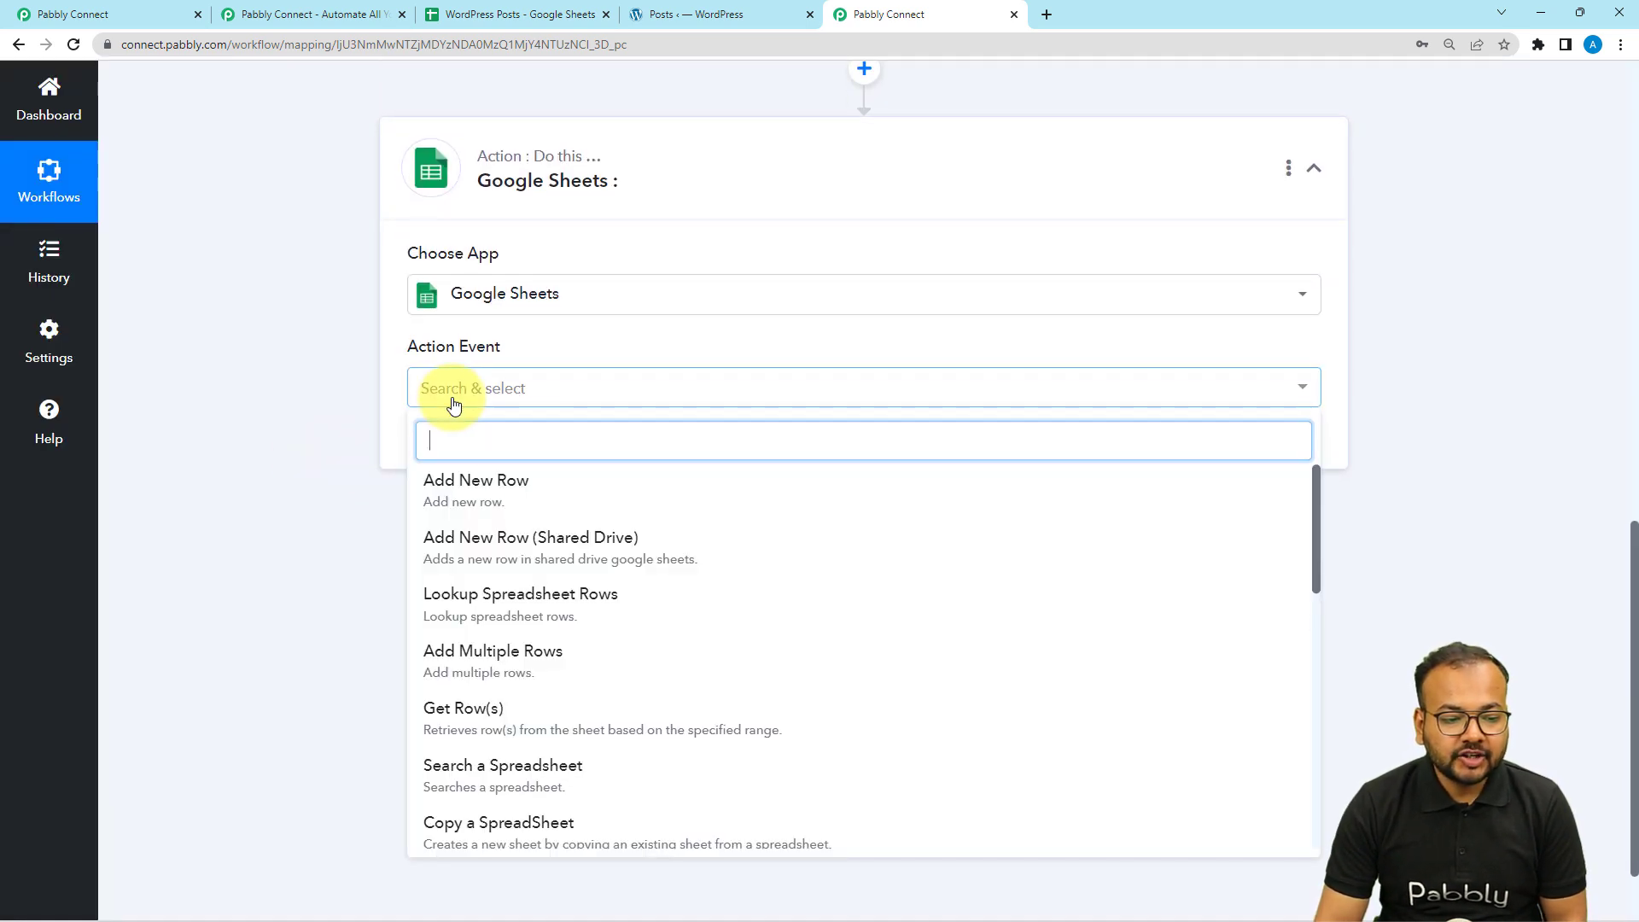
click(474, 714)
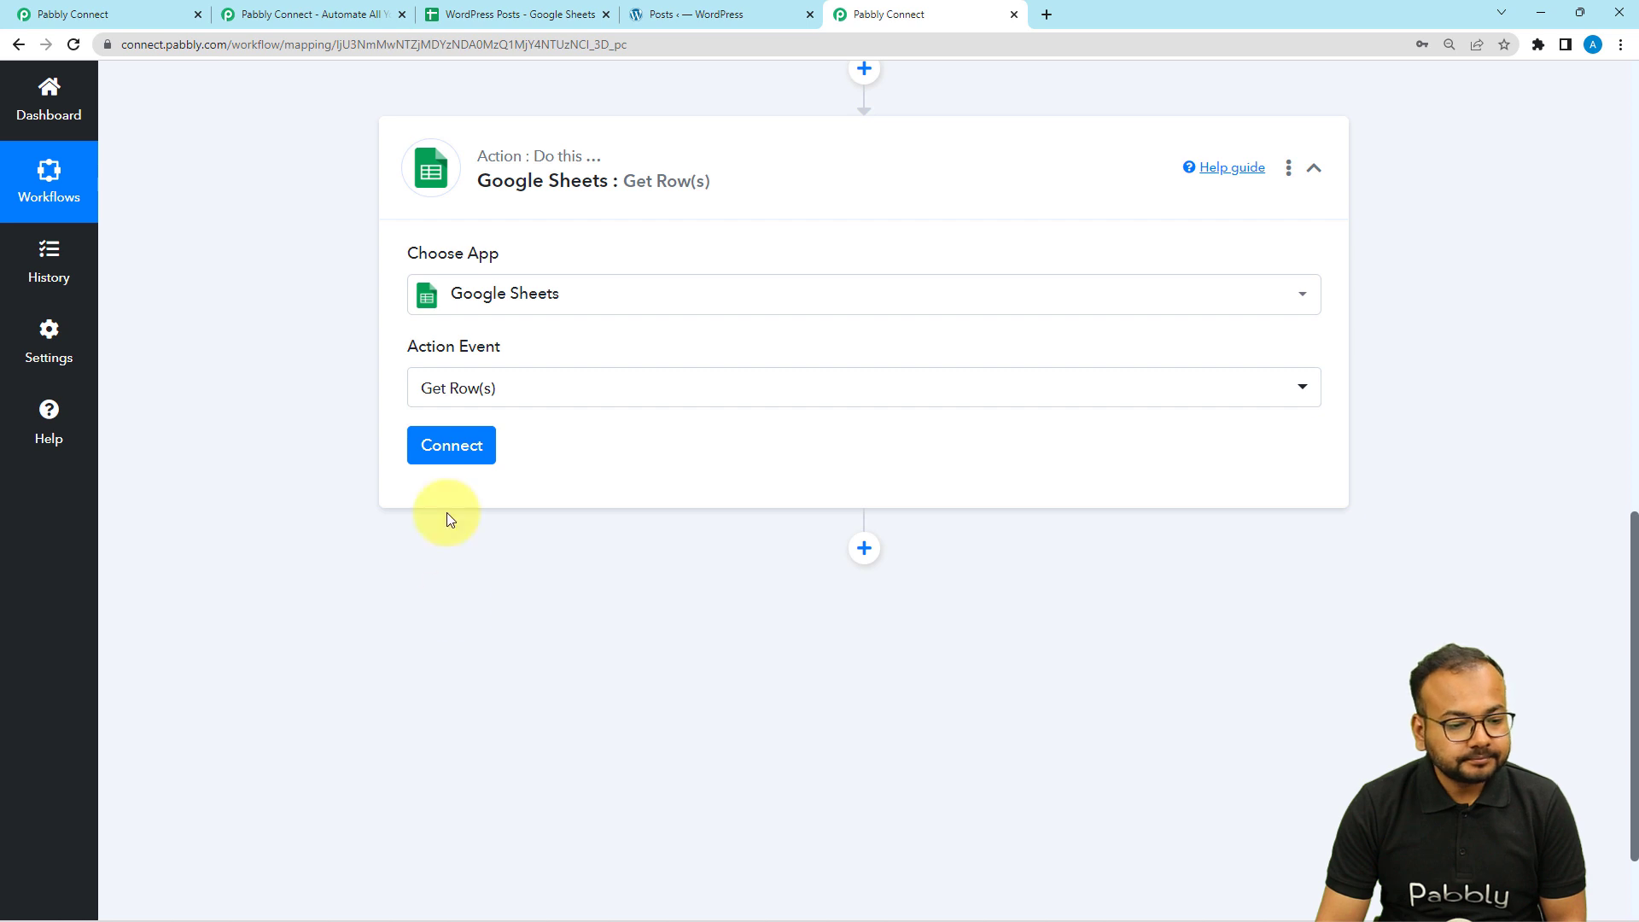
click(448, 450)
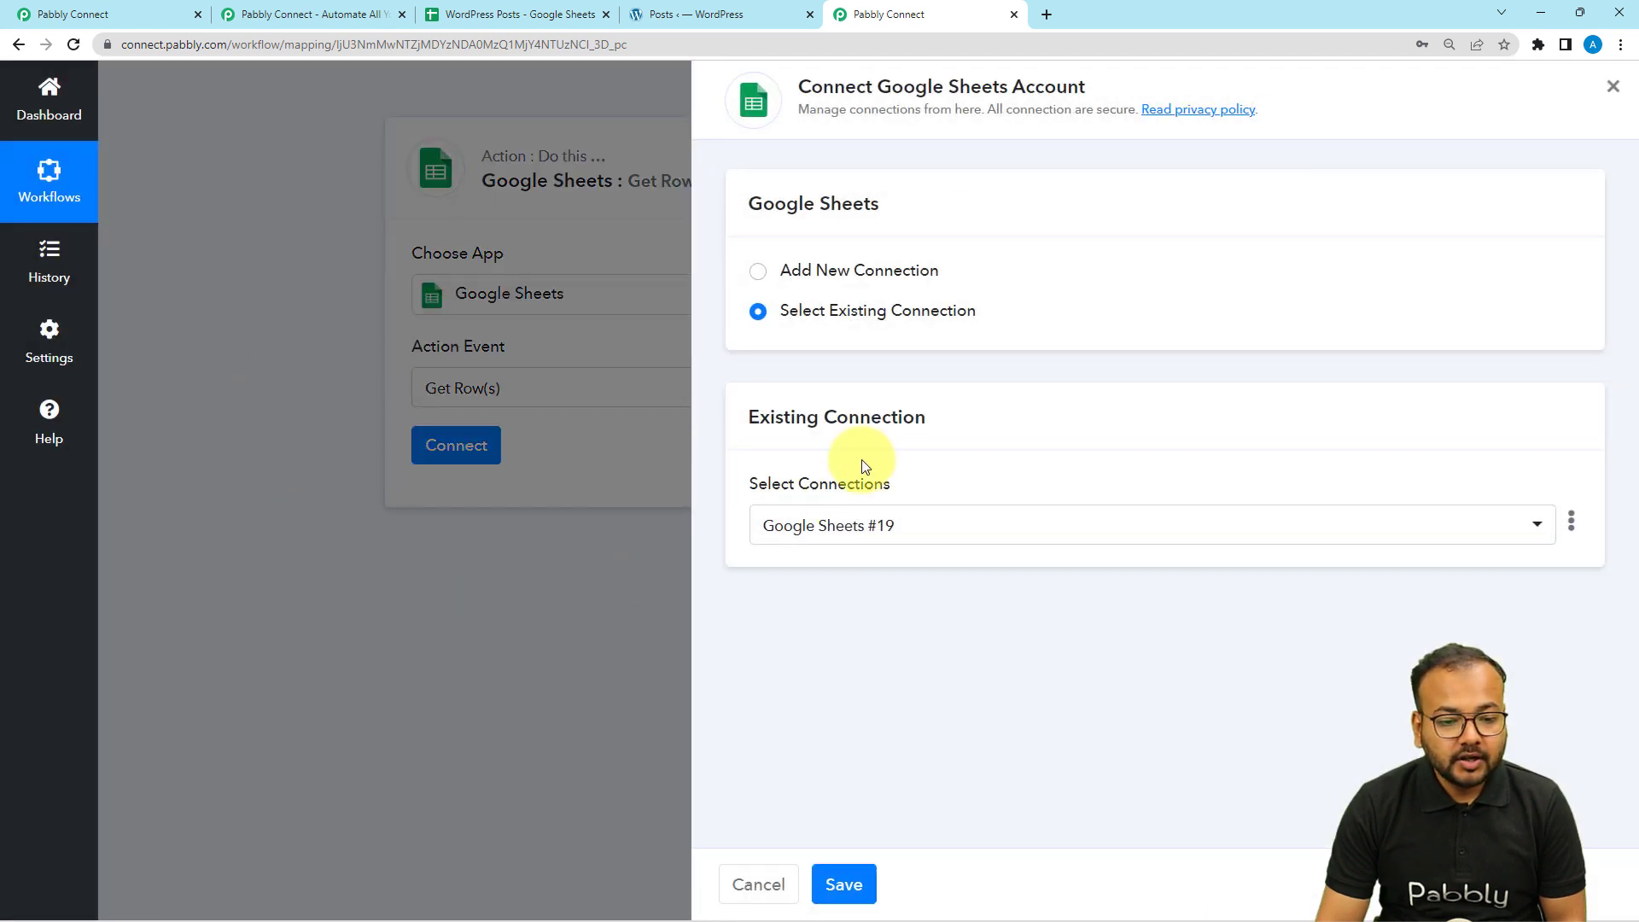
- Add a new Google Sheets connection and authorize Pabbly Connect Sheets with the spreadsheet owner's Google account
click(759, 272)
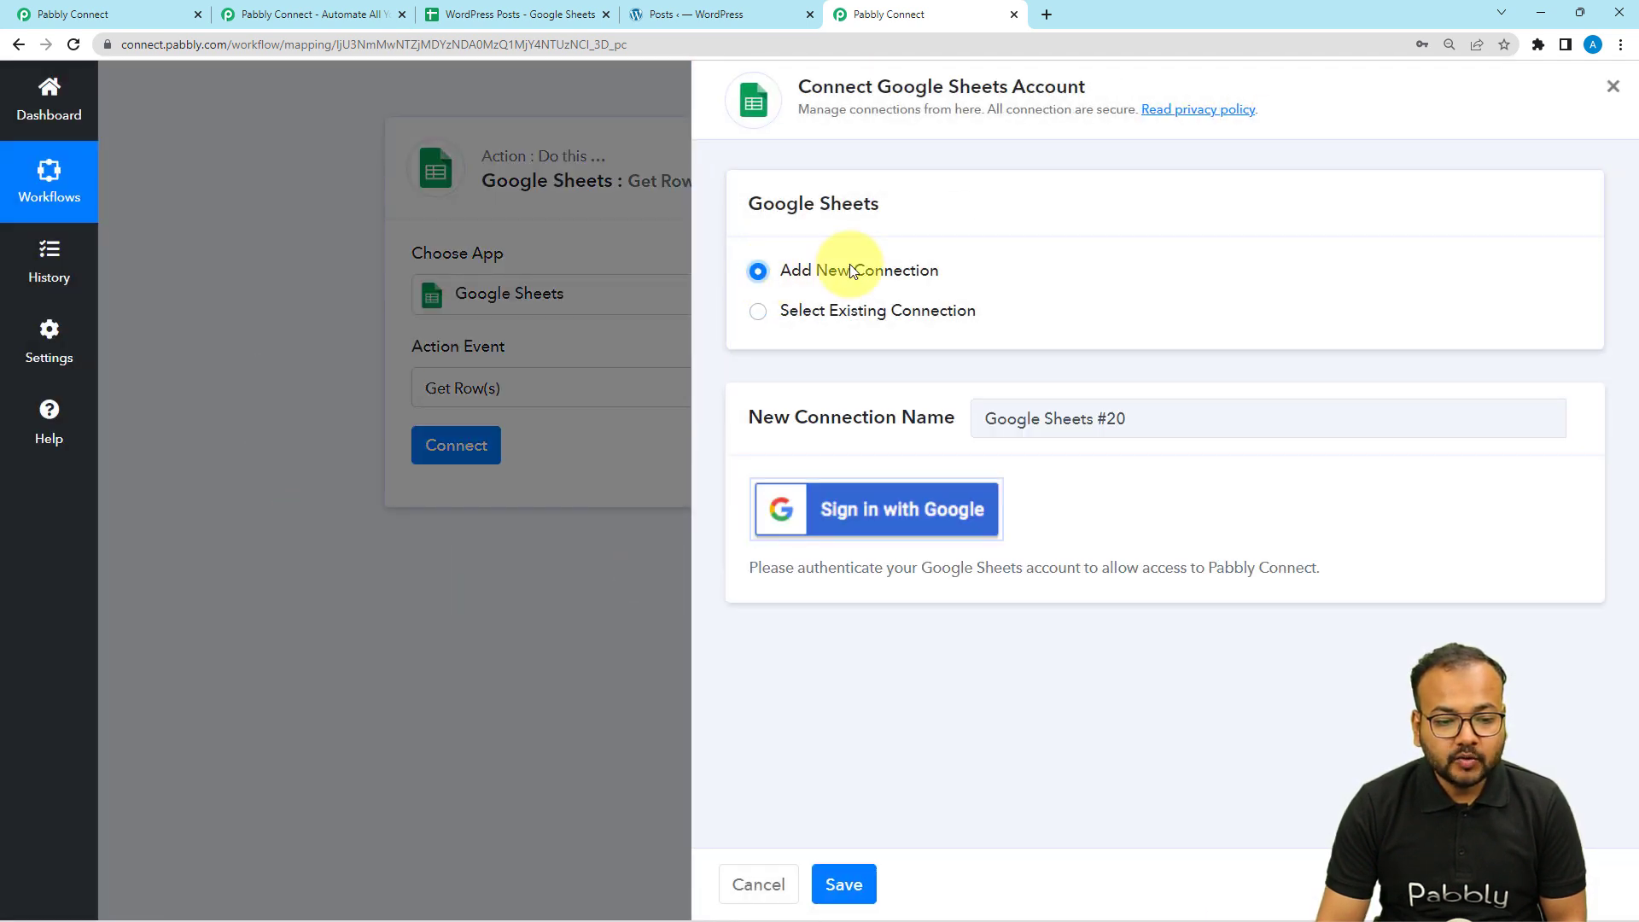
click(849, 506)
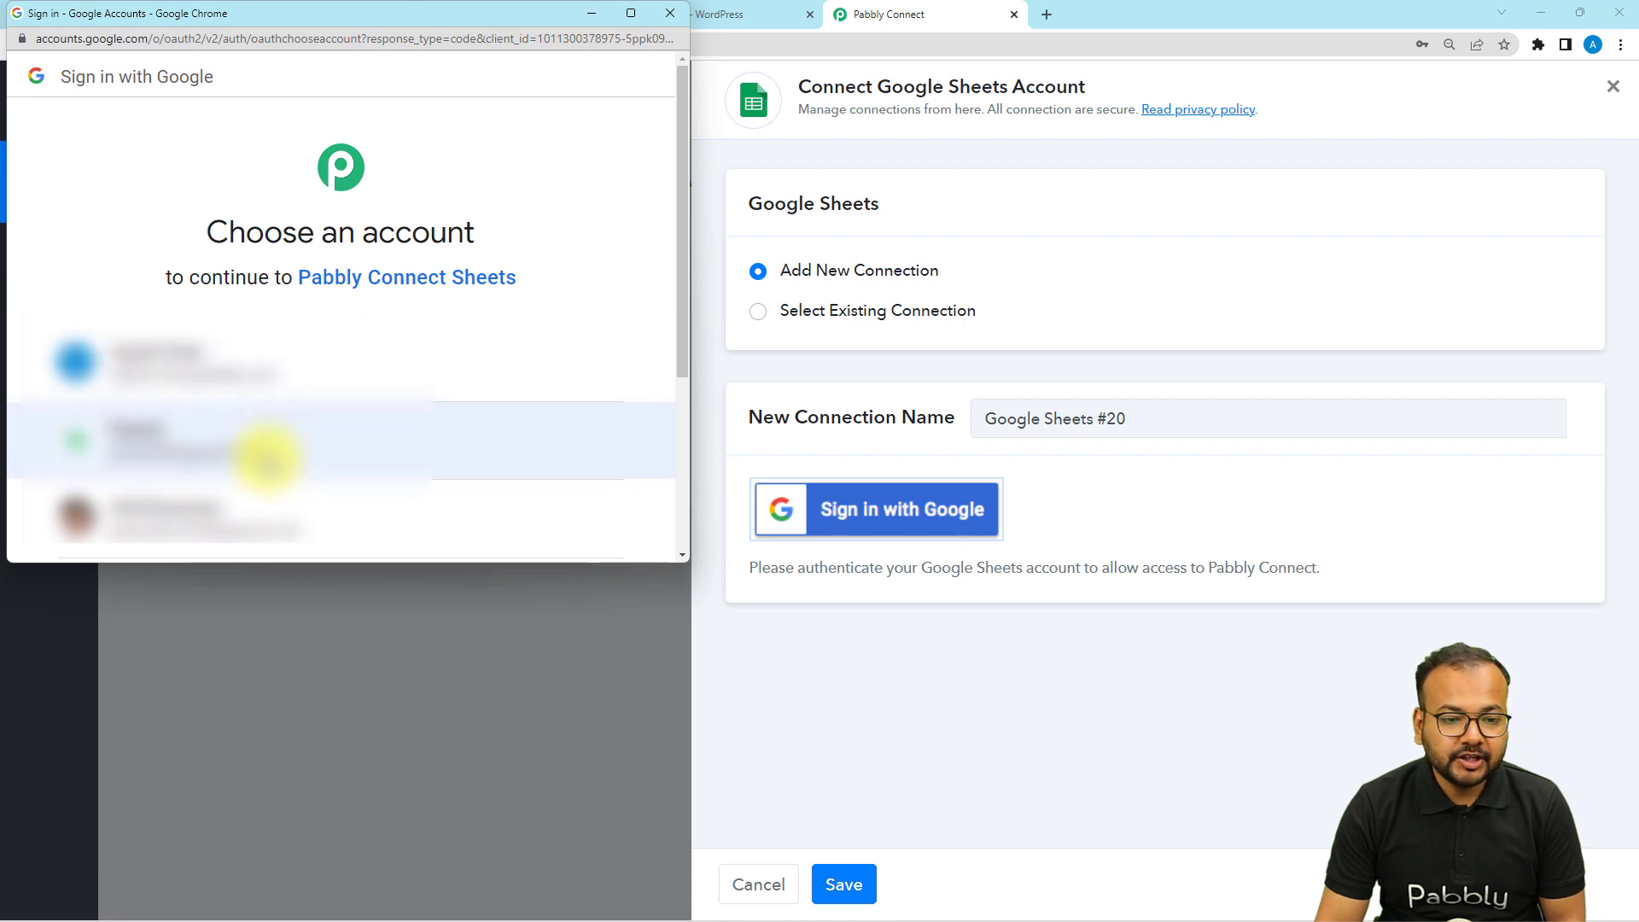
click(268, 458)
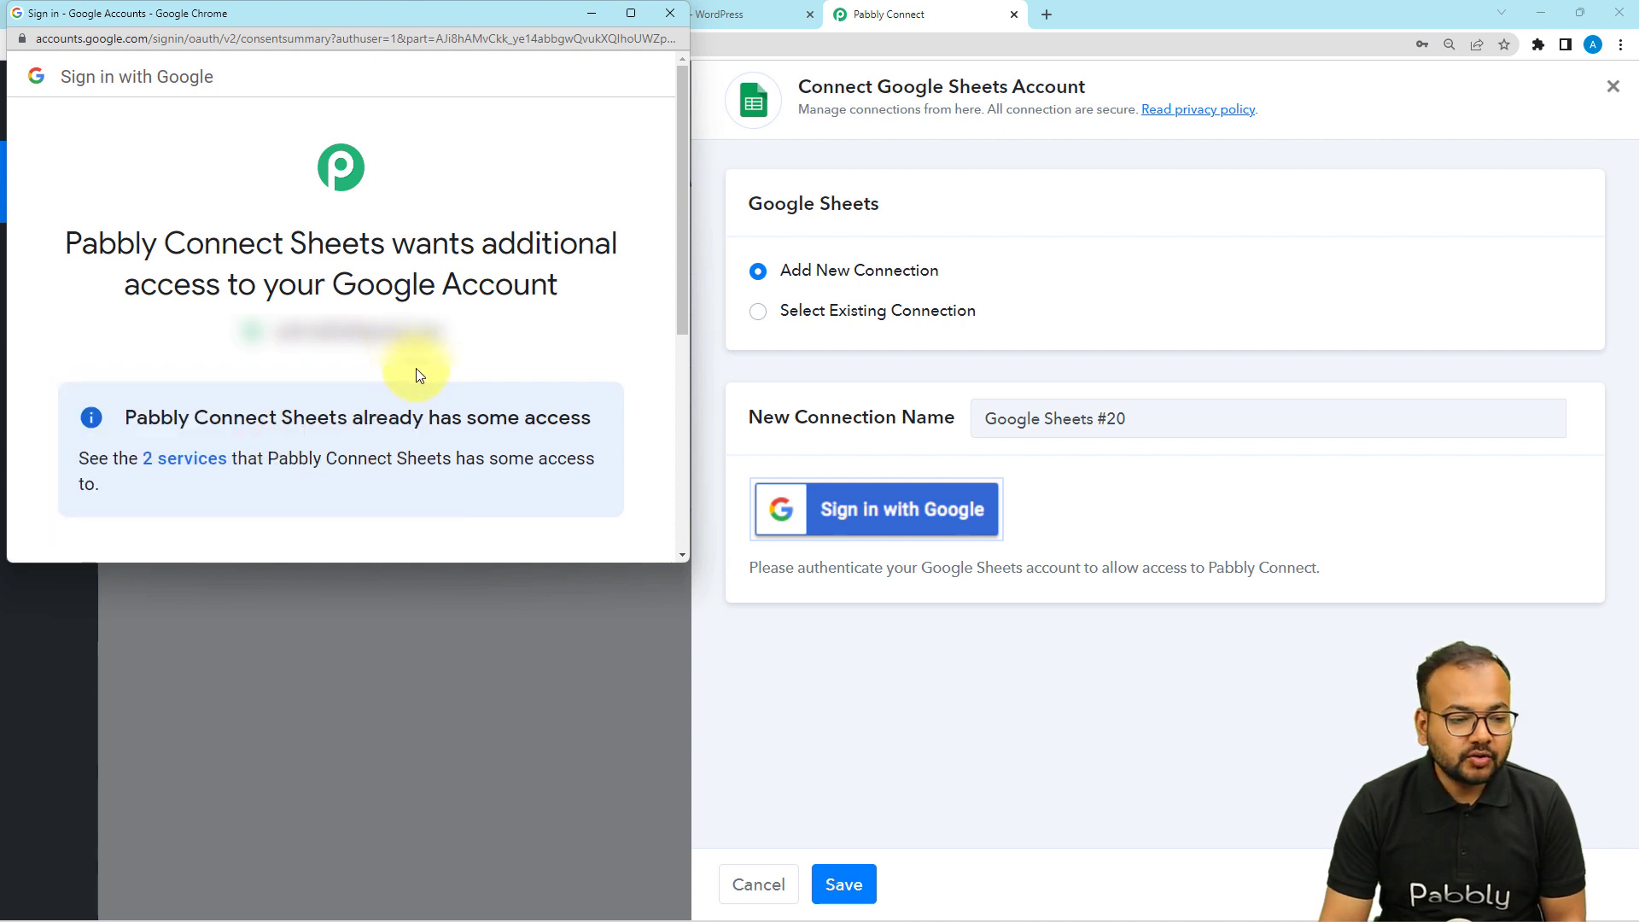
scroll(419, 374, down, 5)
click(434, 408)
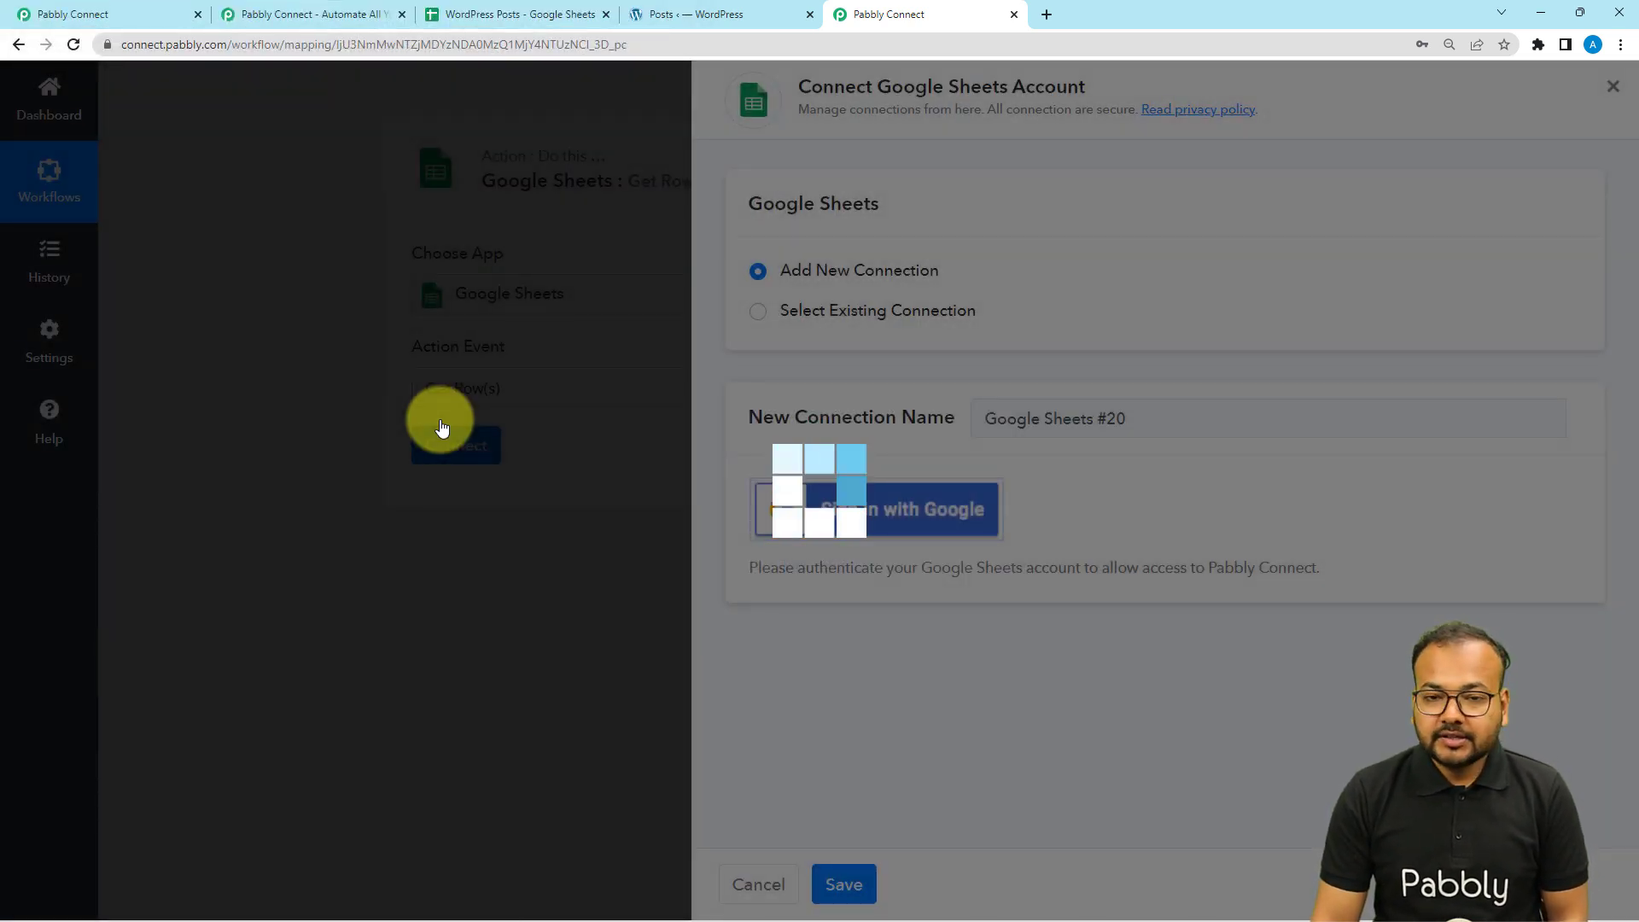
- Check the spreadsheet's title in Google Sheets and select WordPress Posts as the spreadsheet for the Get Row(s) action
scroll(350, 488, down, 2)
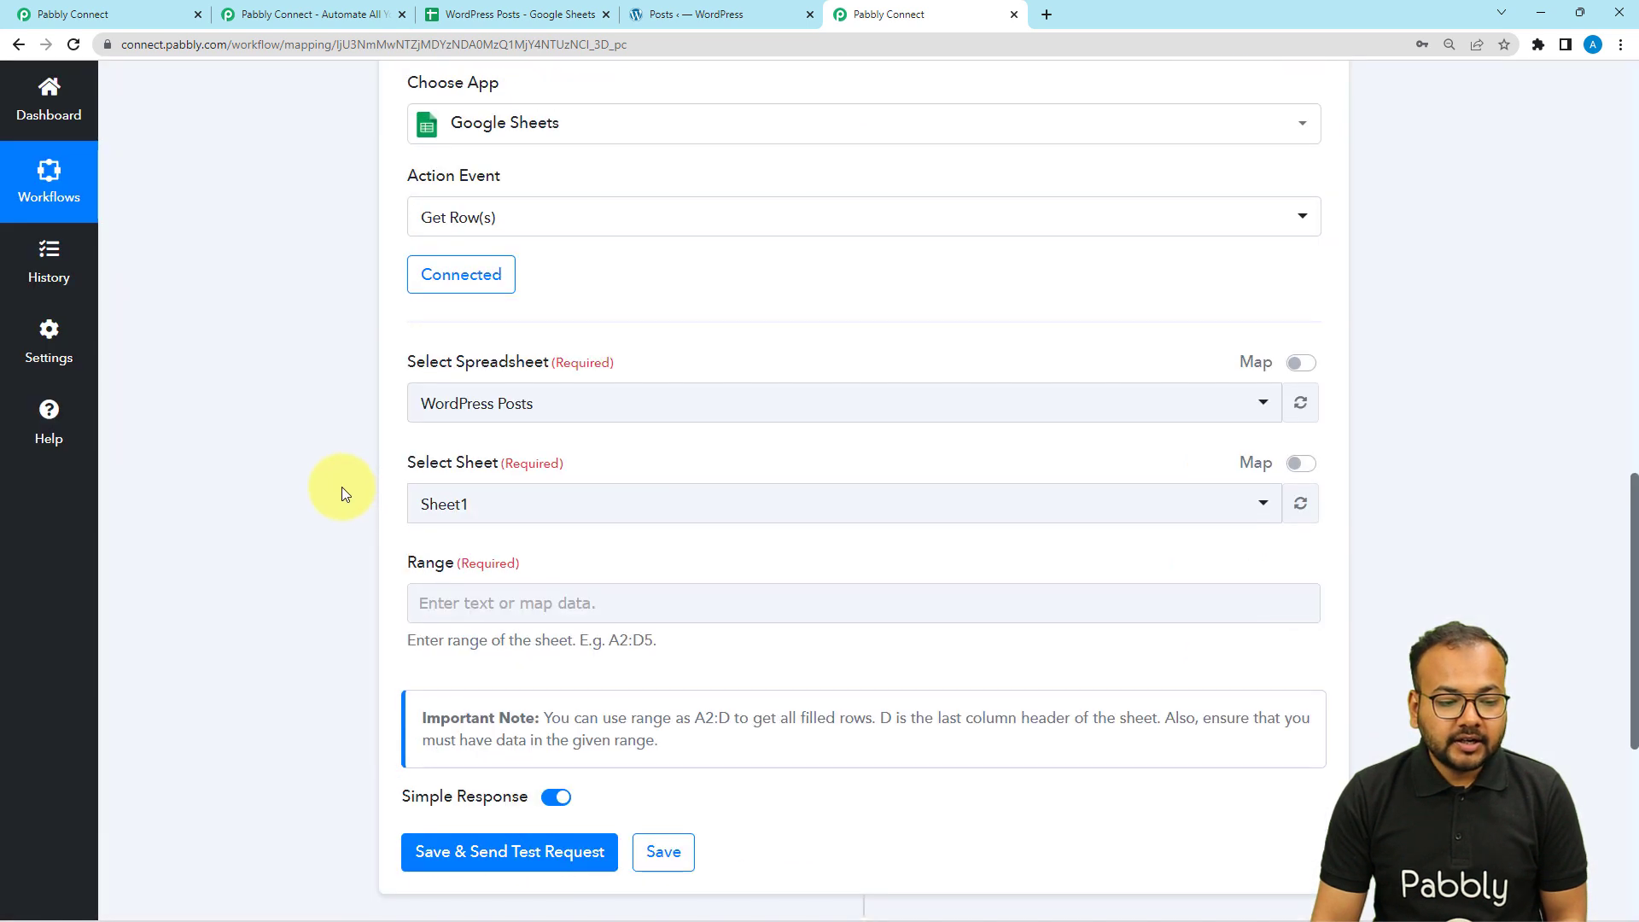
click(620, 424)
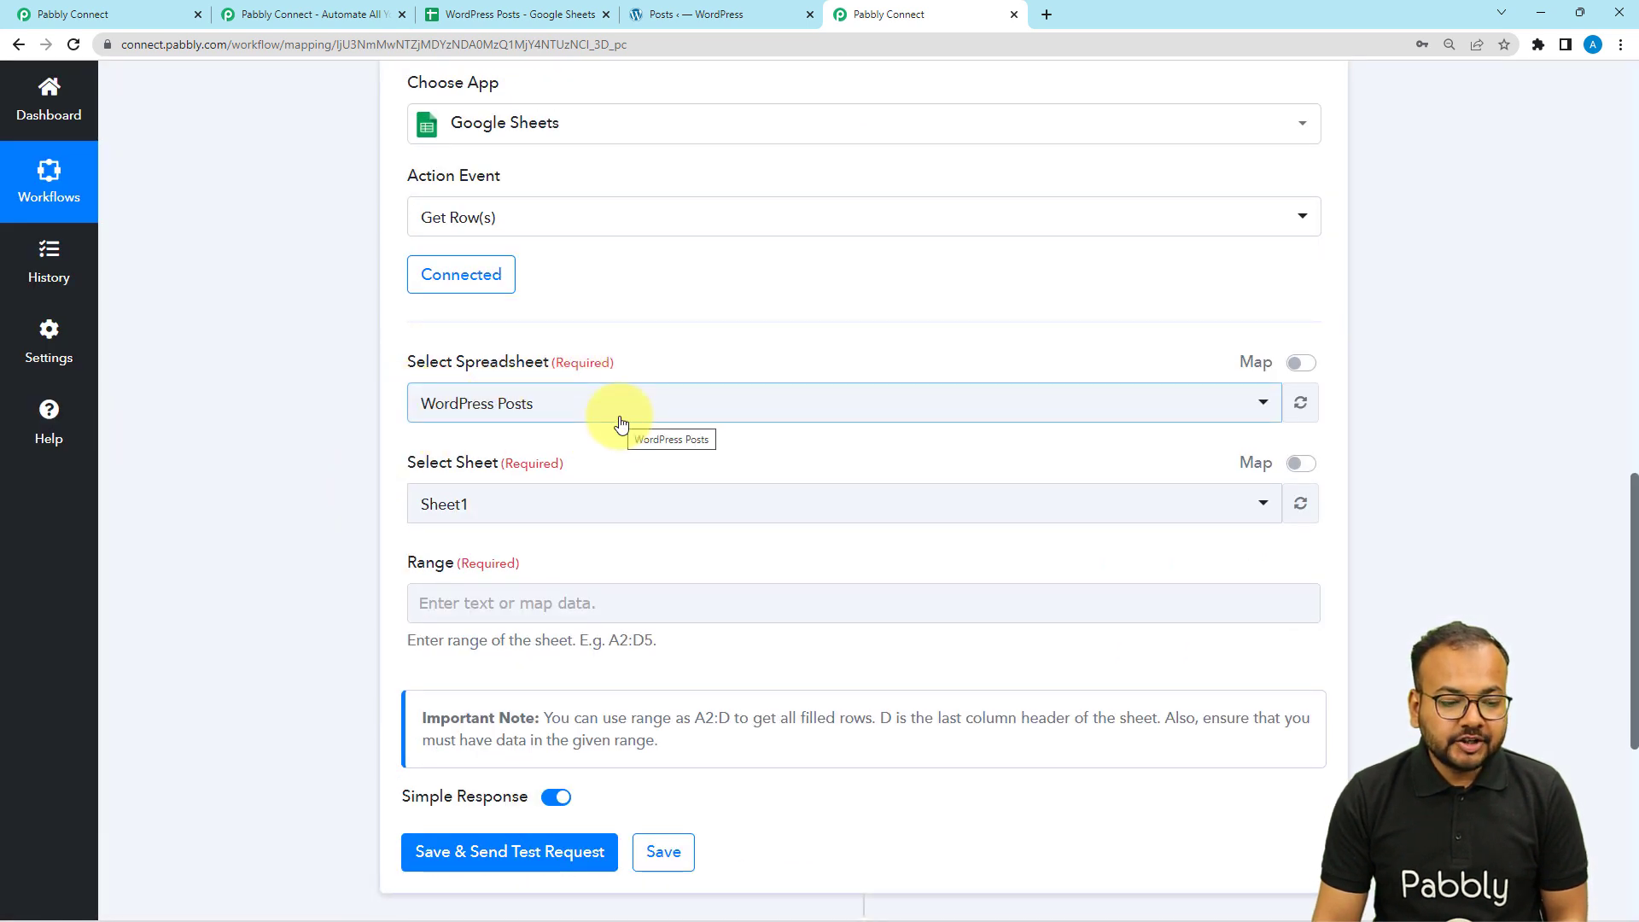
click(529, 15)
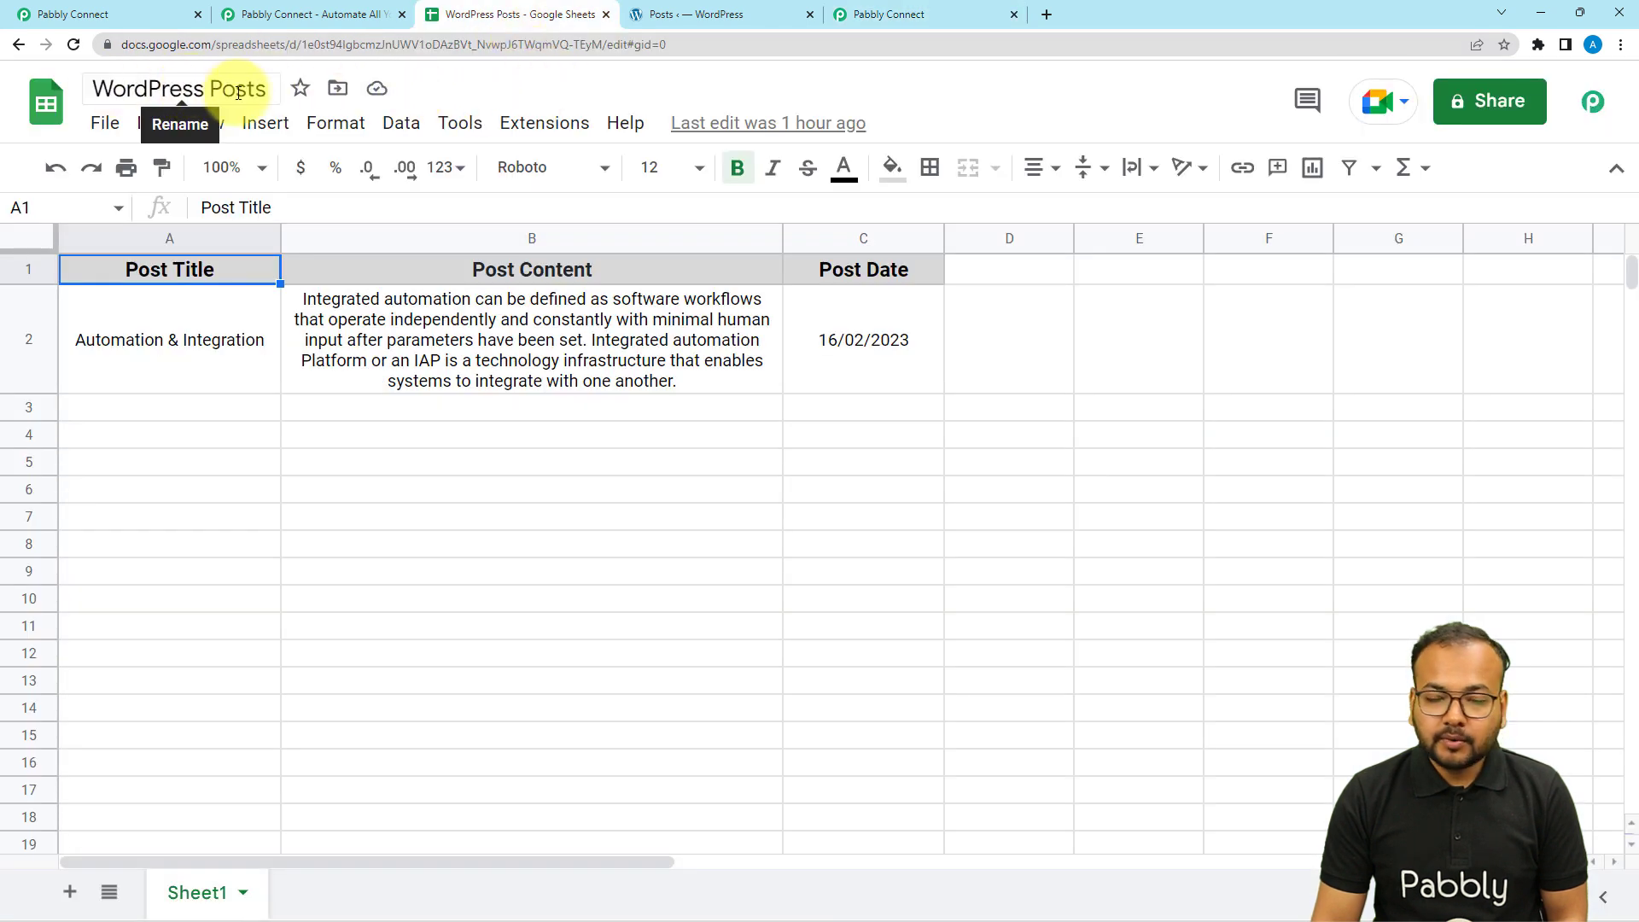
click(935, 13)
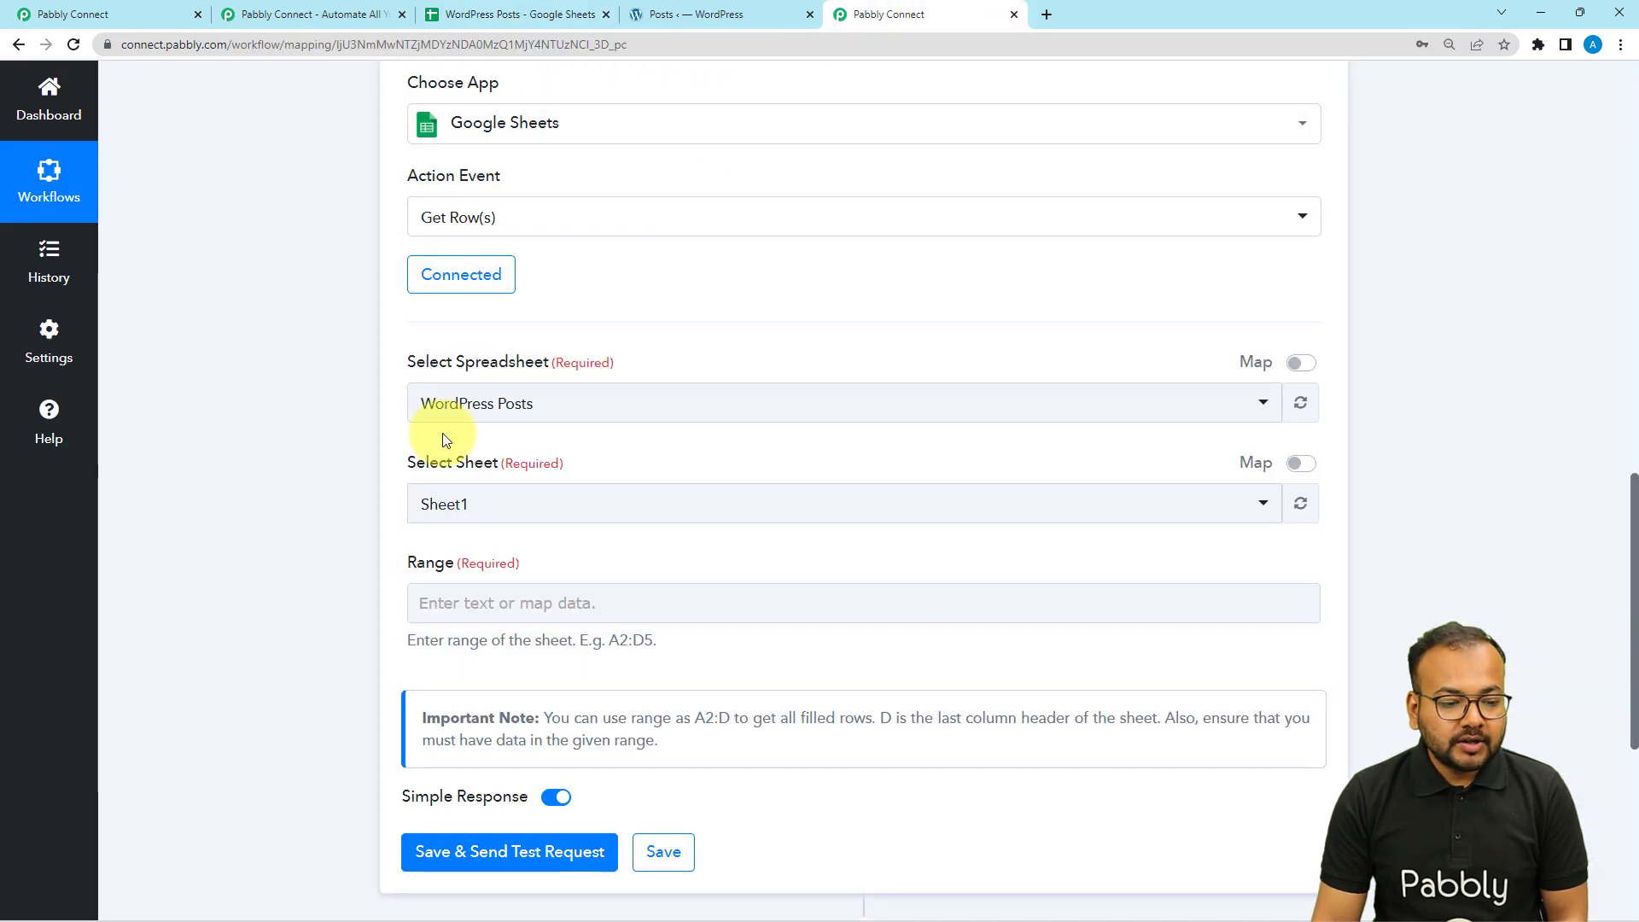
click(493, 413)
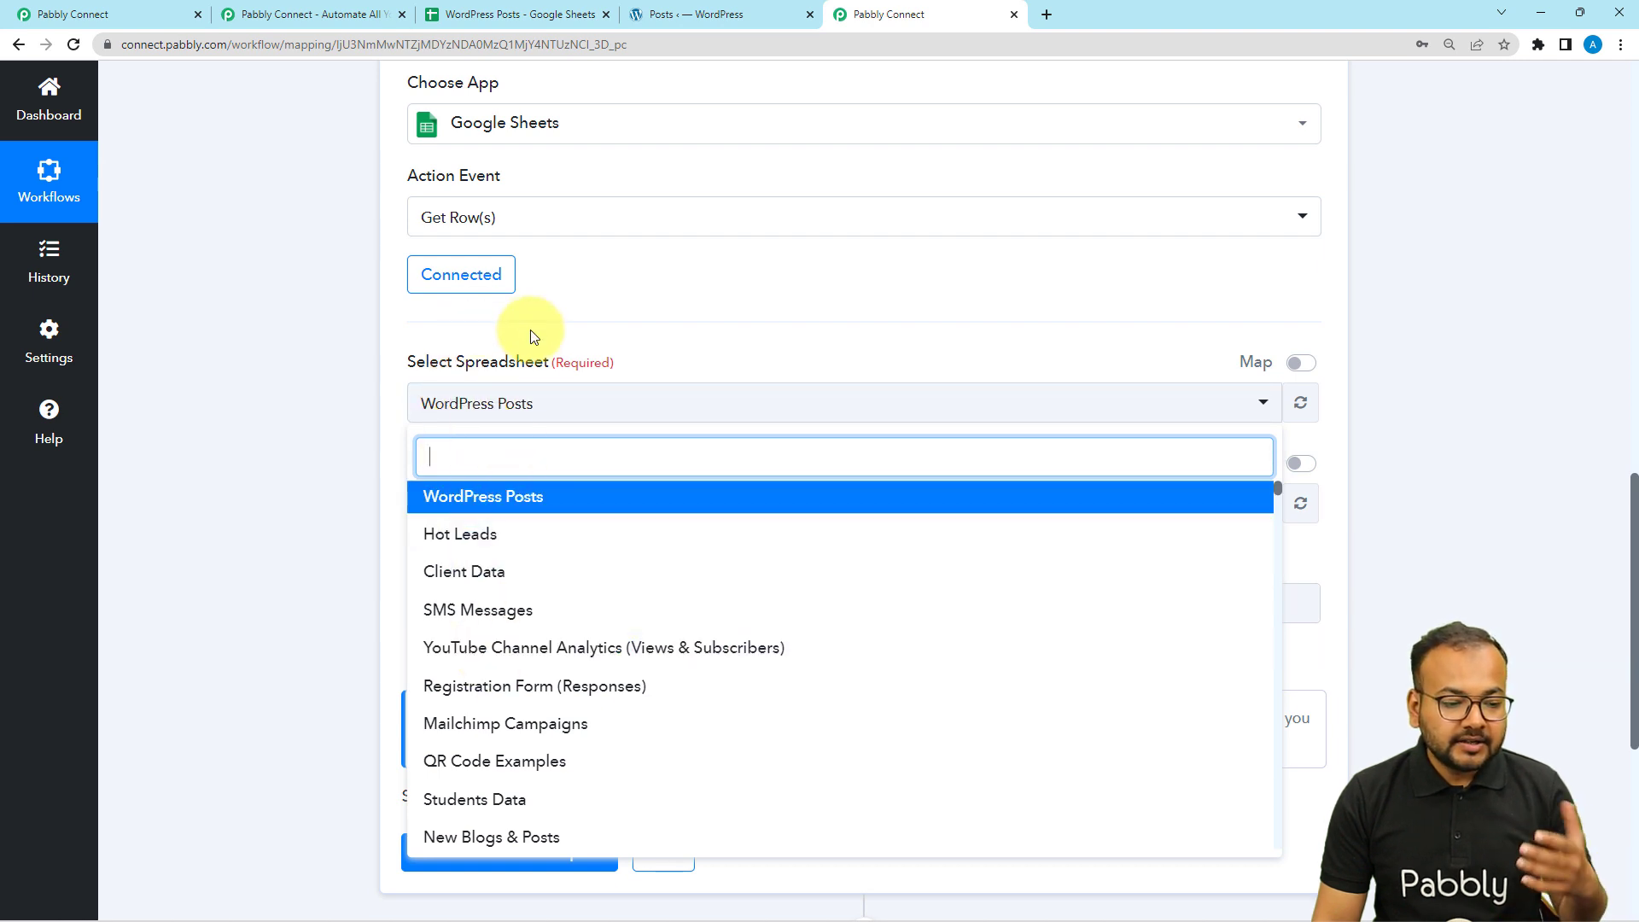
scroll(525, 607, down, 3)
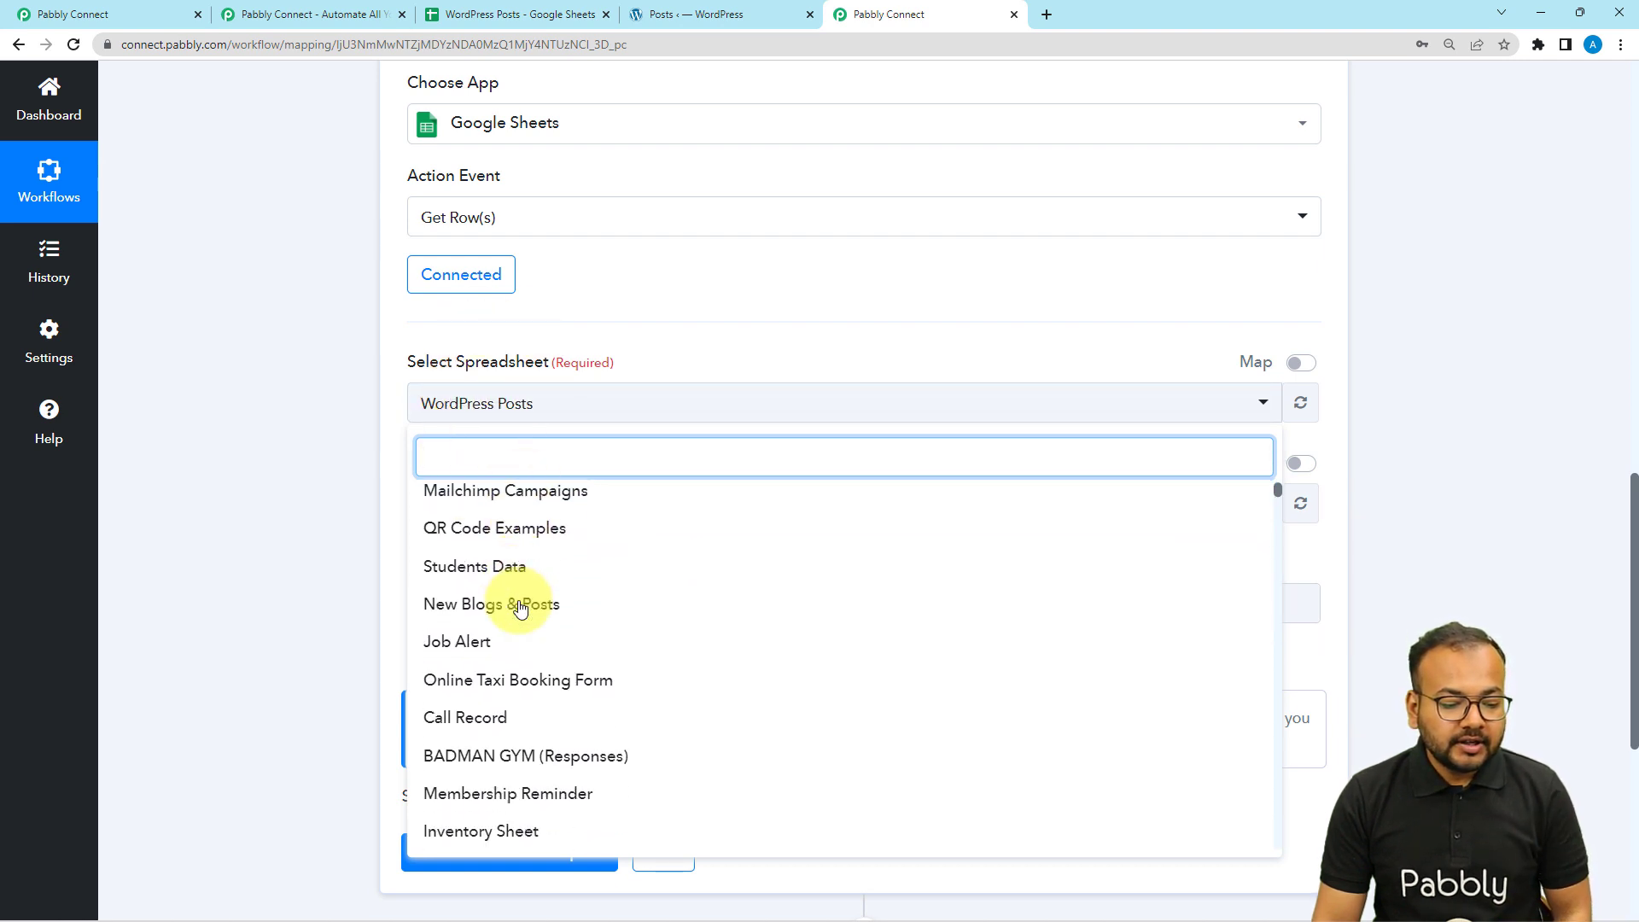
scroll(523, 610, up, 3)
click(461, 499)
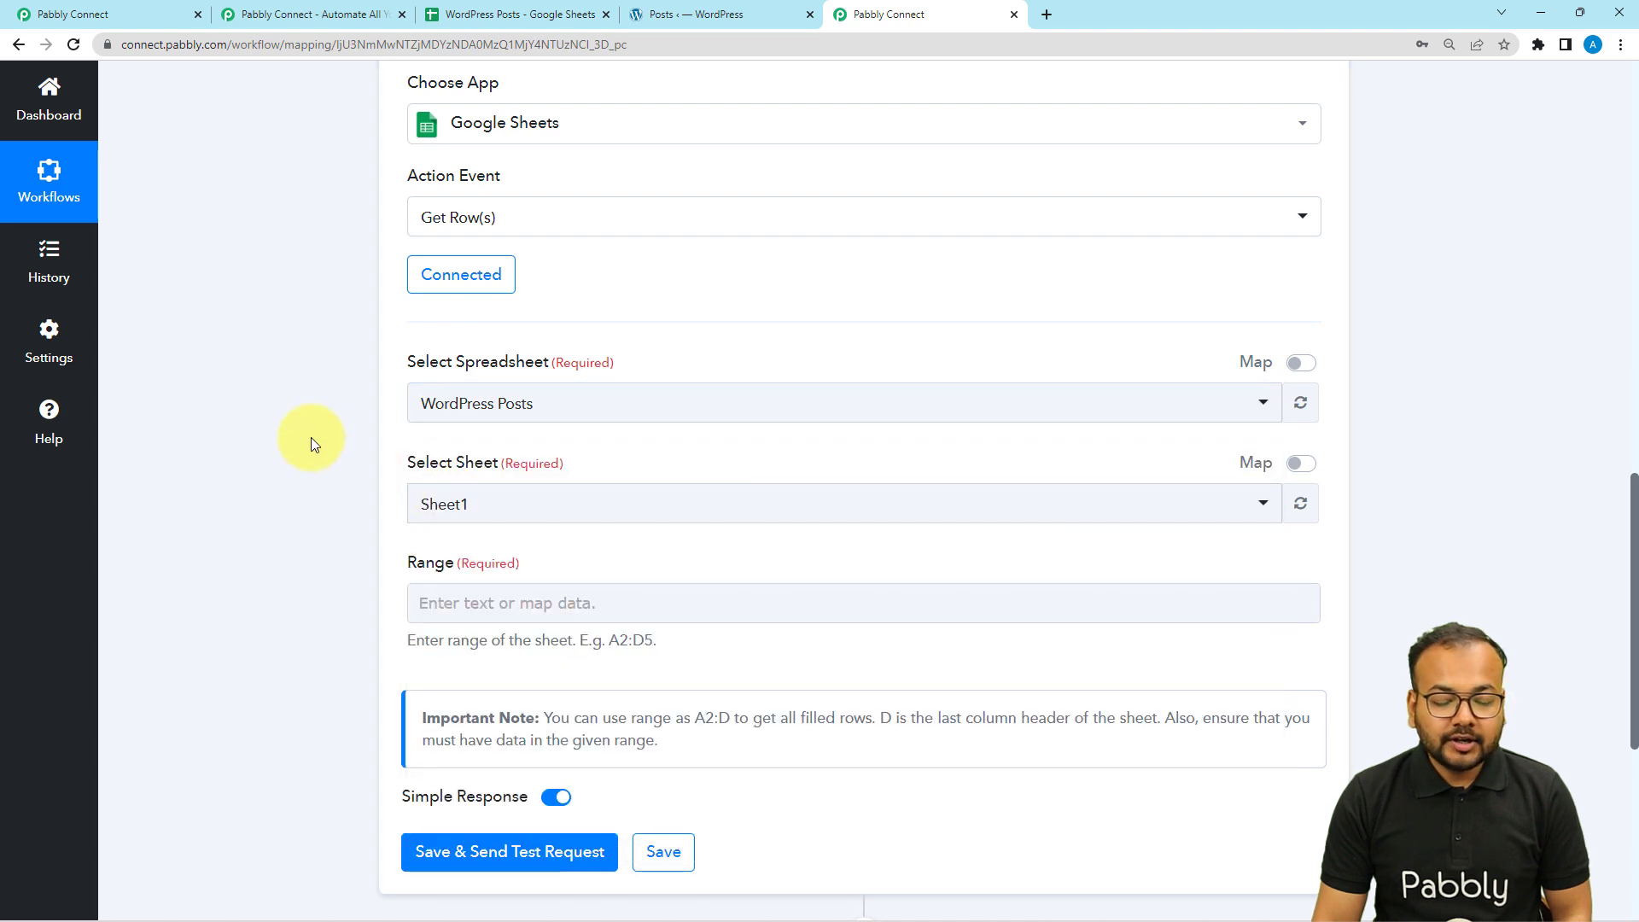
- Compare the action's selected sheet, Sheet1, with the sheet name in the WordPress Posts spreadsheet
scroll(311, 437, down, 2)
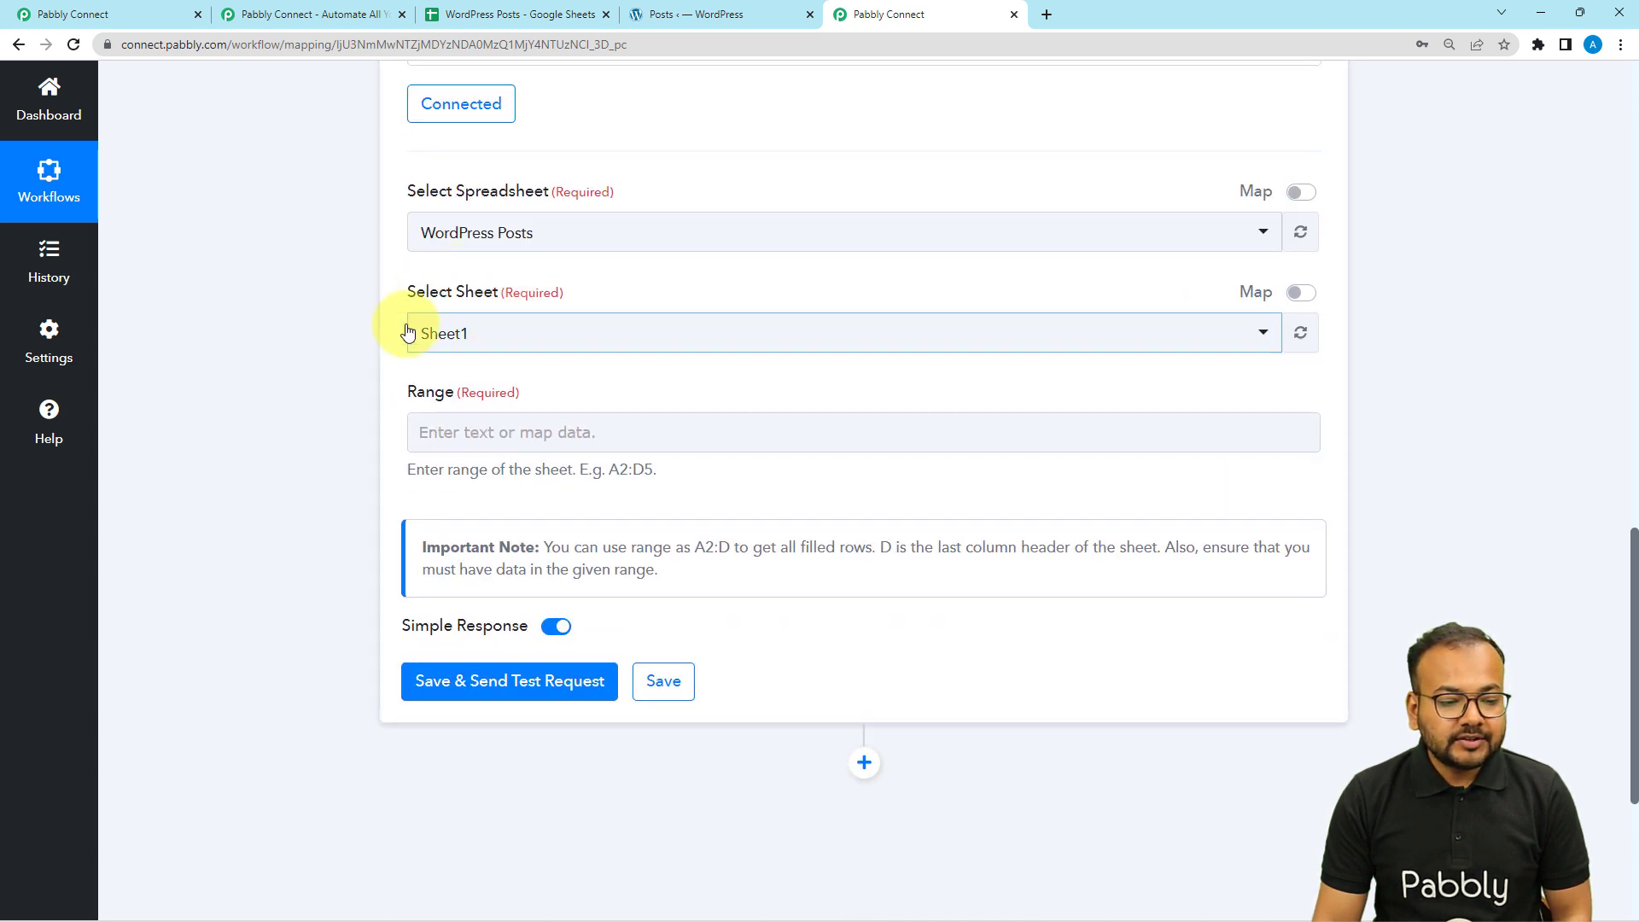
click(547, 14)
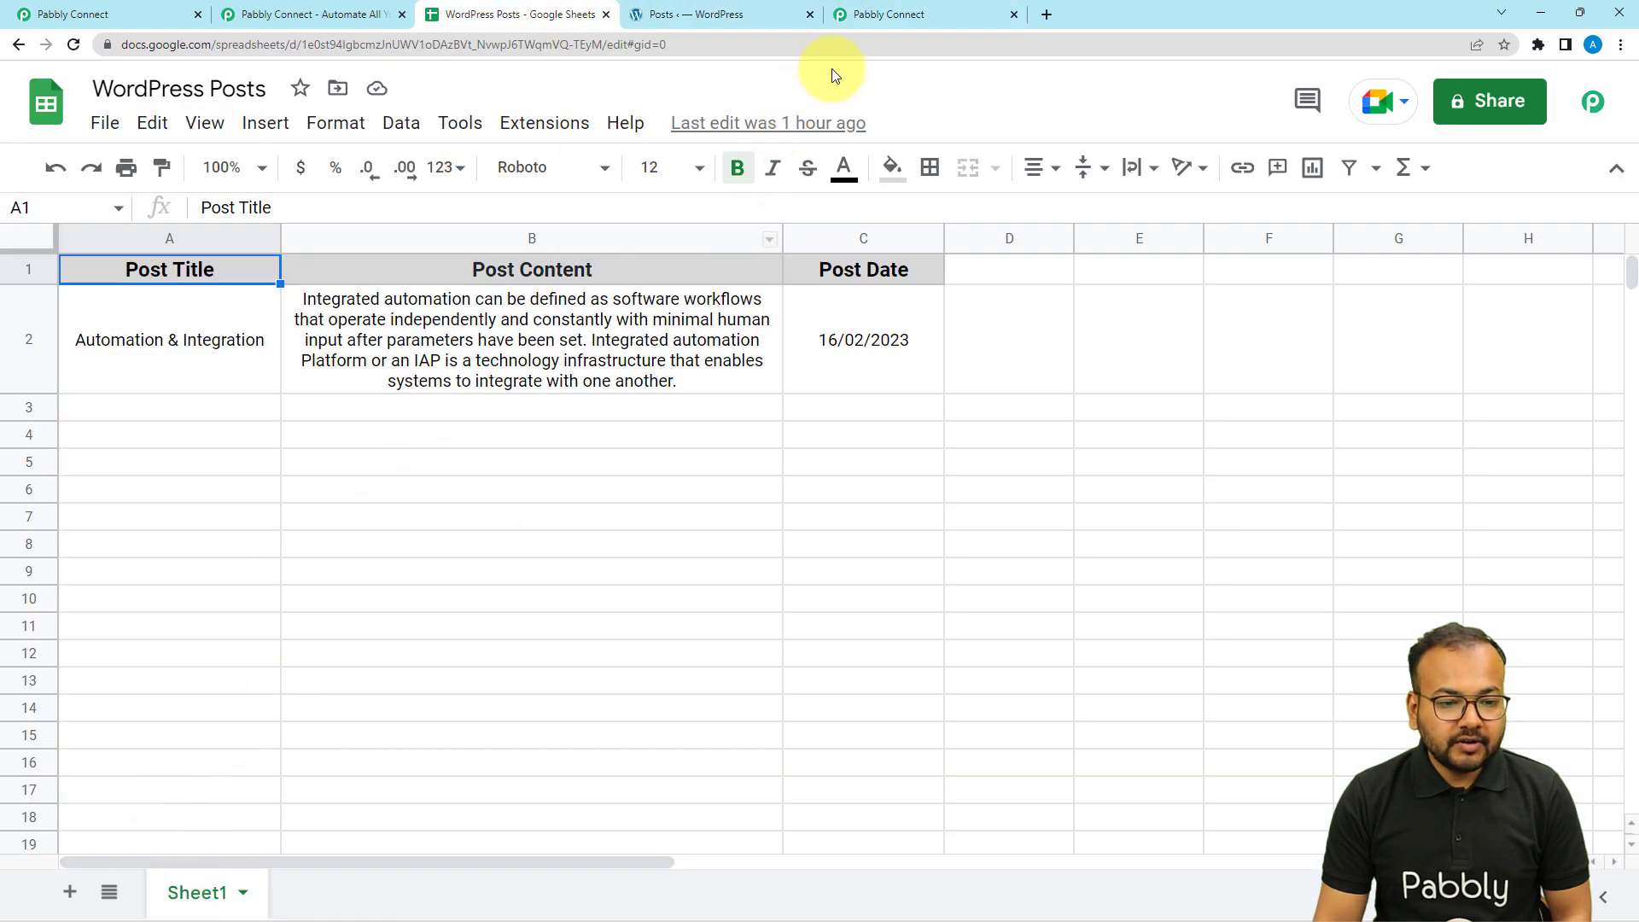
click(869, 17)
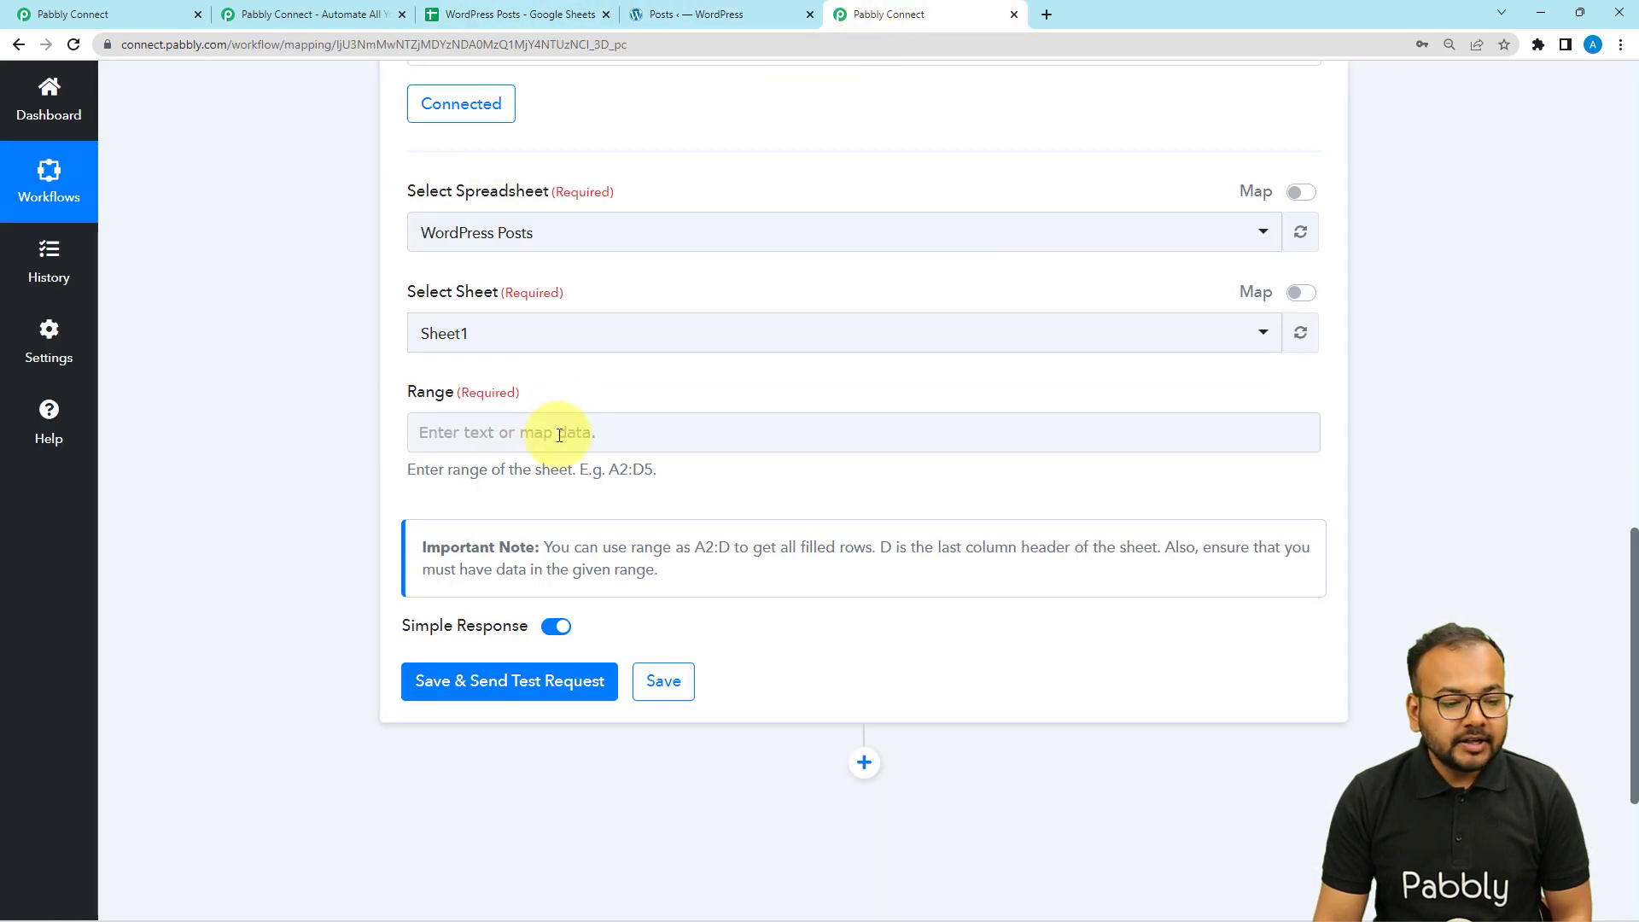
- Highlight cells A2:C2 in the WordPress Posts spreadsheet to identify the data columns, and enter A2:C as the Get Row(s) range
scroll(549, 427, down, 2)
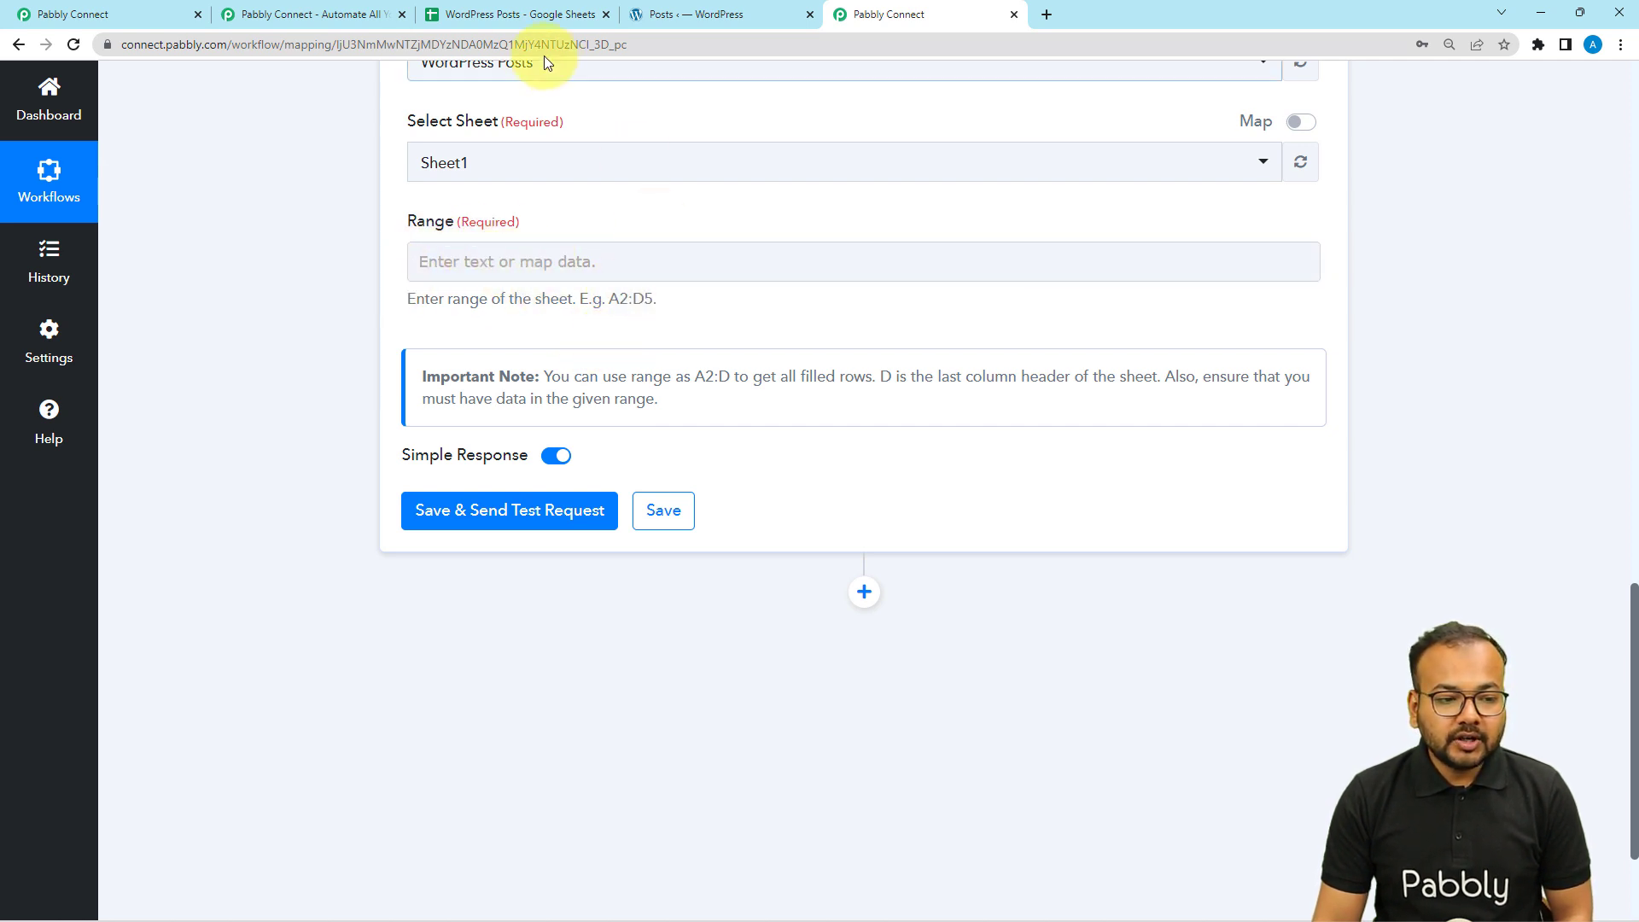
click(514, 13)
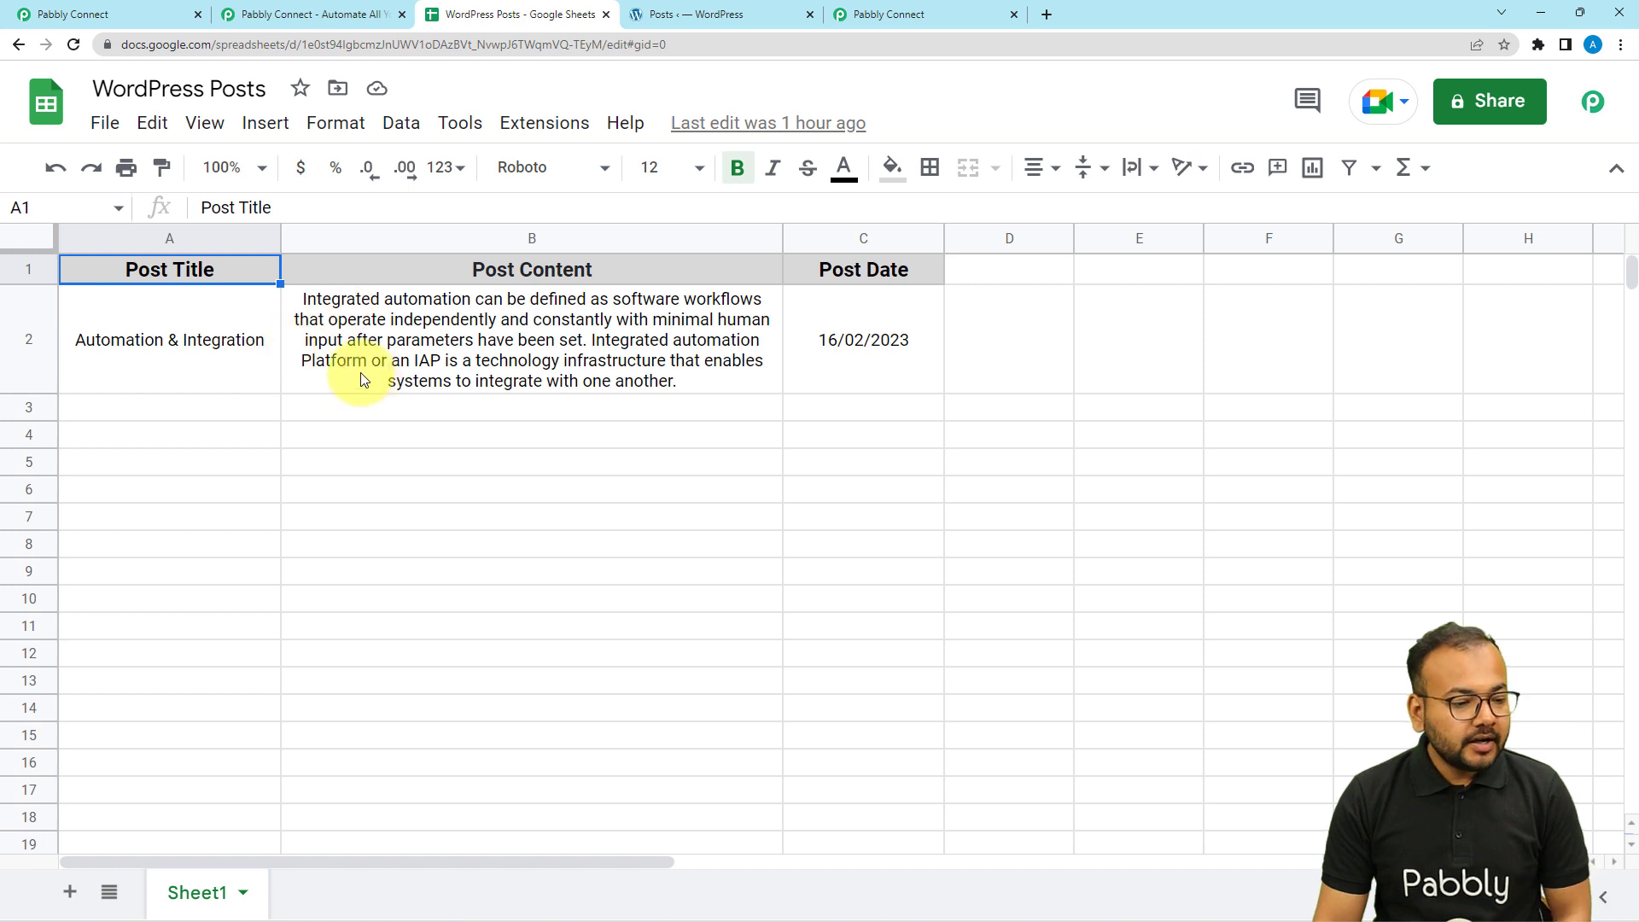
click(178, 329)
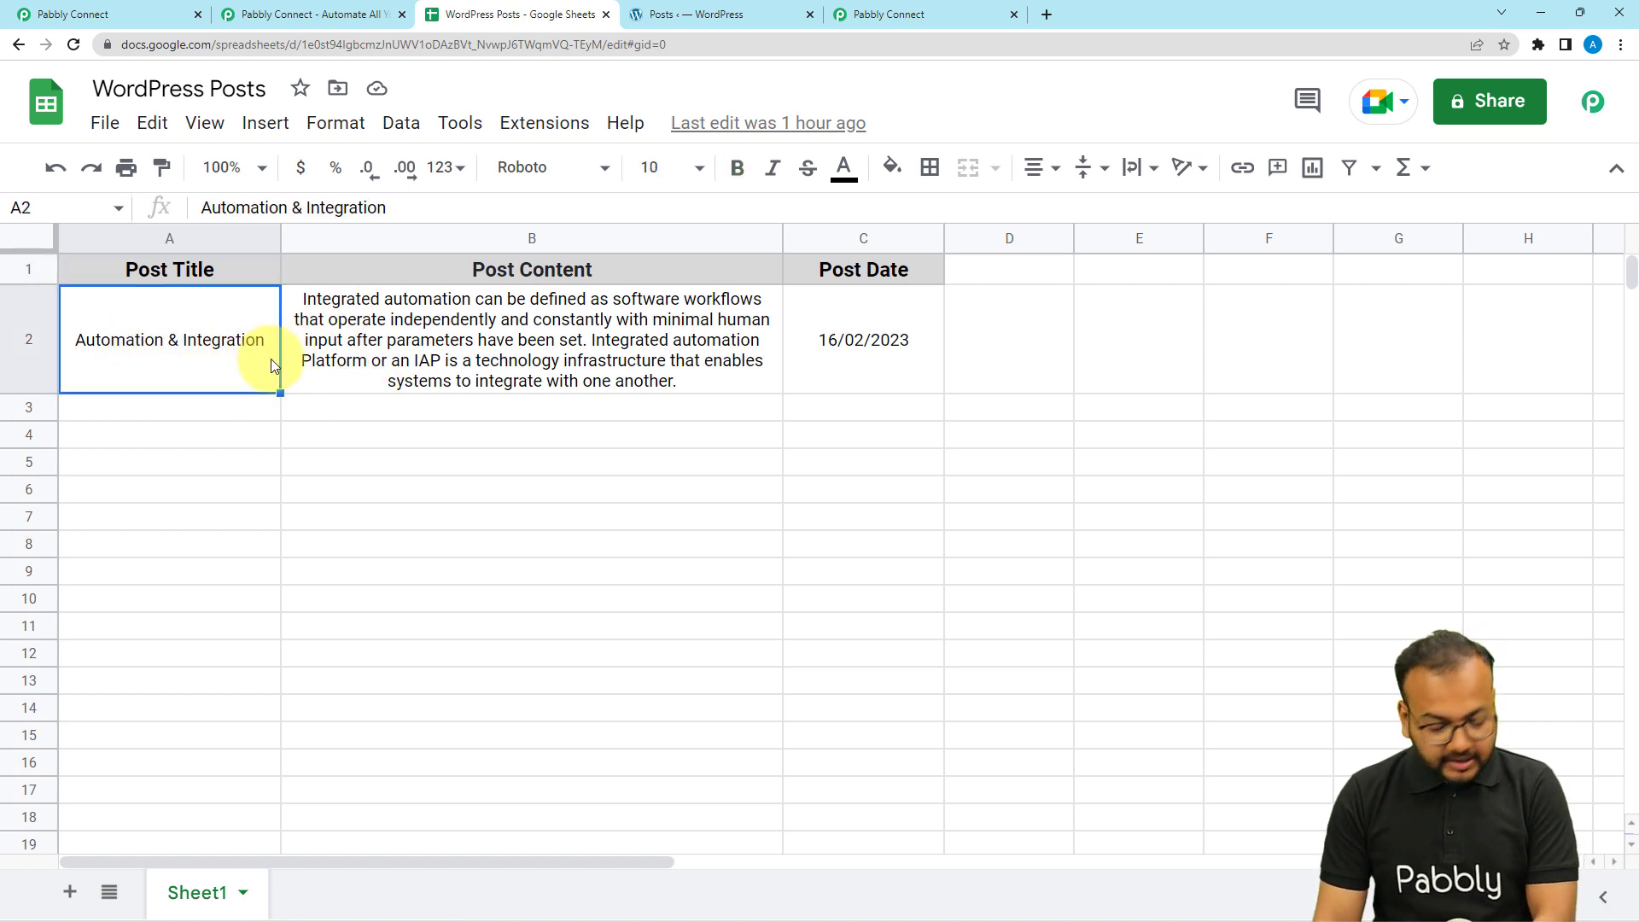
key(shift+Right)
key(shift+Right)
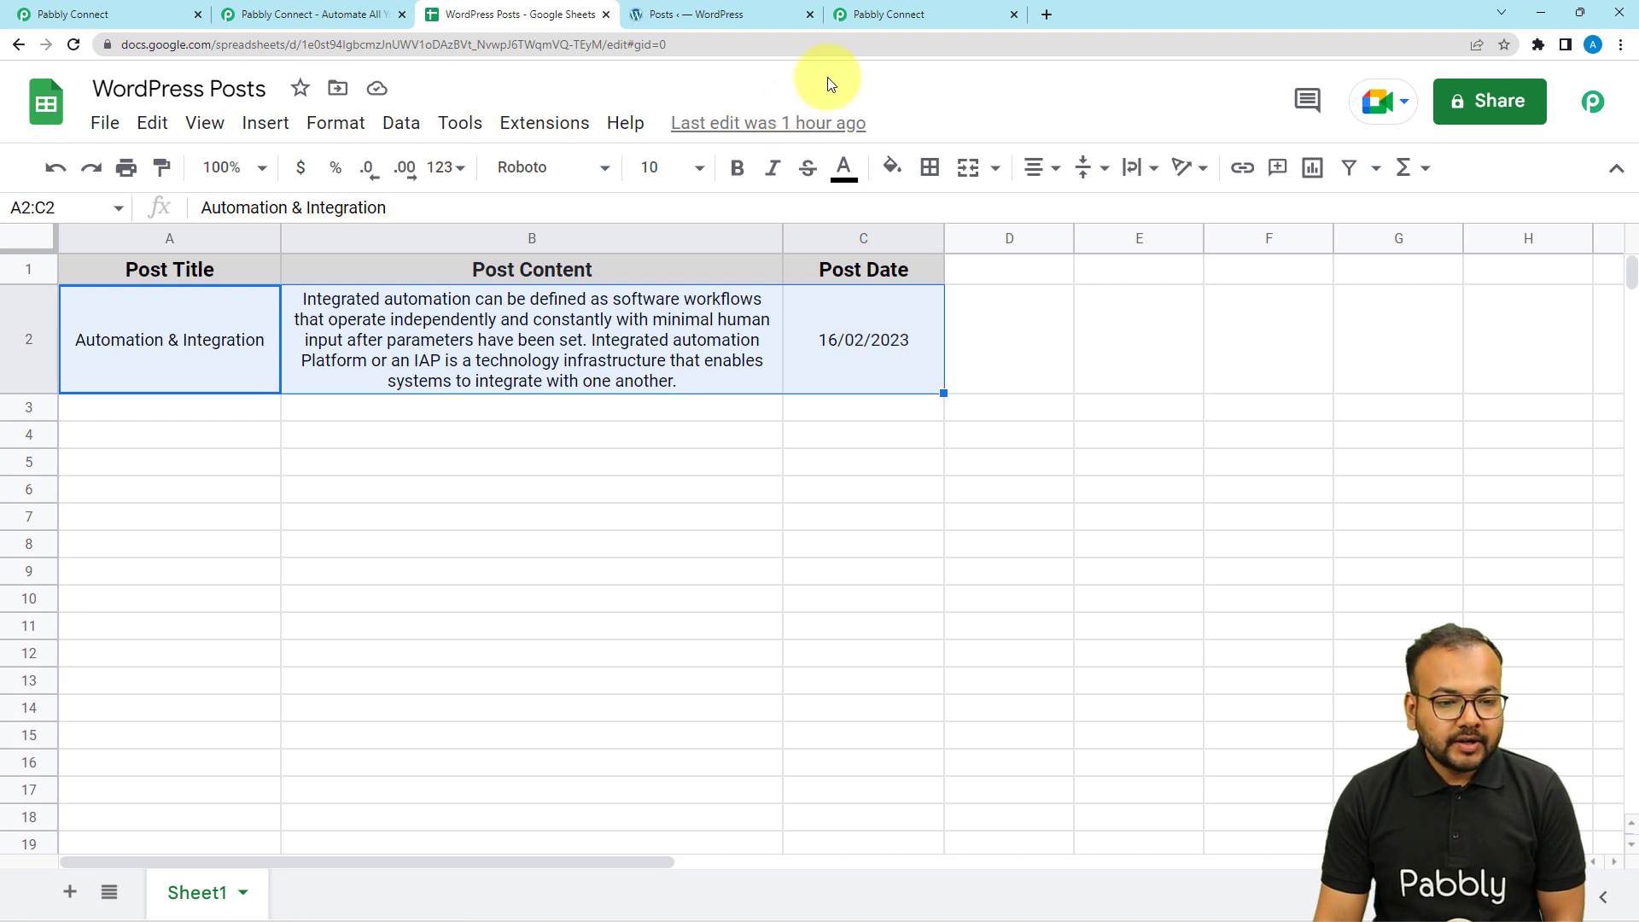
click(879, 10)
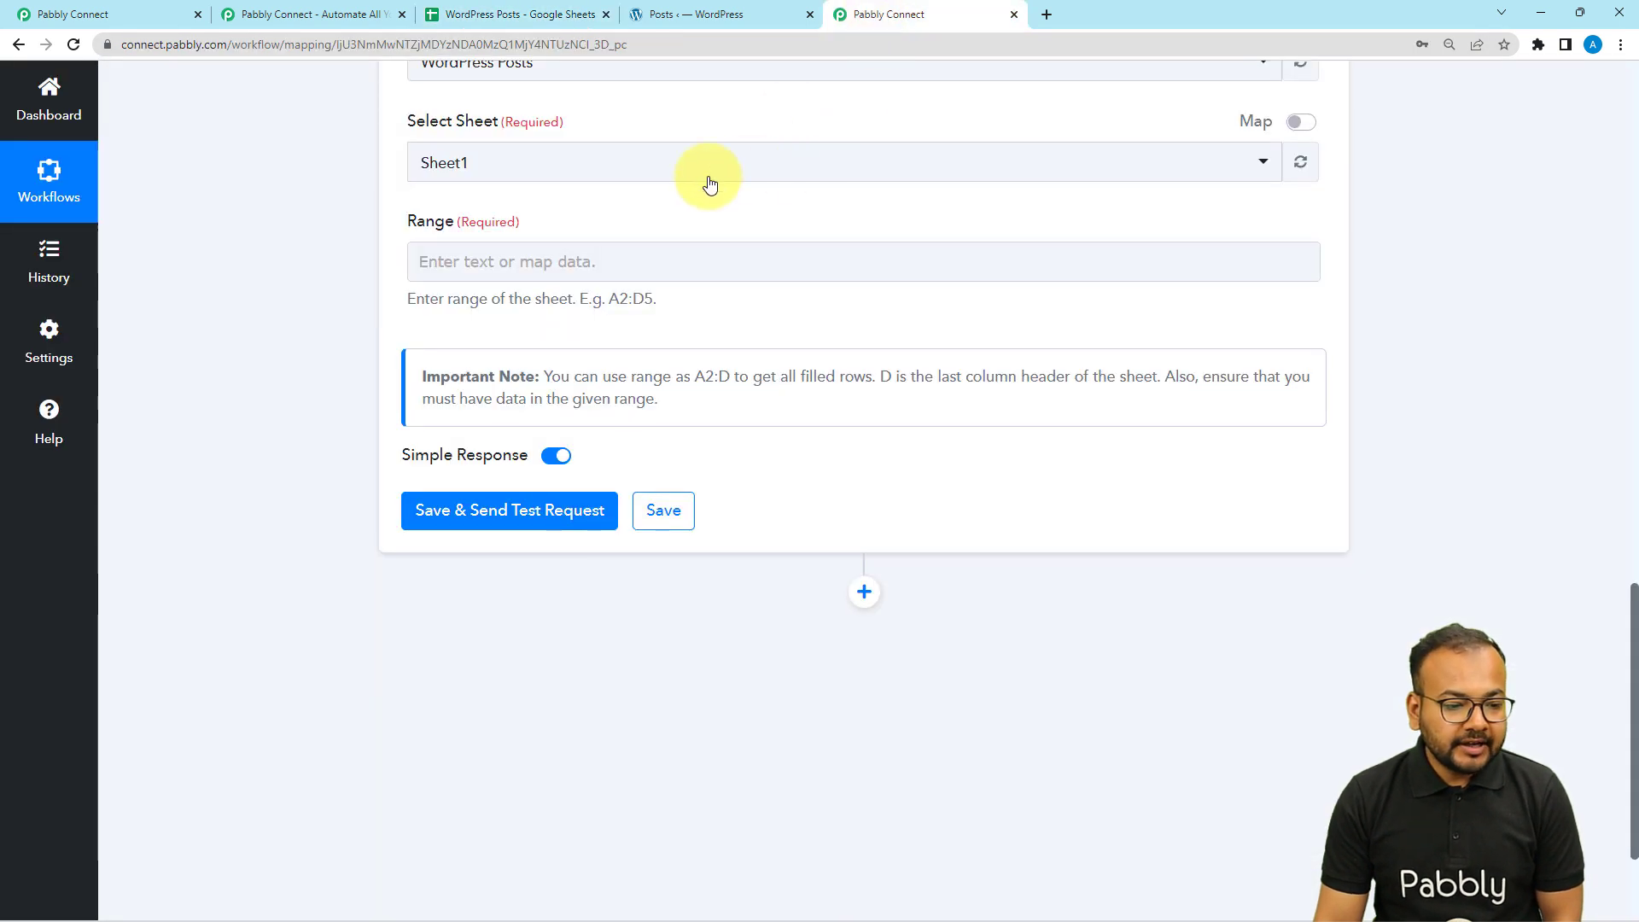
click(570, 266)
text(A2:C)
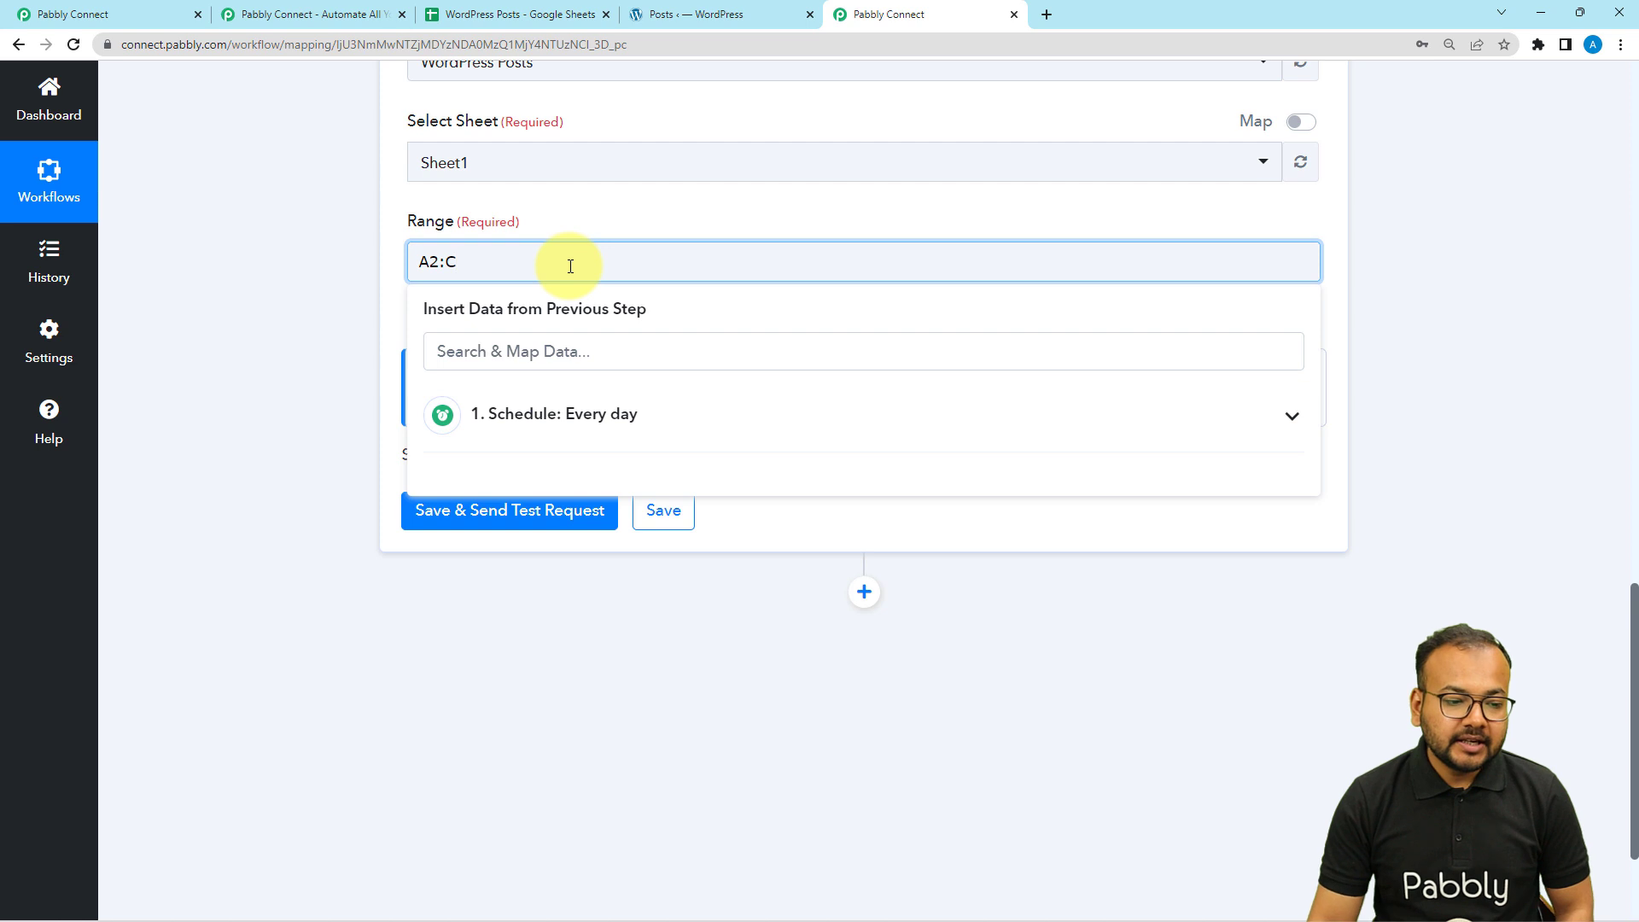
click(237, 248)
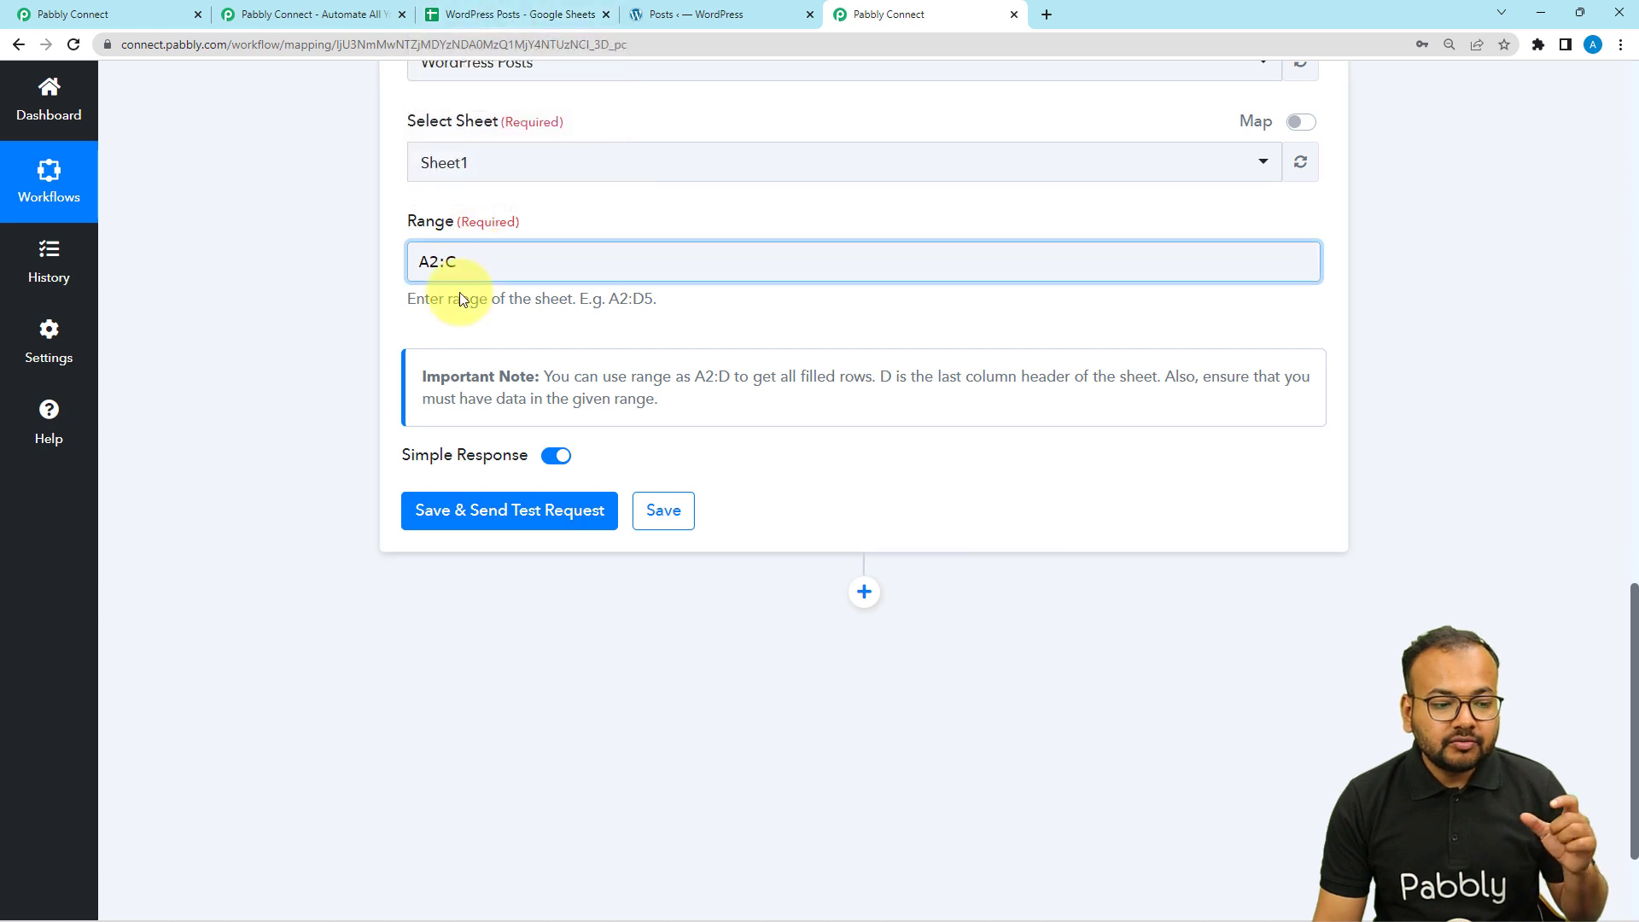
- Recheck the spreadsheet's post row, turn off Simple Response for the Get Row(s) action, and save it with a test request
click(509, 16)
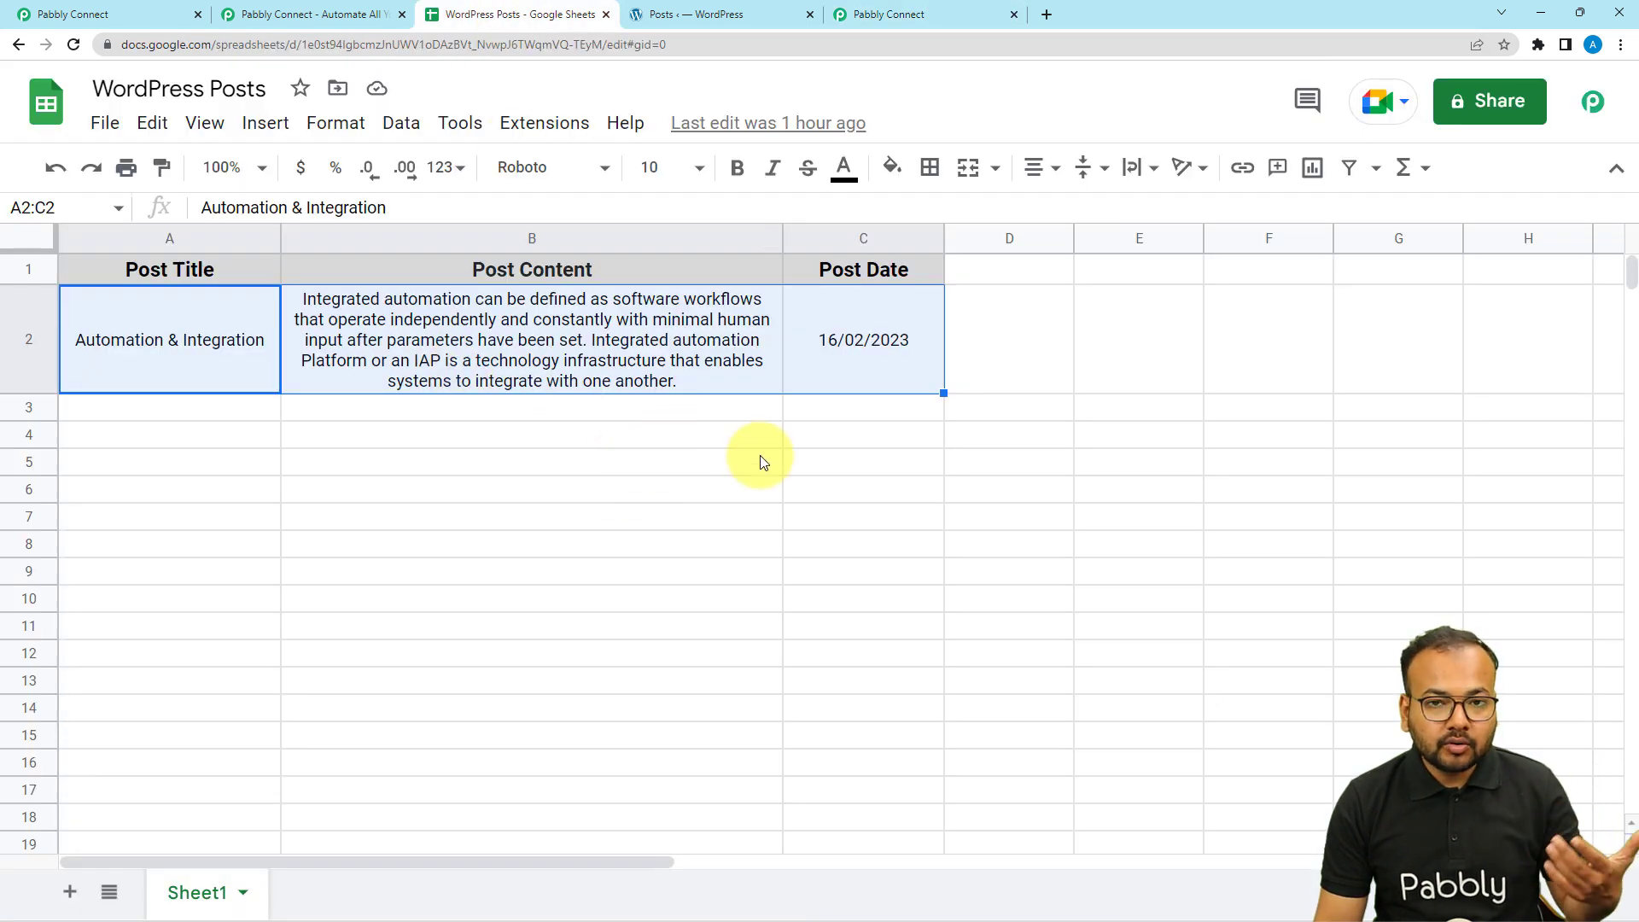
click(896, 13)
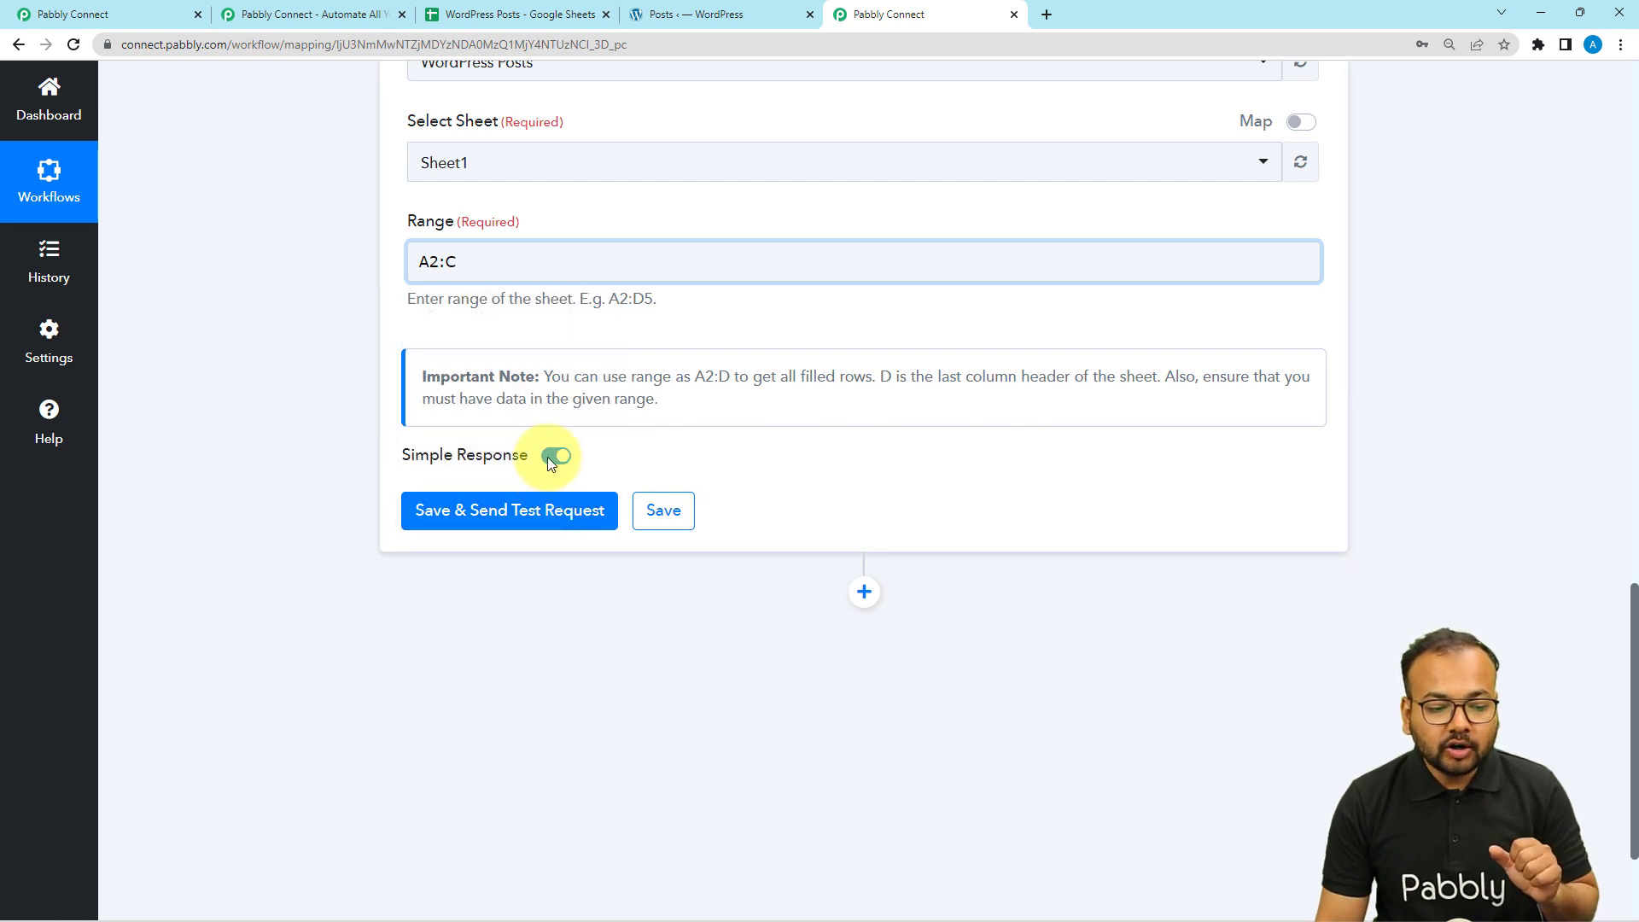
click(555, 457)
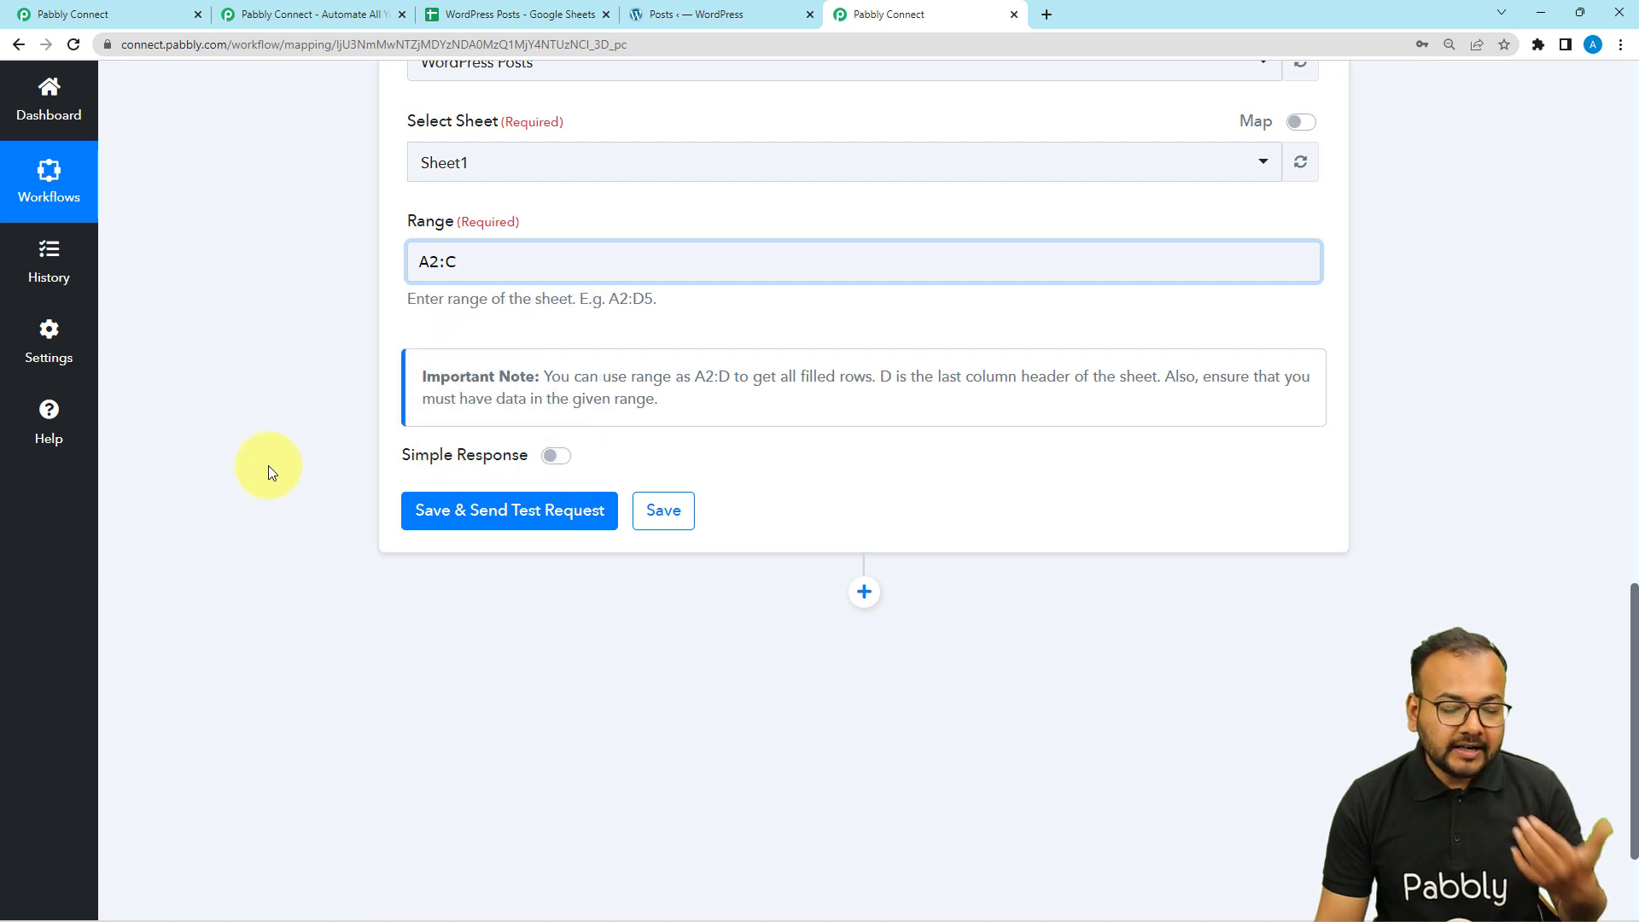
click(468, 510)
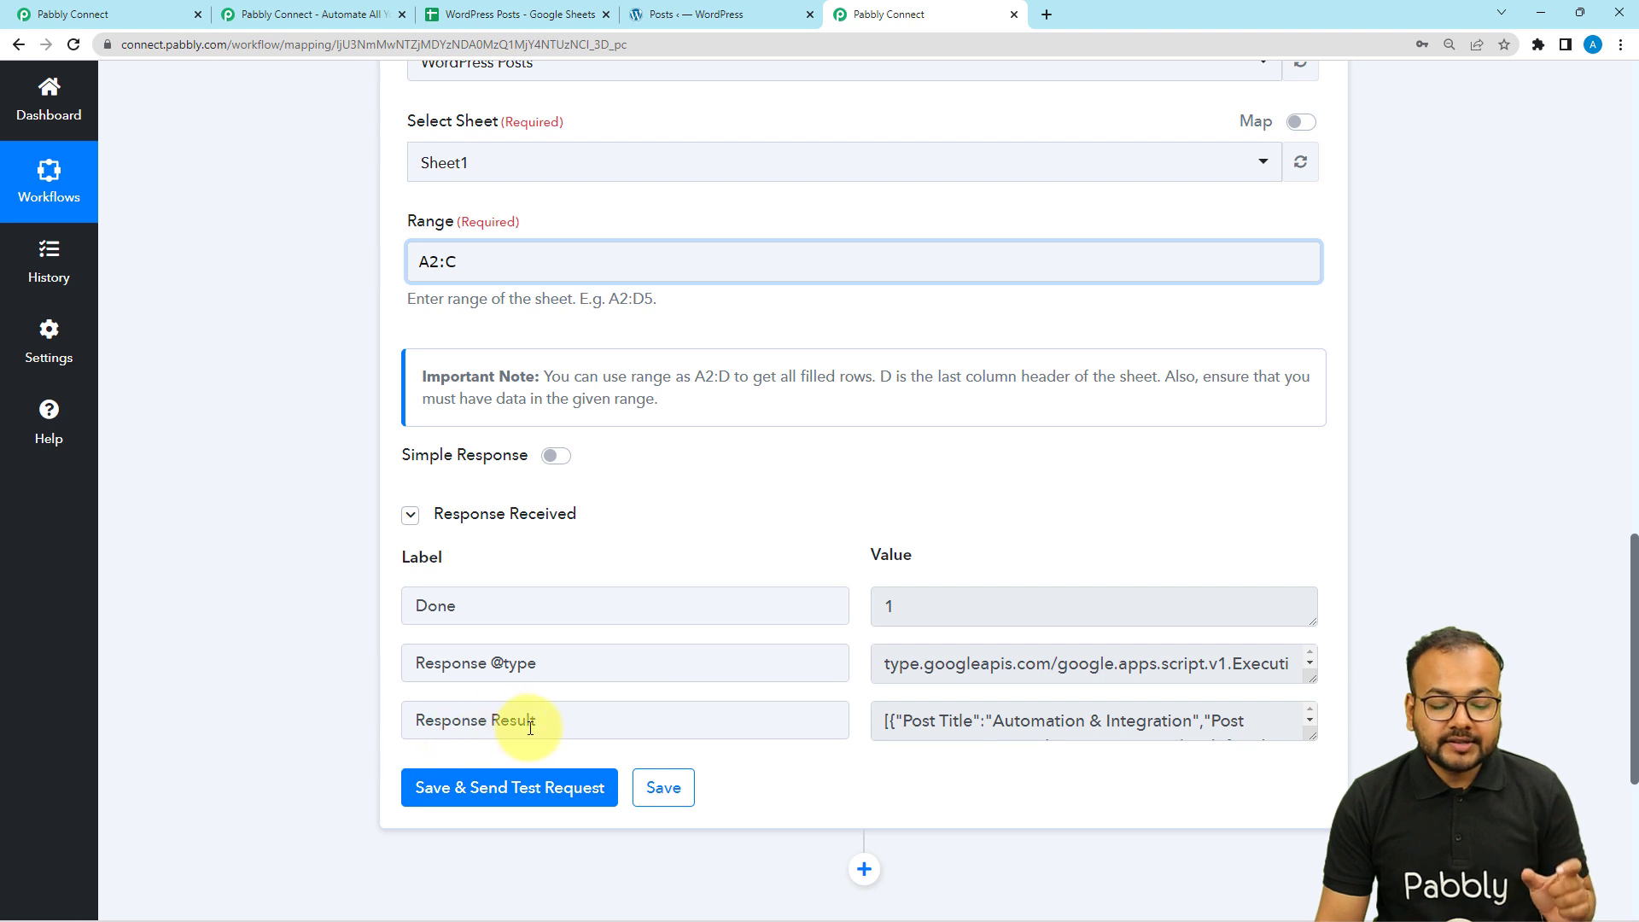
- Enlarge the Response Result value and review the post data returned by the Get Row(s) test
click(1307, 725)
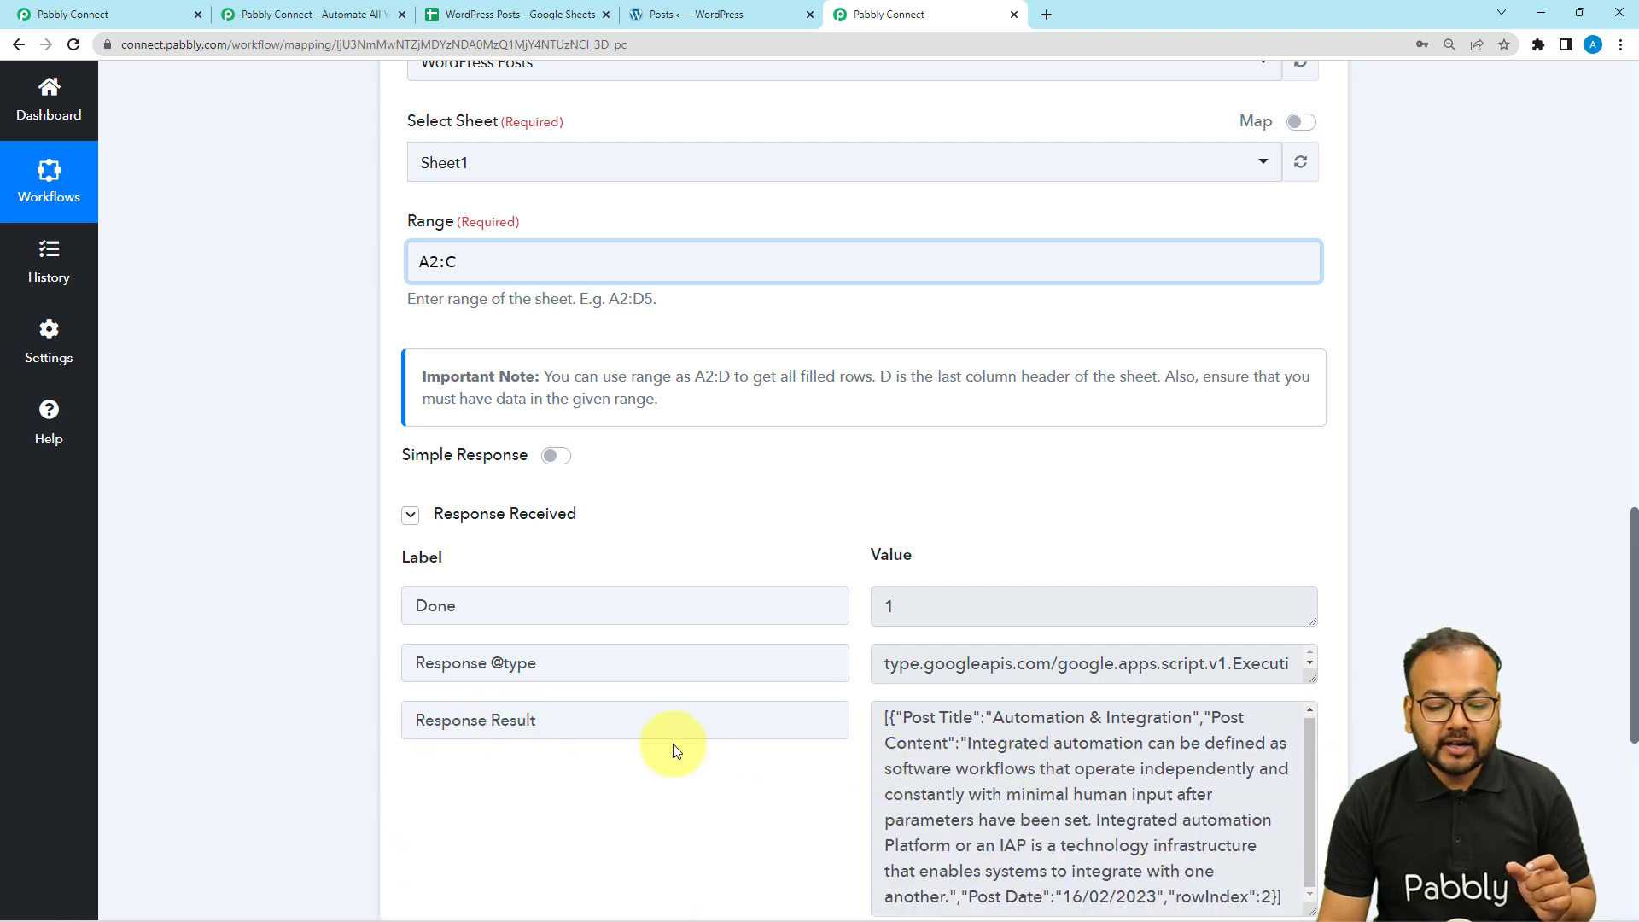
scroll(670, 743, down, 3)
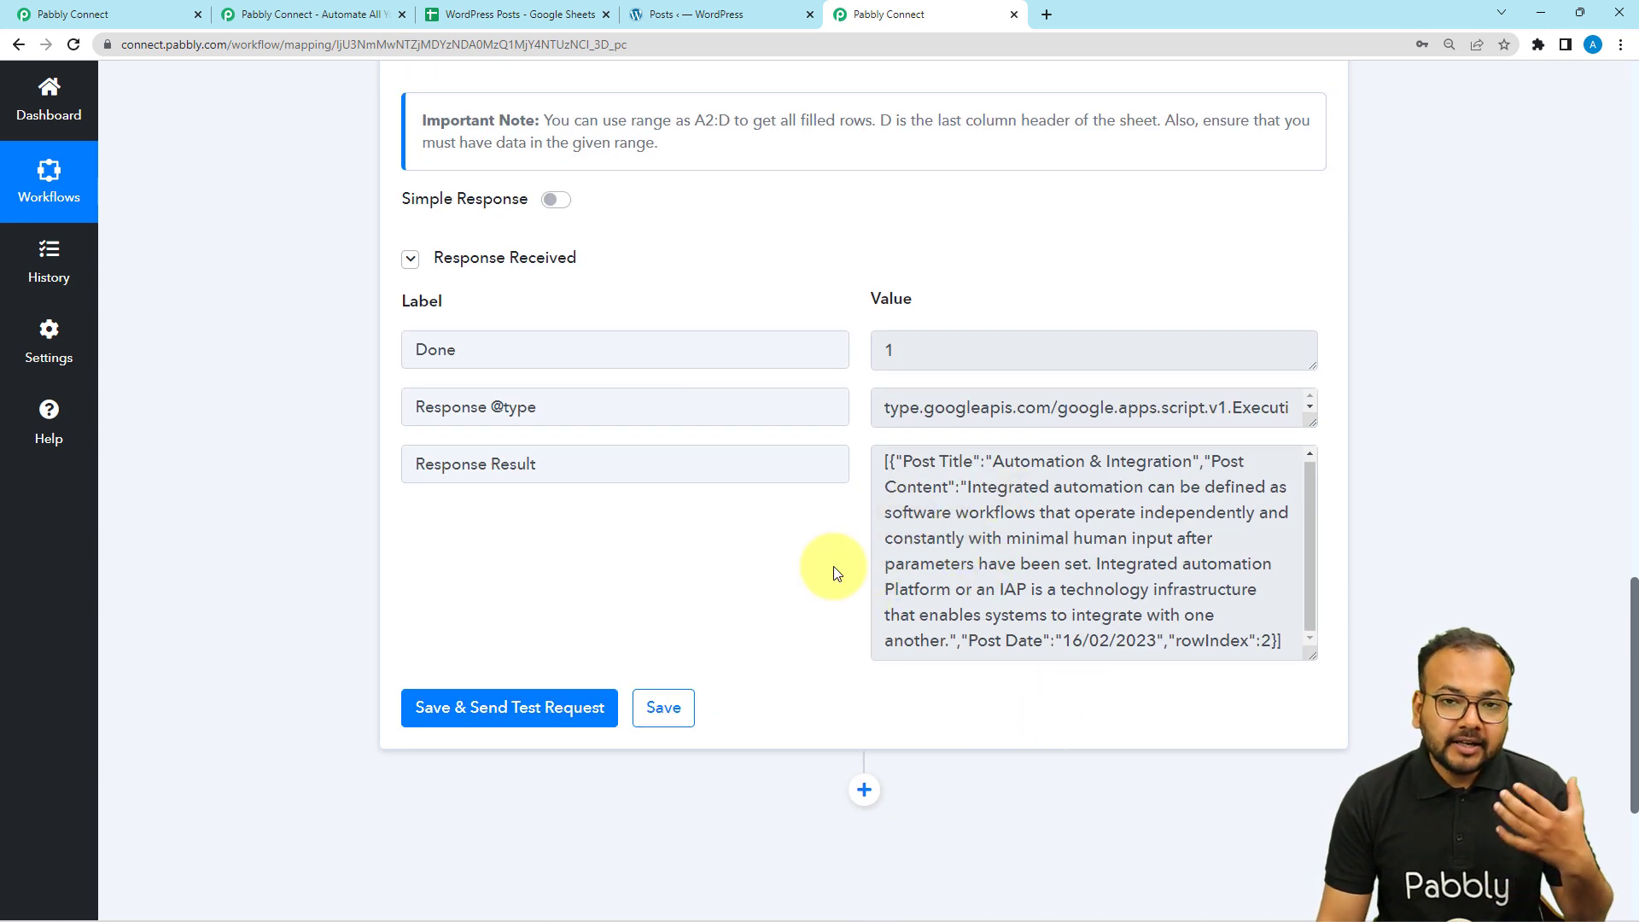
scroll(373, 555, down, 2)
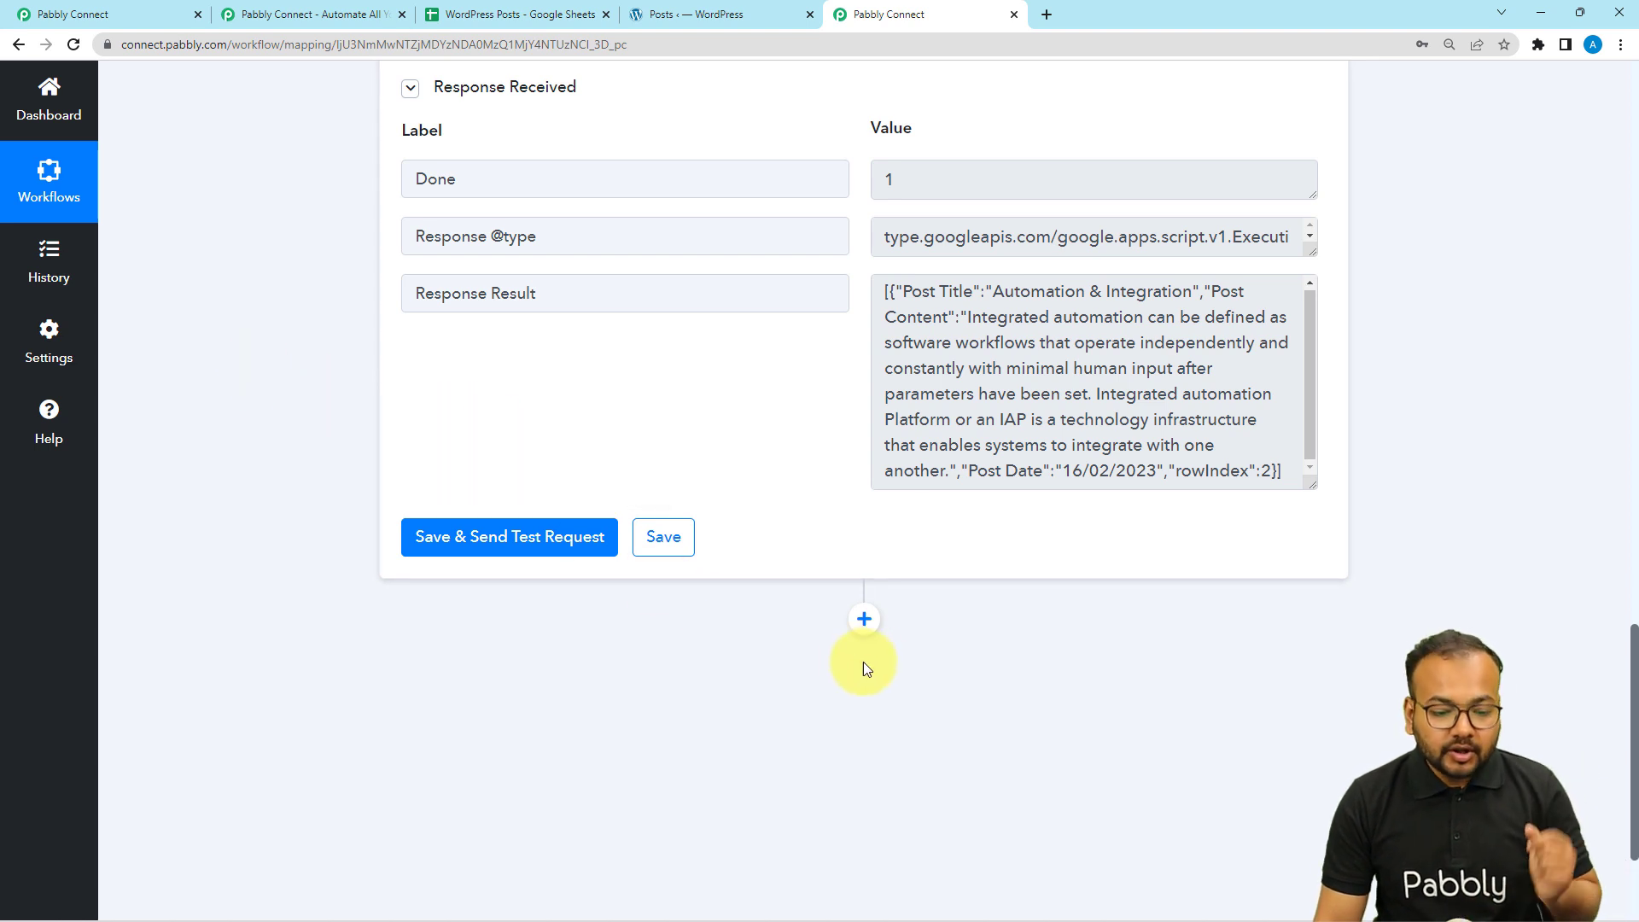
- Add an Iterator by Pabbly action after the Google Sheets step and compare its Response Result array with the retrieved row data
click(866, 632)
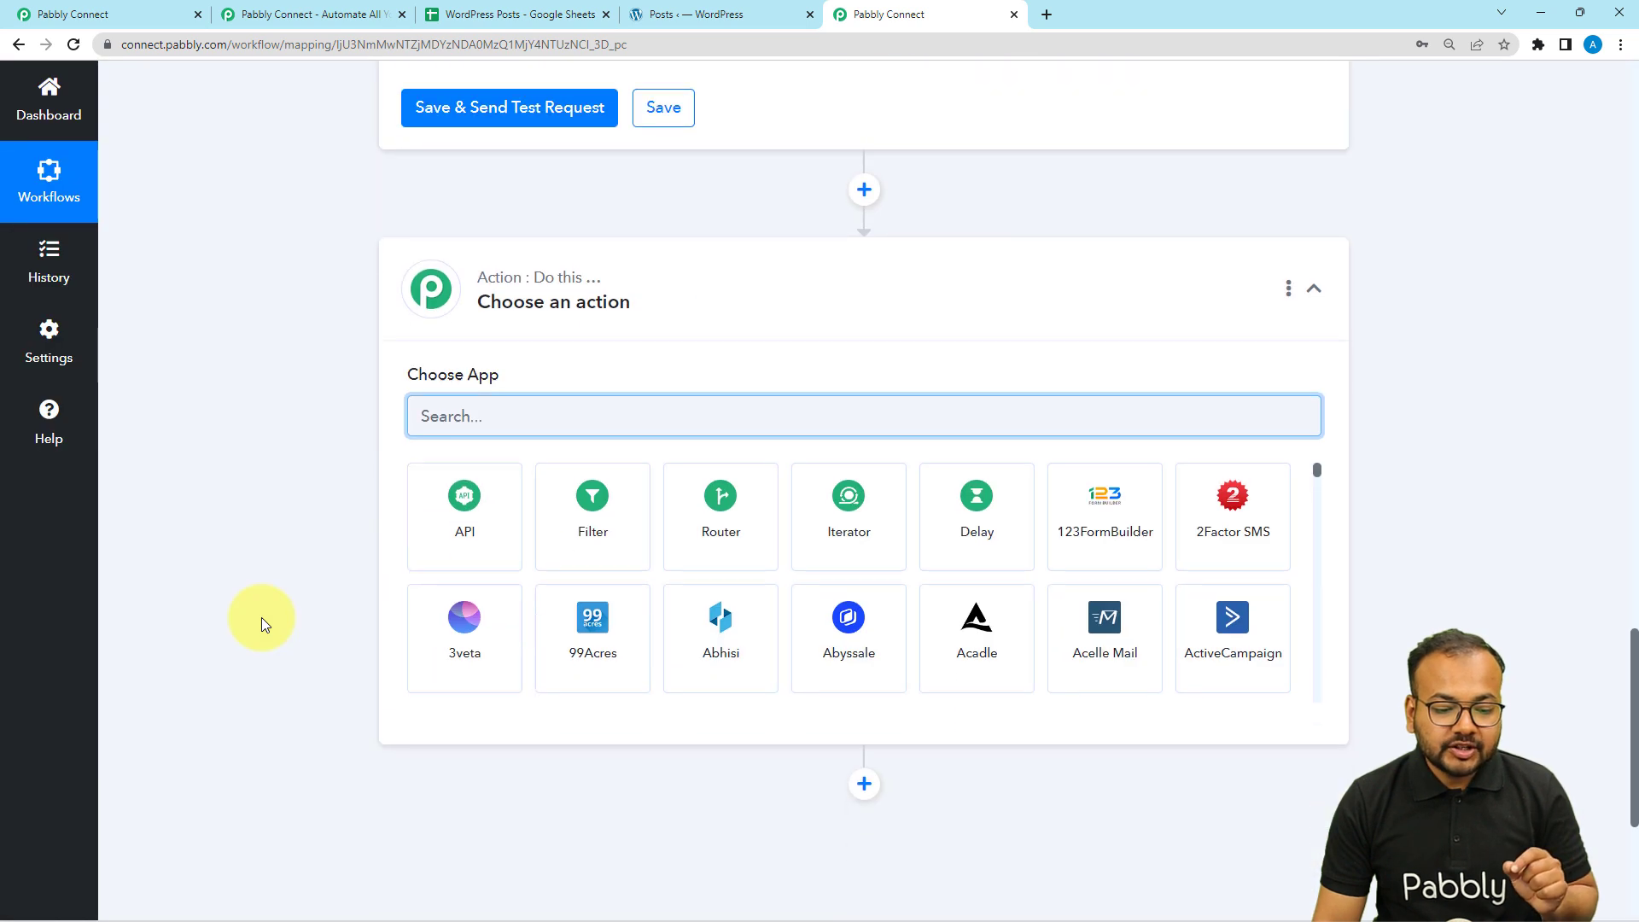
click(856, 453)
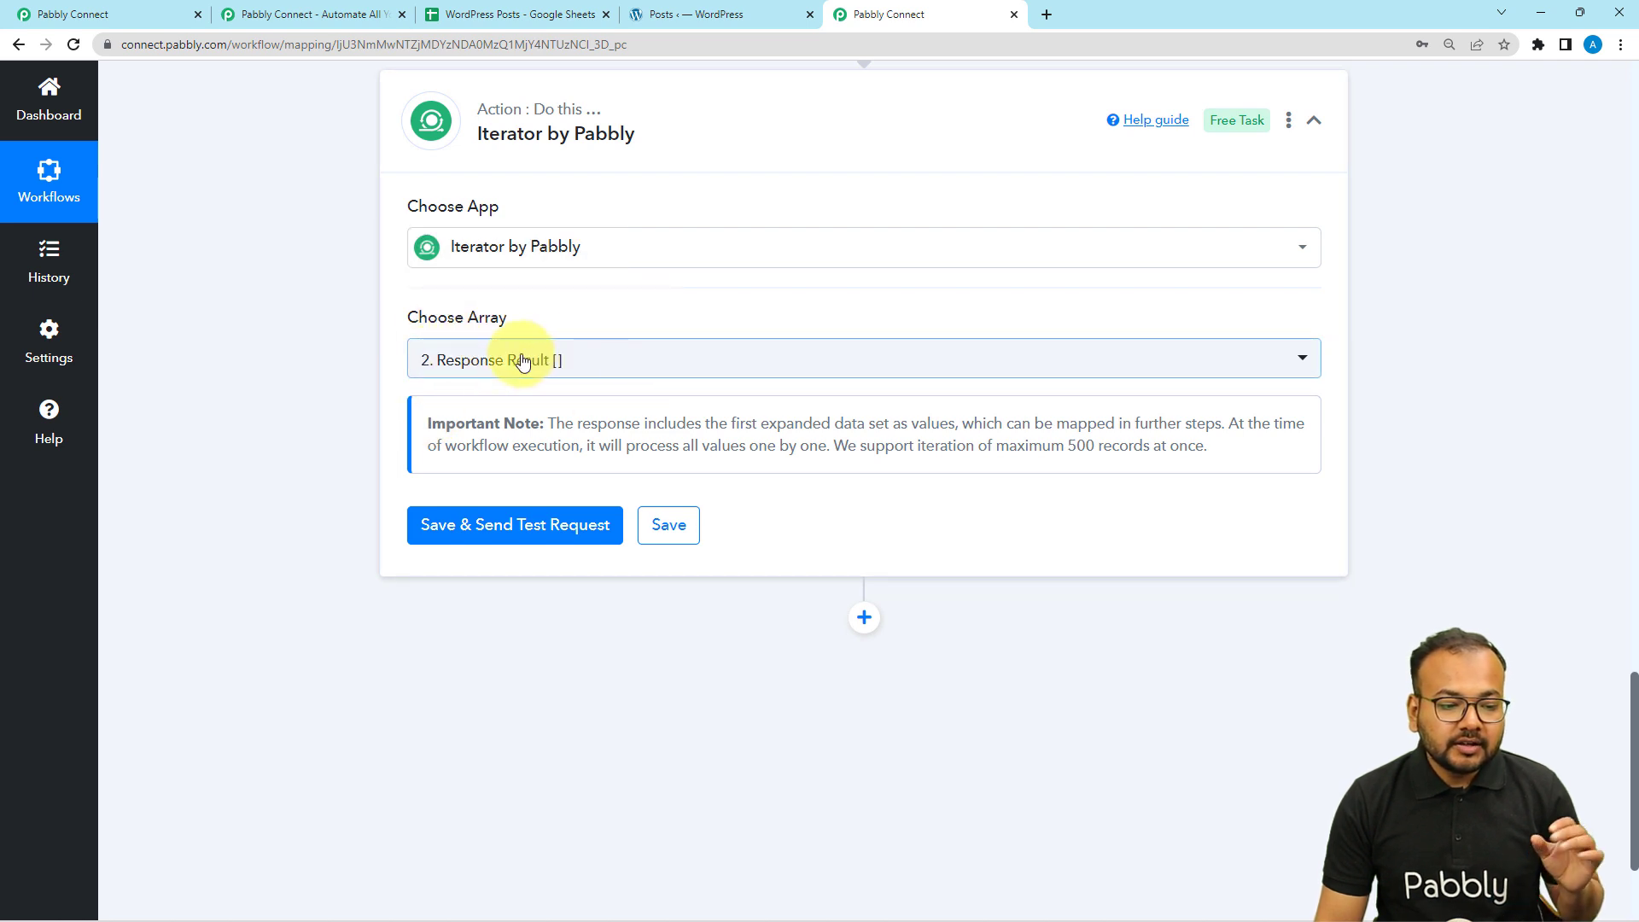
scroll(817, 450, up, 5)
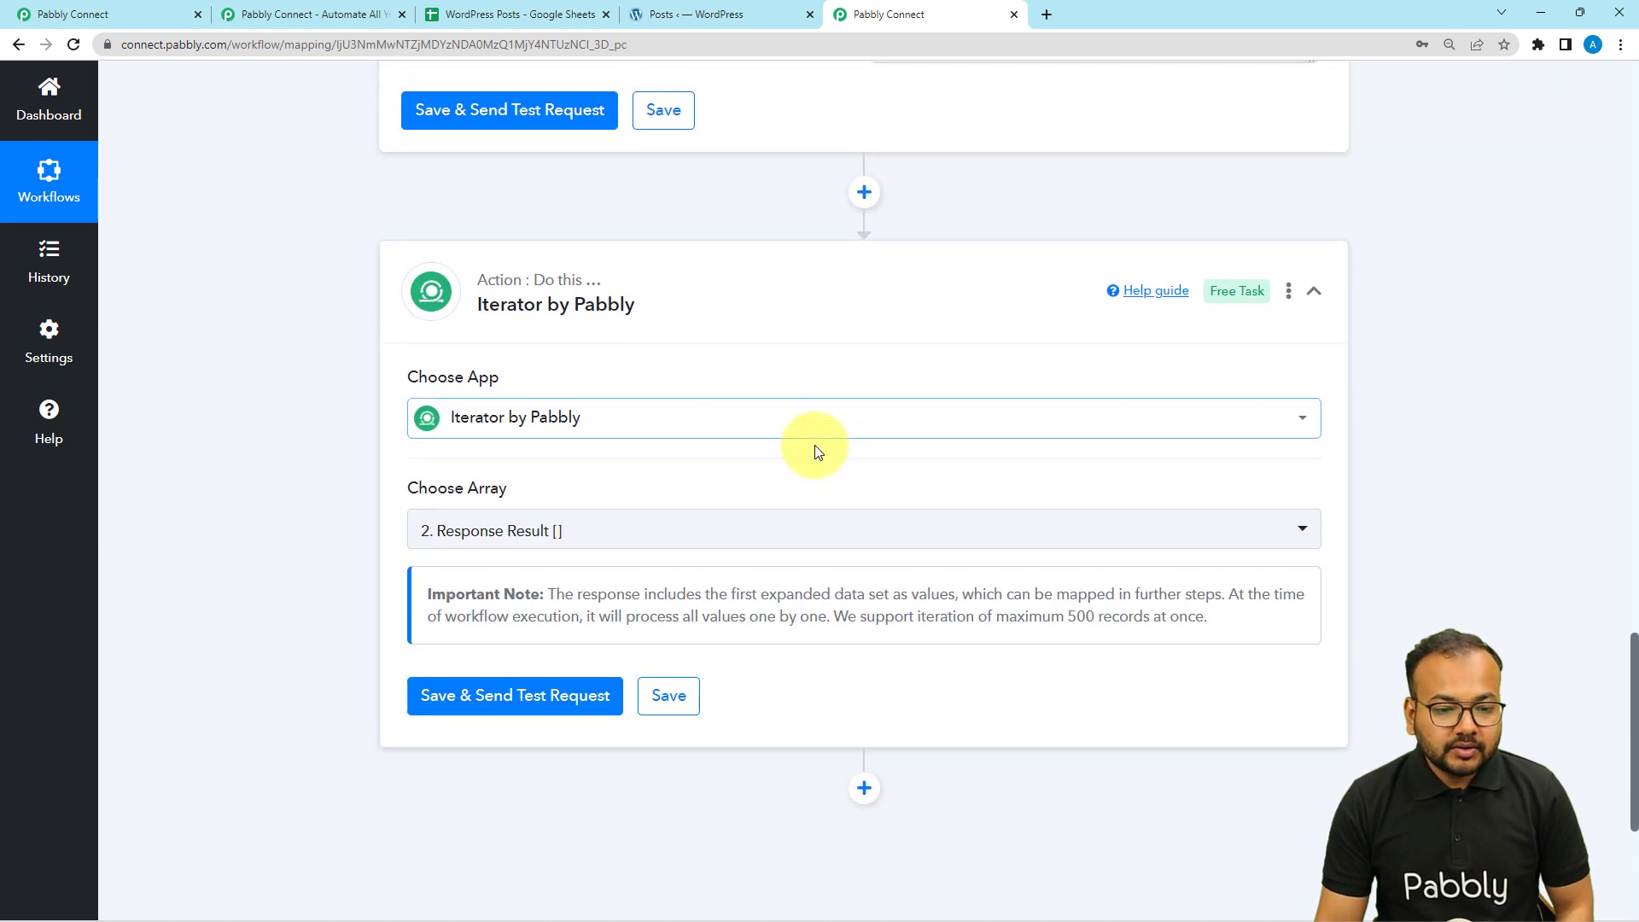
scroll(815, 446, up, 1)
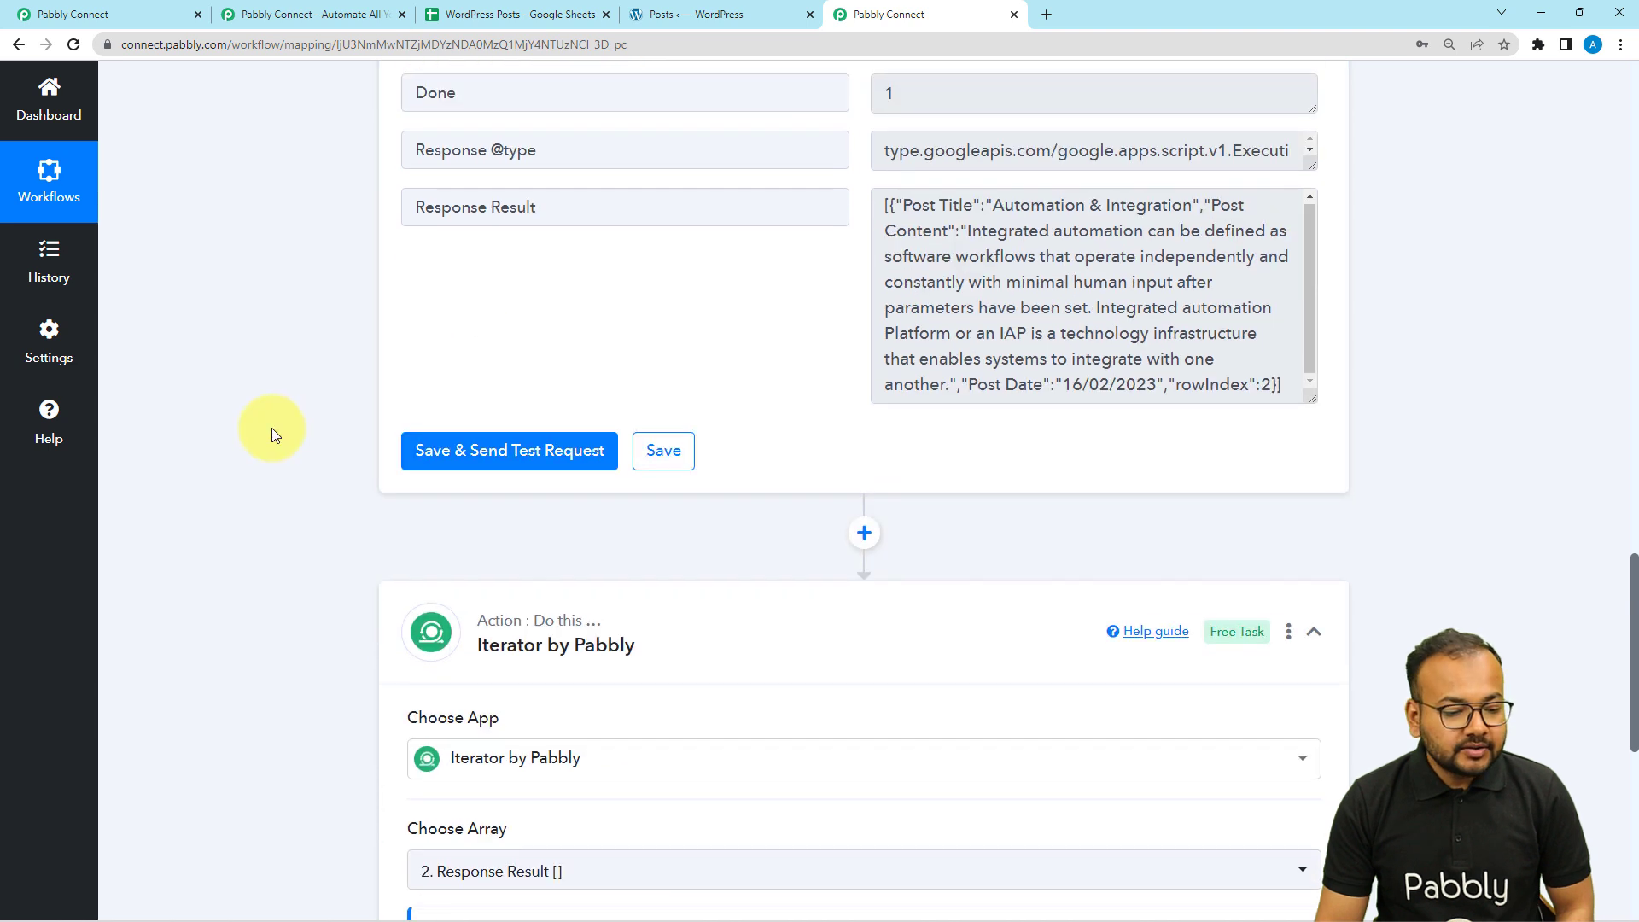
- Choose 2. Response Result [] as the Iterator's array and save the step with a test request
scroll(271, 428, down, 7)
click(597, 285)
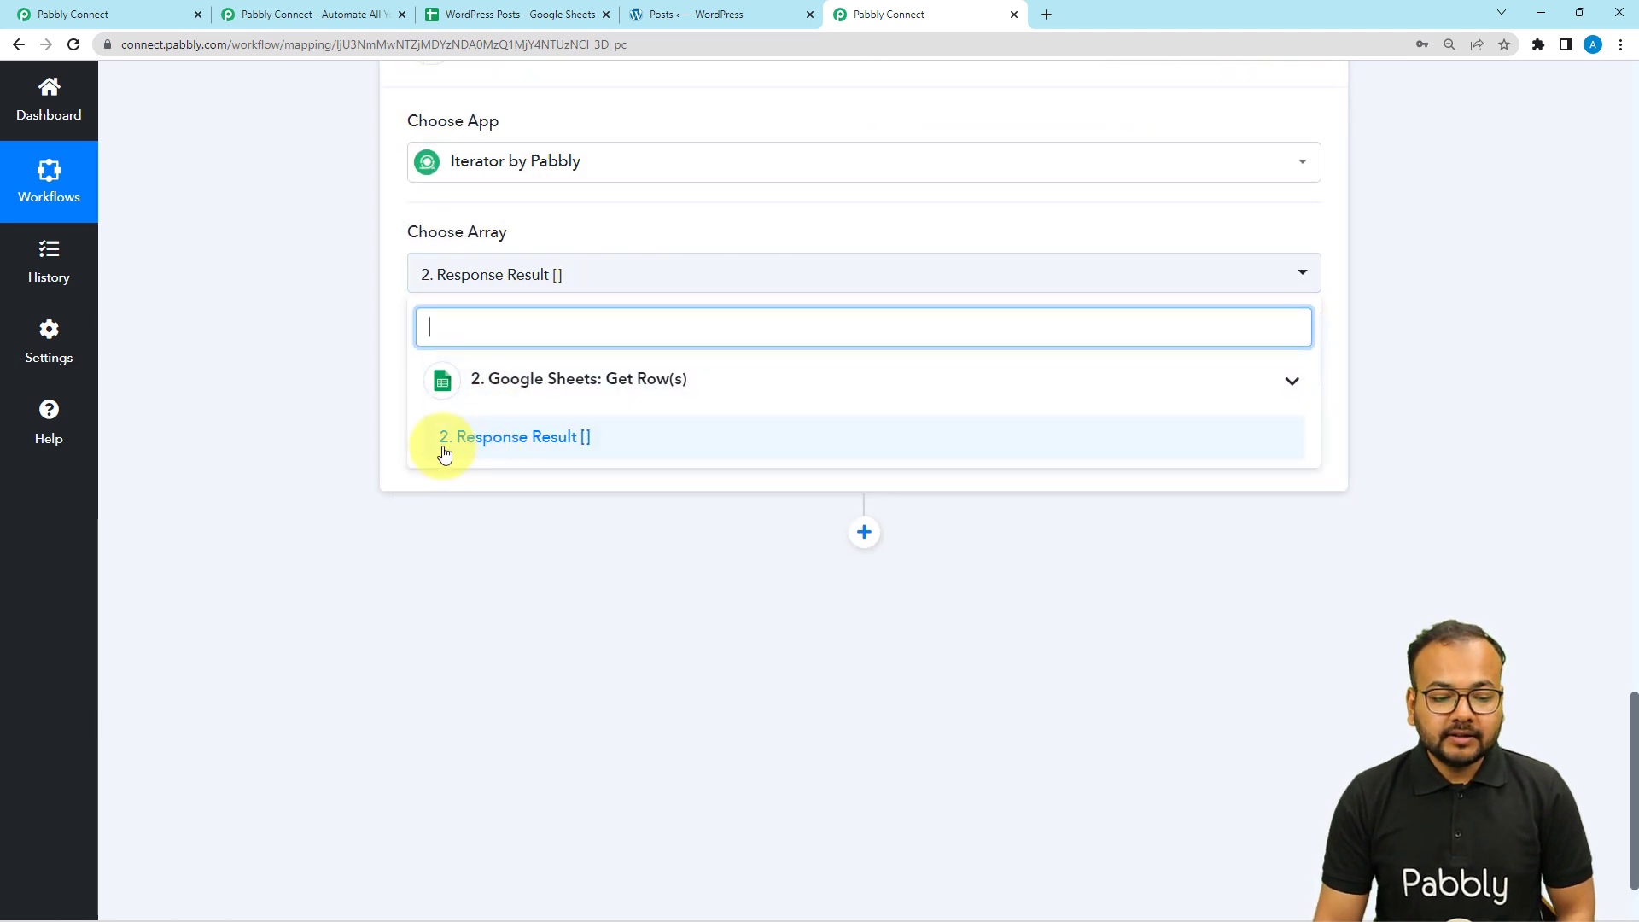
click(494, 446)
click(314, 356)
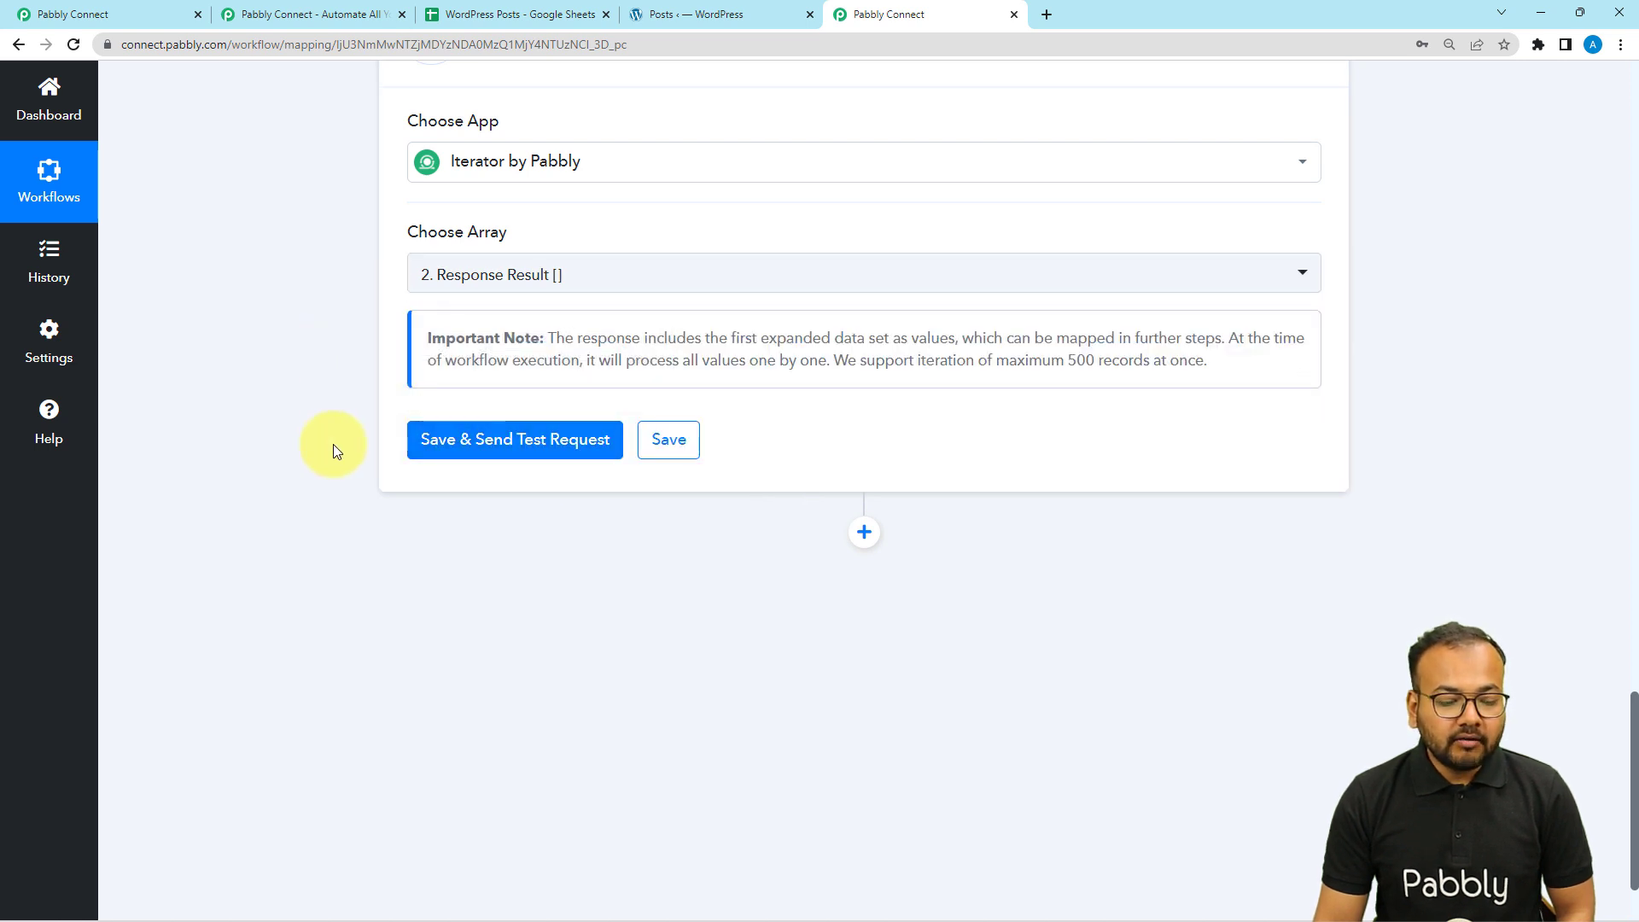
click(480, 461)
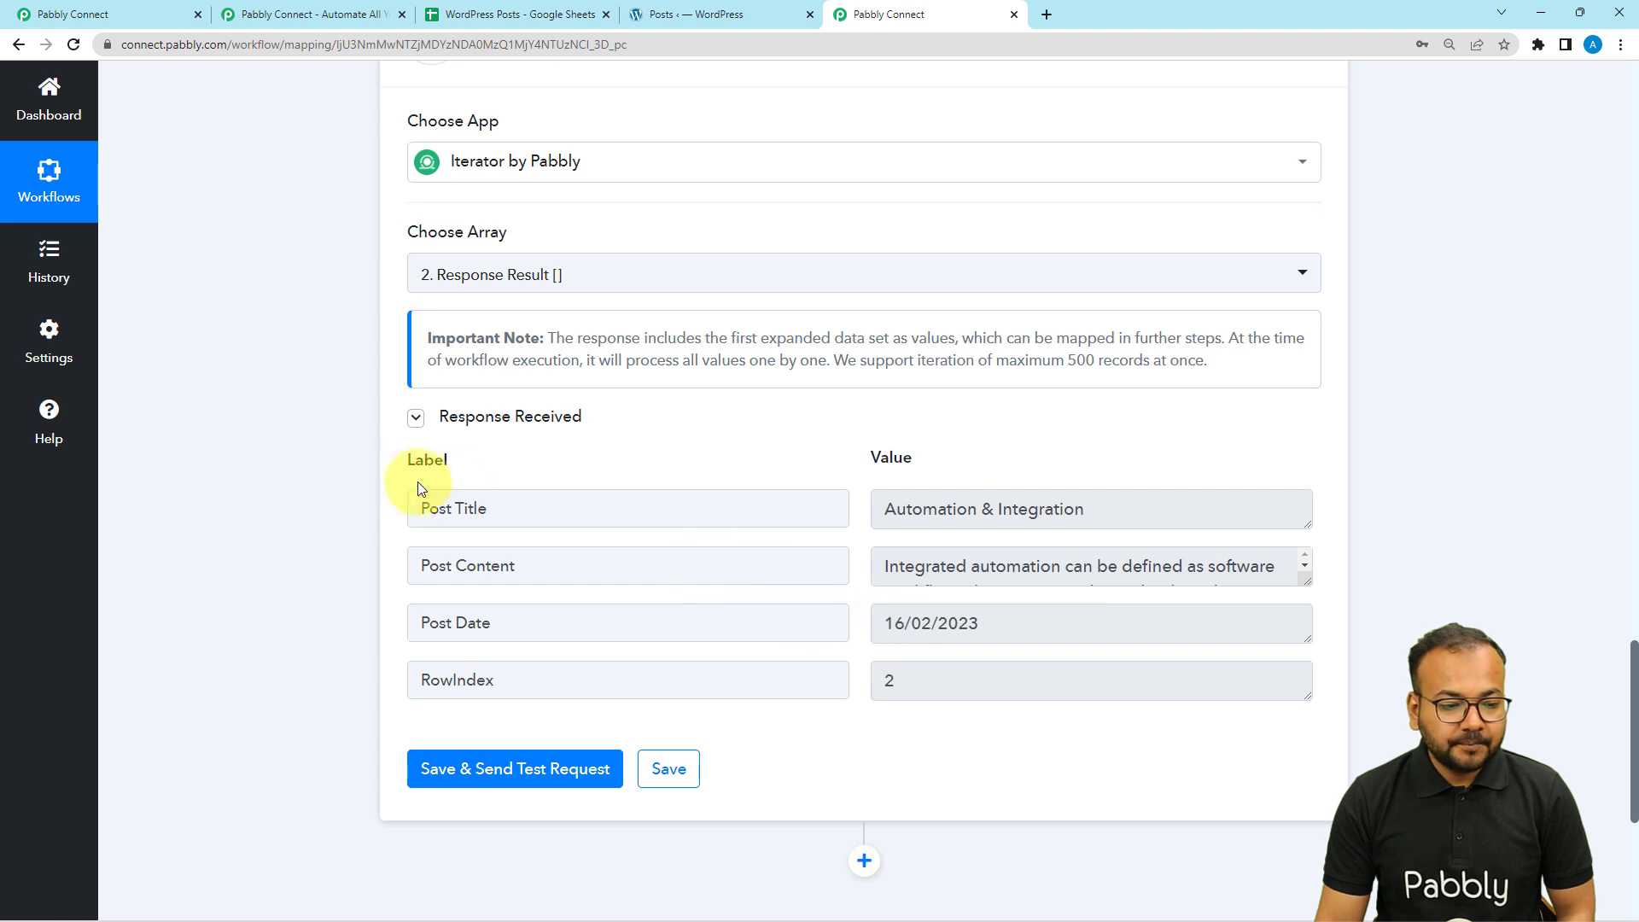
- Enlarge the Post Content value in the Iterator's response and review the returned post fields
scroll(358, 483, down, 4)
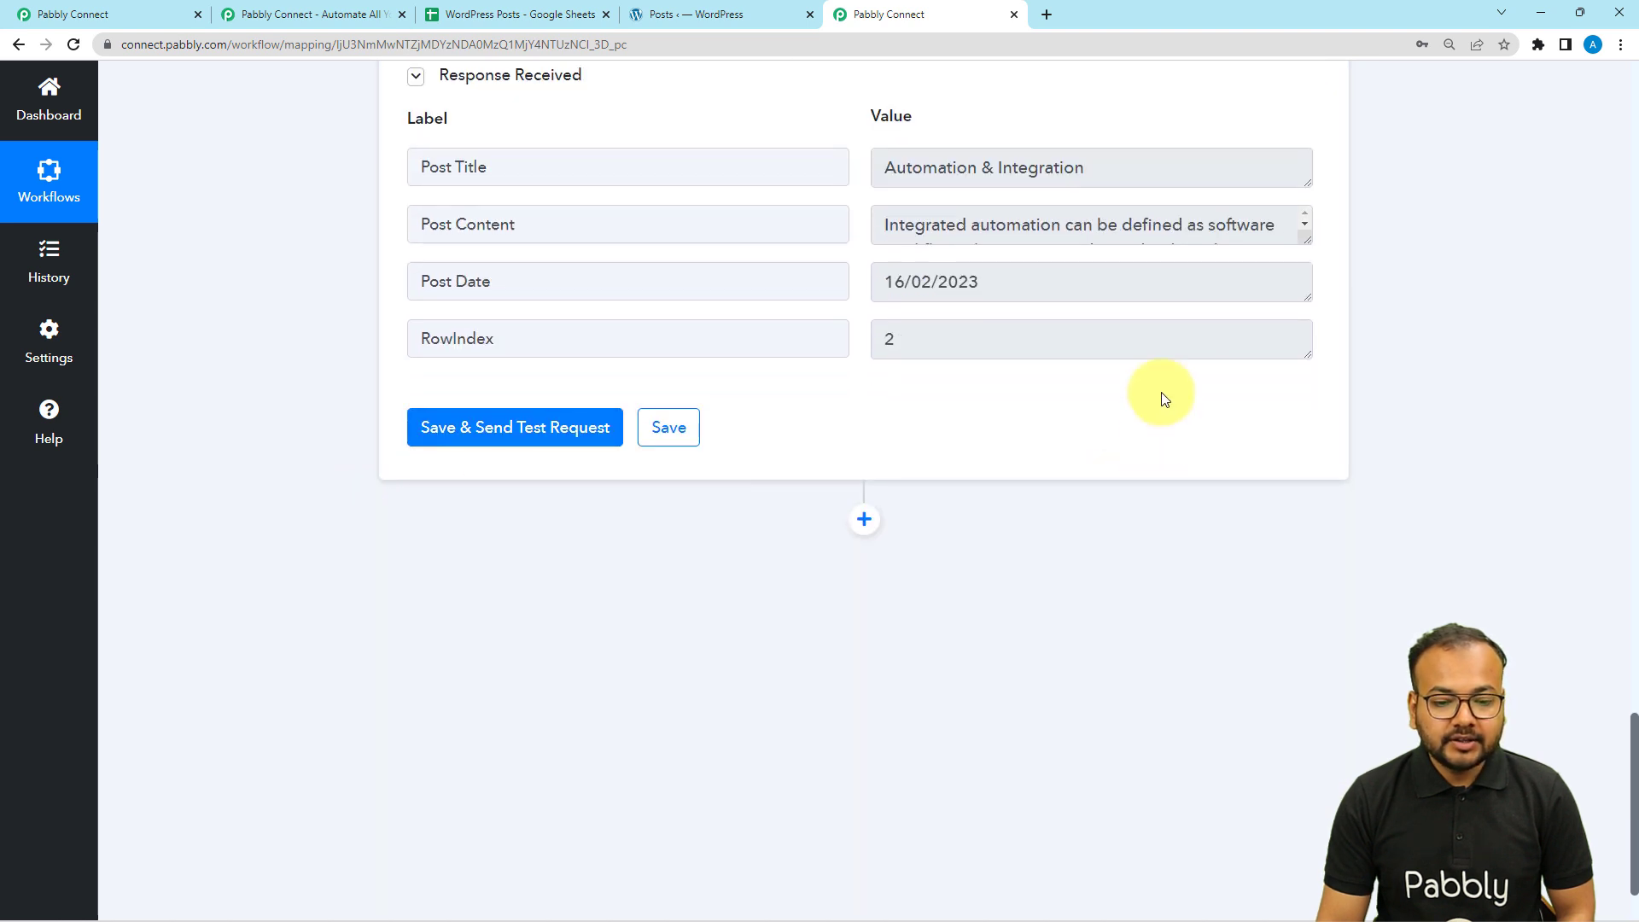
drag(1309, 242, 1308, 291)
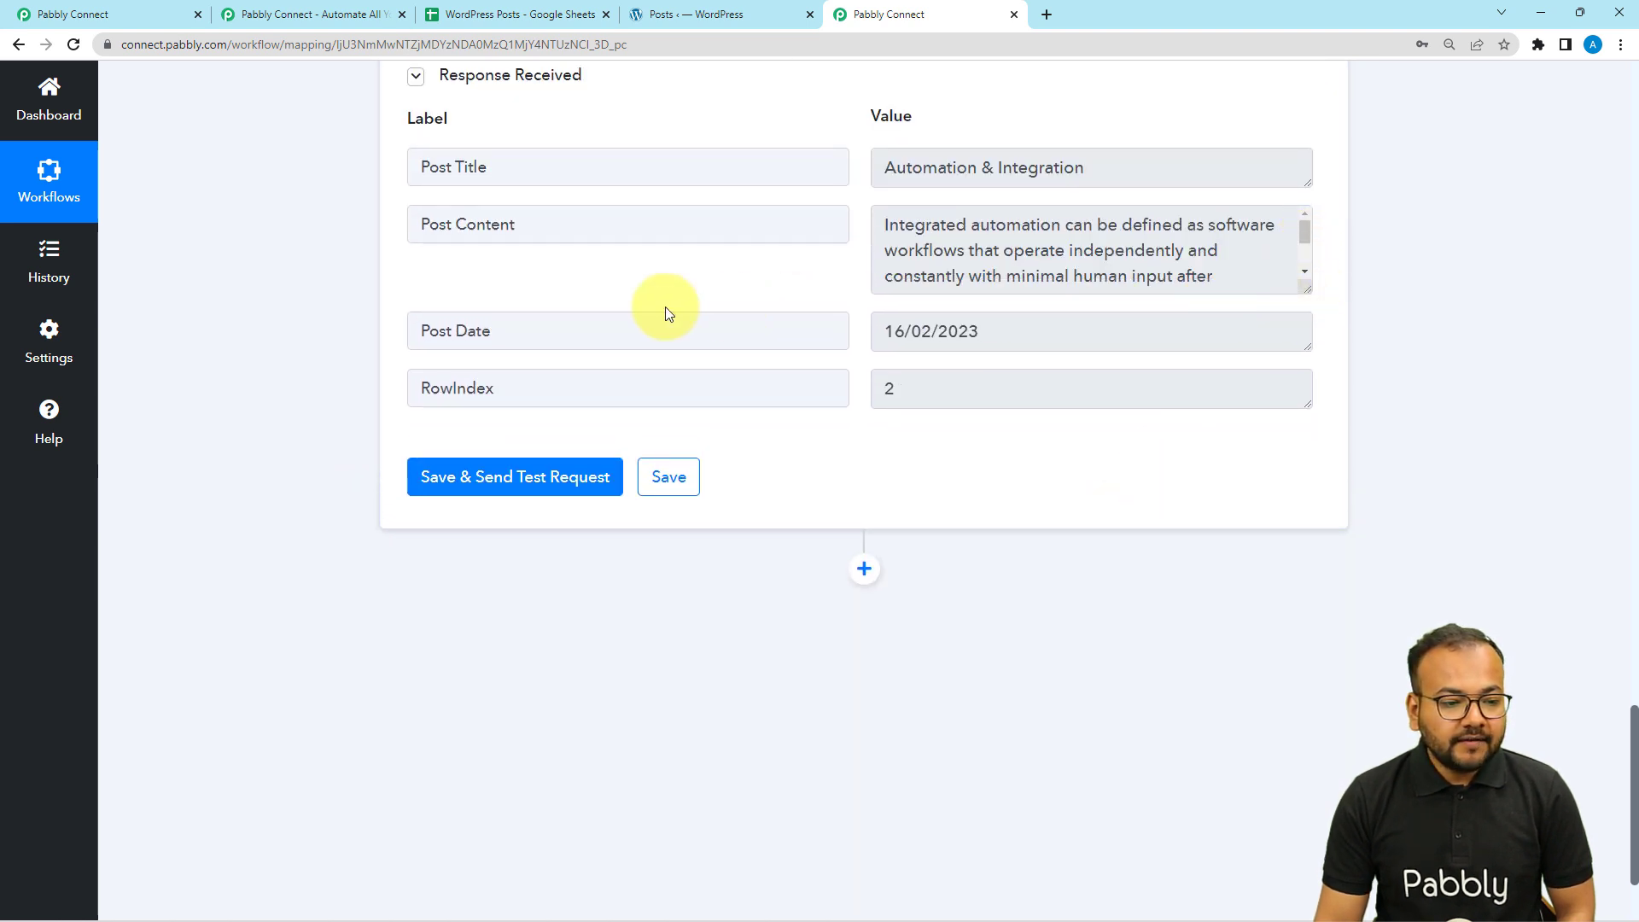
scroll(298, 331, down, 2)
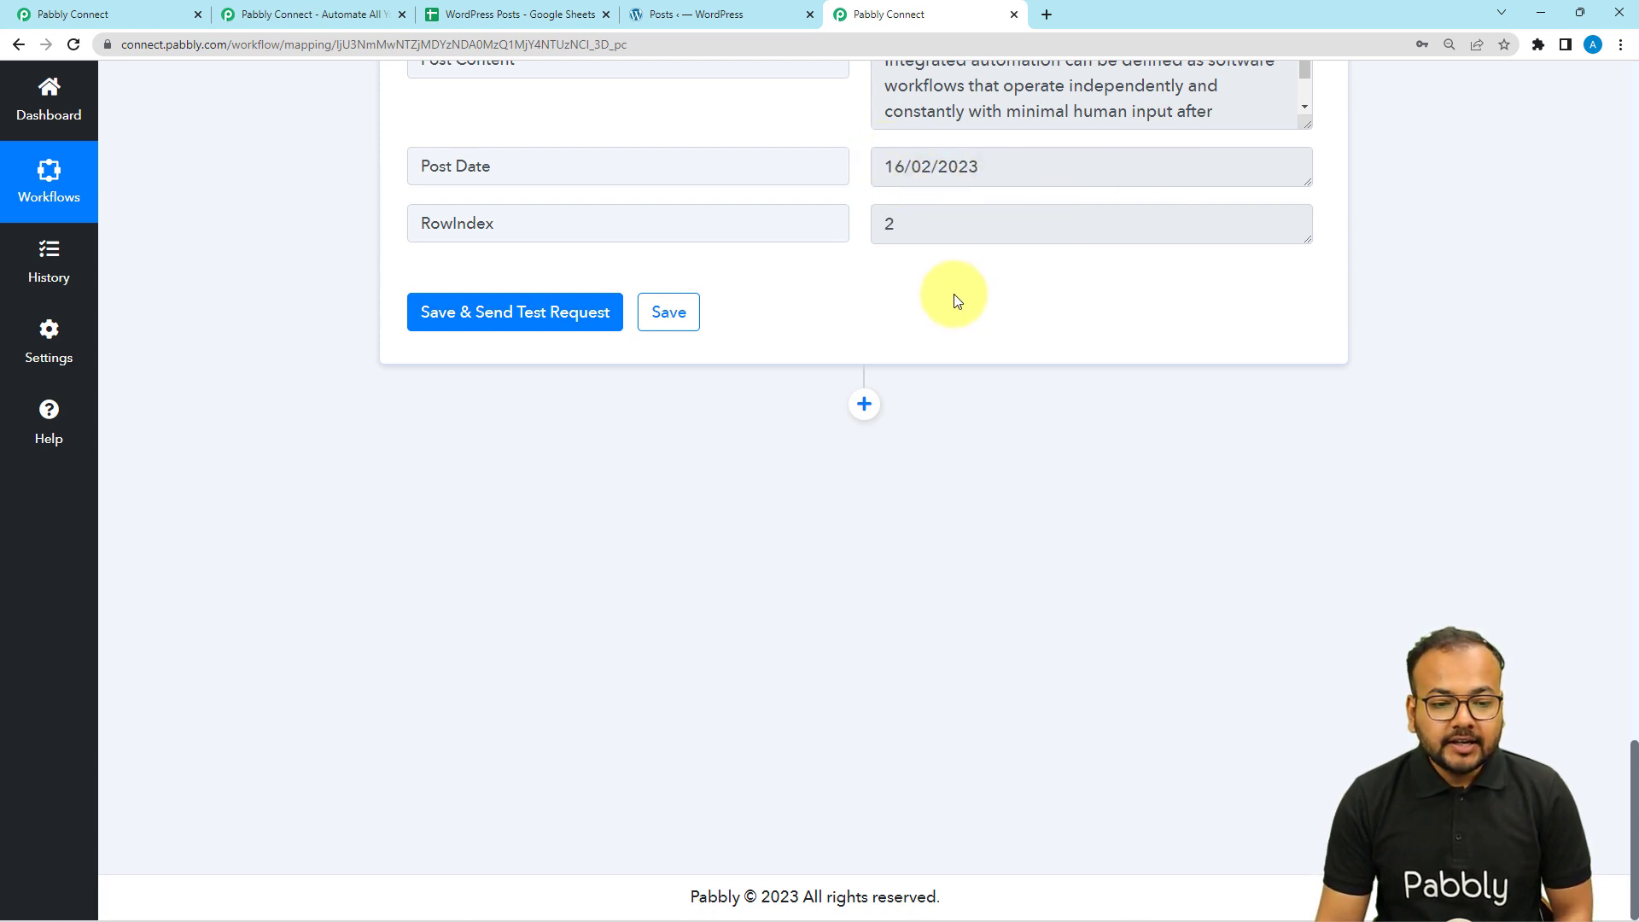
scroll(960, 370, up, 2)
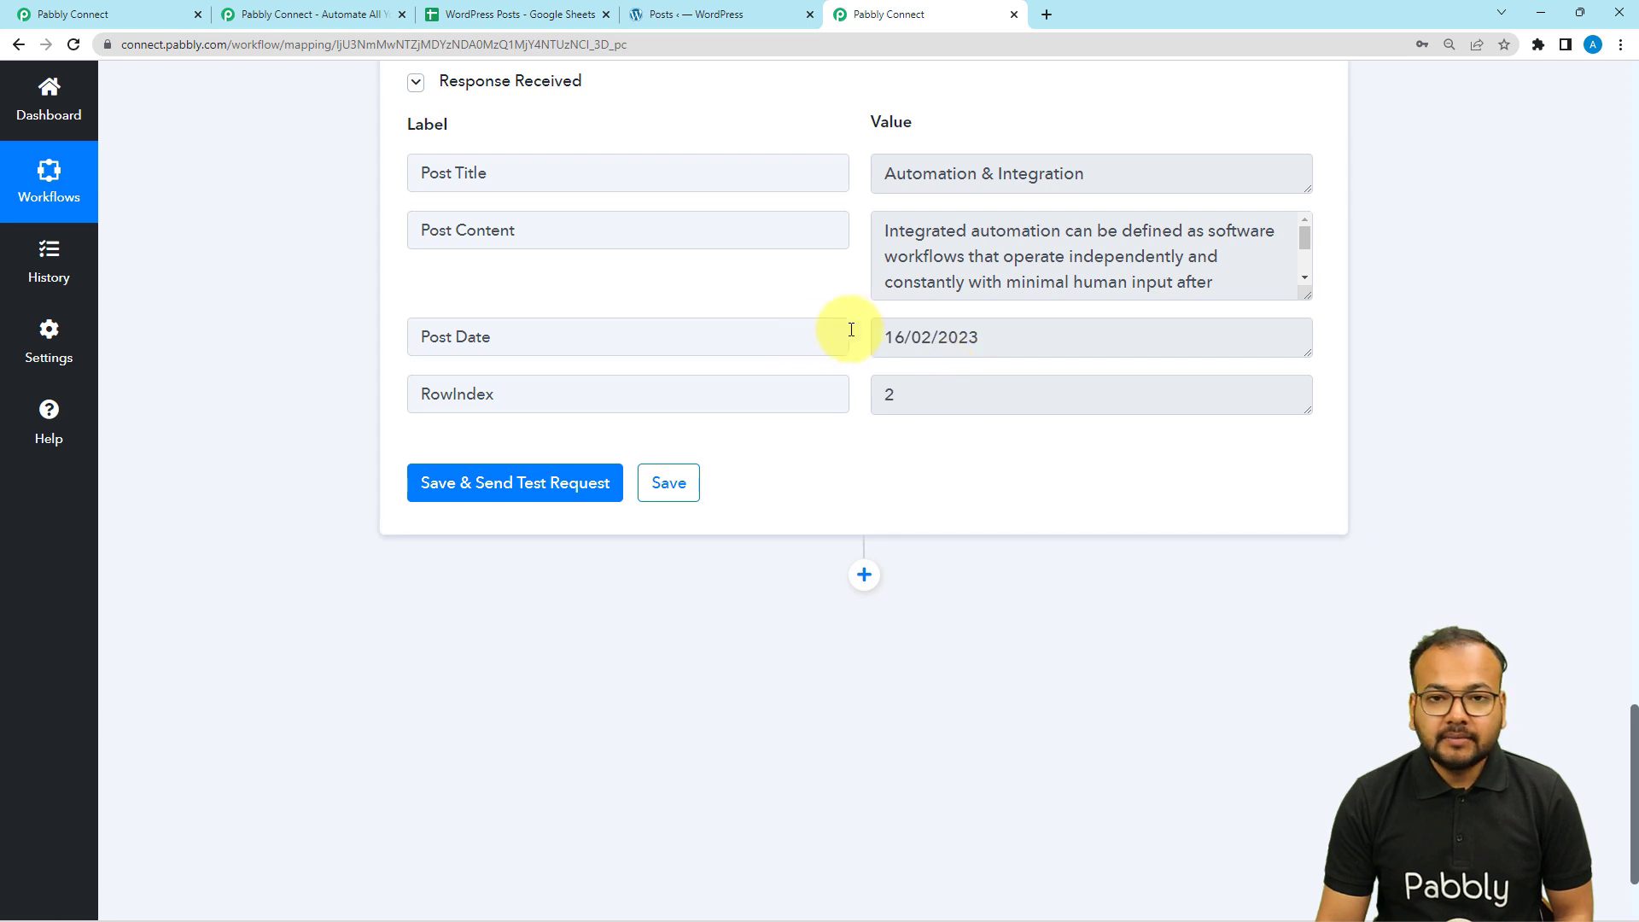
scroll(824, 383, down, 2)
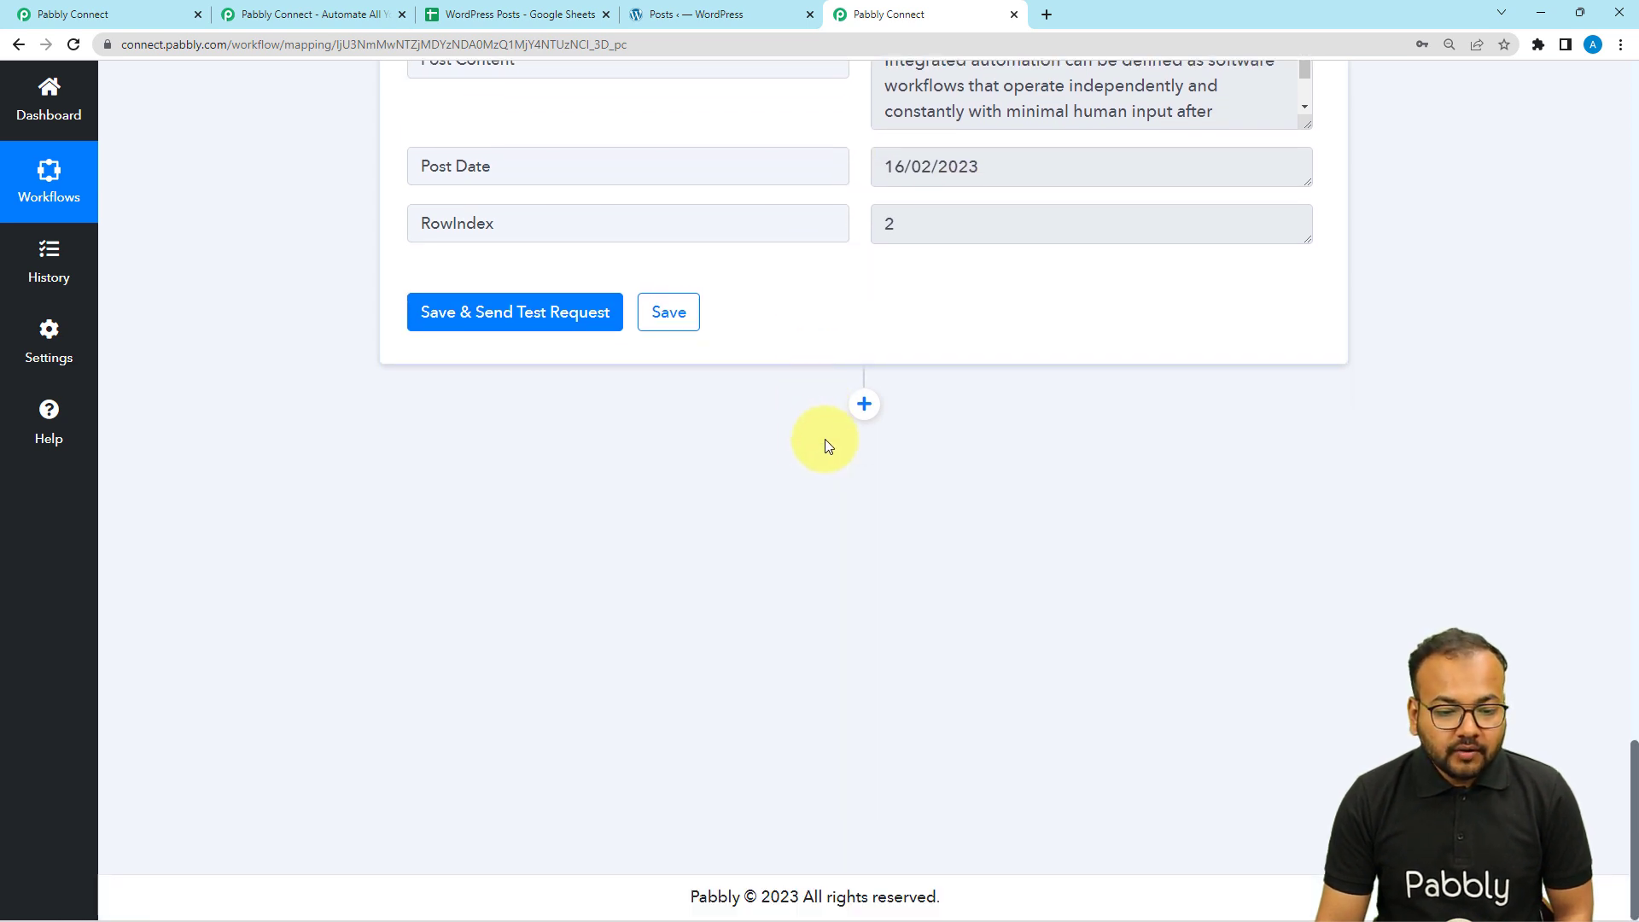
- Add a Delay by Pabbly action after the Iterator and set its delay type to Delay Until
click(864, 403)
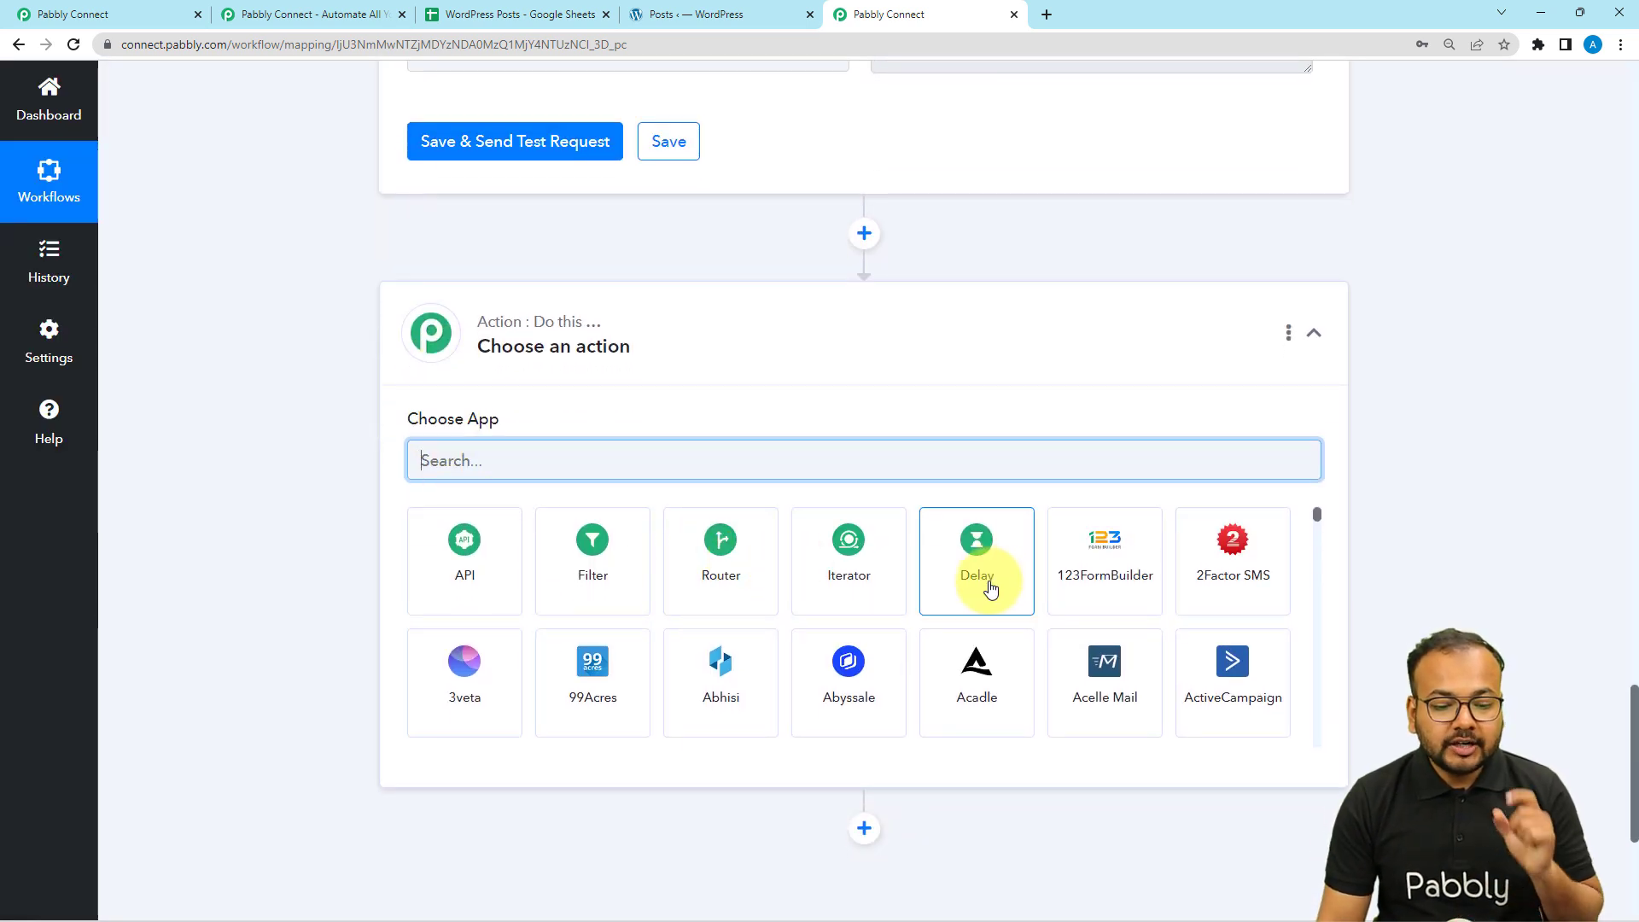
click(990, 588)
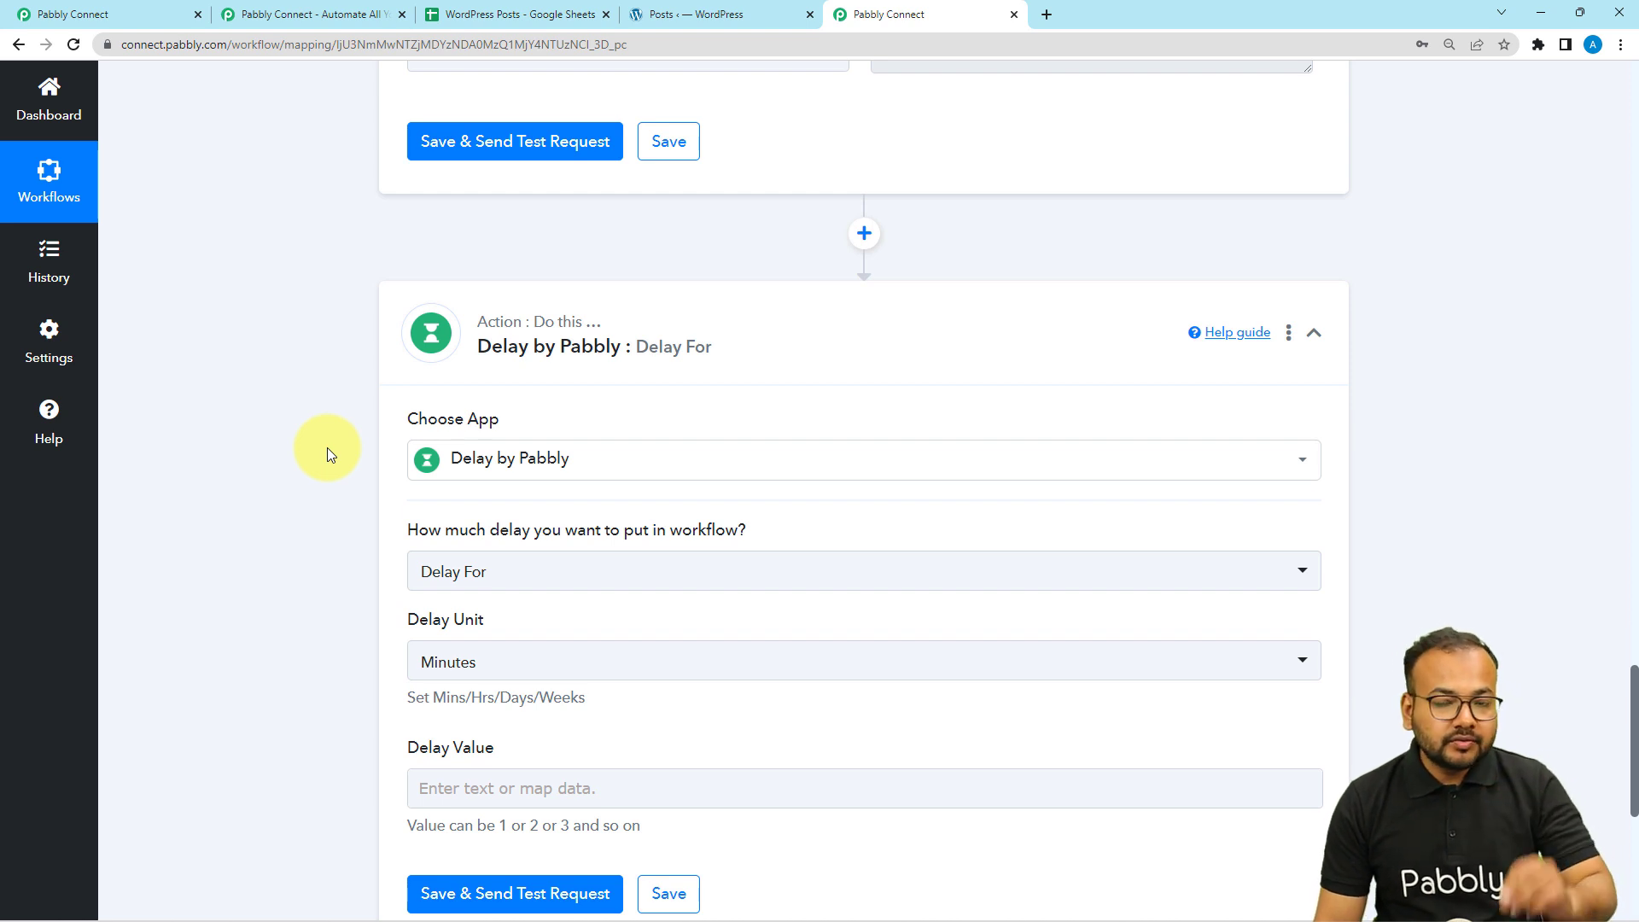
scroll(326, 448, down, 2)
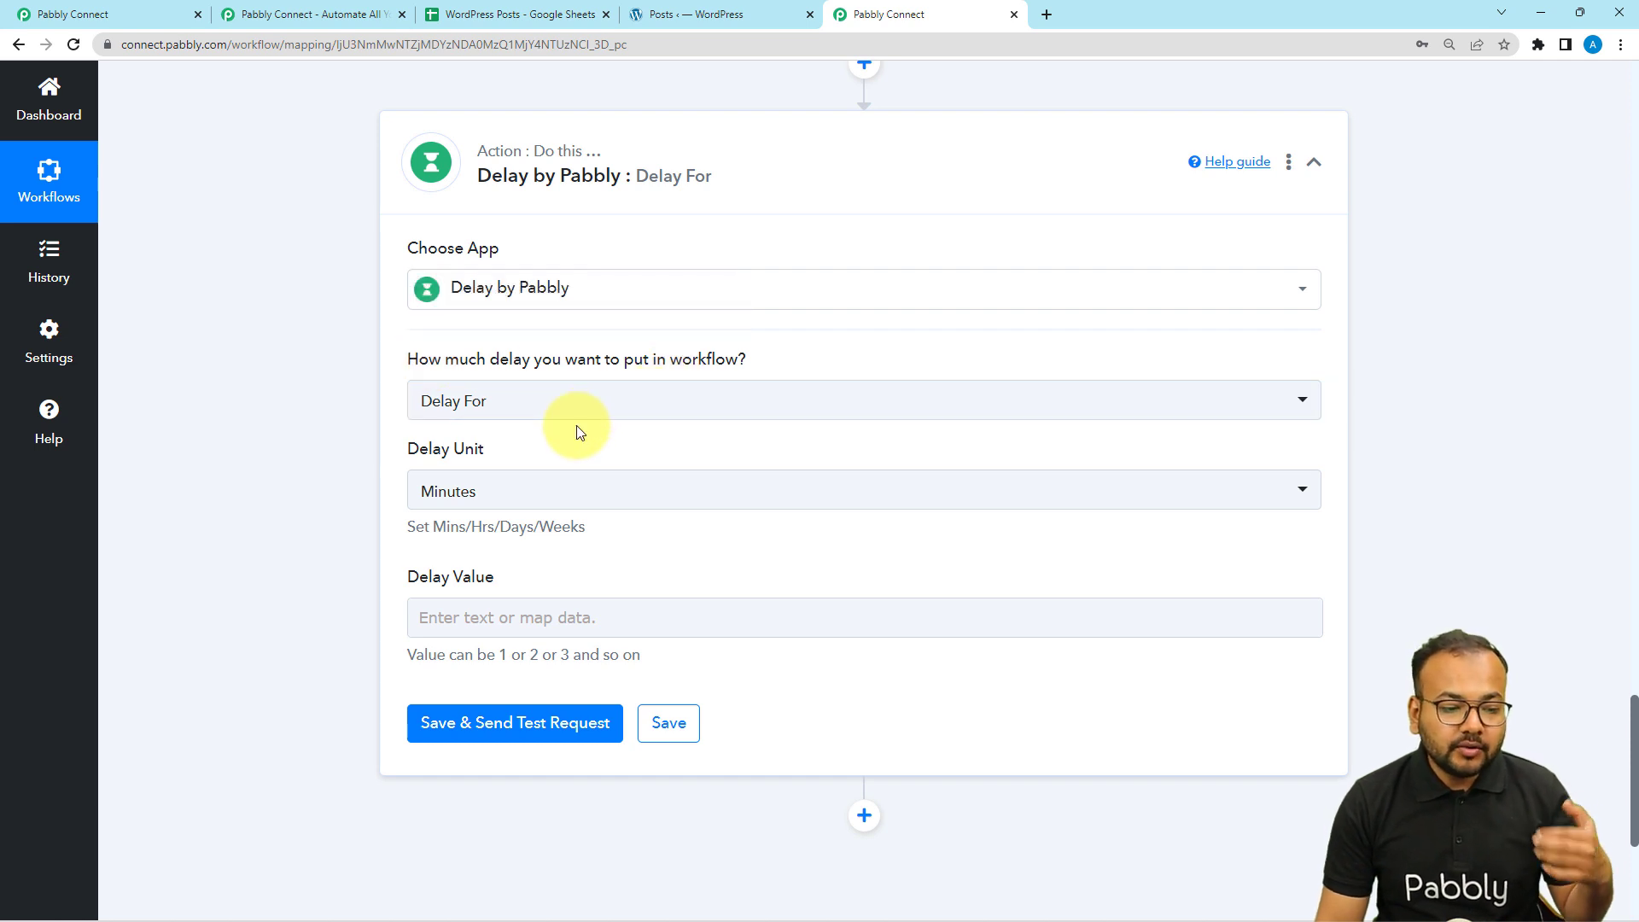
scroll(578, 427, up, 6)
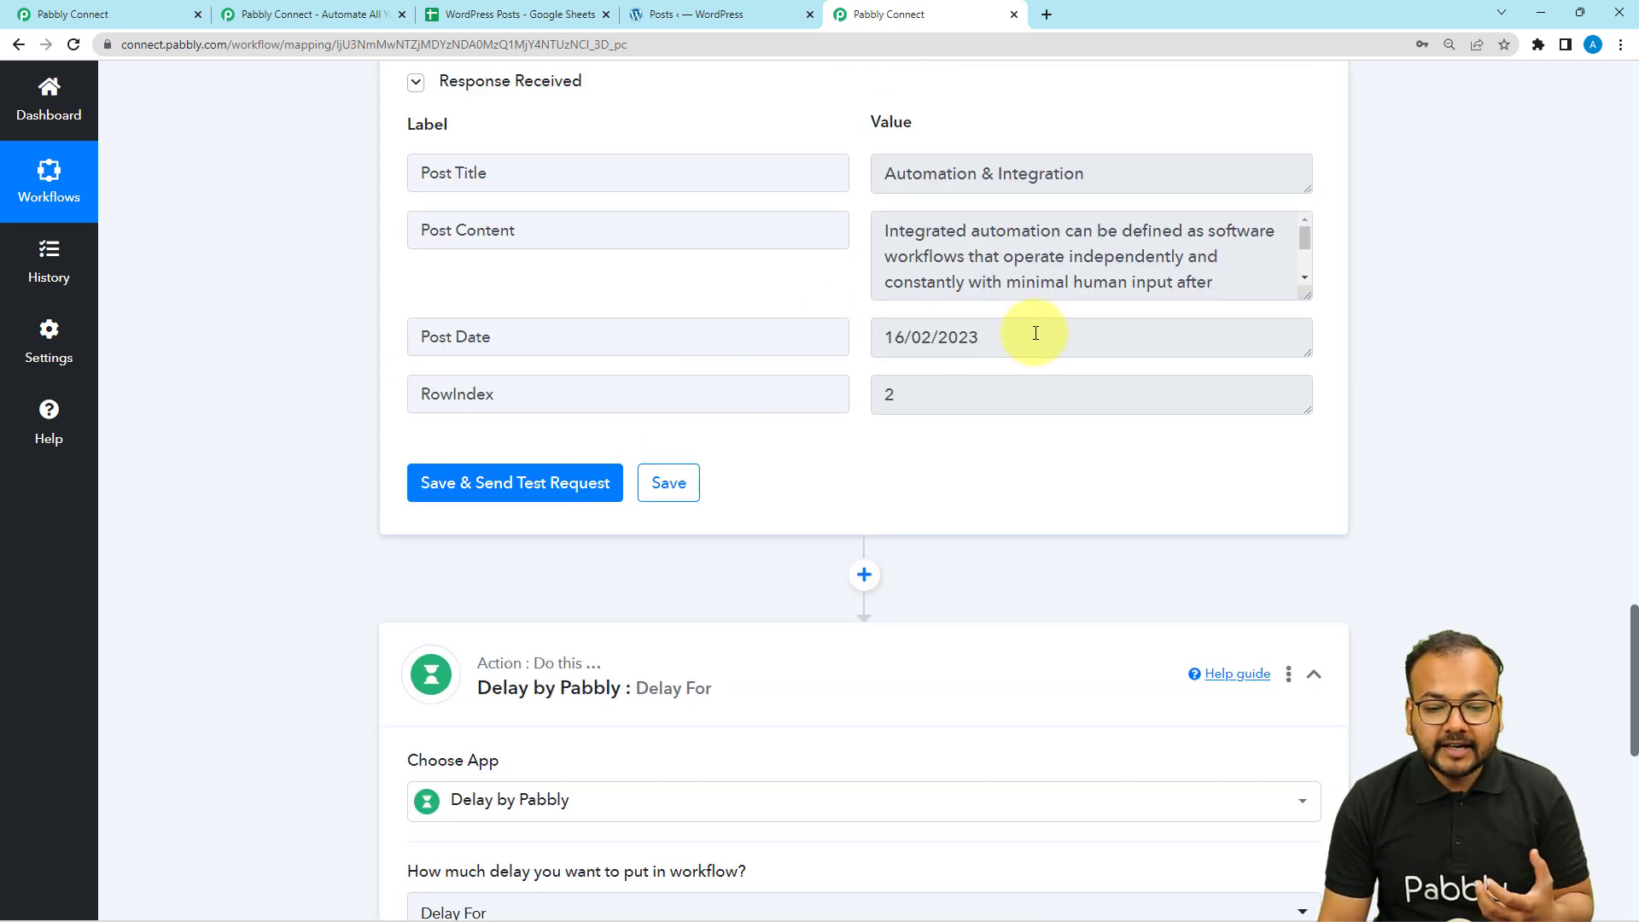
scroll(720, 468, down, 7)
click(587, 333)
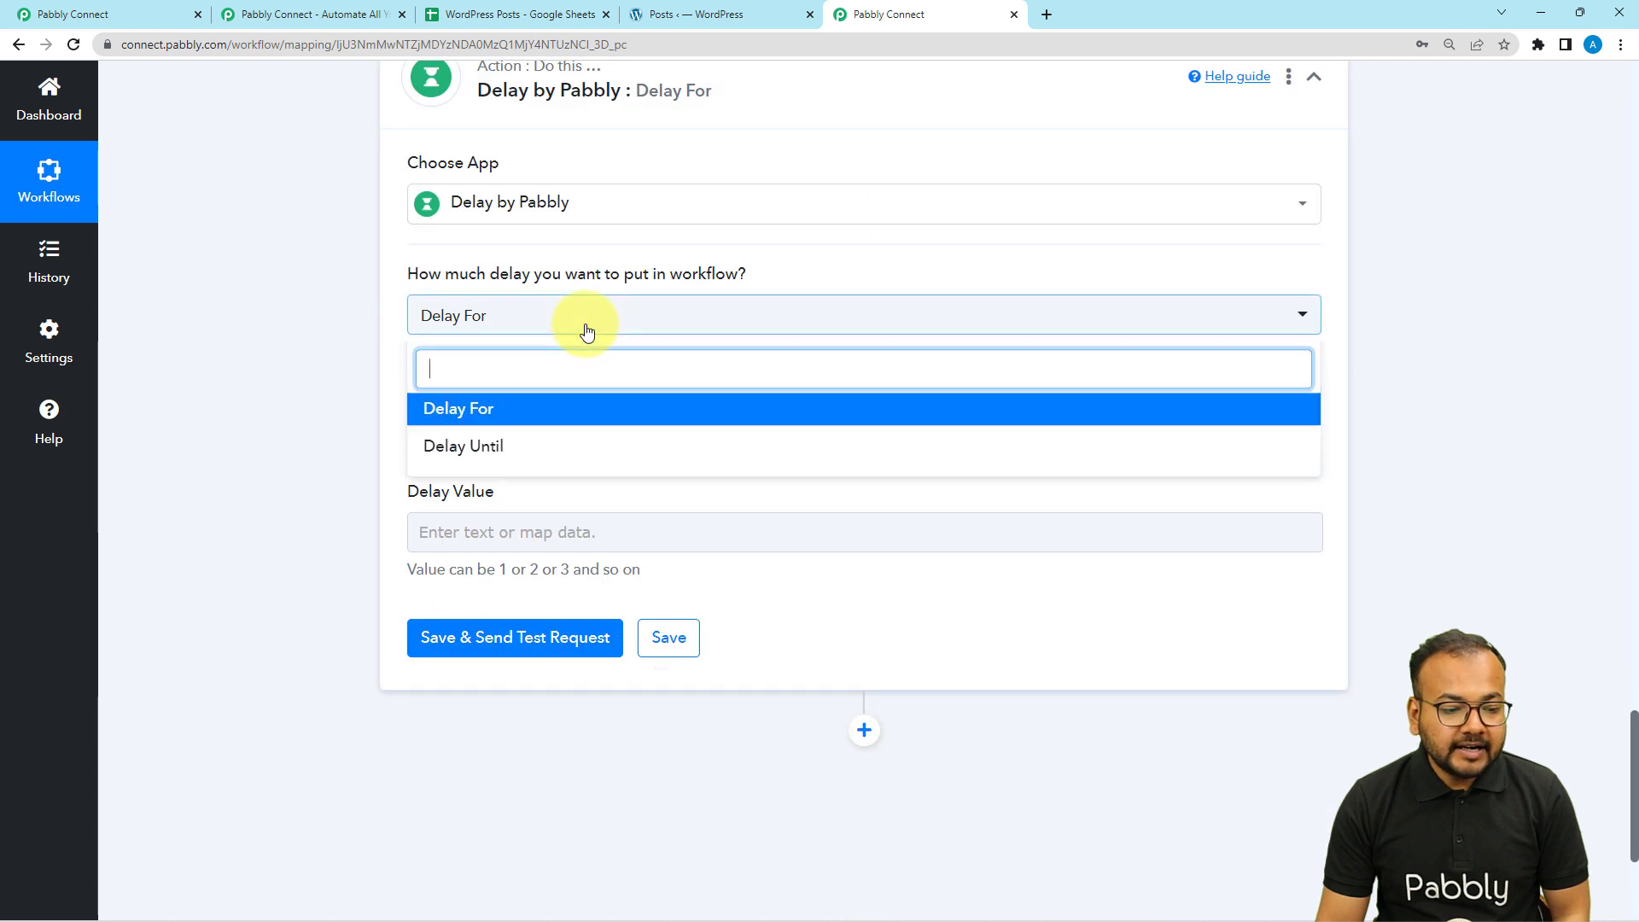
click(475, 447)
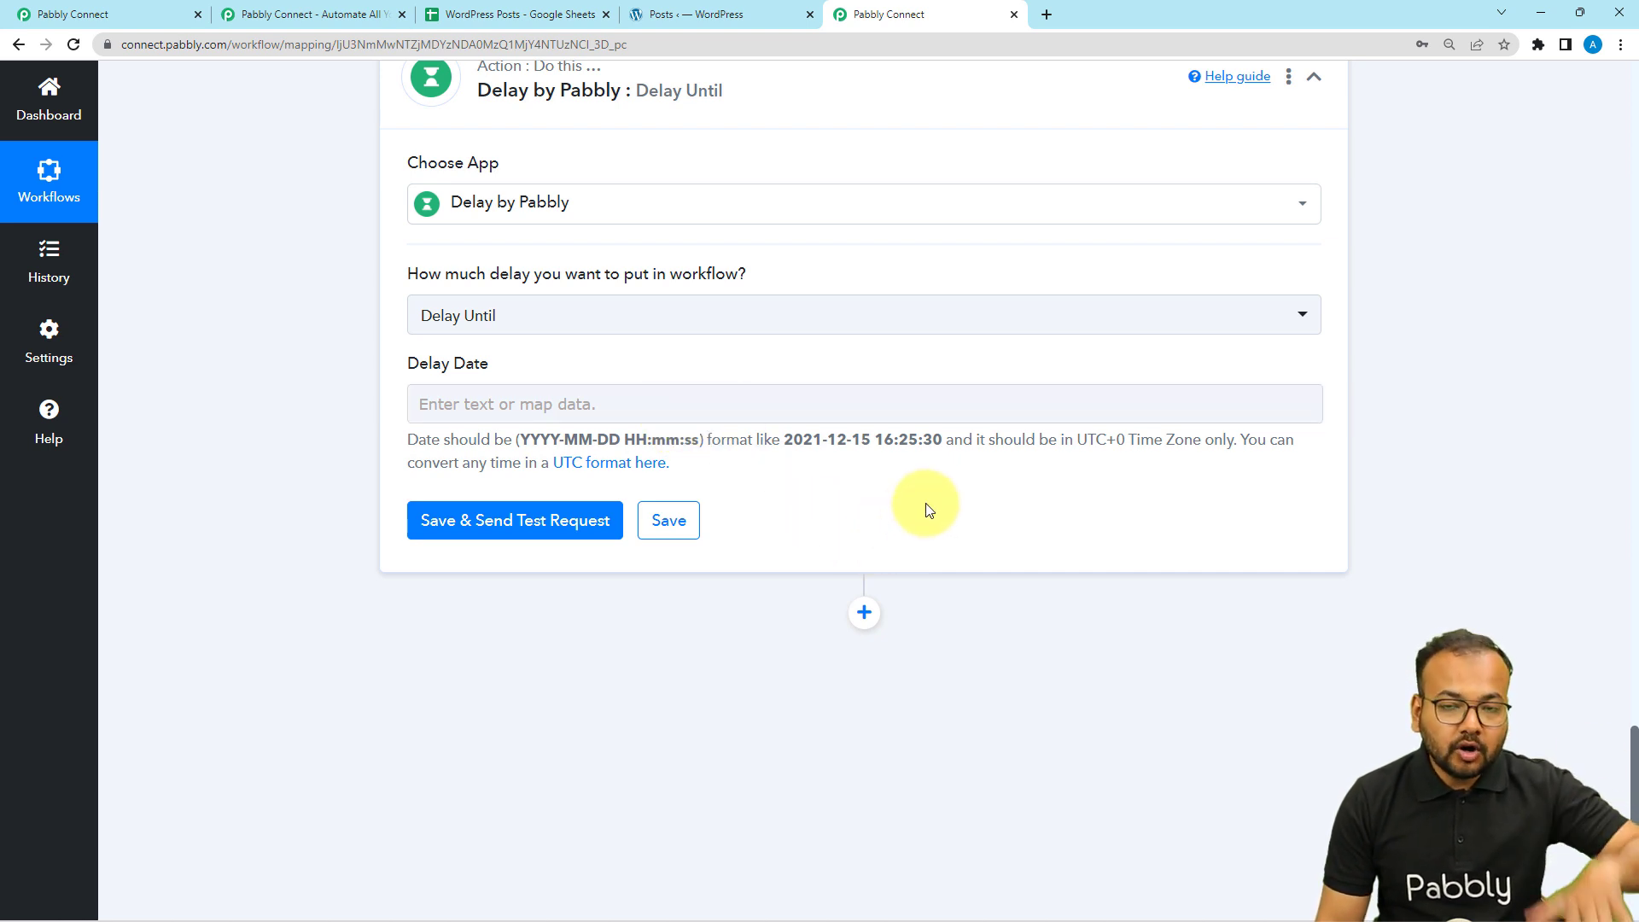
- Compare the Iterator's Post Date with the required Delay Date format, and insert a Date/Time Formatter by Pabbly action between the Iterator and Delay steps
scroll(929, 509, up, 6)
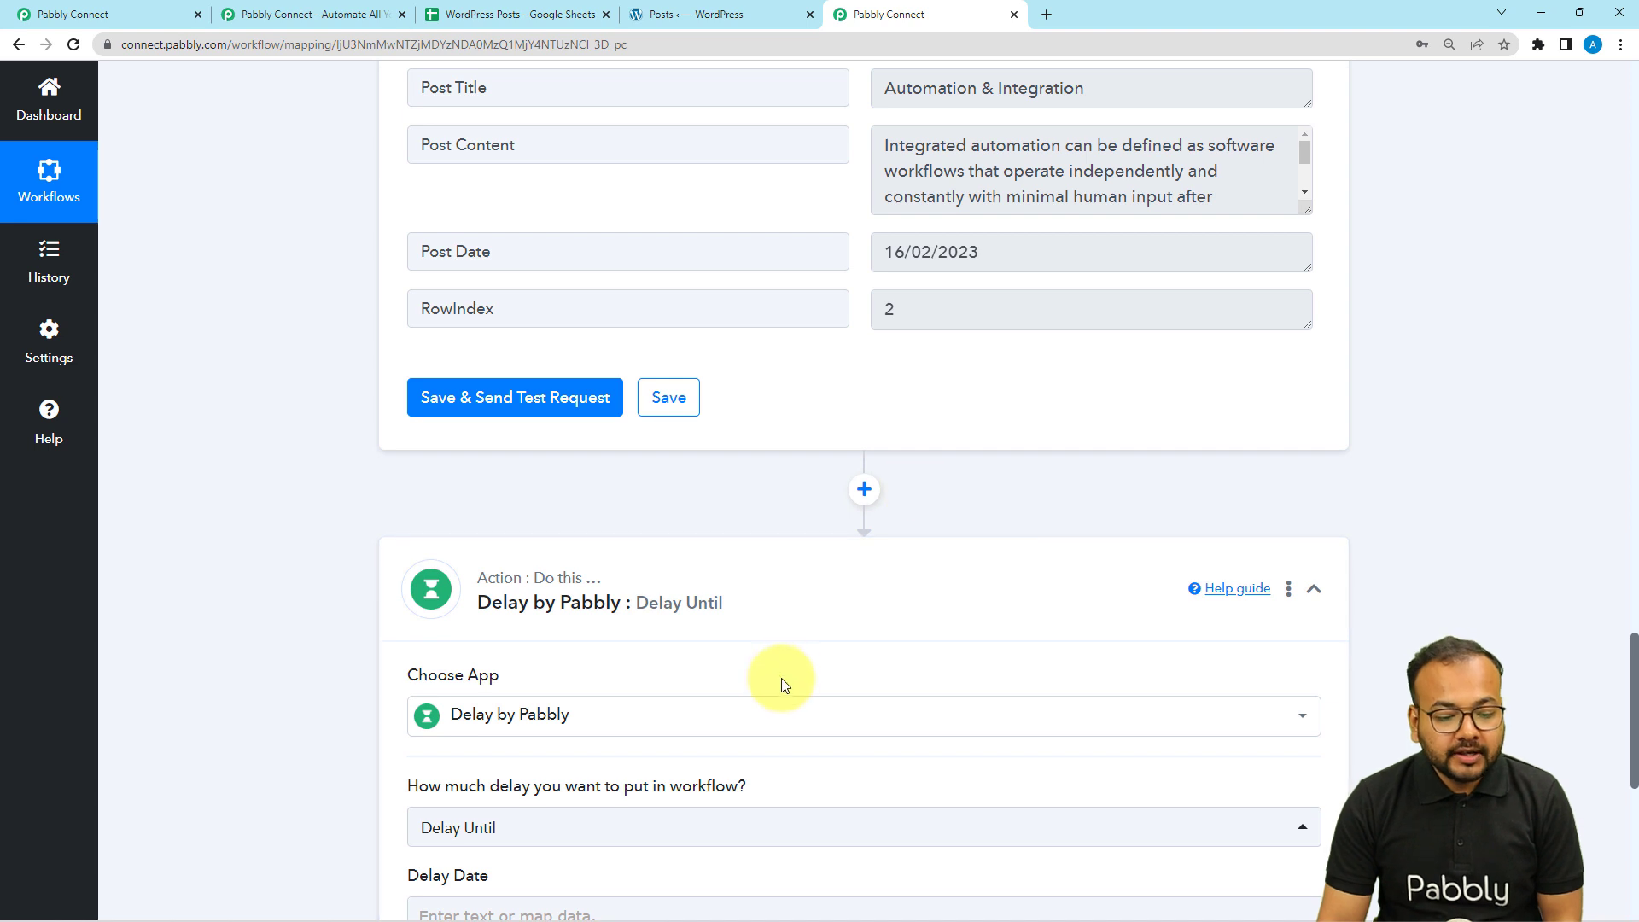
scroll(780, 681, down, 4)
scroll(783, 686, down, 2)
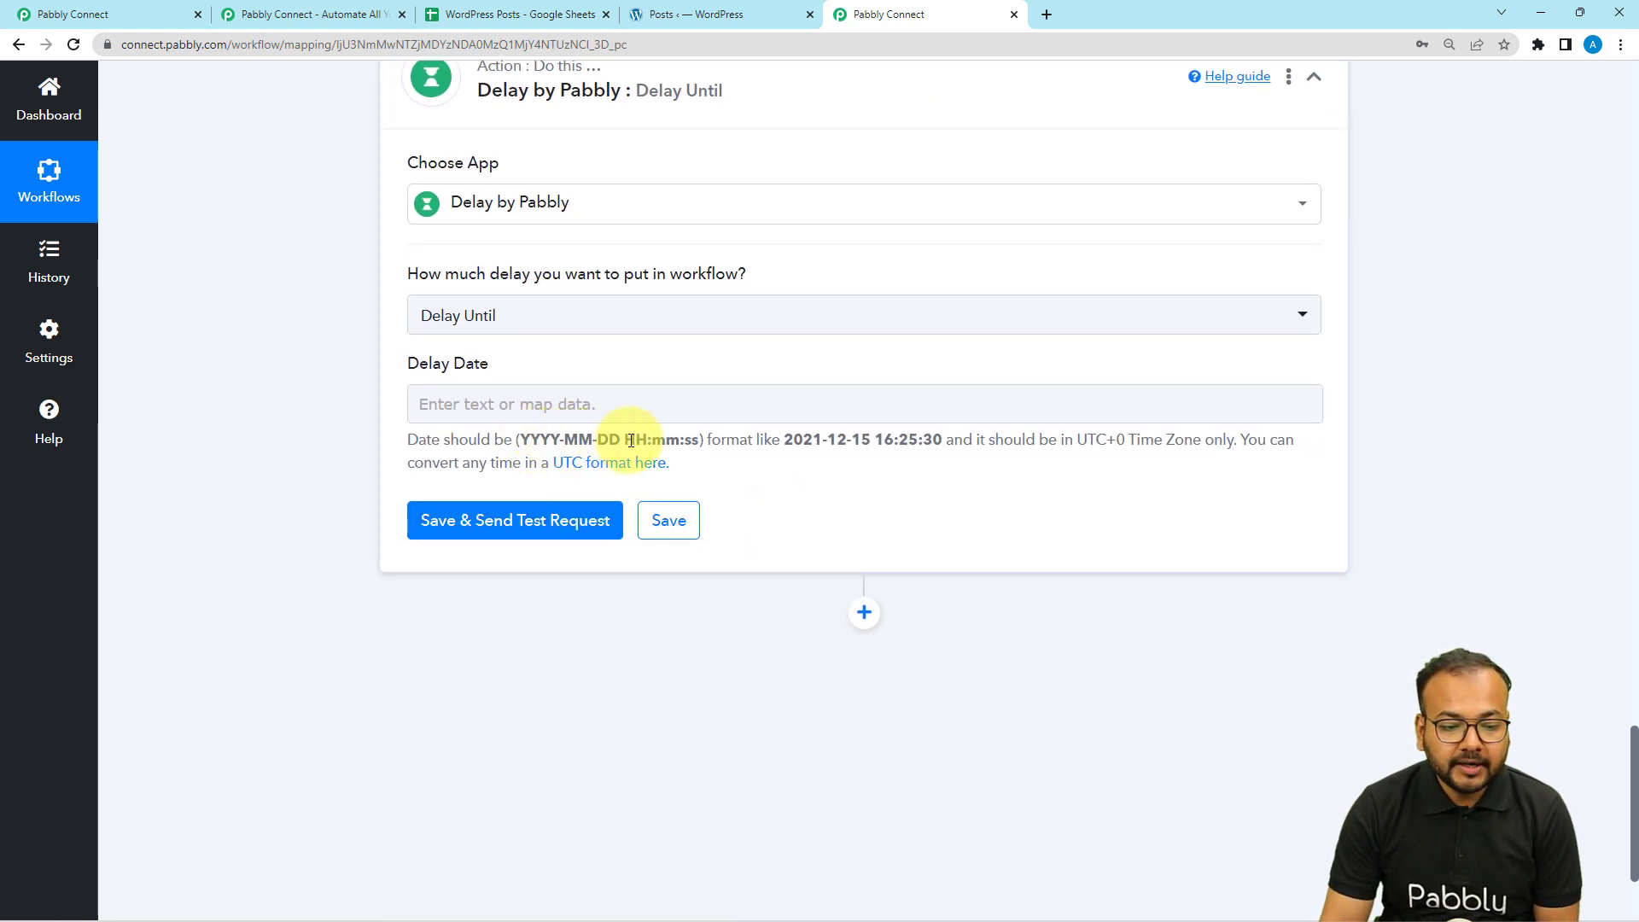
scroll(939, 535, up, 8)
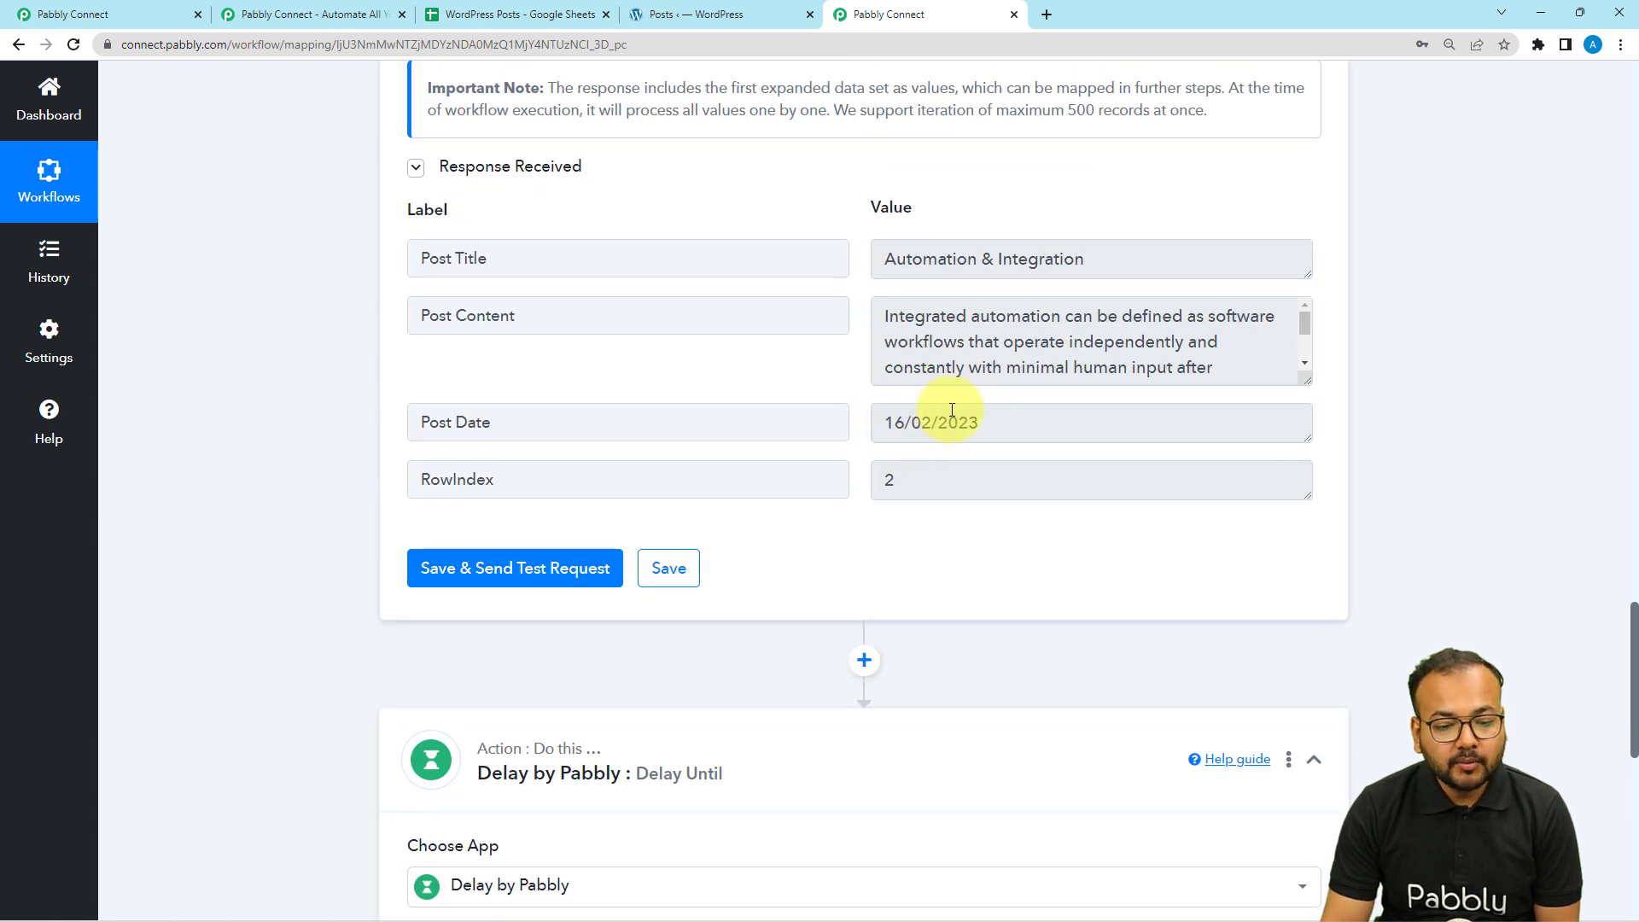
click(864, 661)
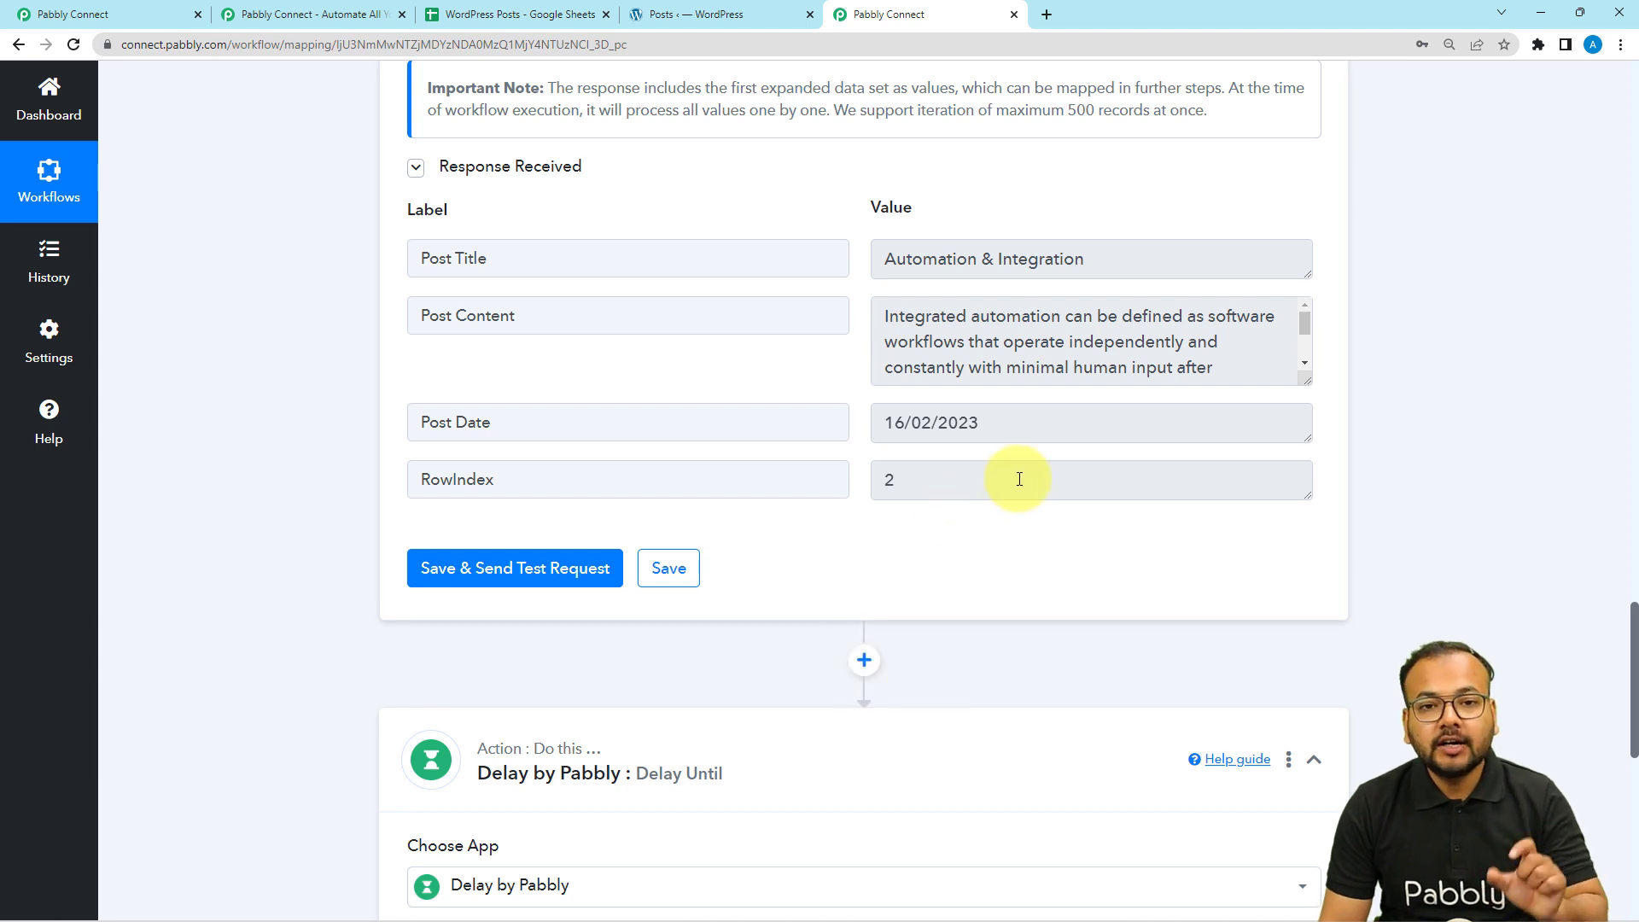
click(870, 658)
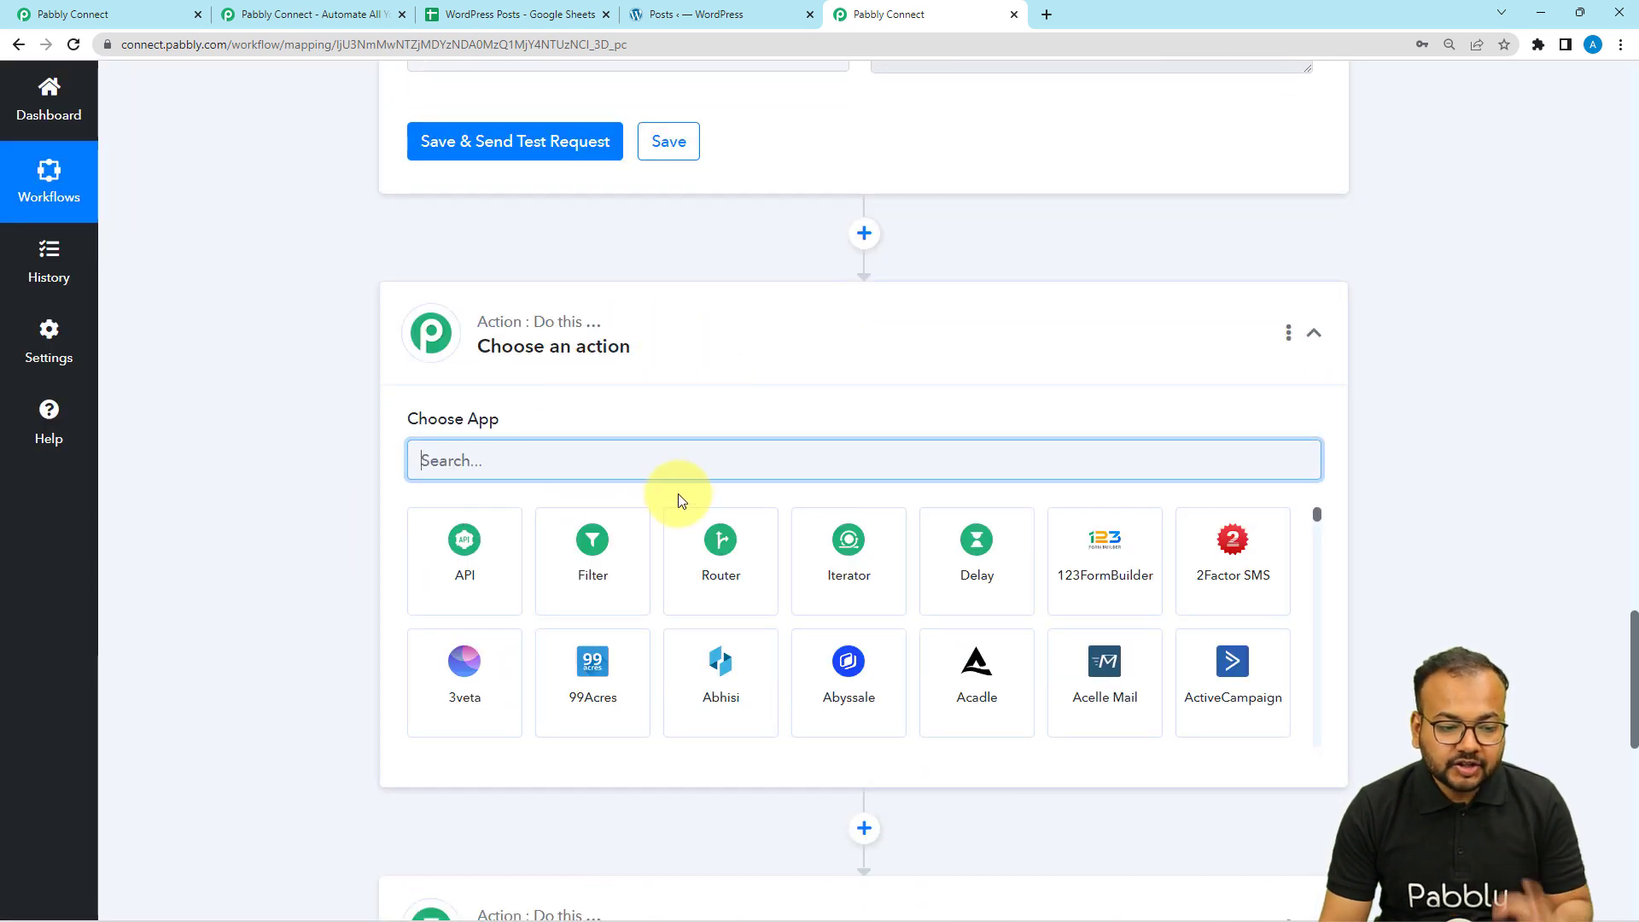
text(date)
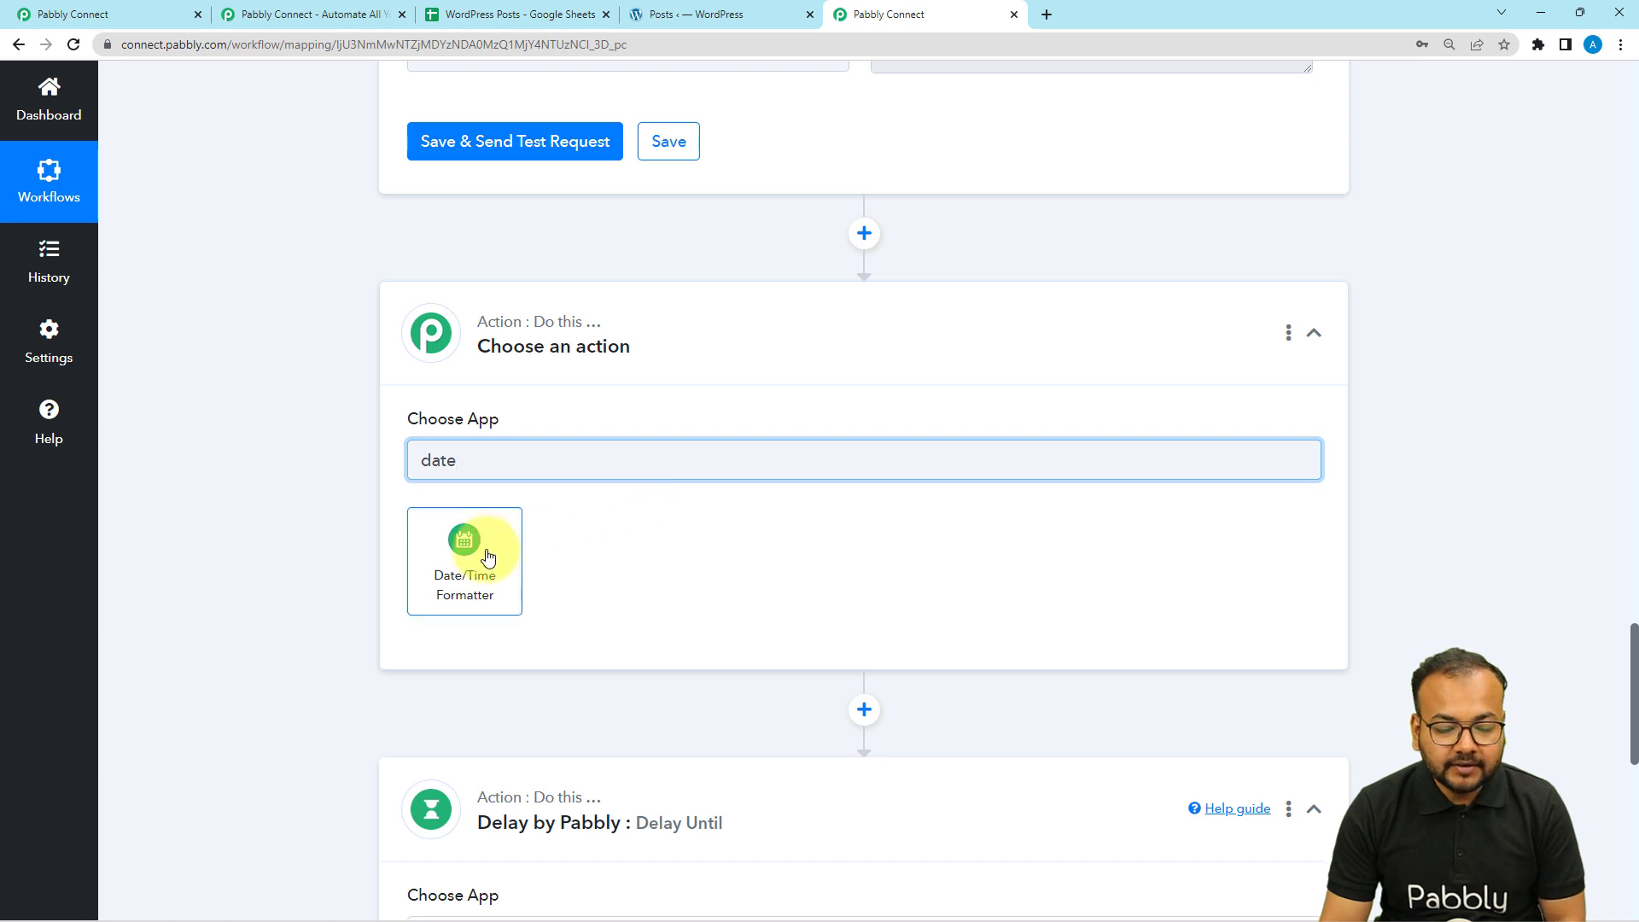
click(489, 557)
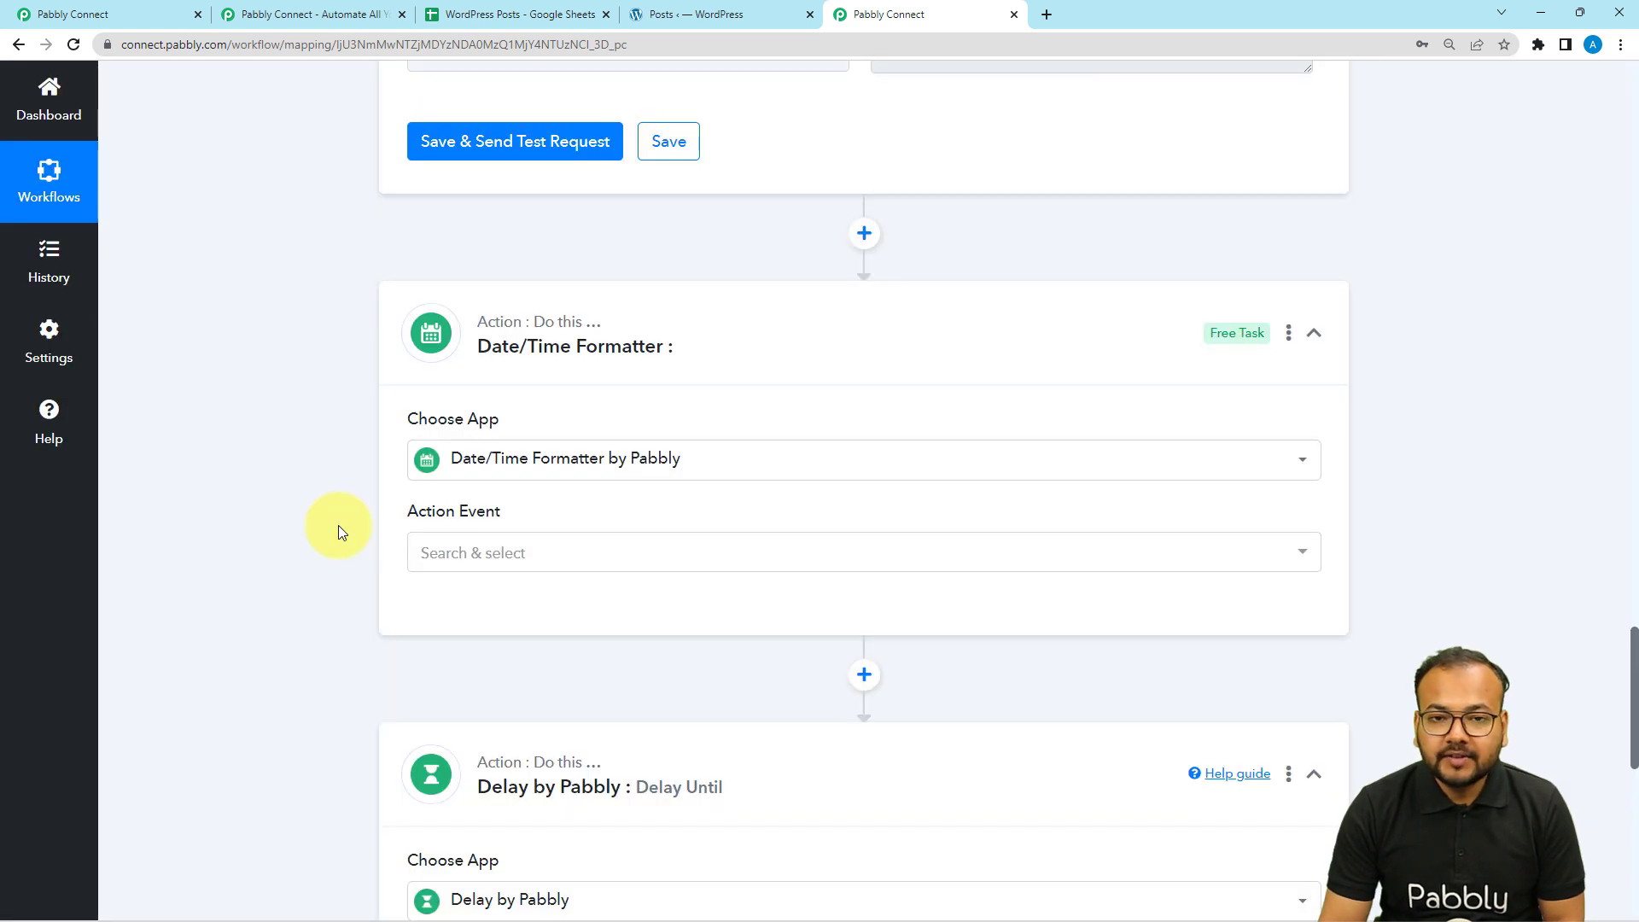
- Set the Date/Time Formatter's action event to Format Date with Time Zone and connect it
scroll(338, 525, down, 2)
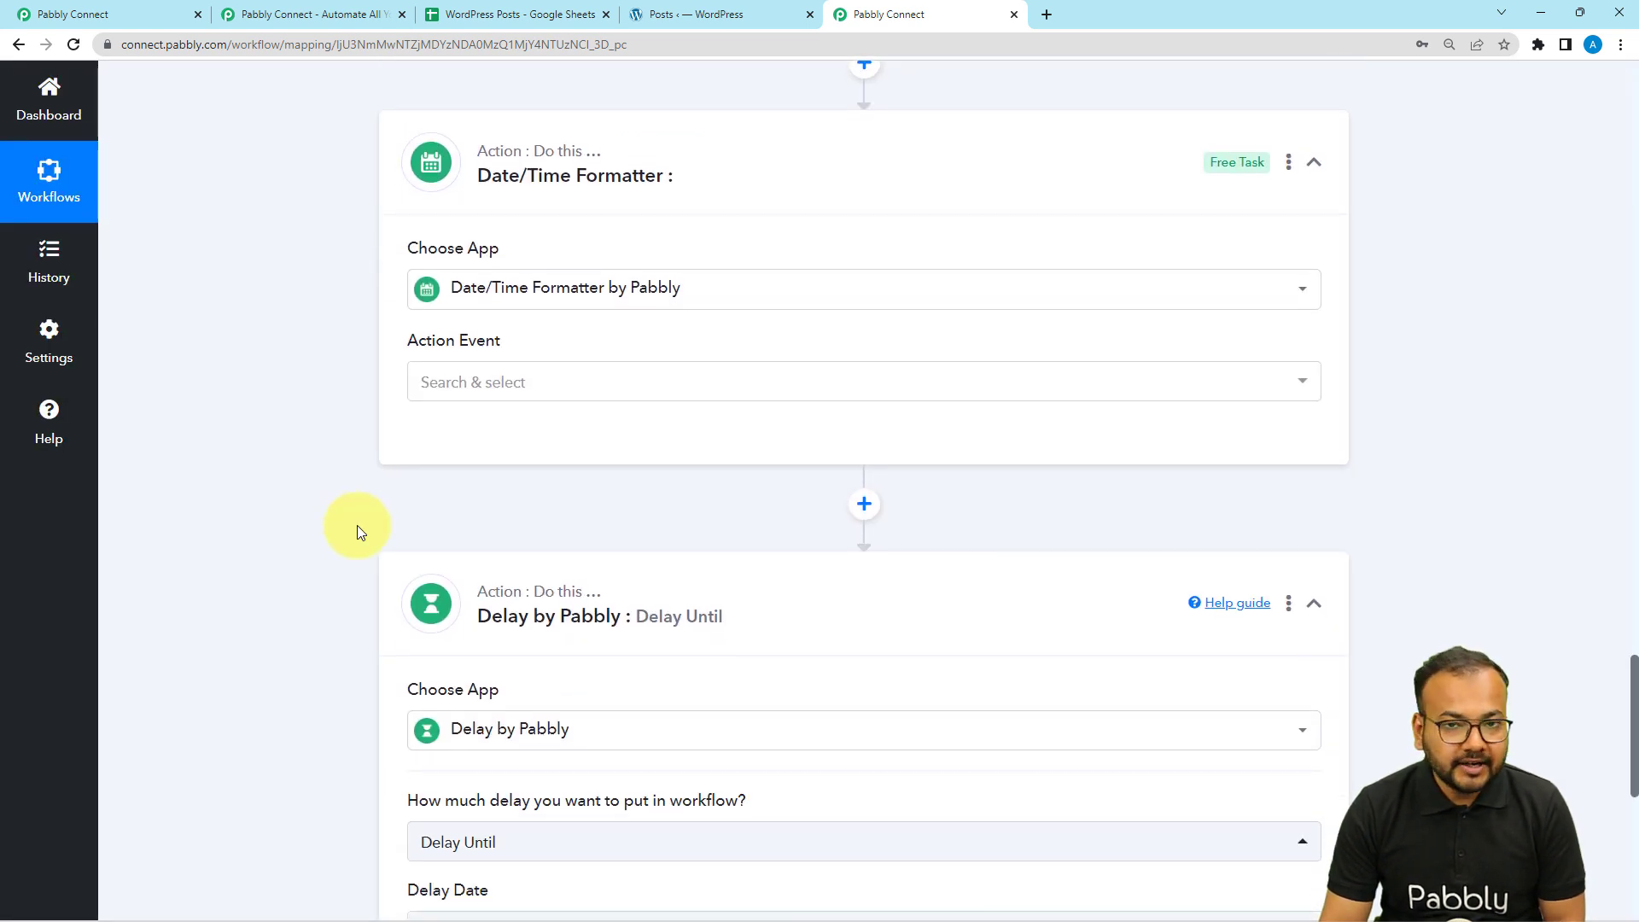
click(533, 381)
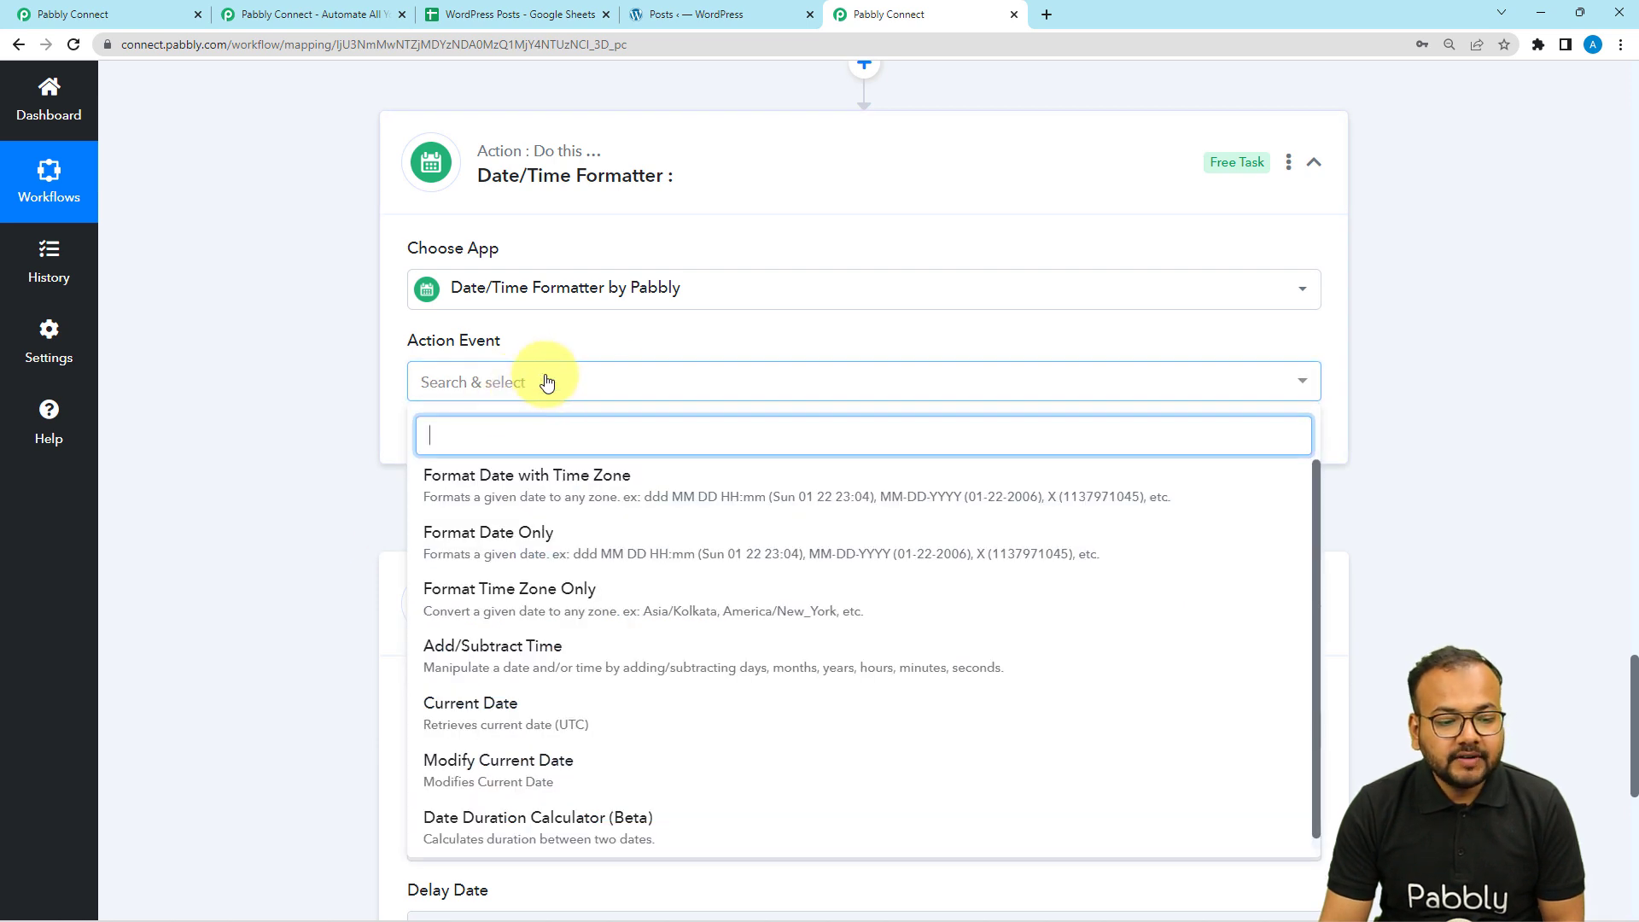
click(570, 493)
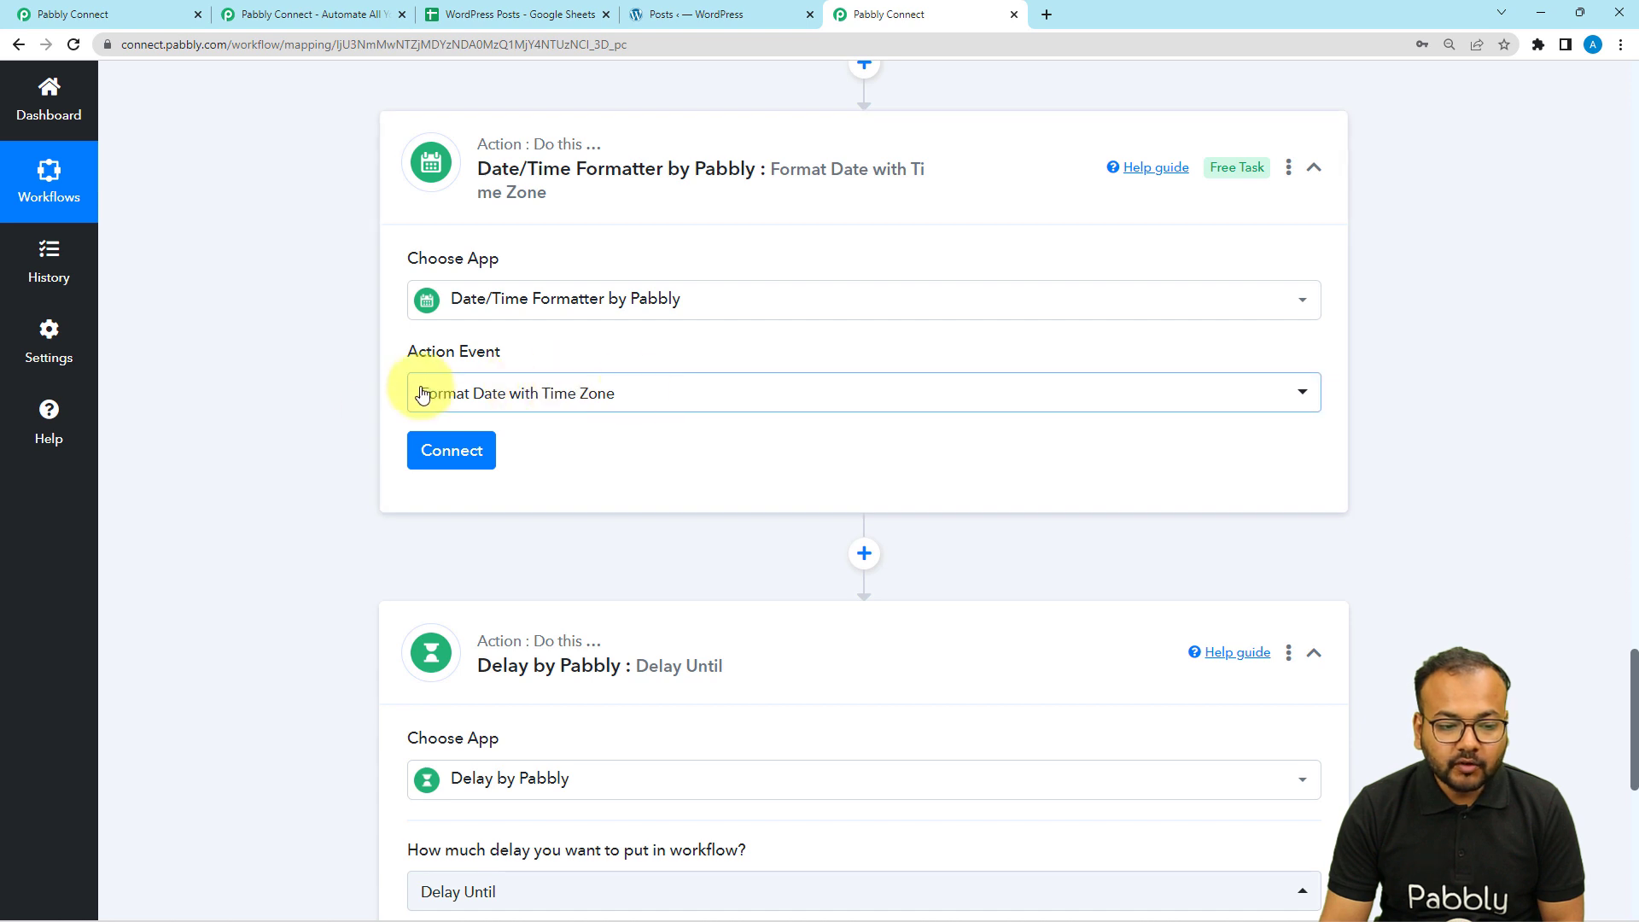
click(495, 448)
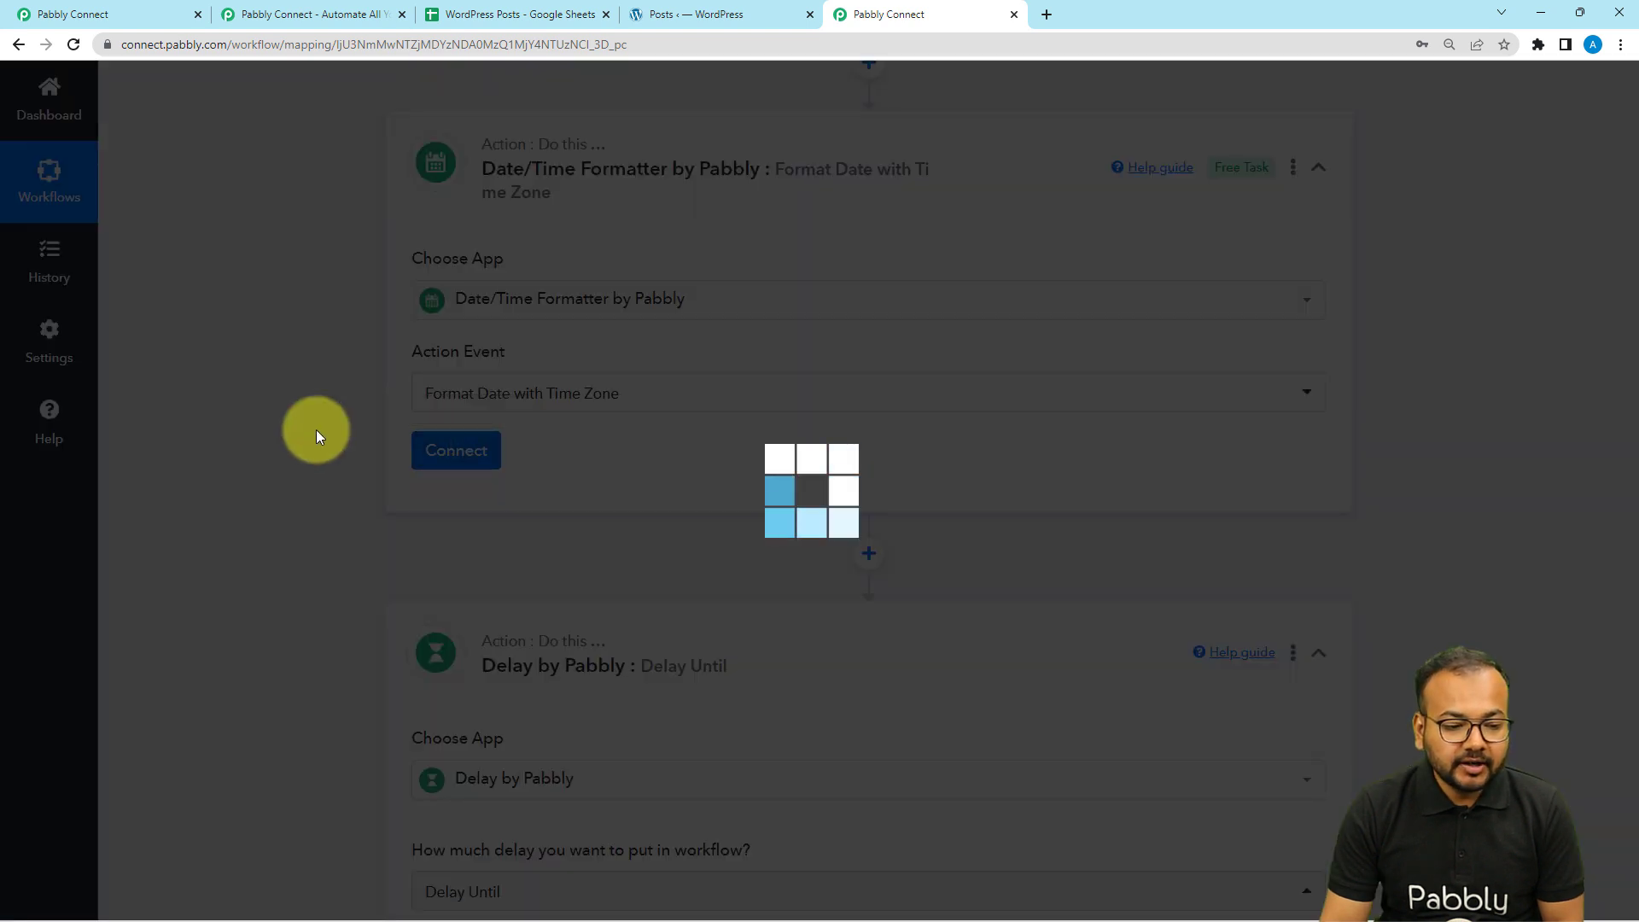
- Map the Iterator's Post Date value into the Date/Time Formatter's Date field
scroll(477, 424, down, 3)
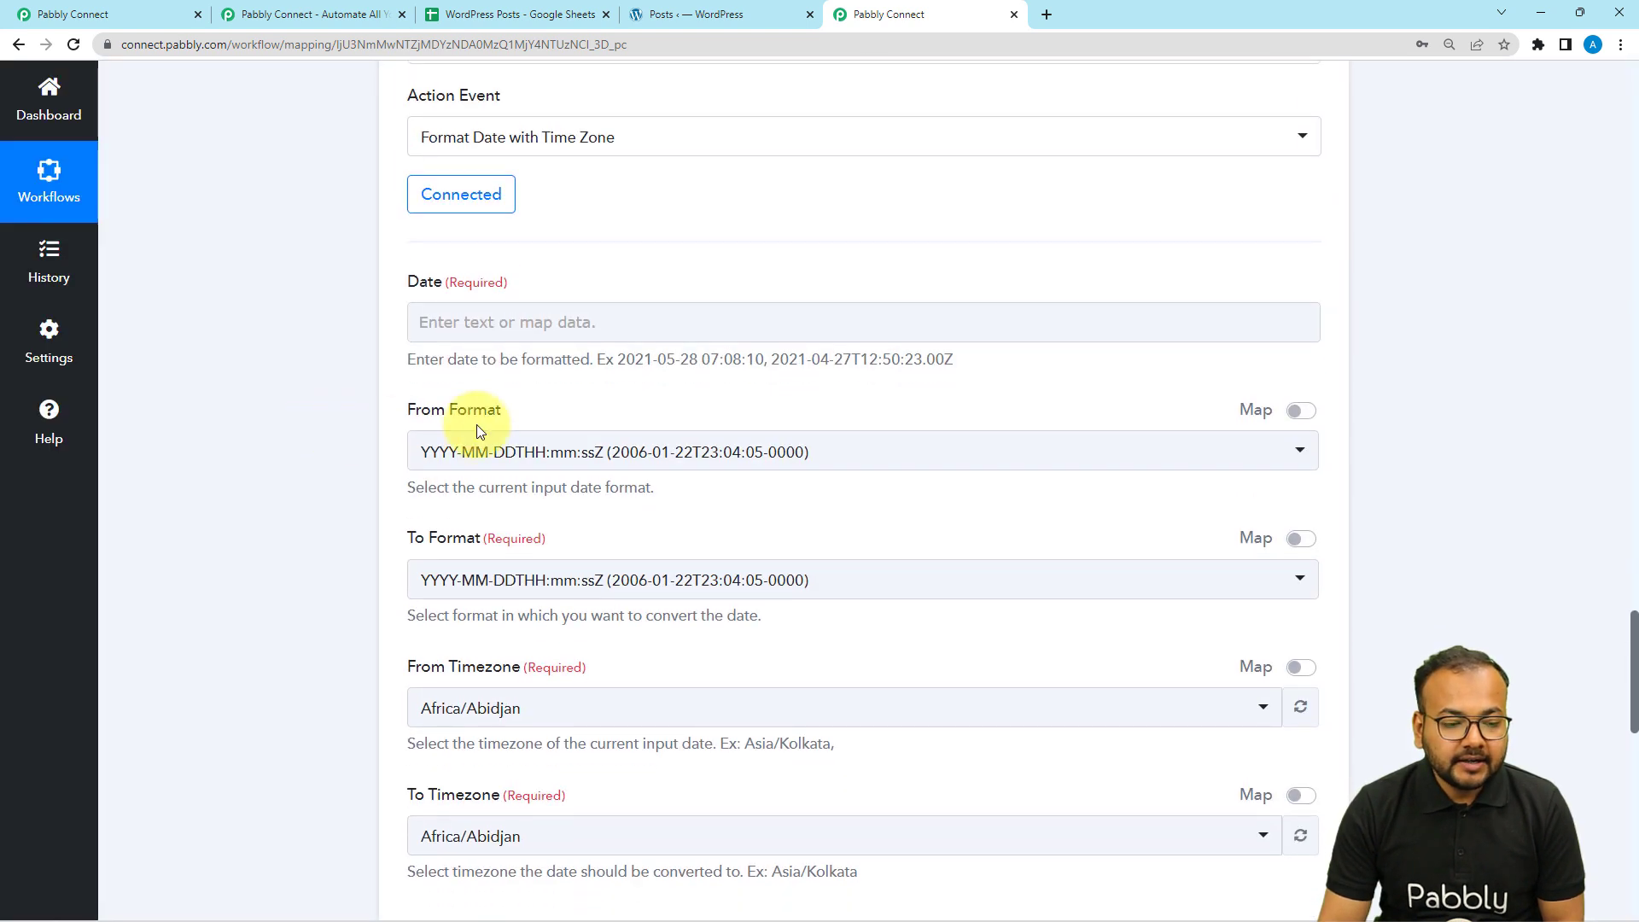
click(618, 334)
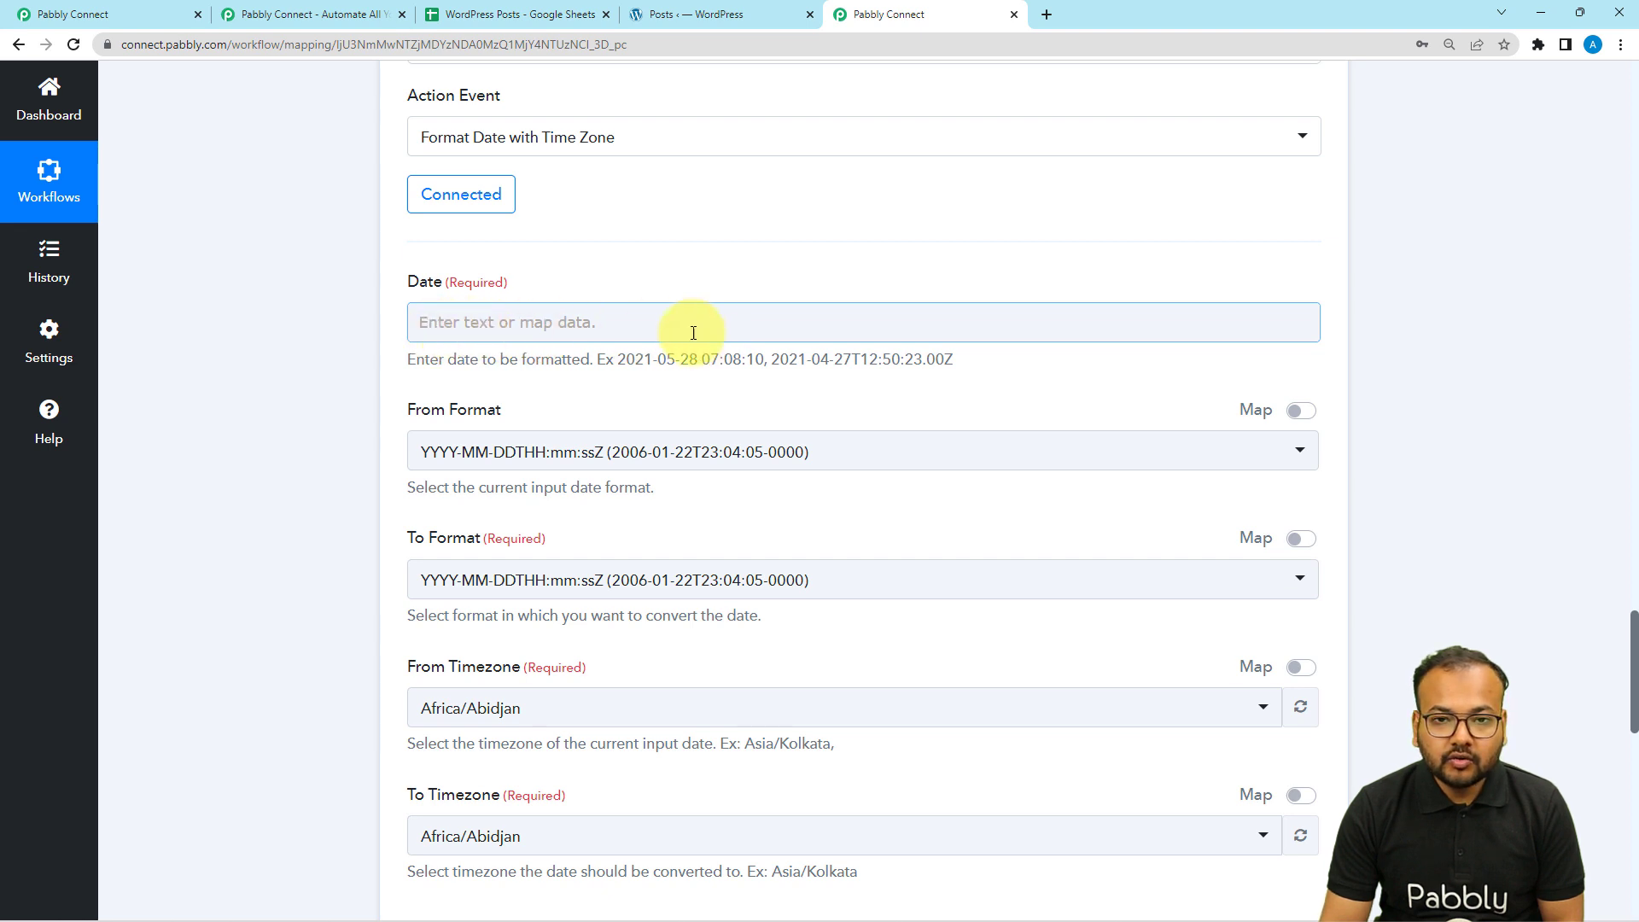
scroll(695, 439, up, 7)
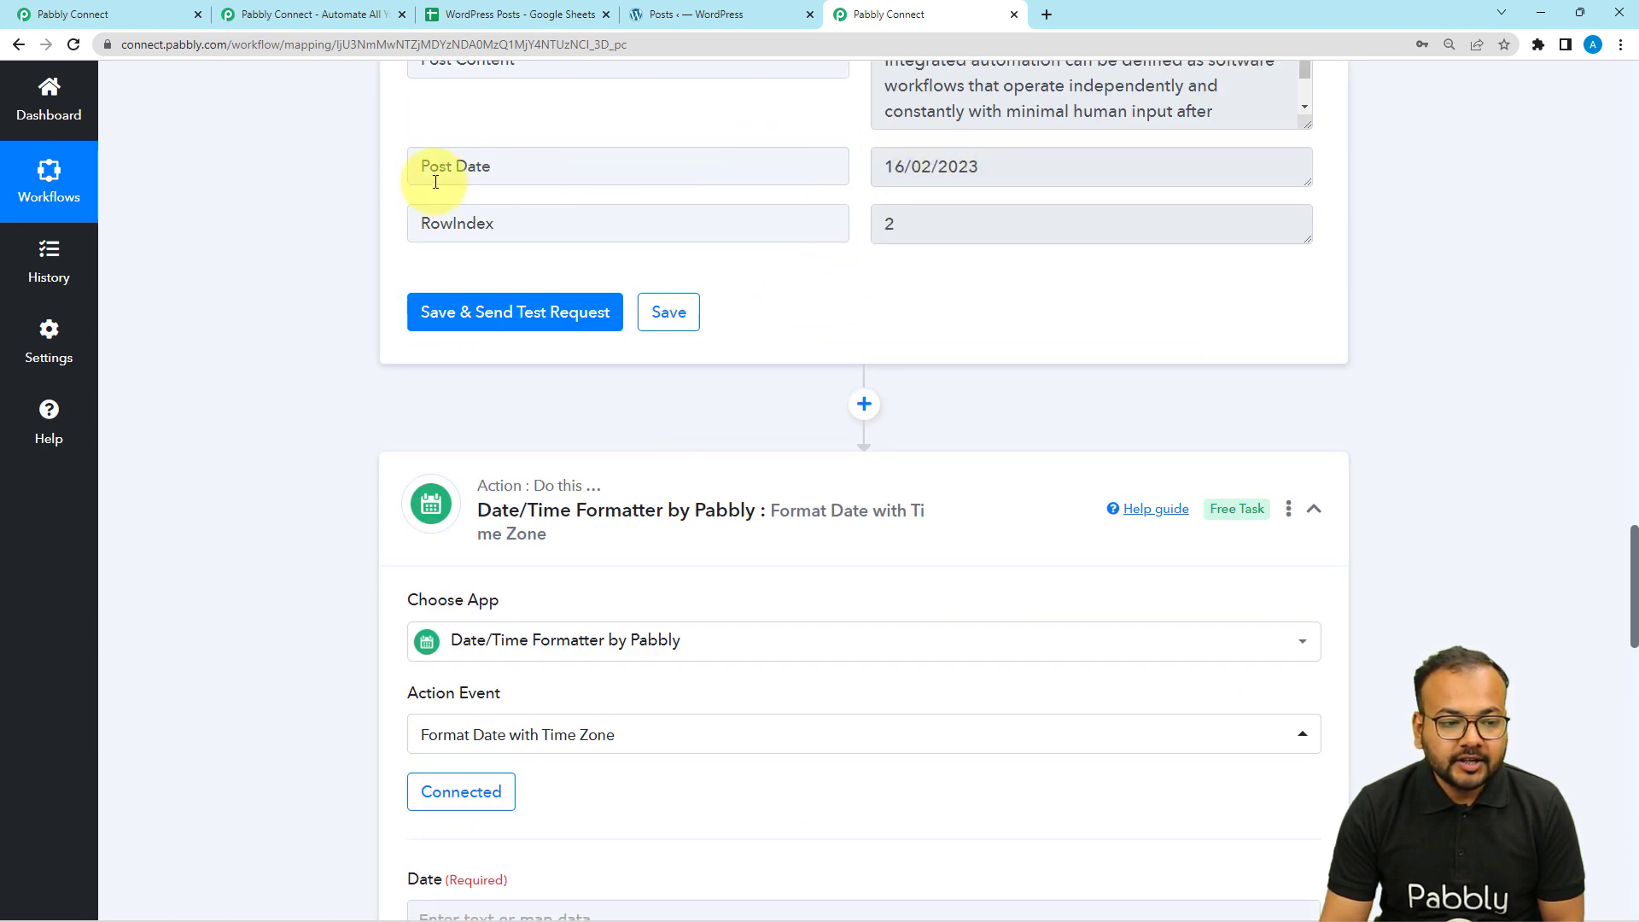
scroll(349, 358, down, 7)
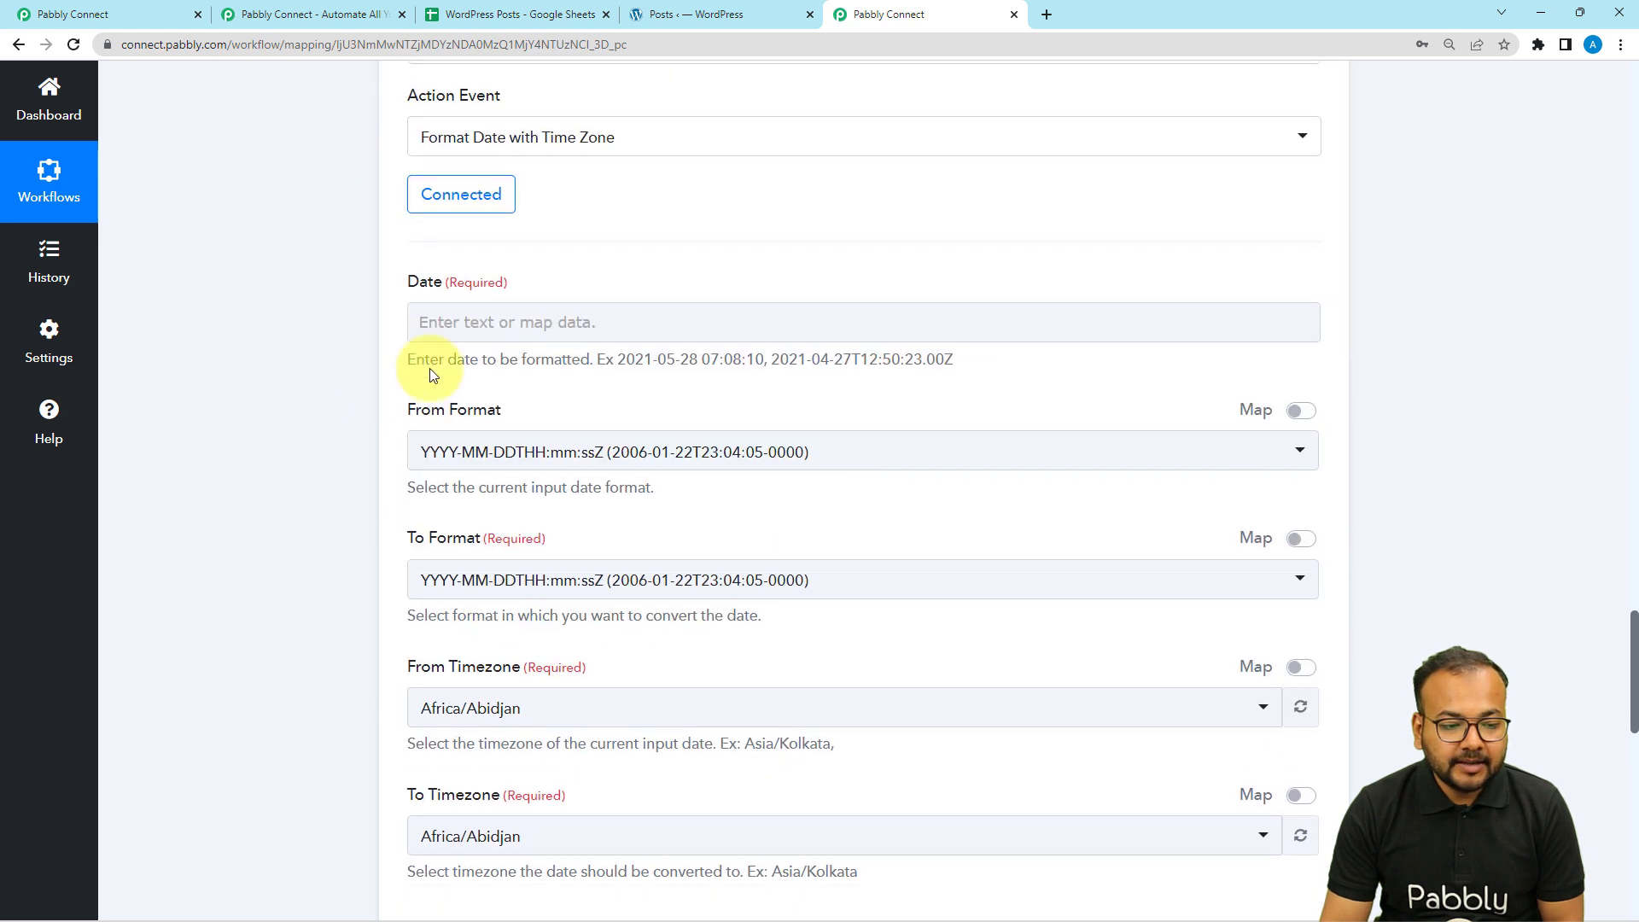
click(448, 326)
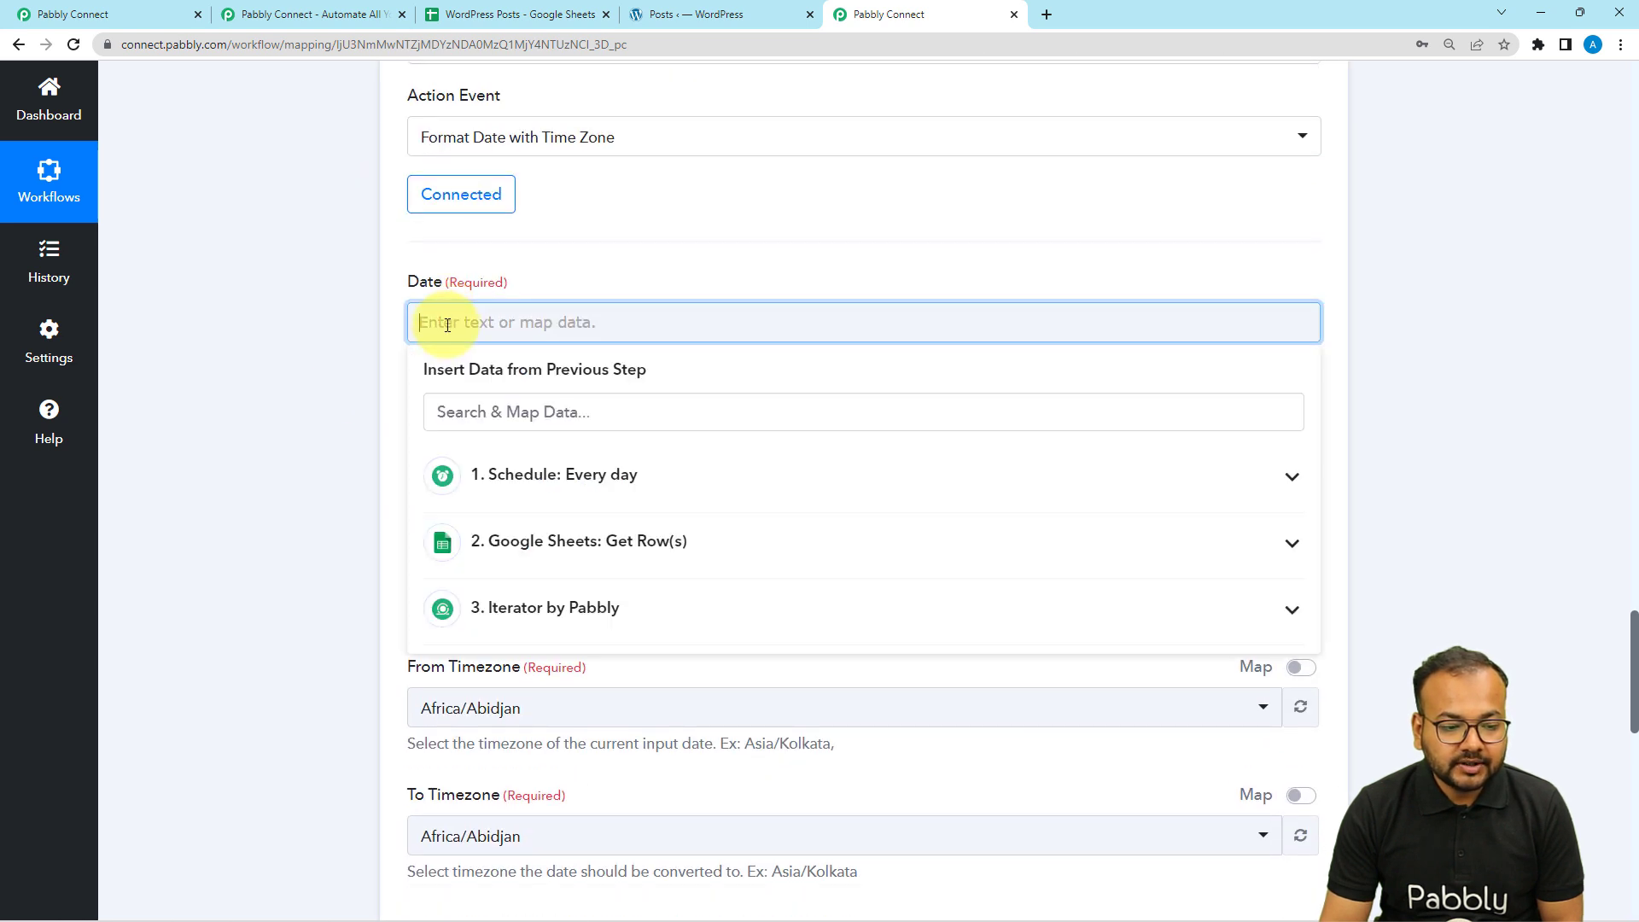
click(502, 625)
click(549, 766)
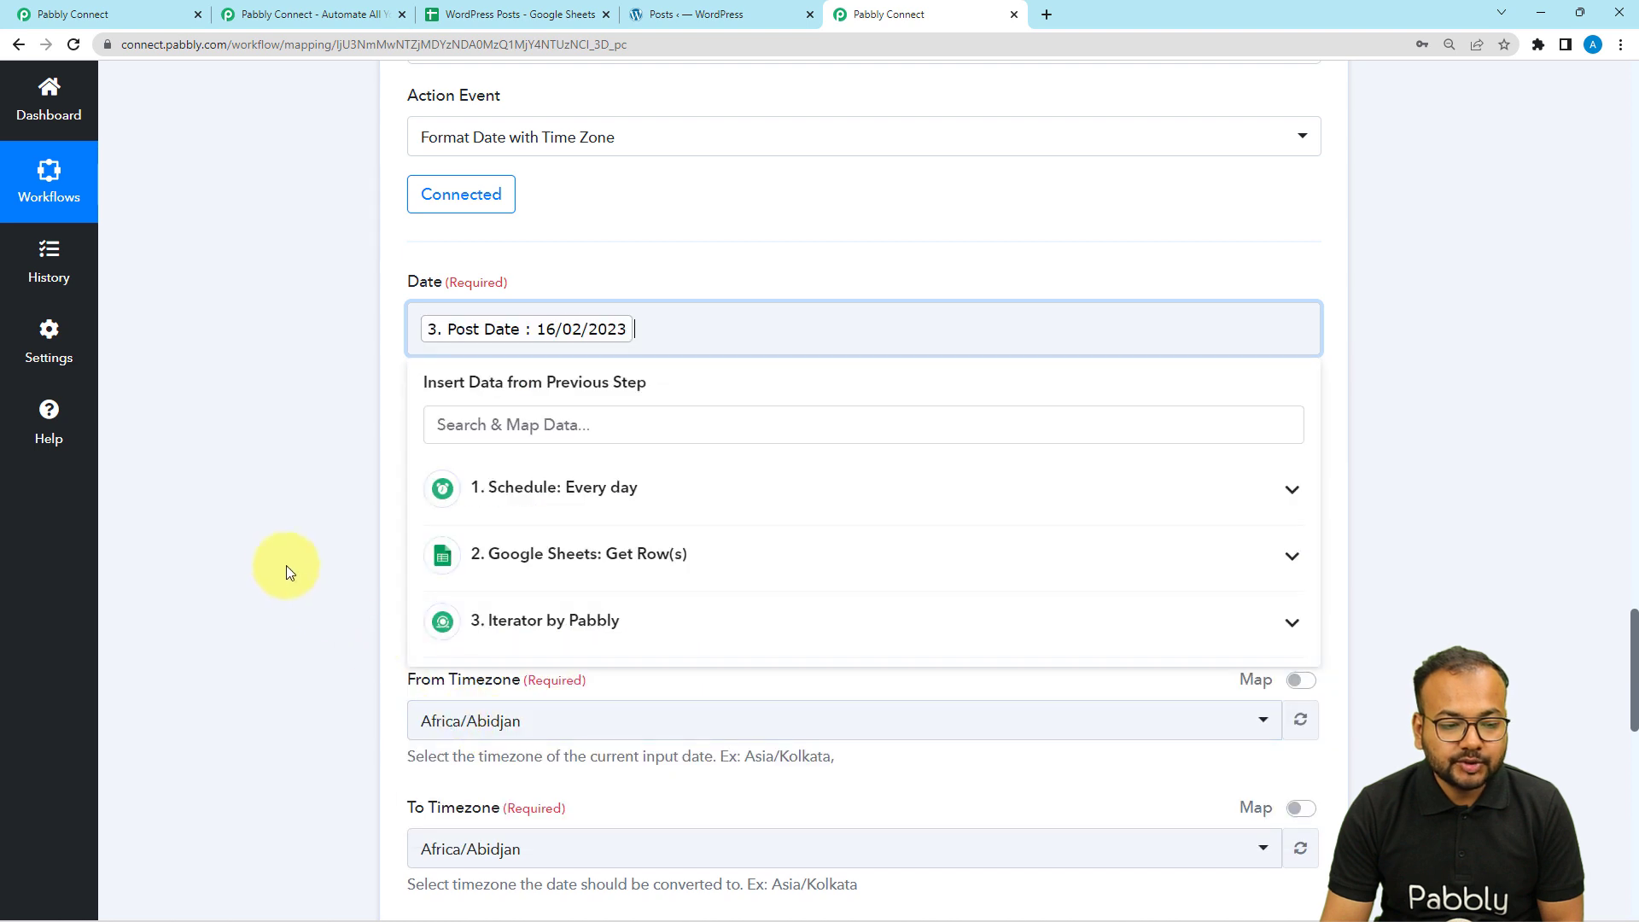
click(280, 558)
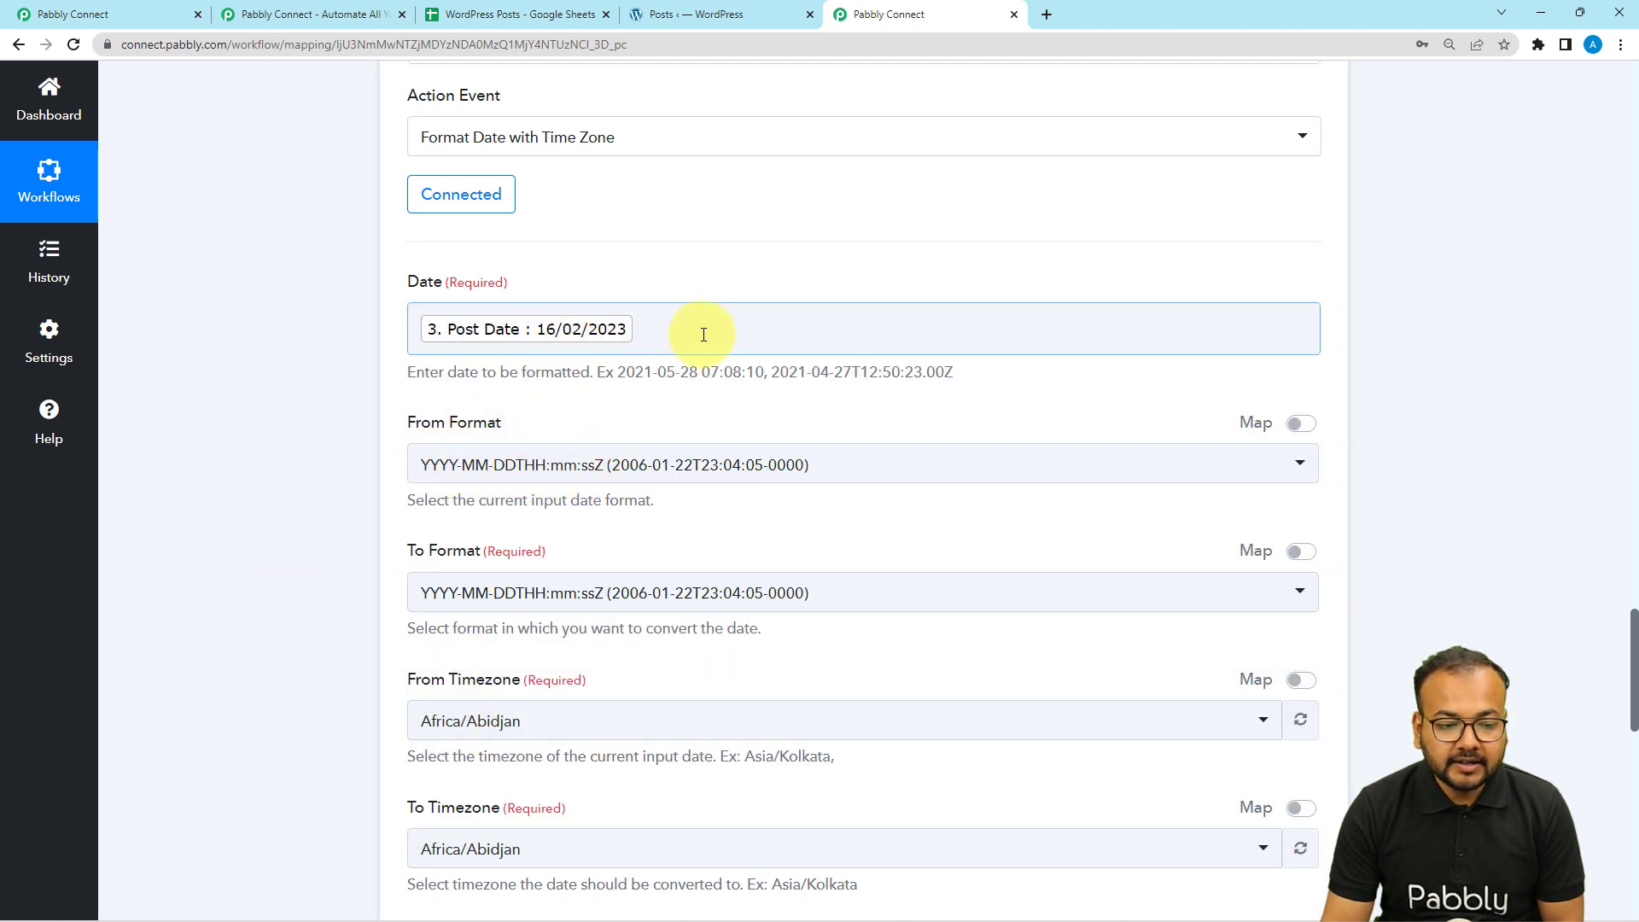
- Set the Date/Time Formatter's From Format to DD/MM/YYYY (22/01/2006)
click(594, 476)
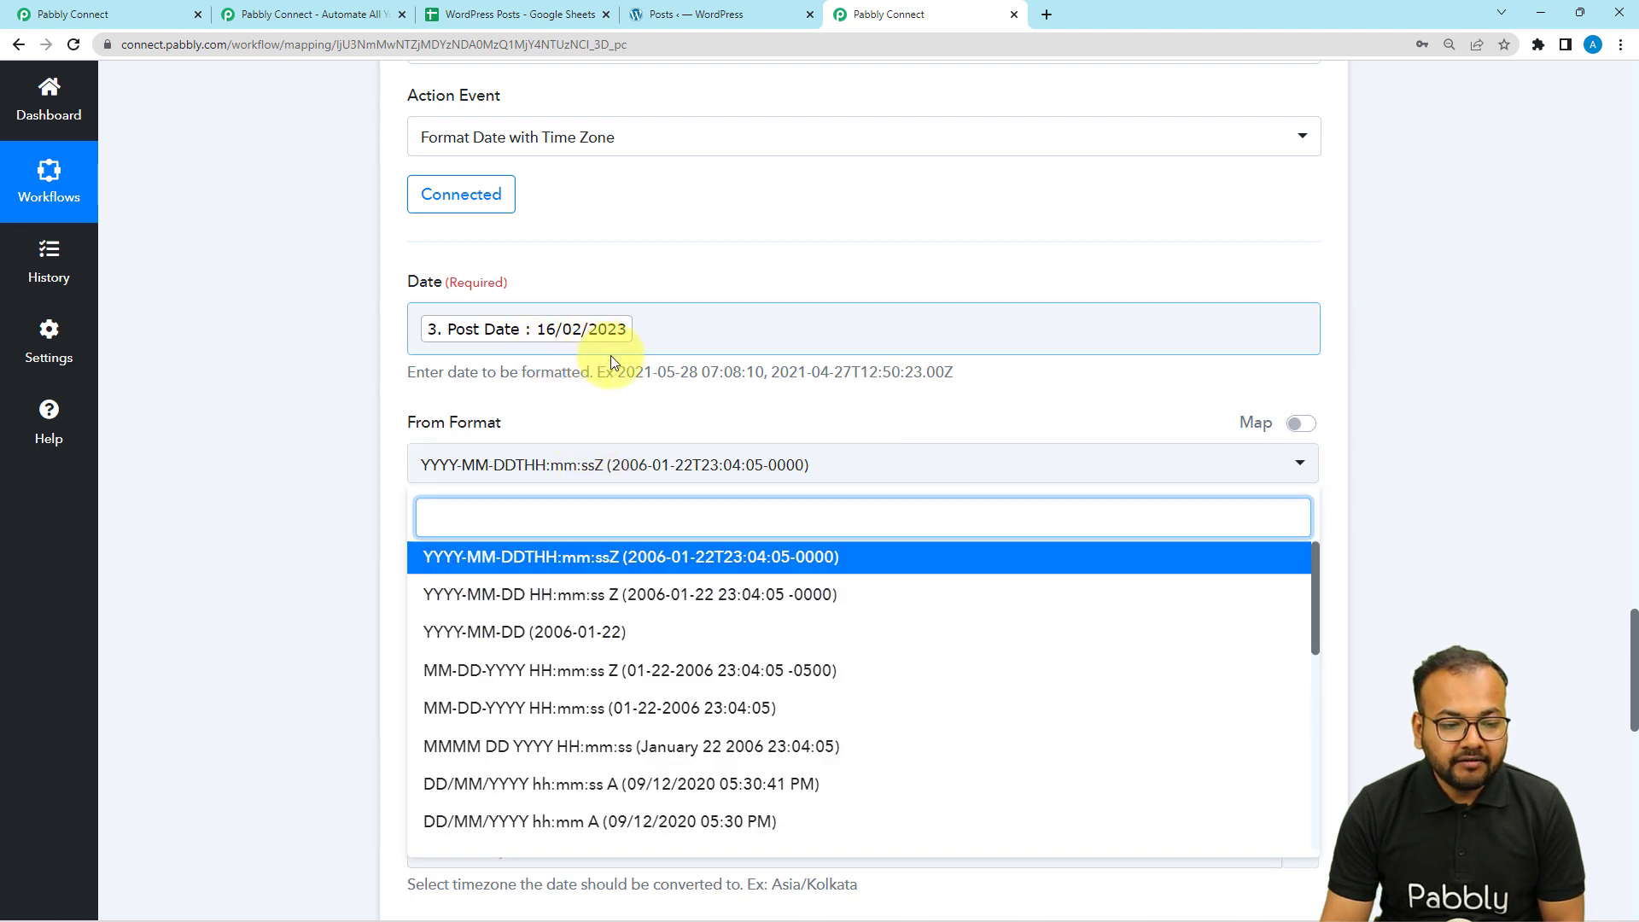
scroll(457, 740, down, 1)
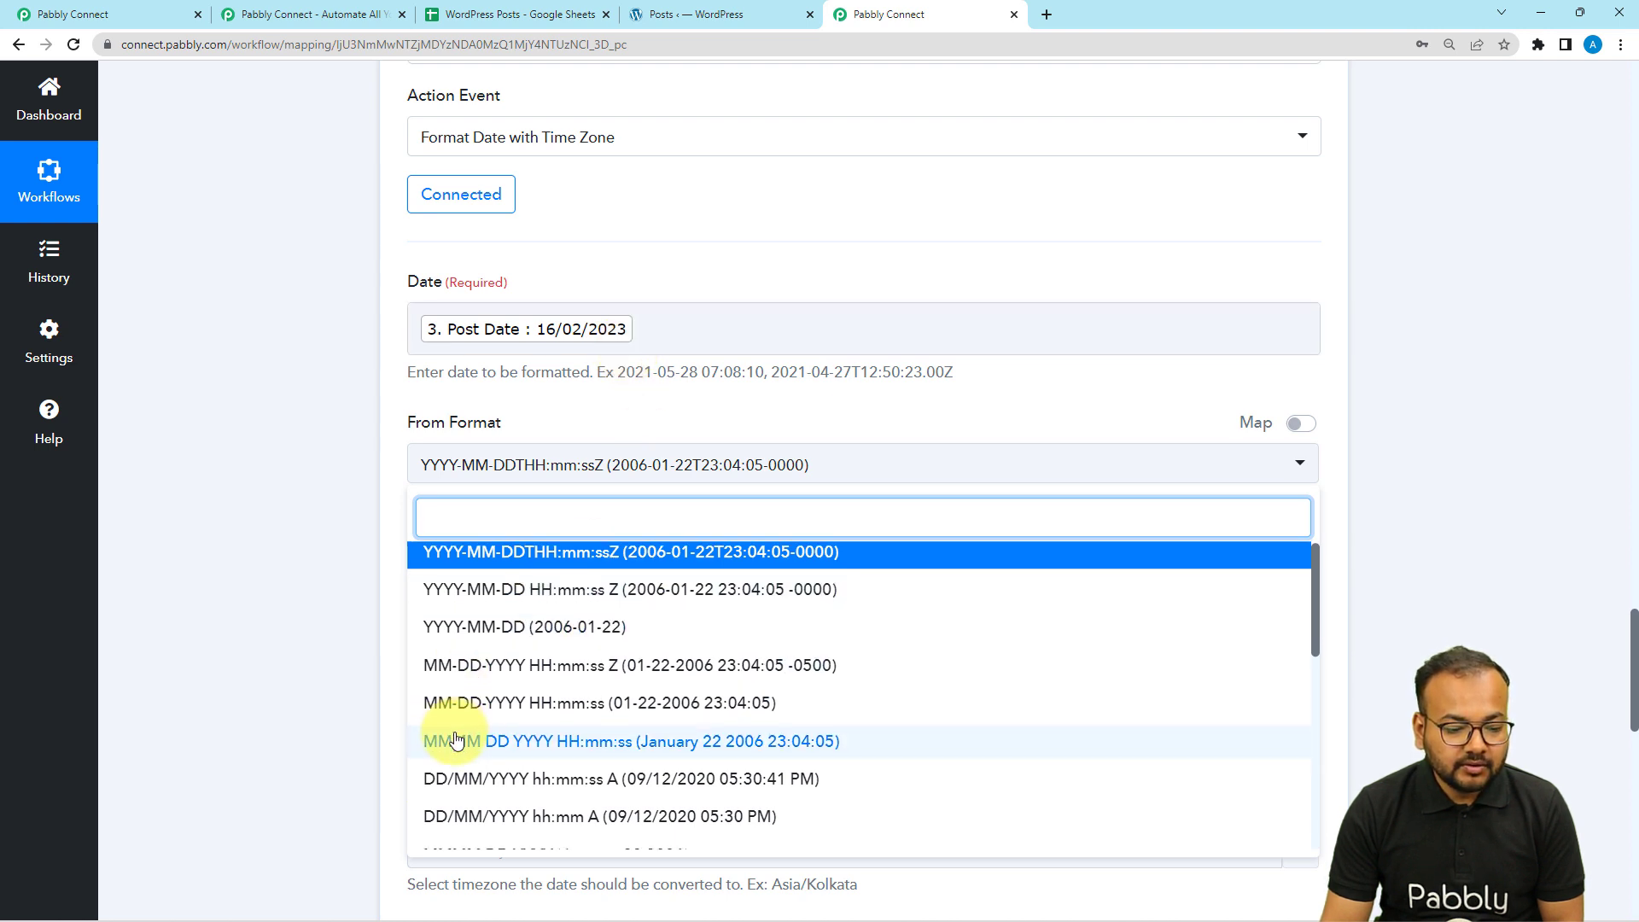
scroll(453, 717, down, 3)
scroll(456, 691, down, 1)
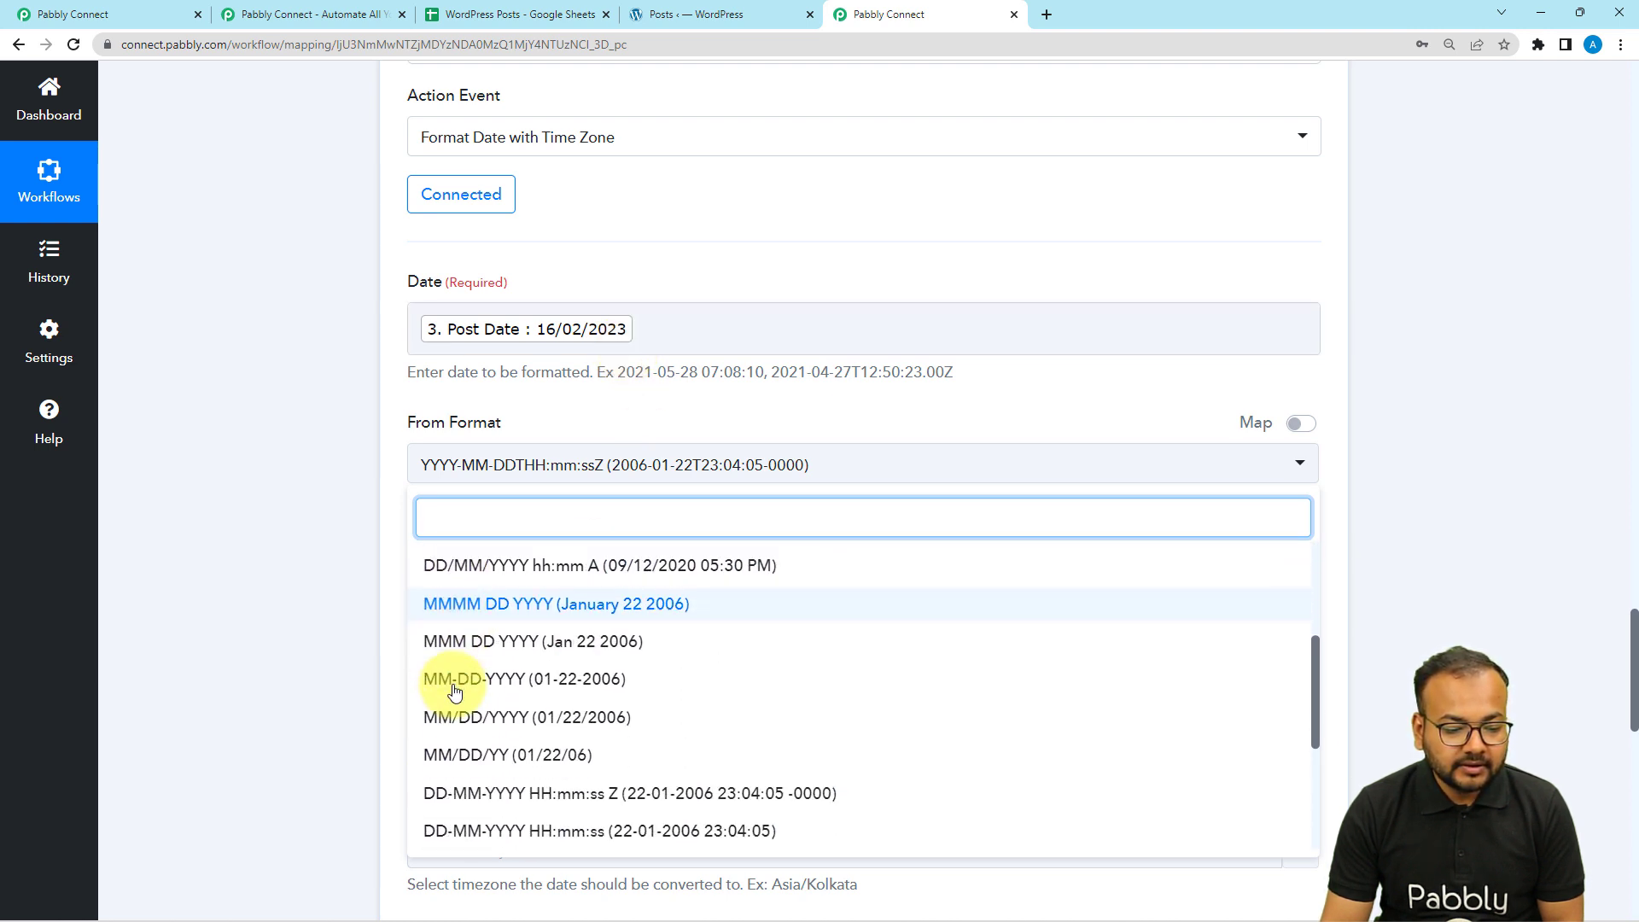
scroll(461, 709, down, 3)
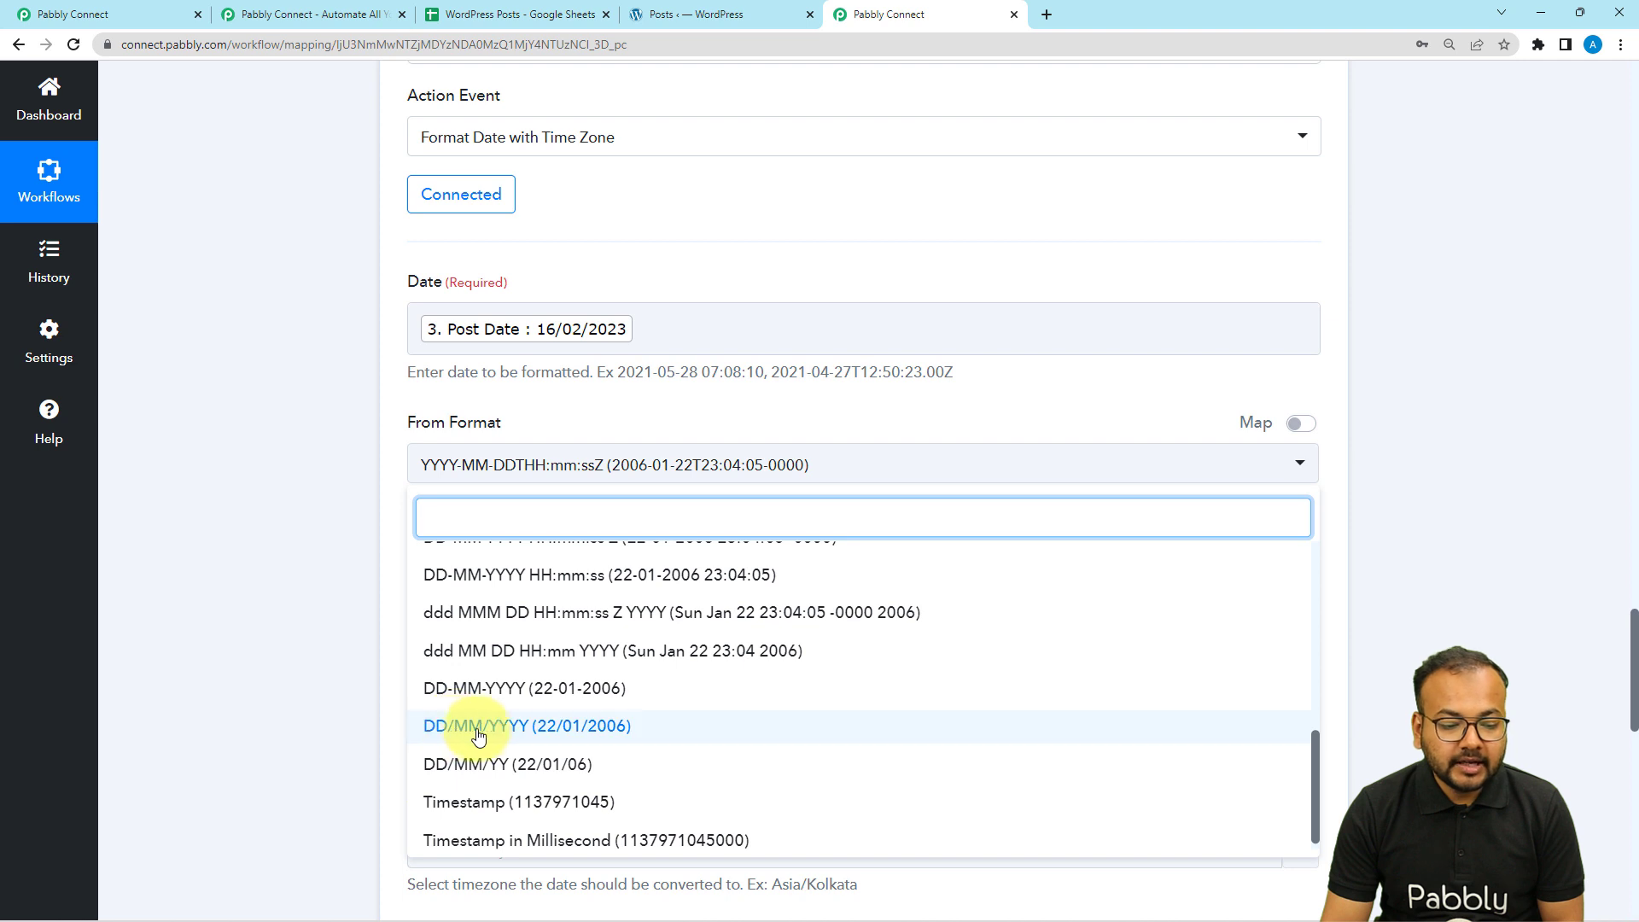
click(497, 734)
- Check the format required for the Delay Date and set the Date/Time Formatter's To Format to YYYY-MM-DD HH:mm:ss
scroll(278, 570, down, 3)
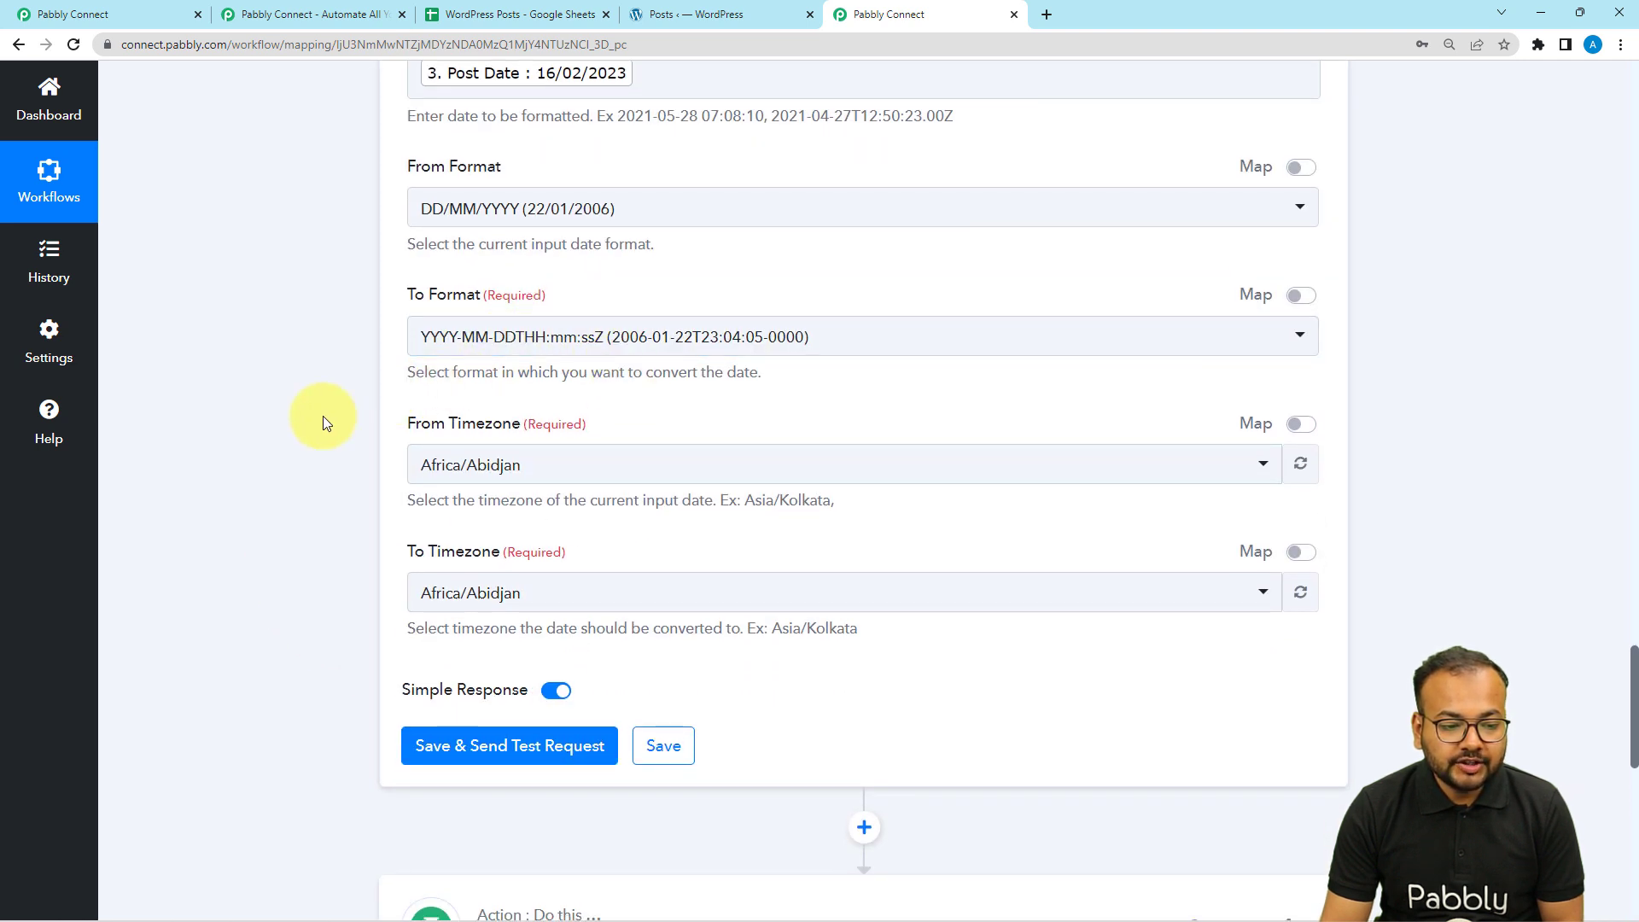
scroll(323, 416, down, 12)
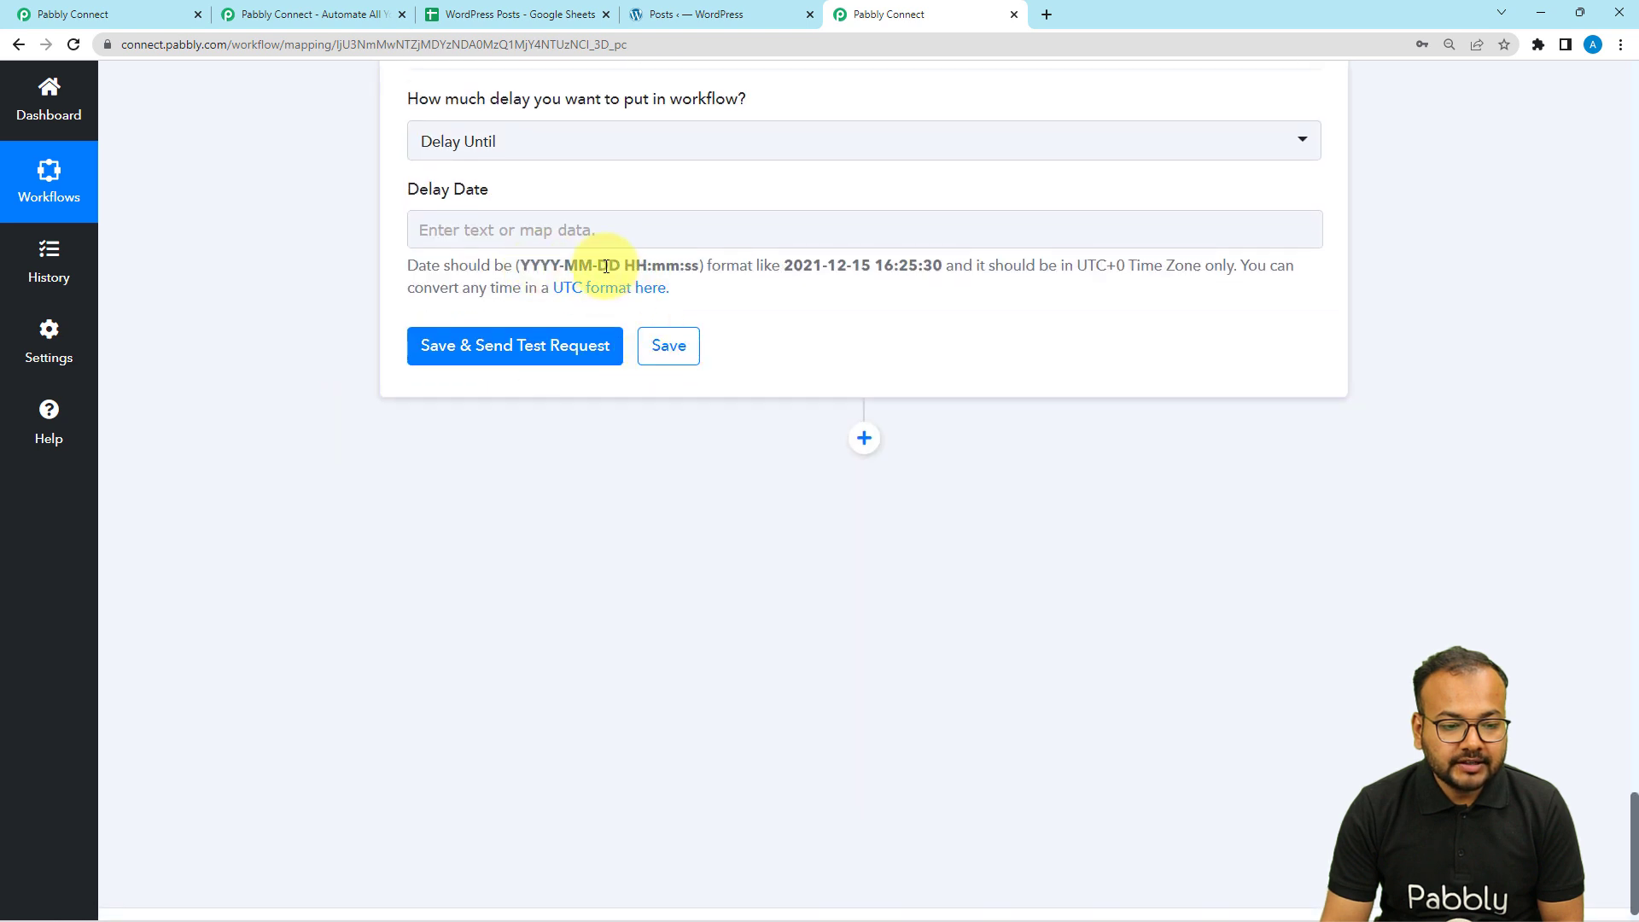
scroll(379, 305, up, 9)
scroll(314, 340, up, 2)
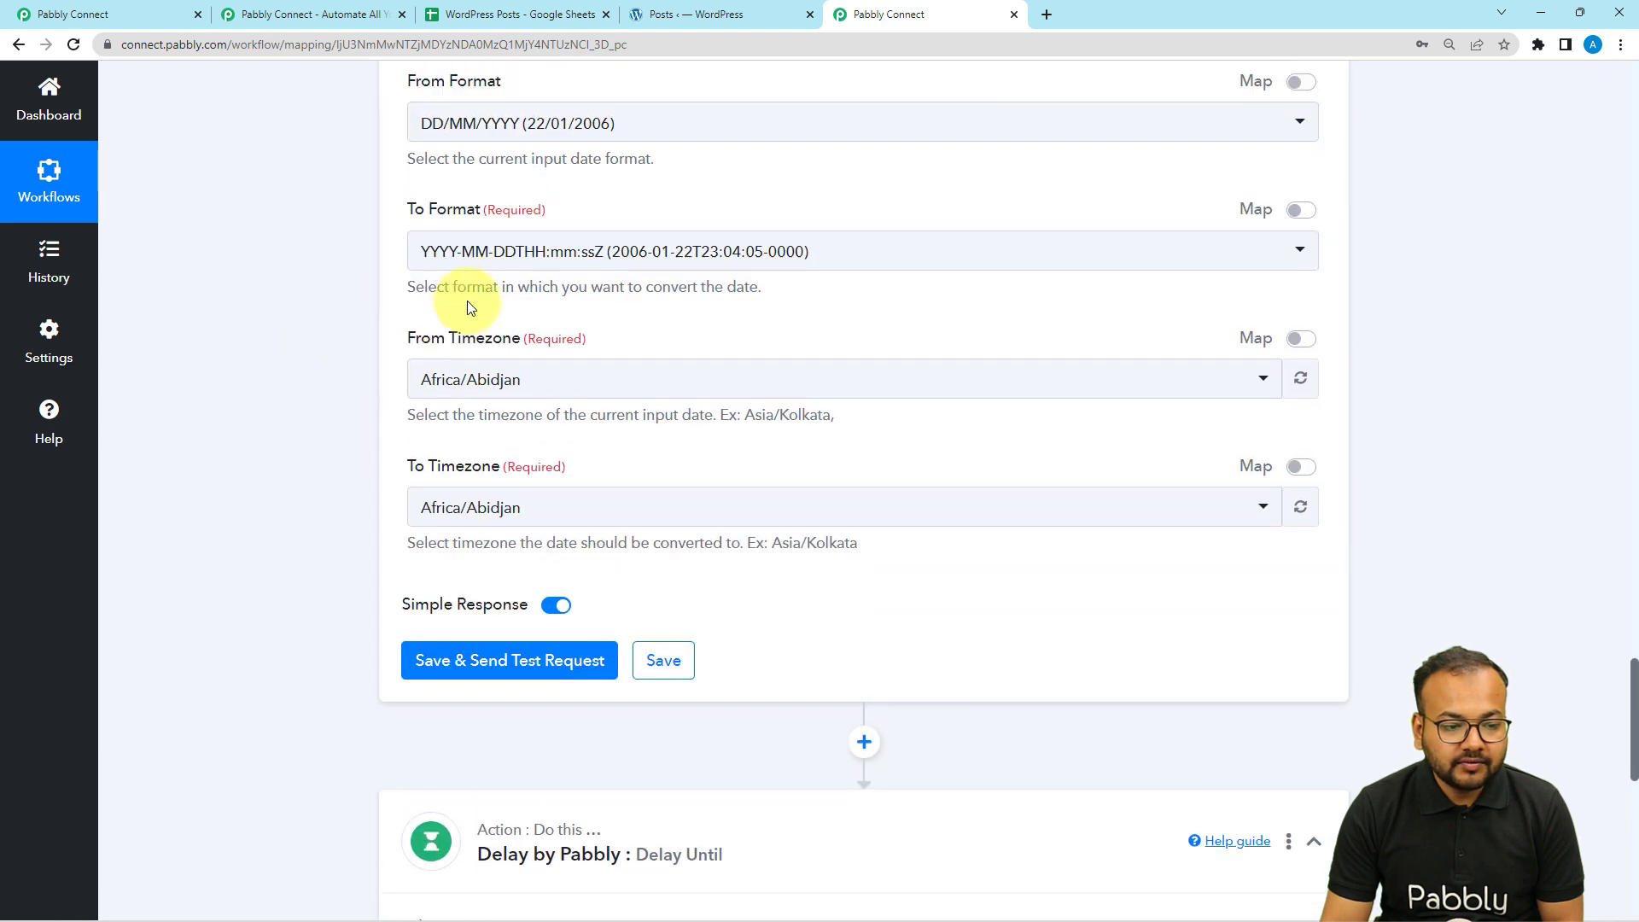
click(470, 252)
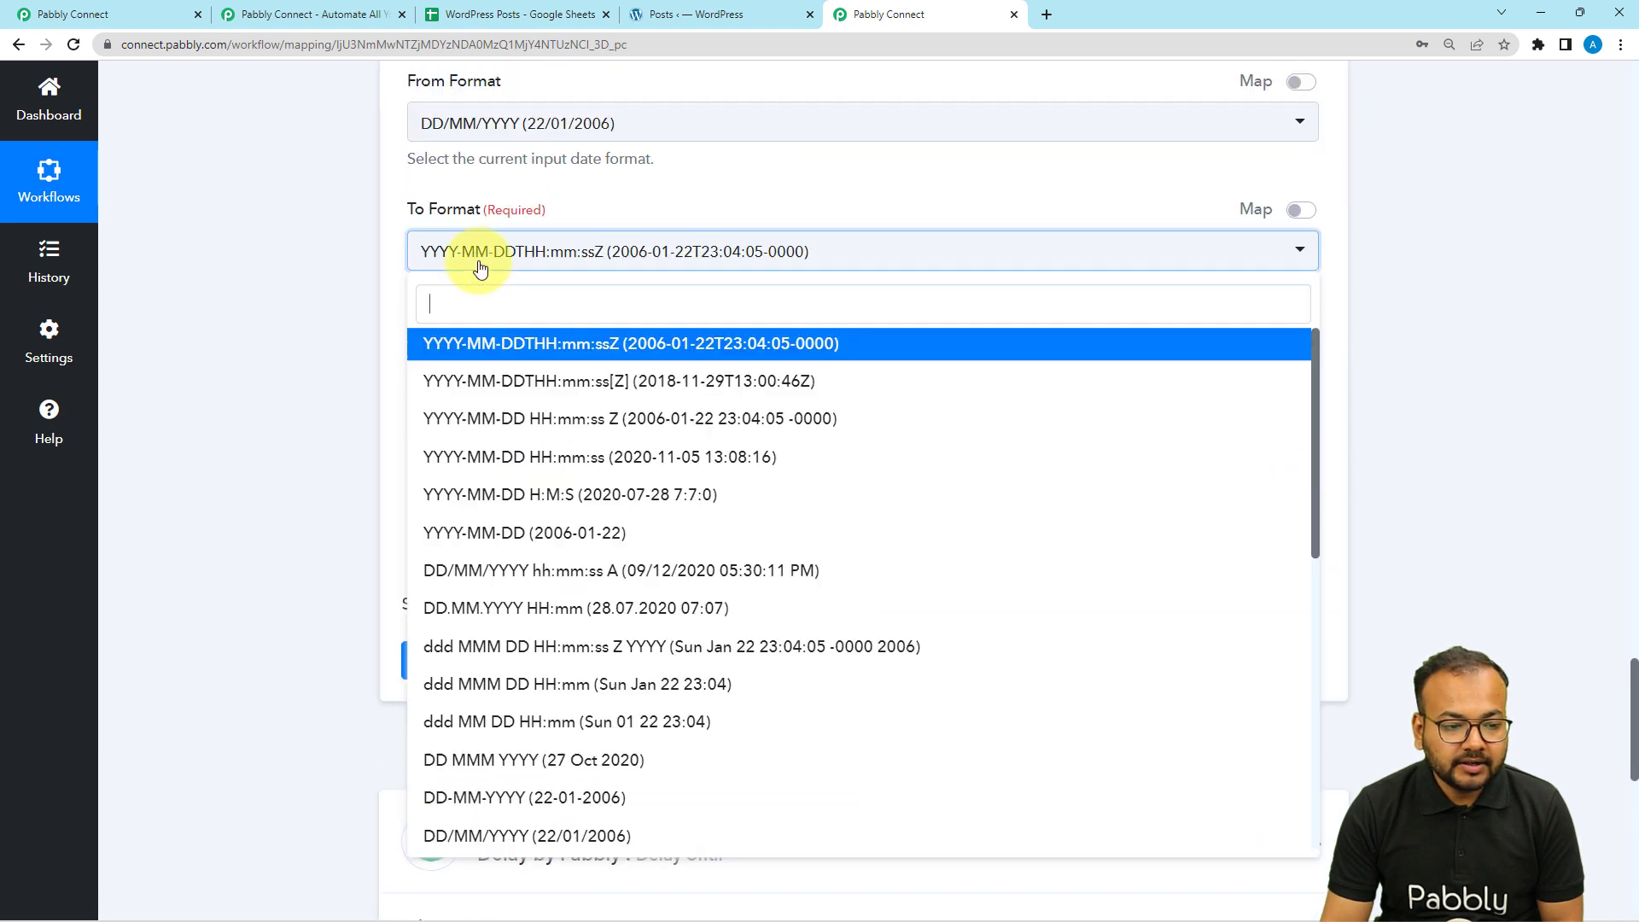
click(476, 461)
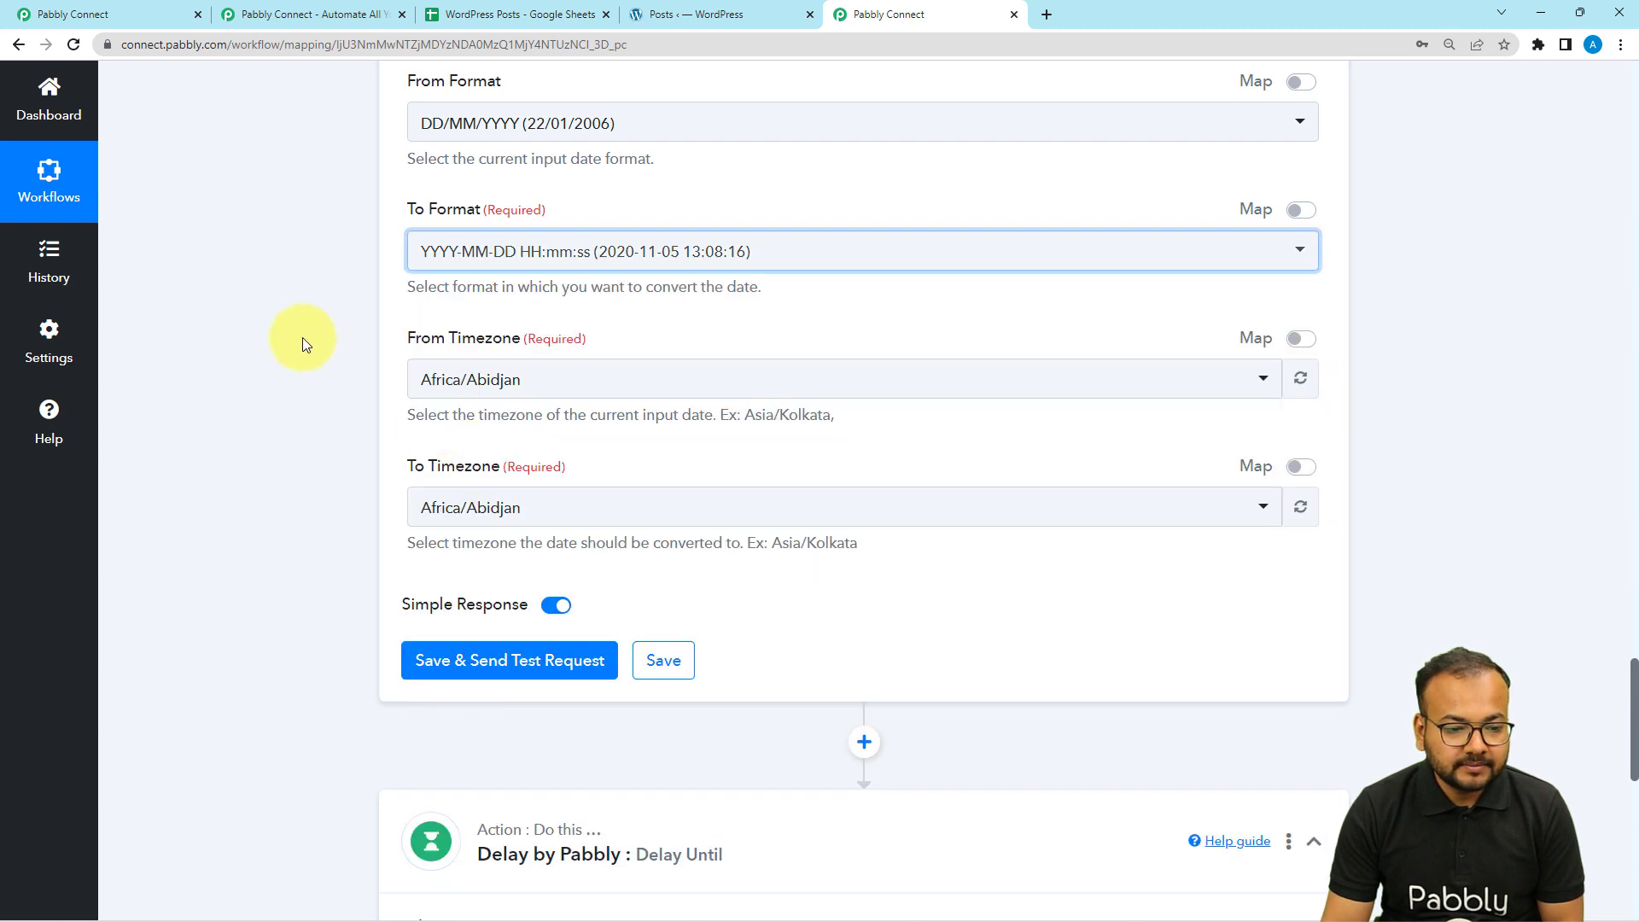
- Set both the From Timezone and the To Timezone of the Date/Time Formatter to Asia/Kolkata
scroll(302, 340, down, 6)
scroll(302, 336, up, 7)
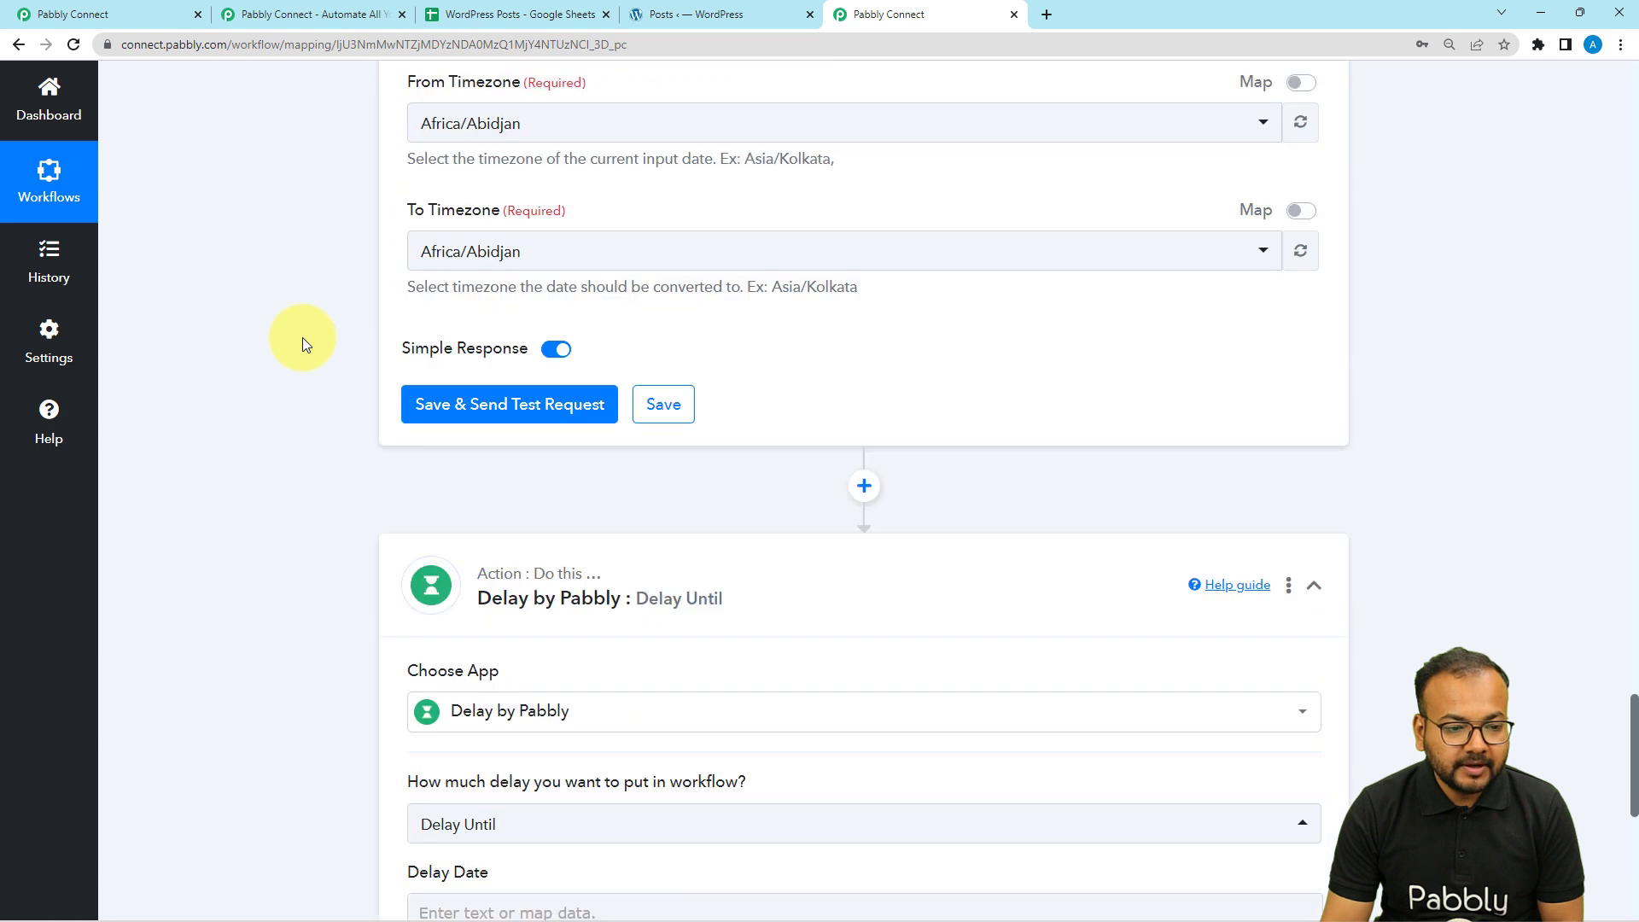
click(624, 389)
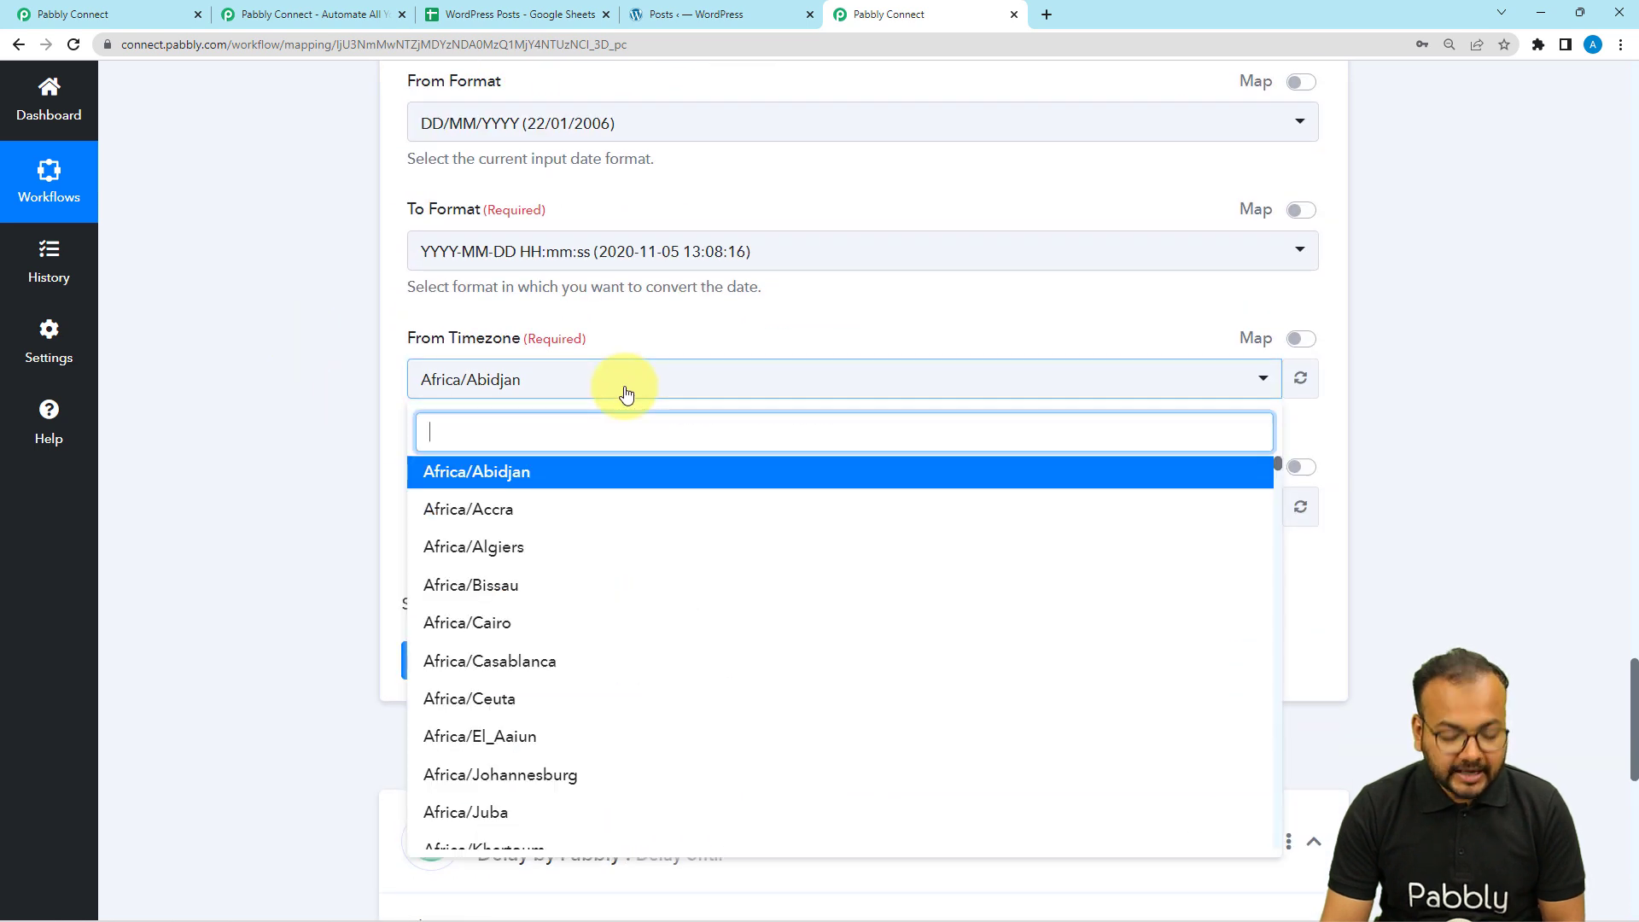
text(kol)
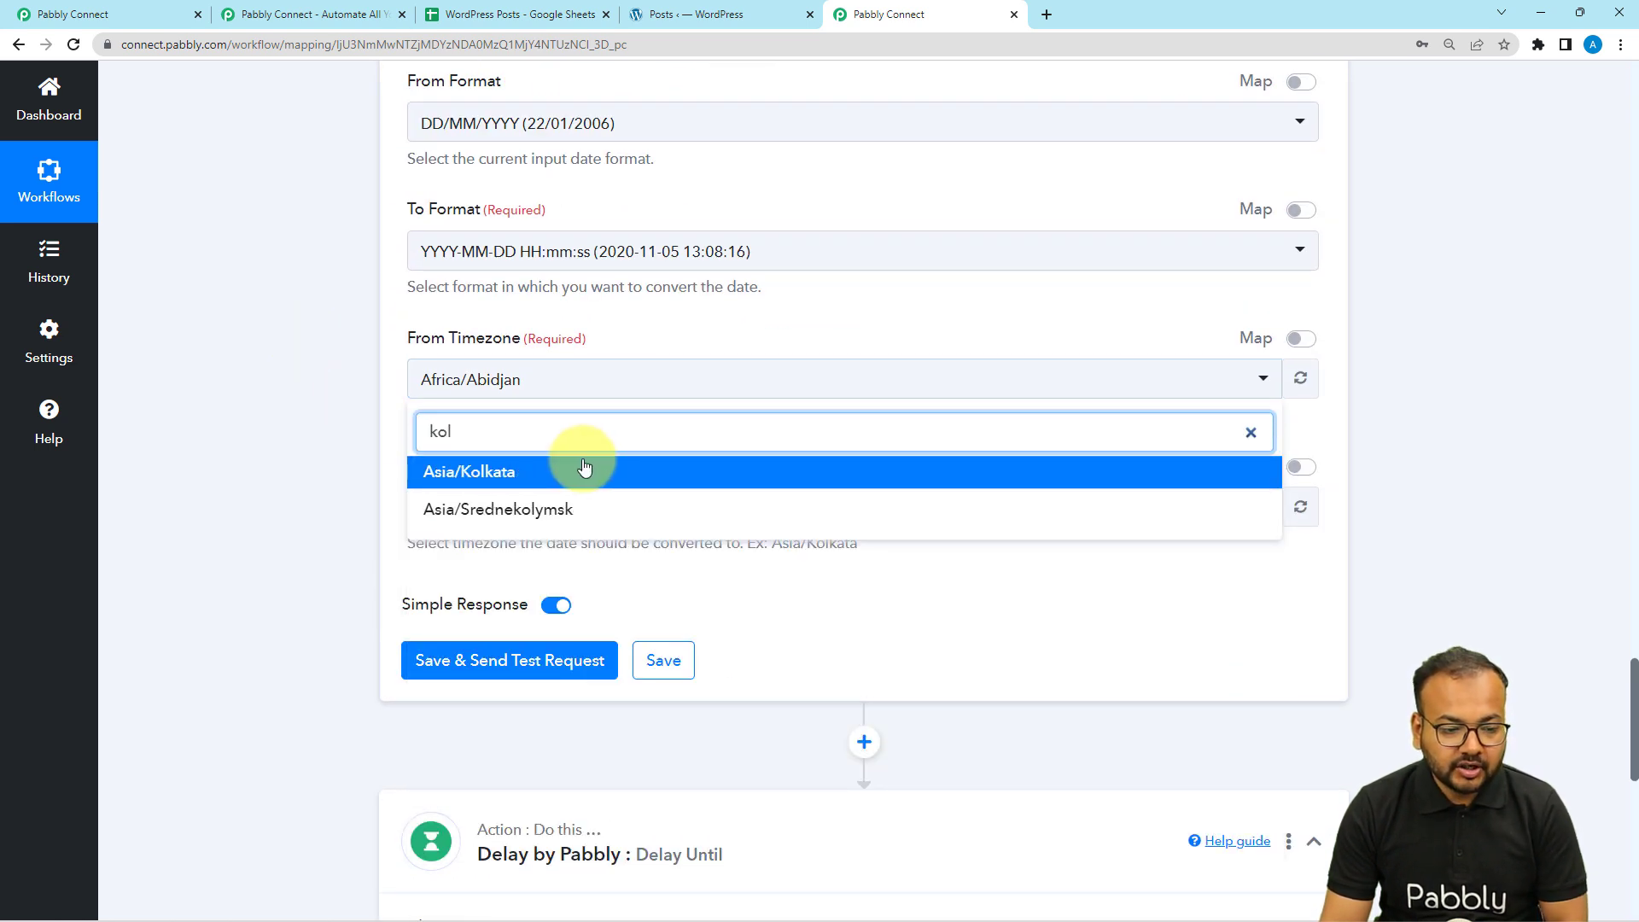
click(586, 467)
click(436, 505)
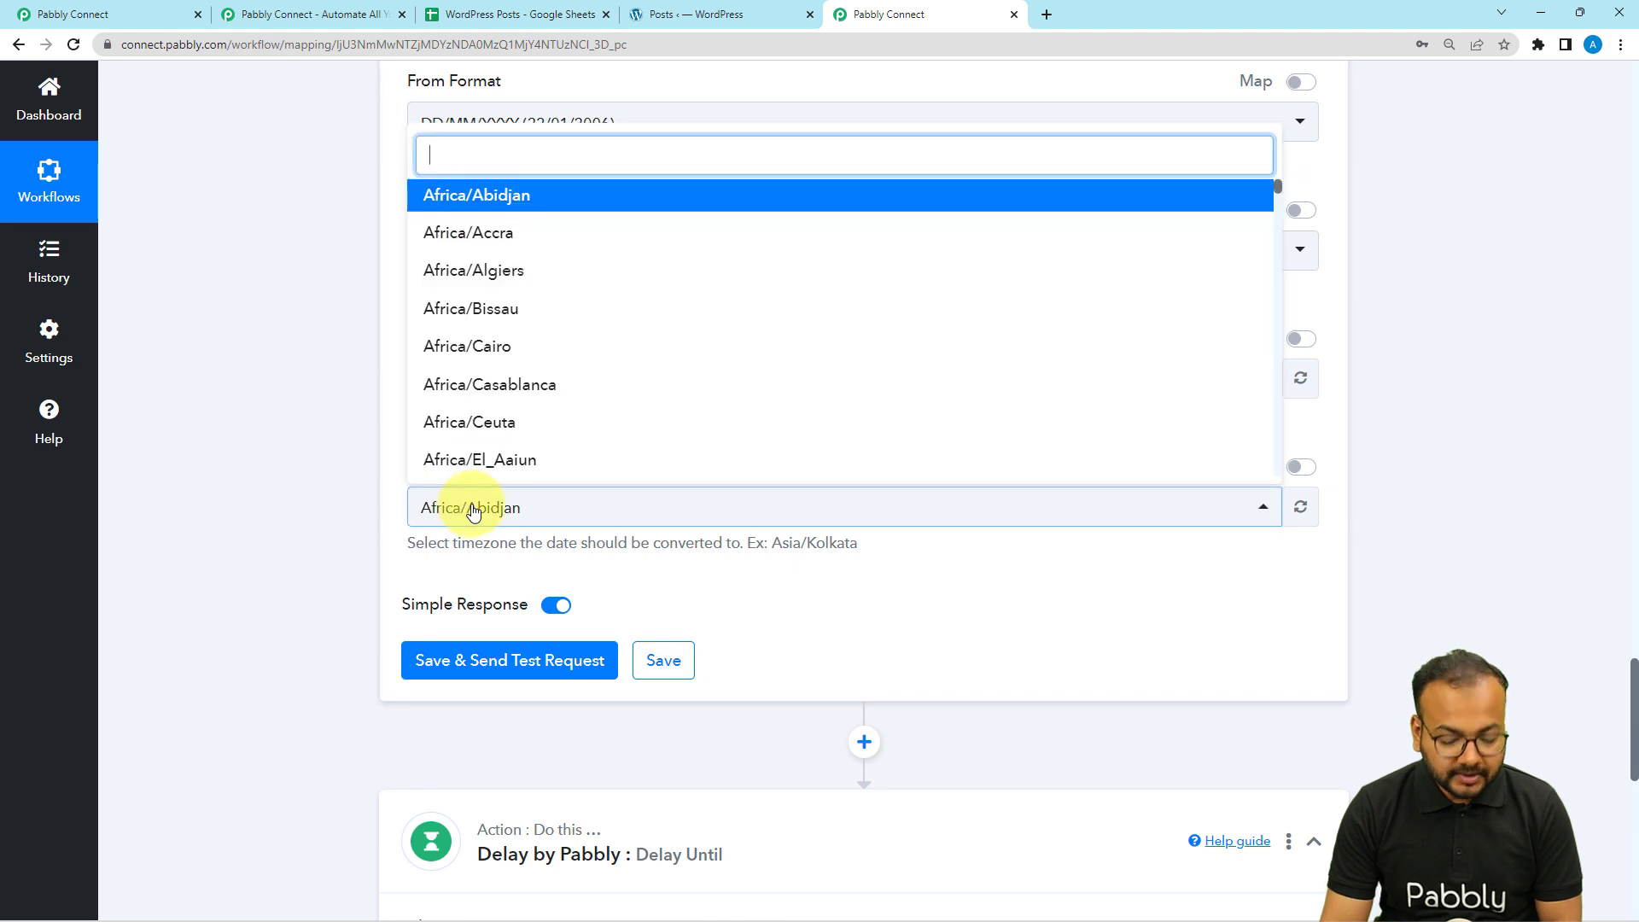
text(kol)
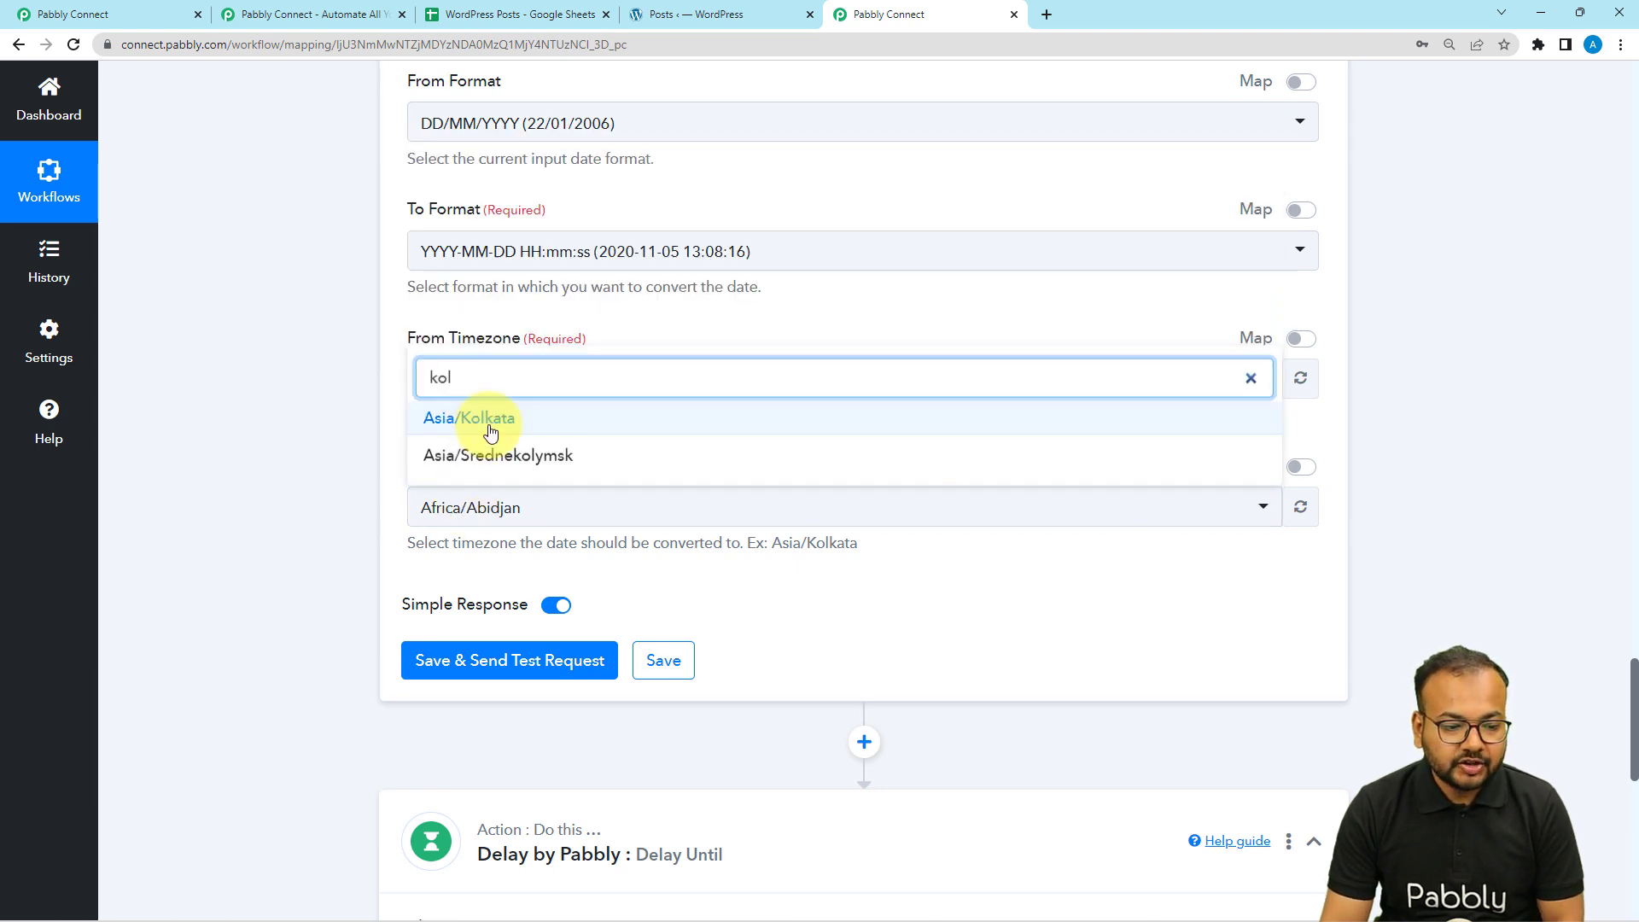
click(464, 419)
- Save the Date/Time Formatter step and send its test request
scroll(306, 392, down, 3)
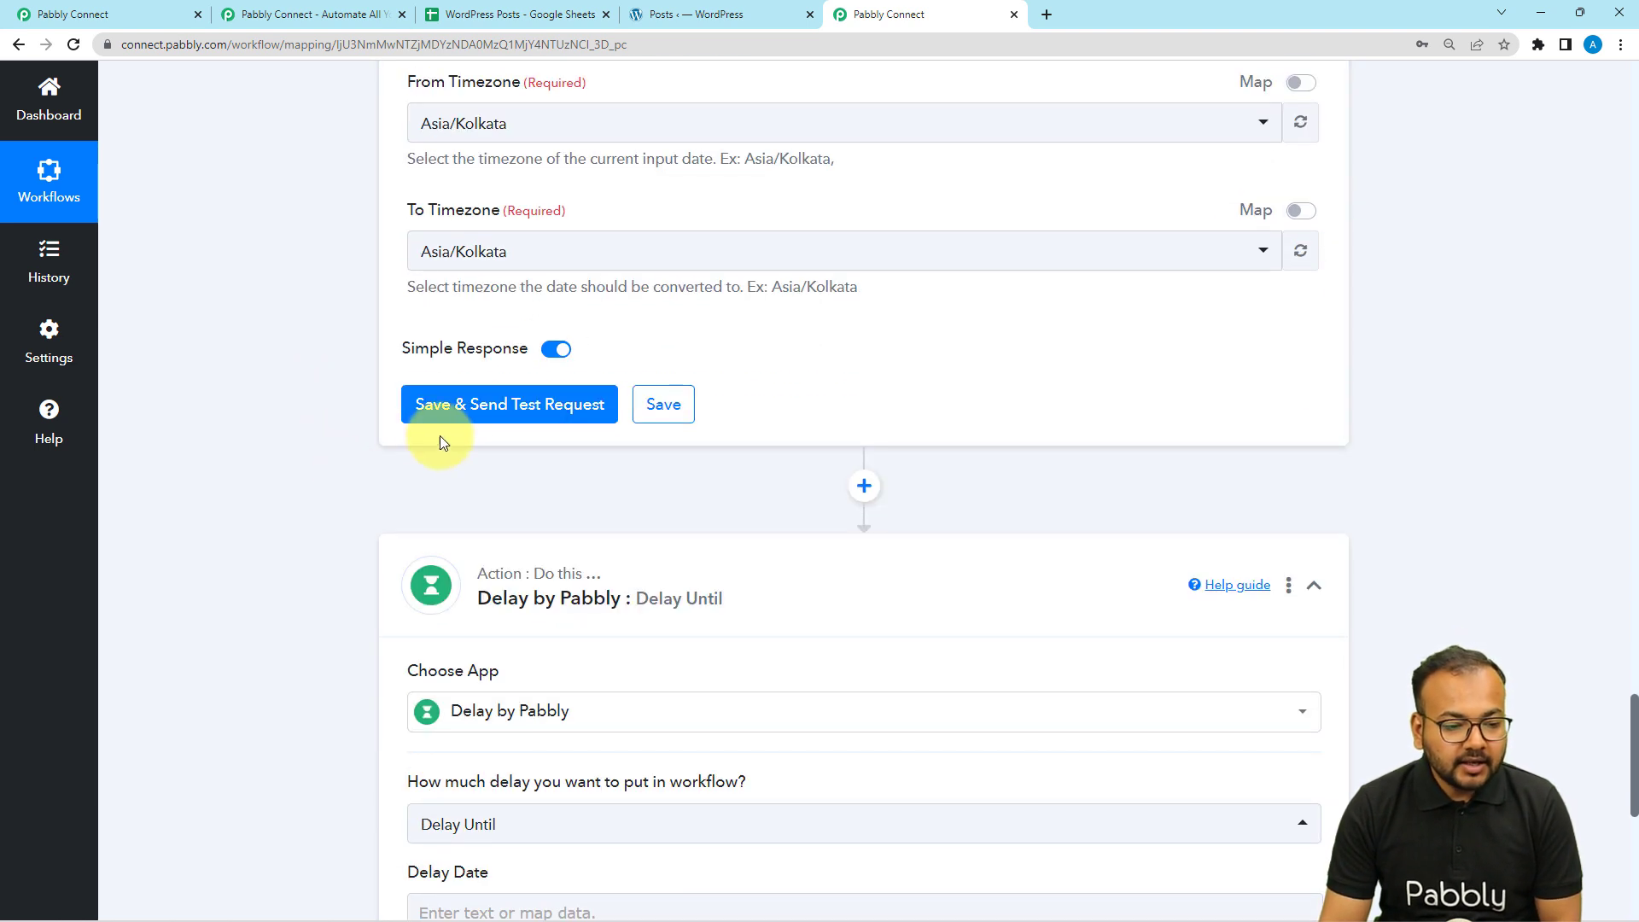
click(439, 410)
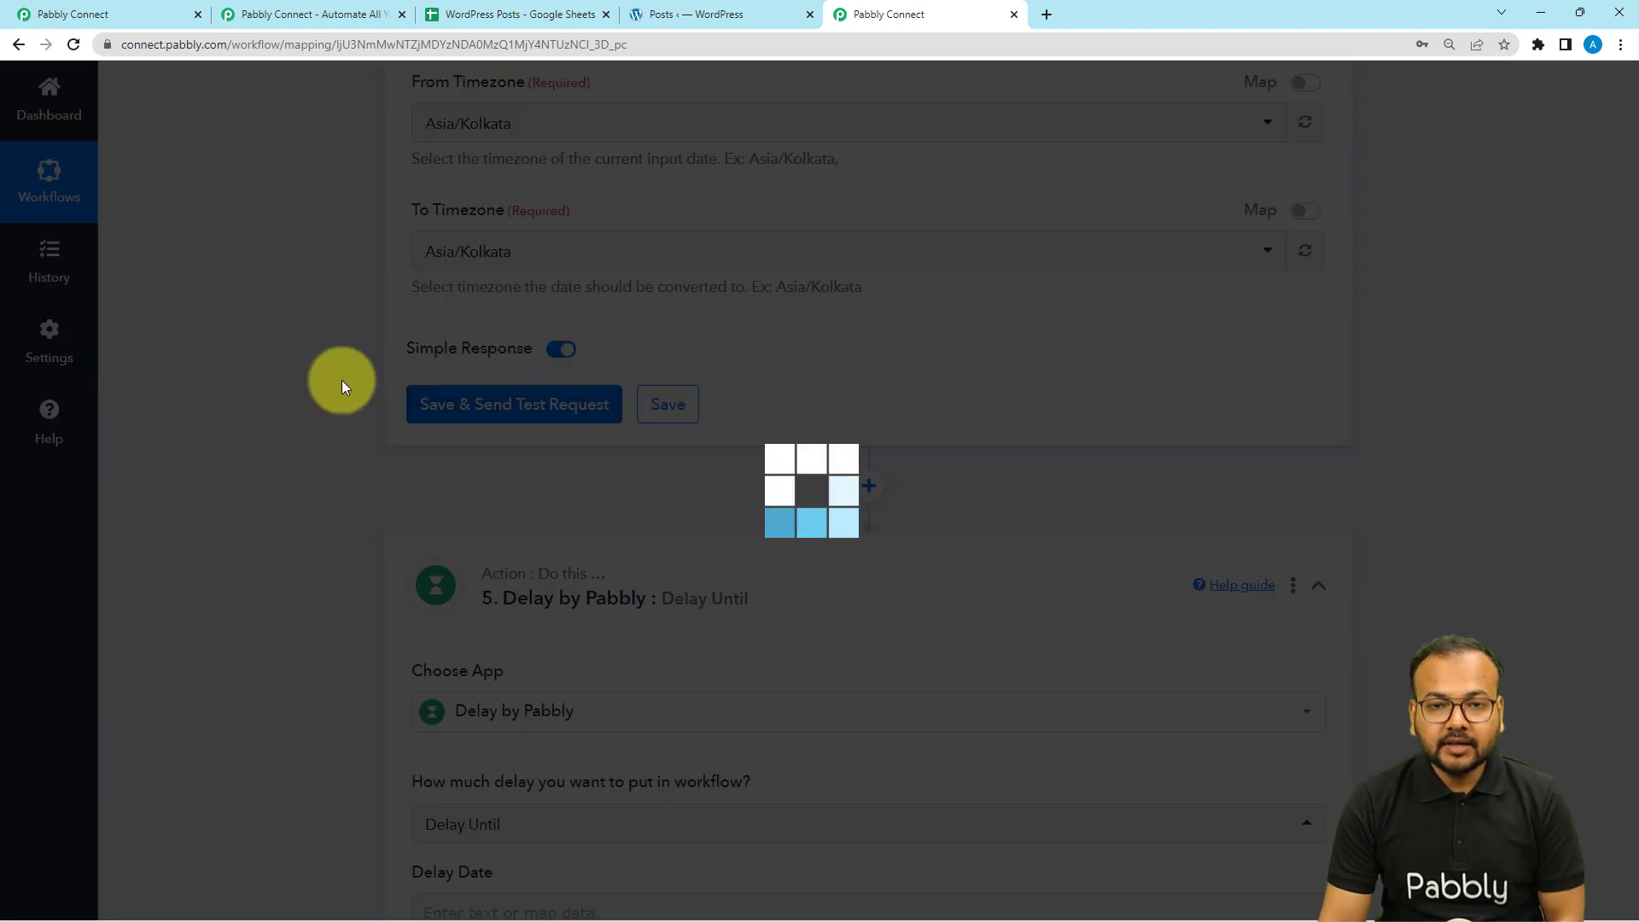
scroll(382, 391, down, 2)
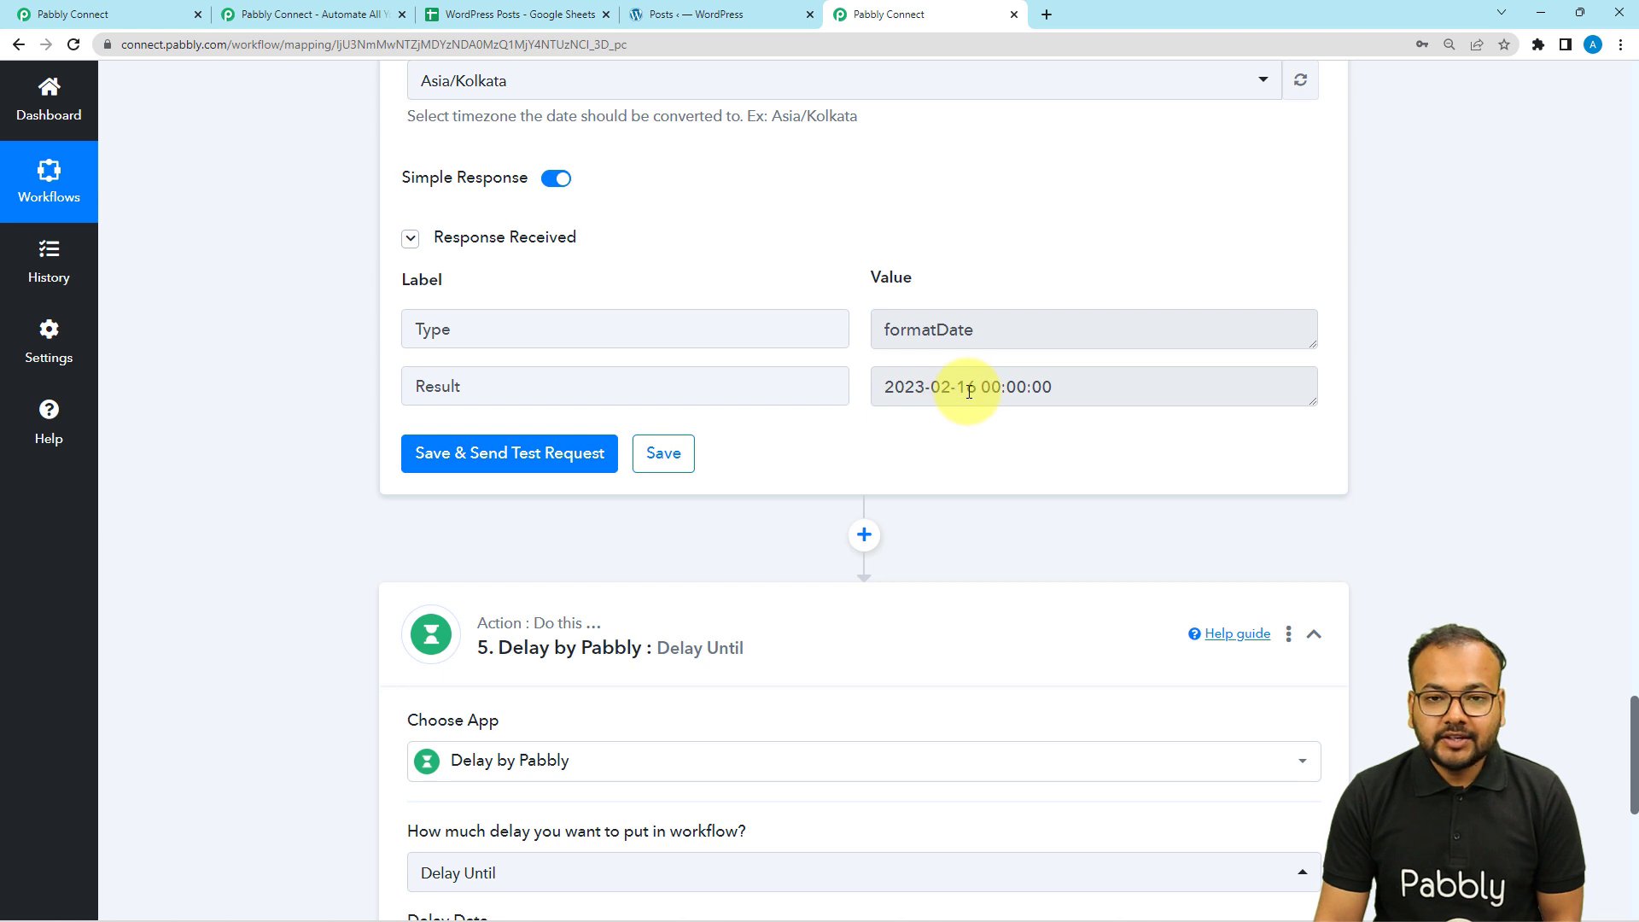
scroll(401, 387, down, 9)
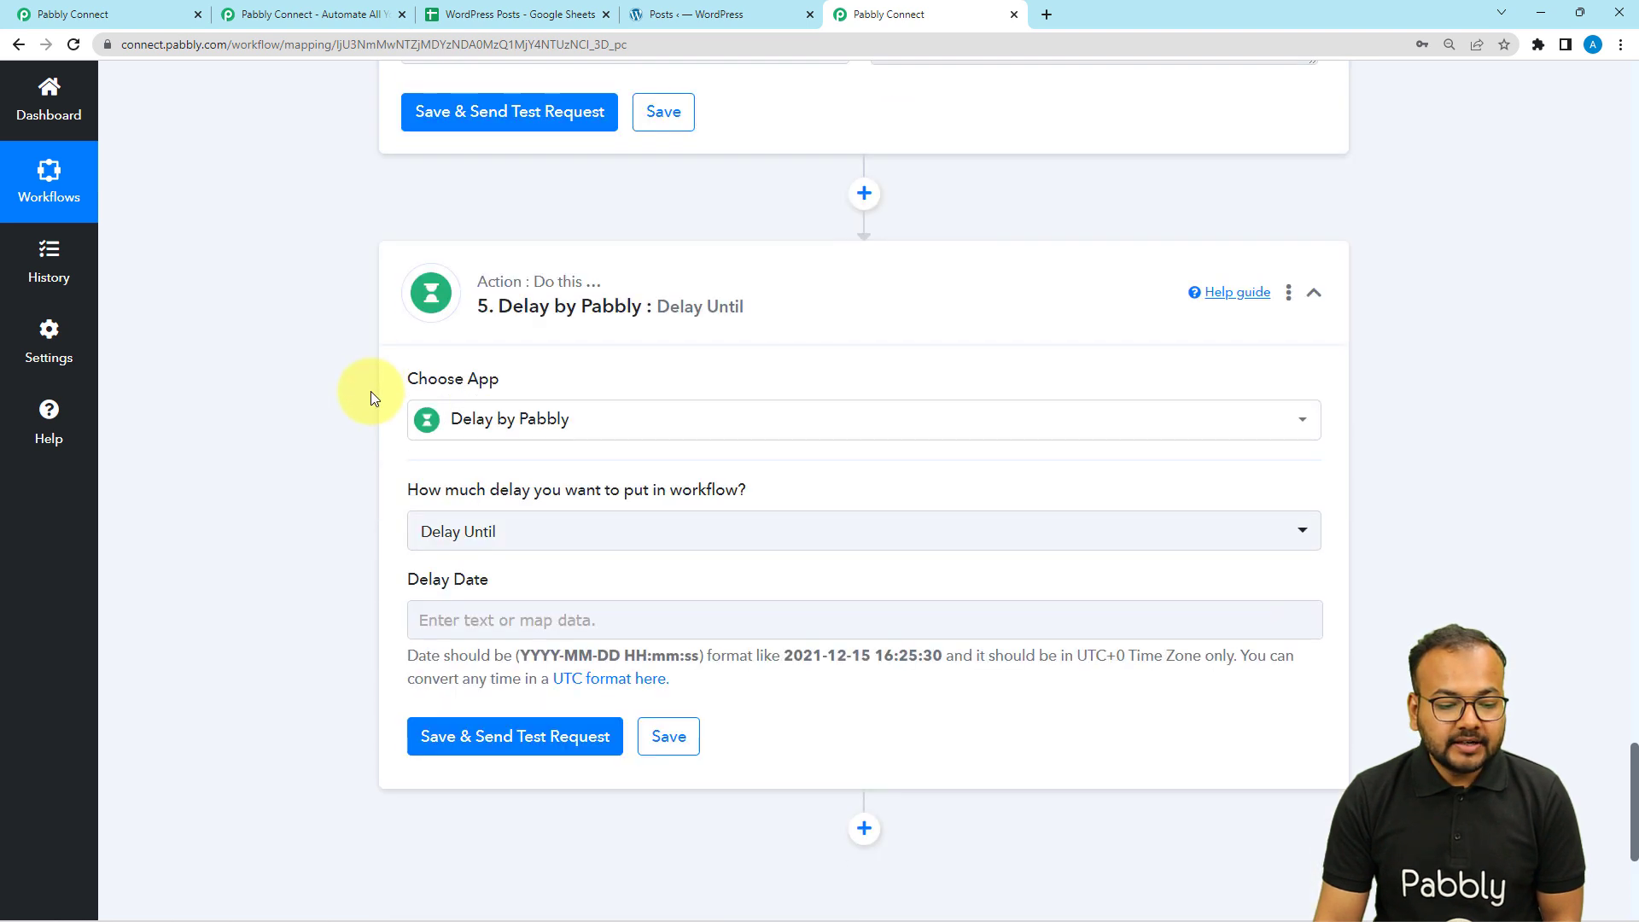
click(439, 195)
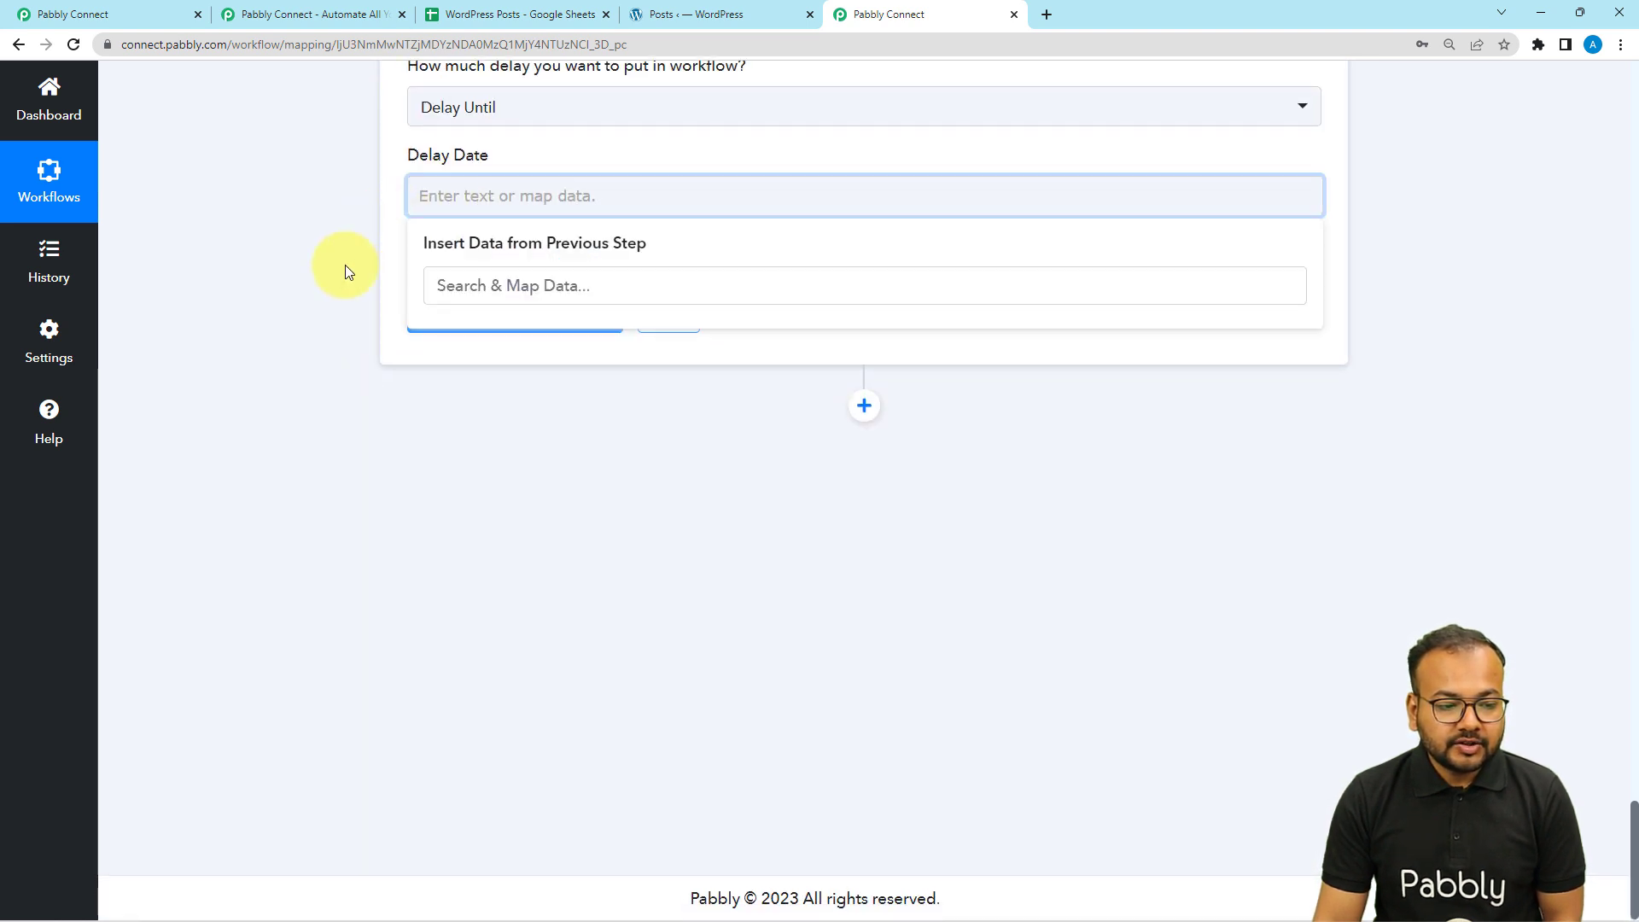
scroll(345, 270, up, 3)
click(331, 293)
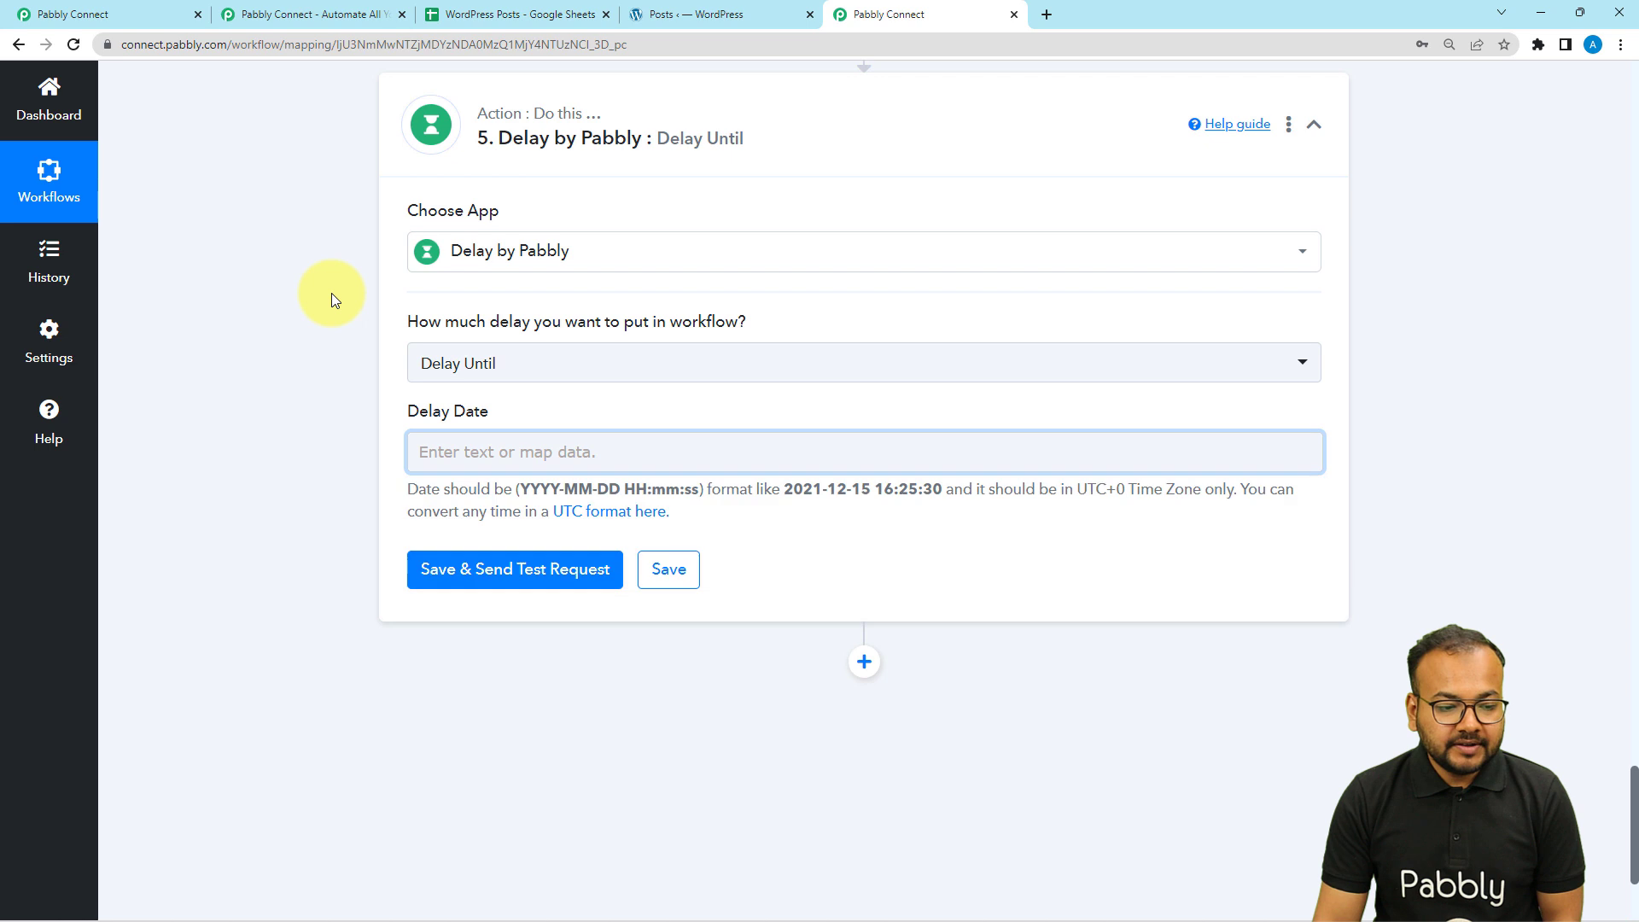
- Reselect Delay as the app of the last action and set its delay type to Delay Until
click(478, 259)
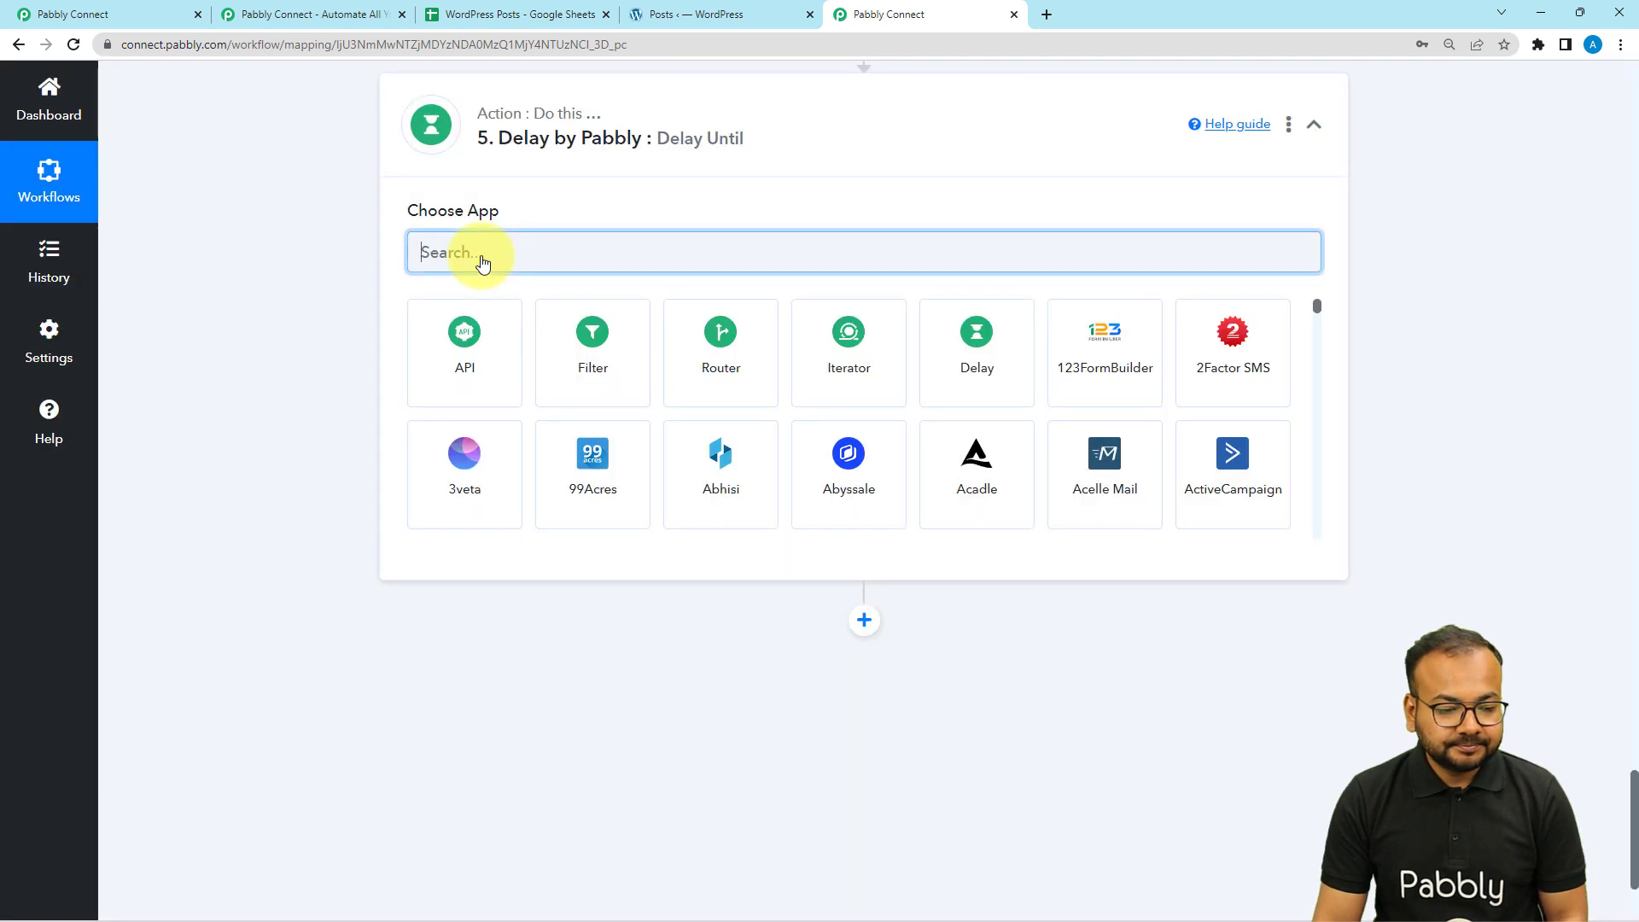
click(955, 379)
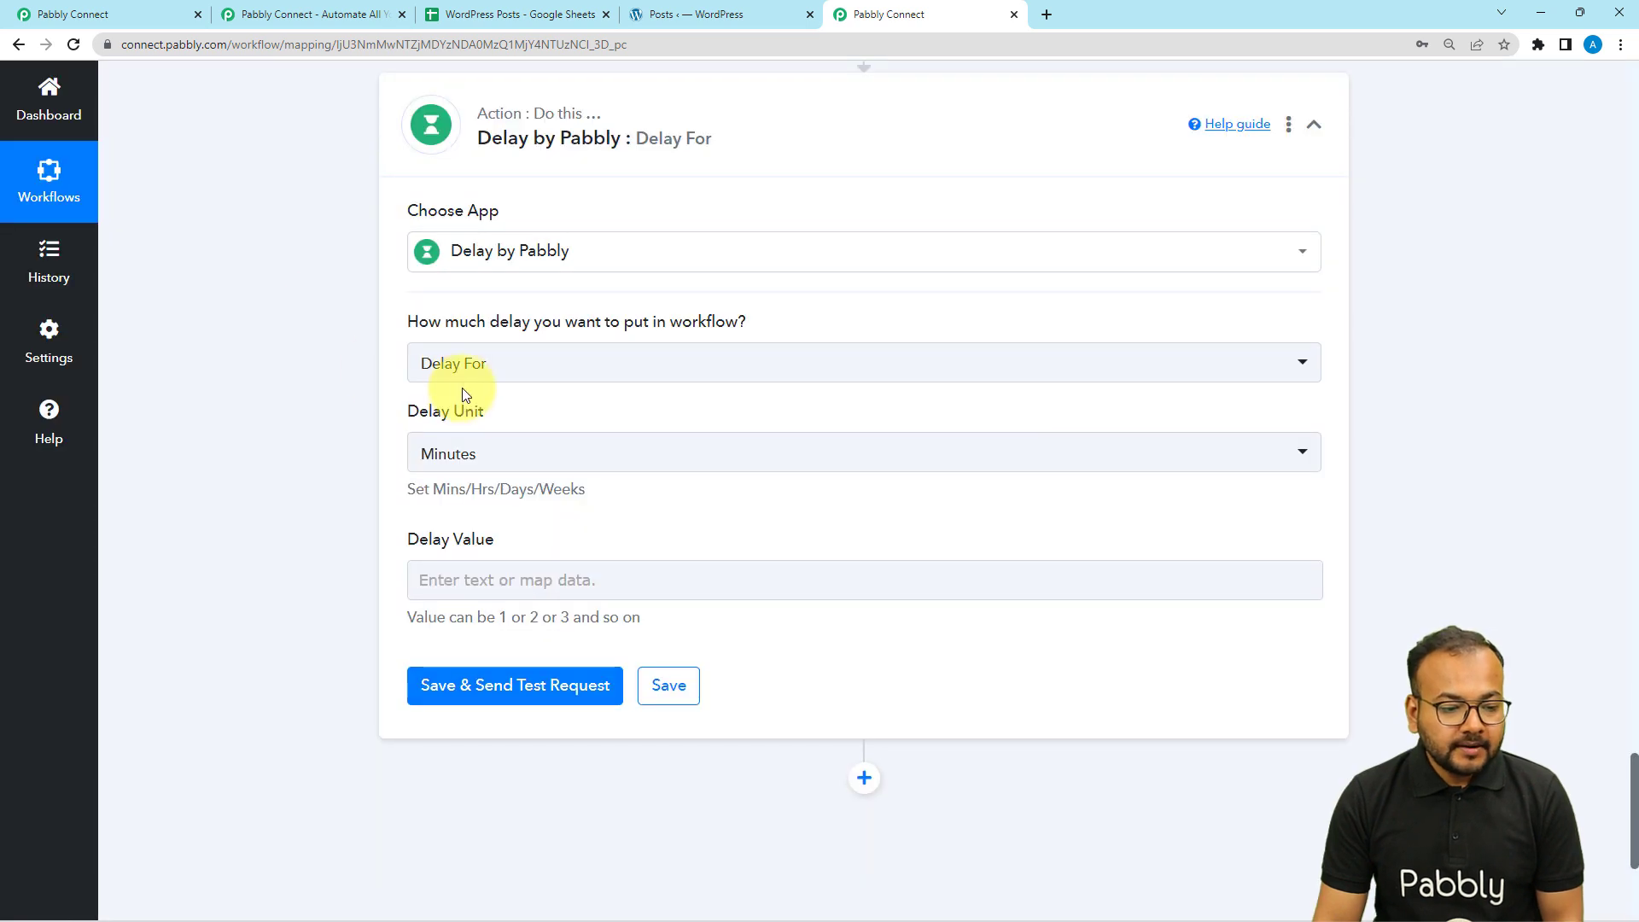
click(499, 365)
click(474, 495)
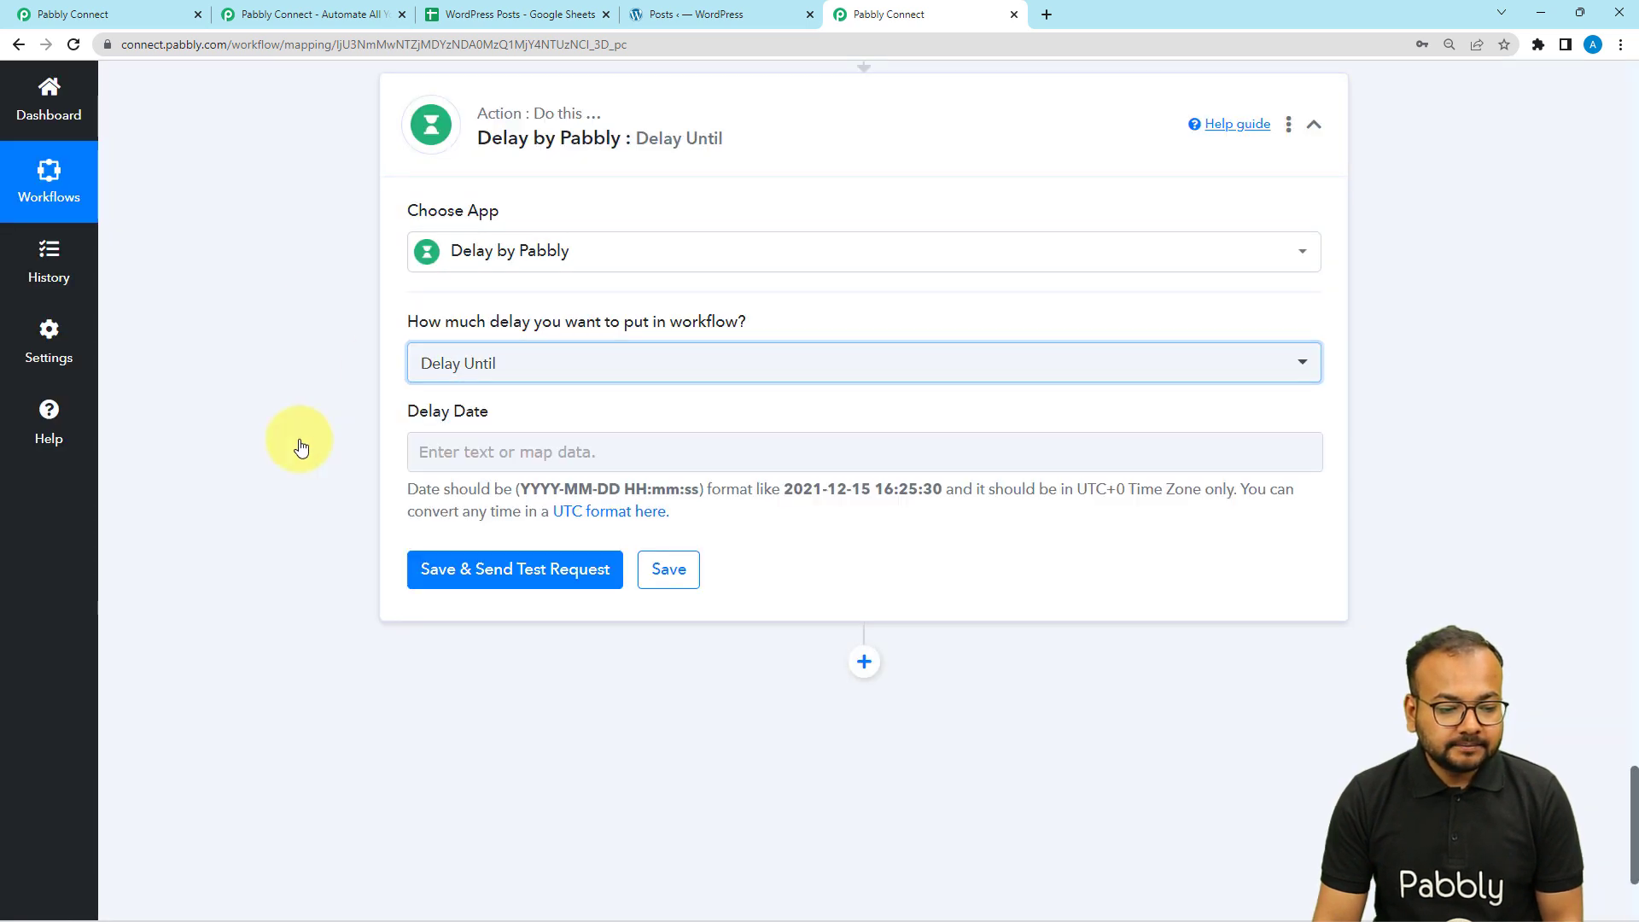
- Map the Date/Time Formatter's Result value into the Delay Date field
click(438, 451)
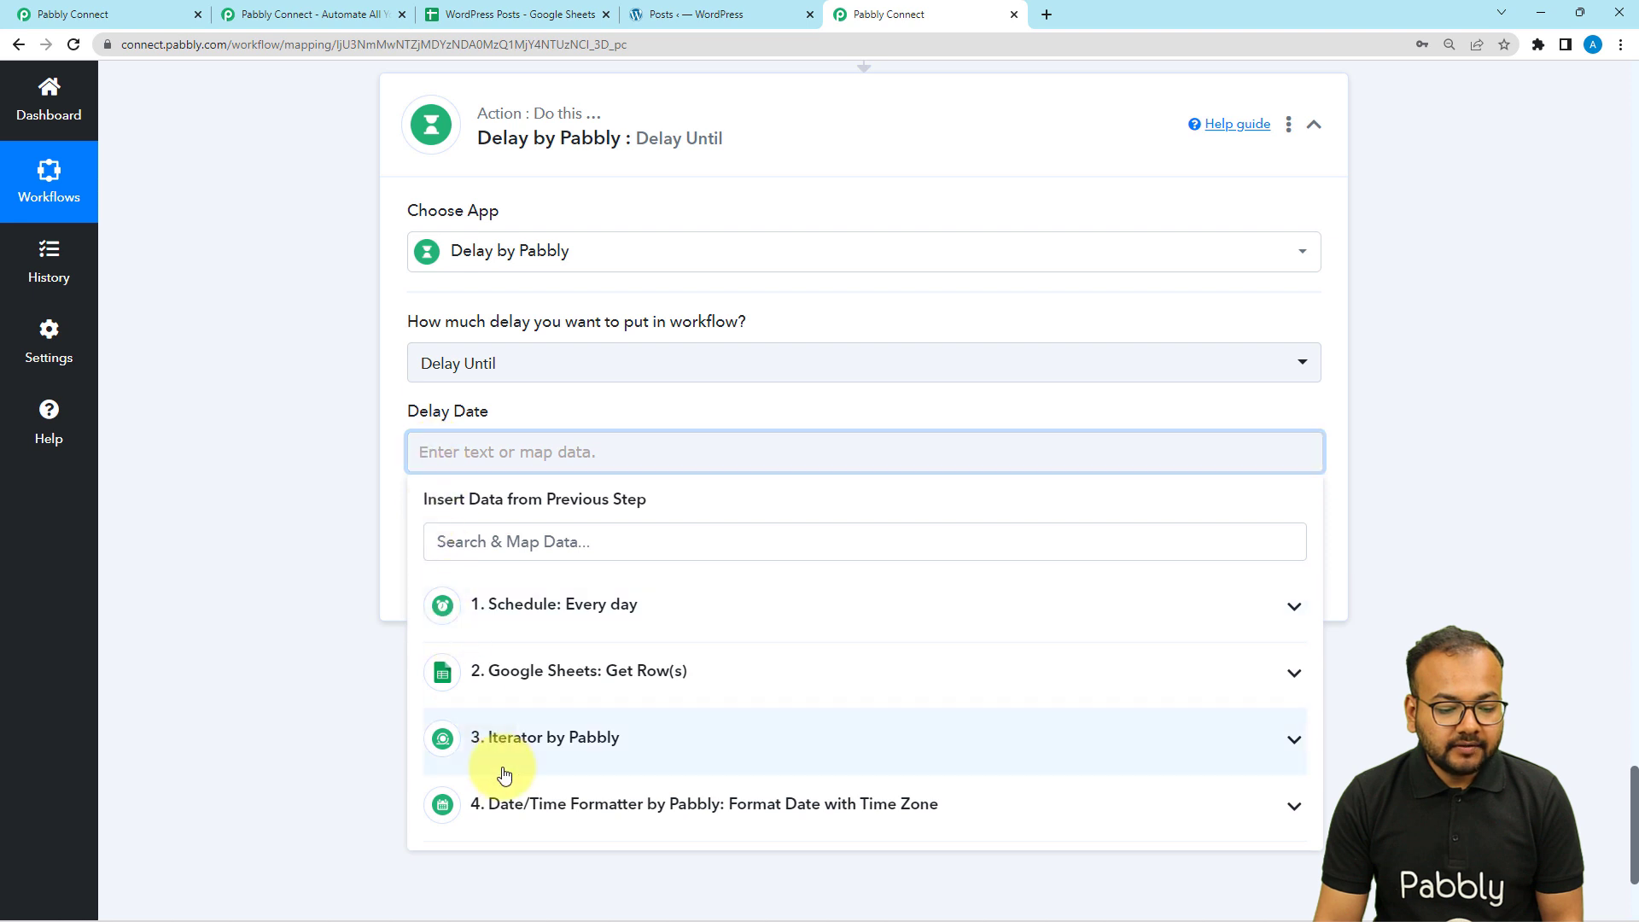
scroll(504, 738, down, 1)
click(516, 734)
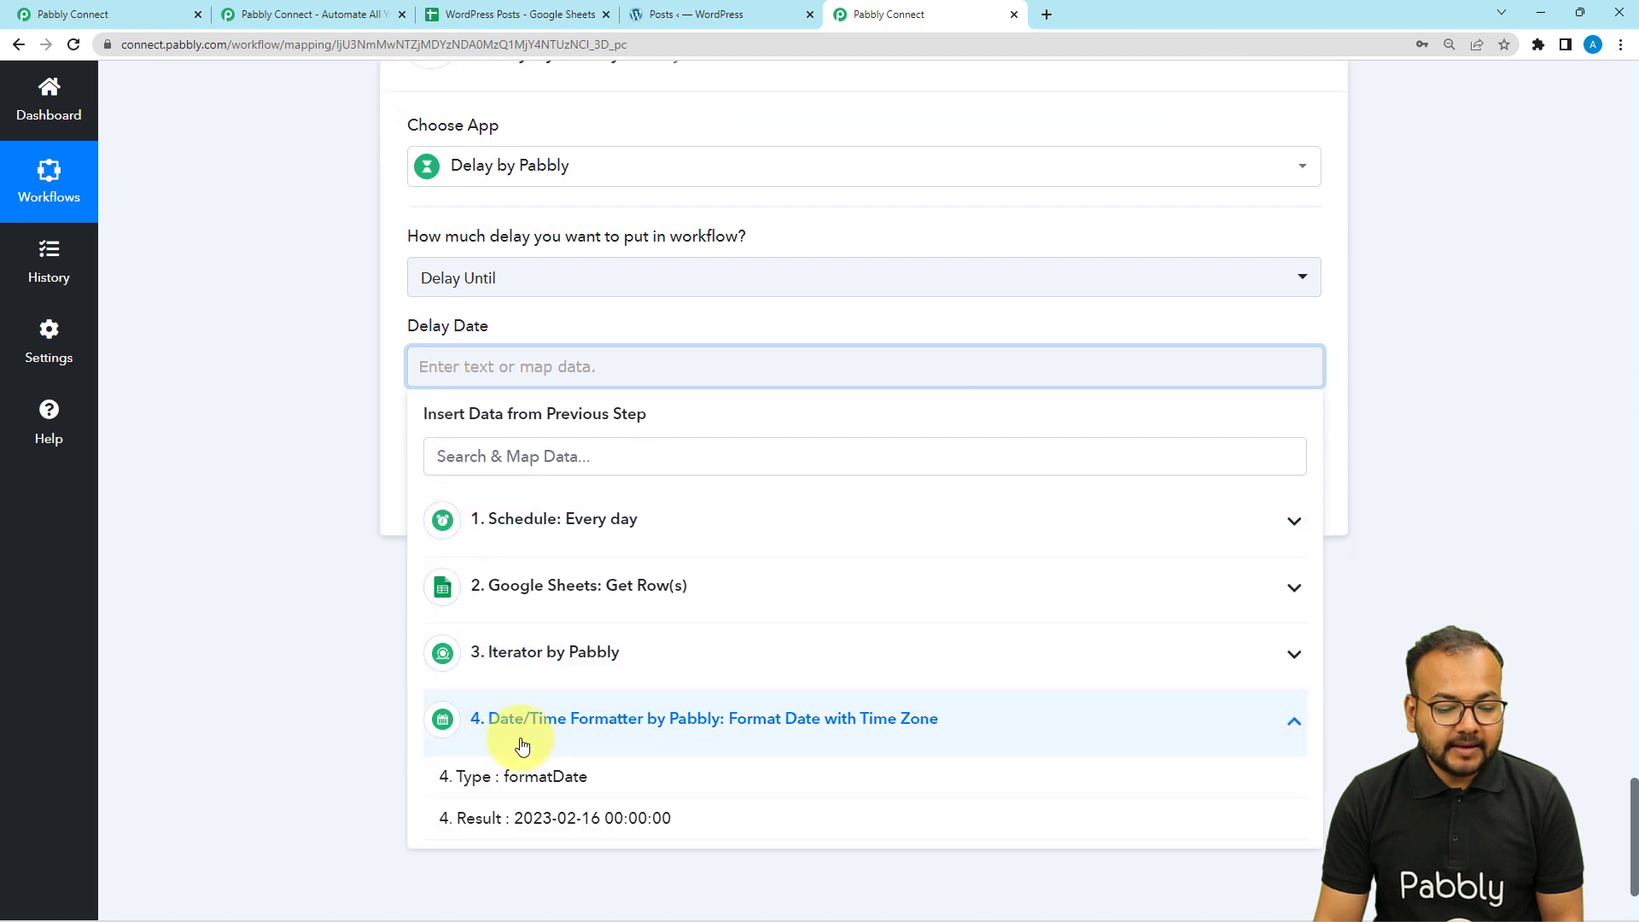
click(523, 820)
click(259, 549)
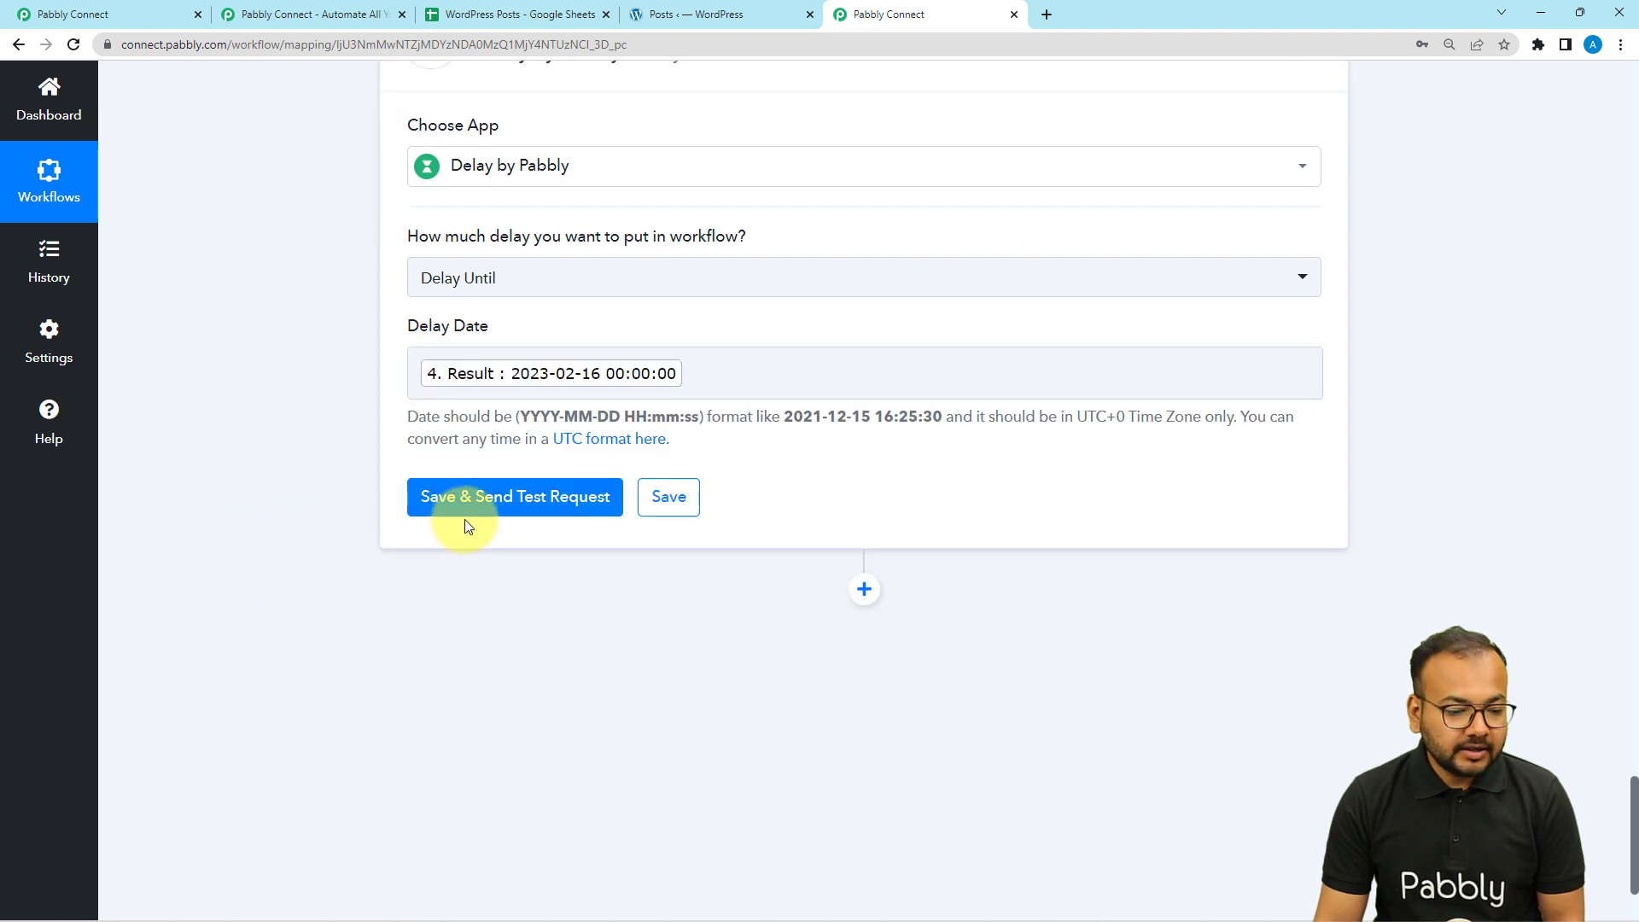
- Save the Delay step with a test request, and review its response against the Date/Time Formatter's settings
click(444, 509)
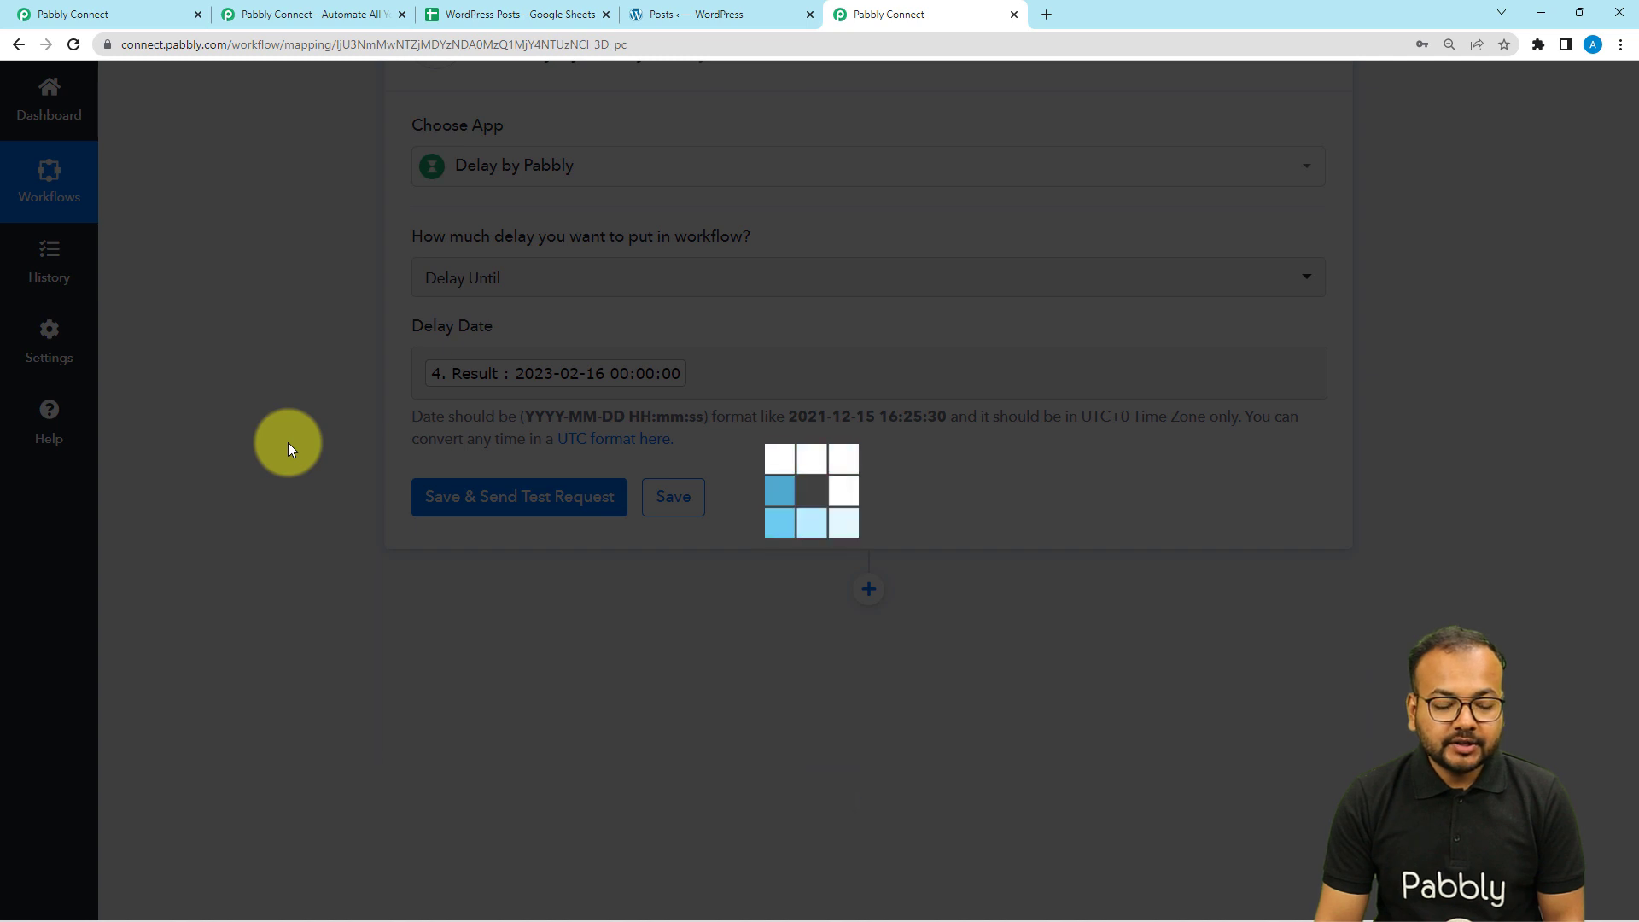
scroll(289, 443, down, 2)
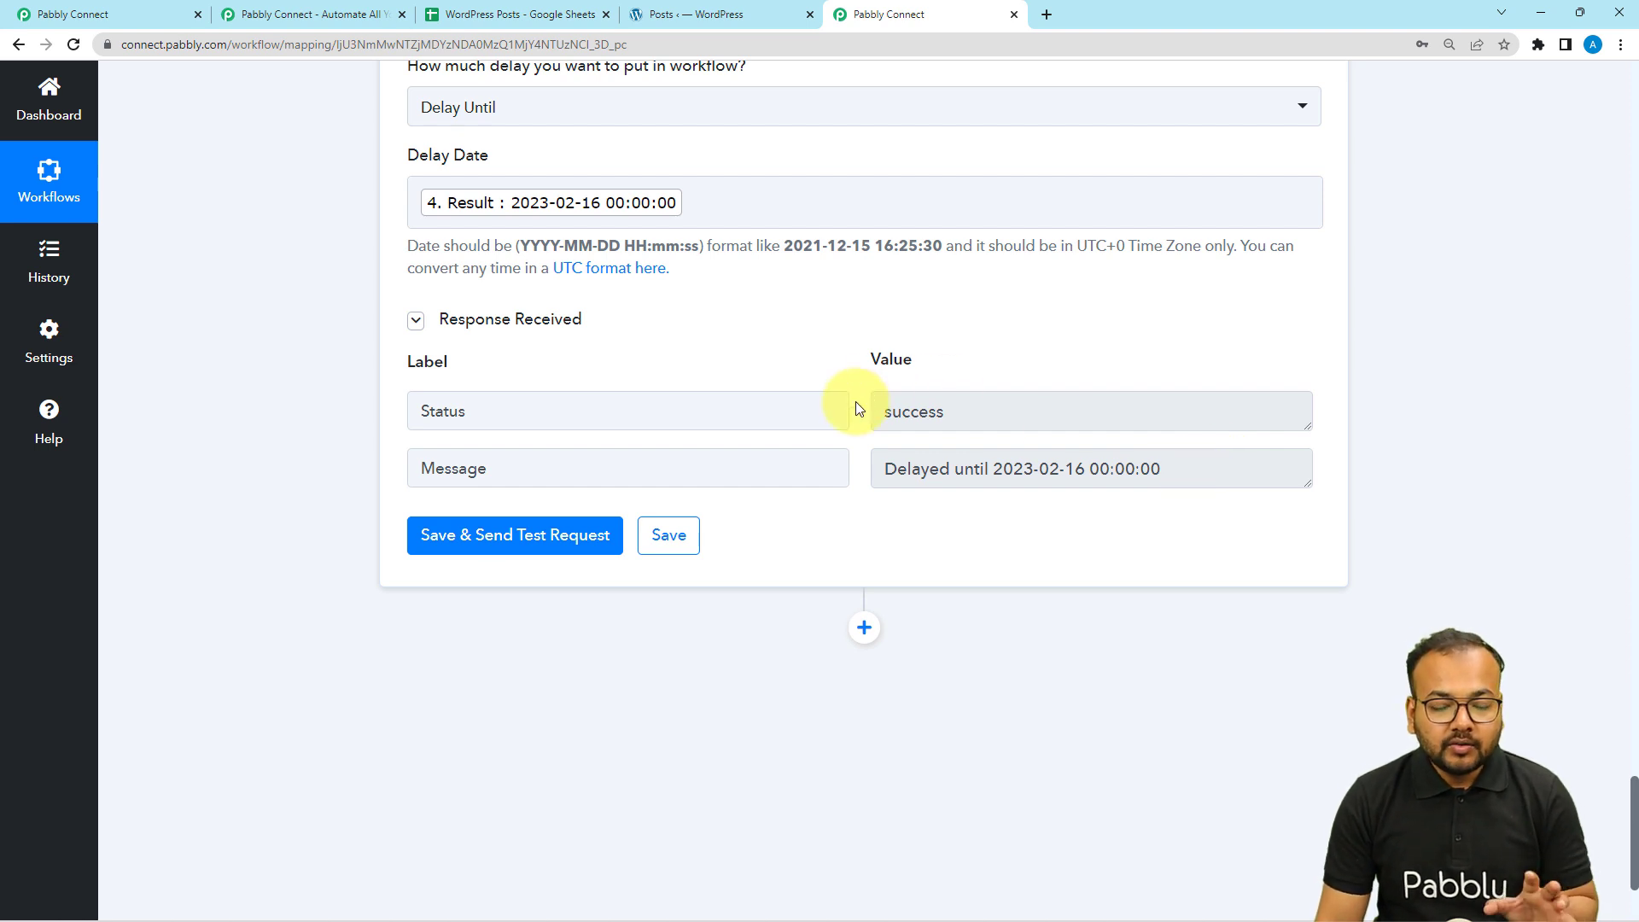
scroll(856, 402, up, 10)
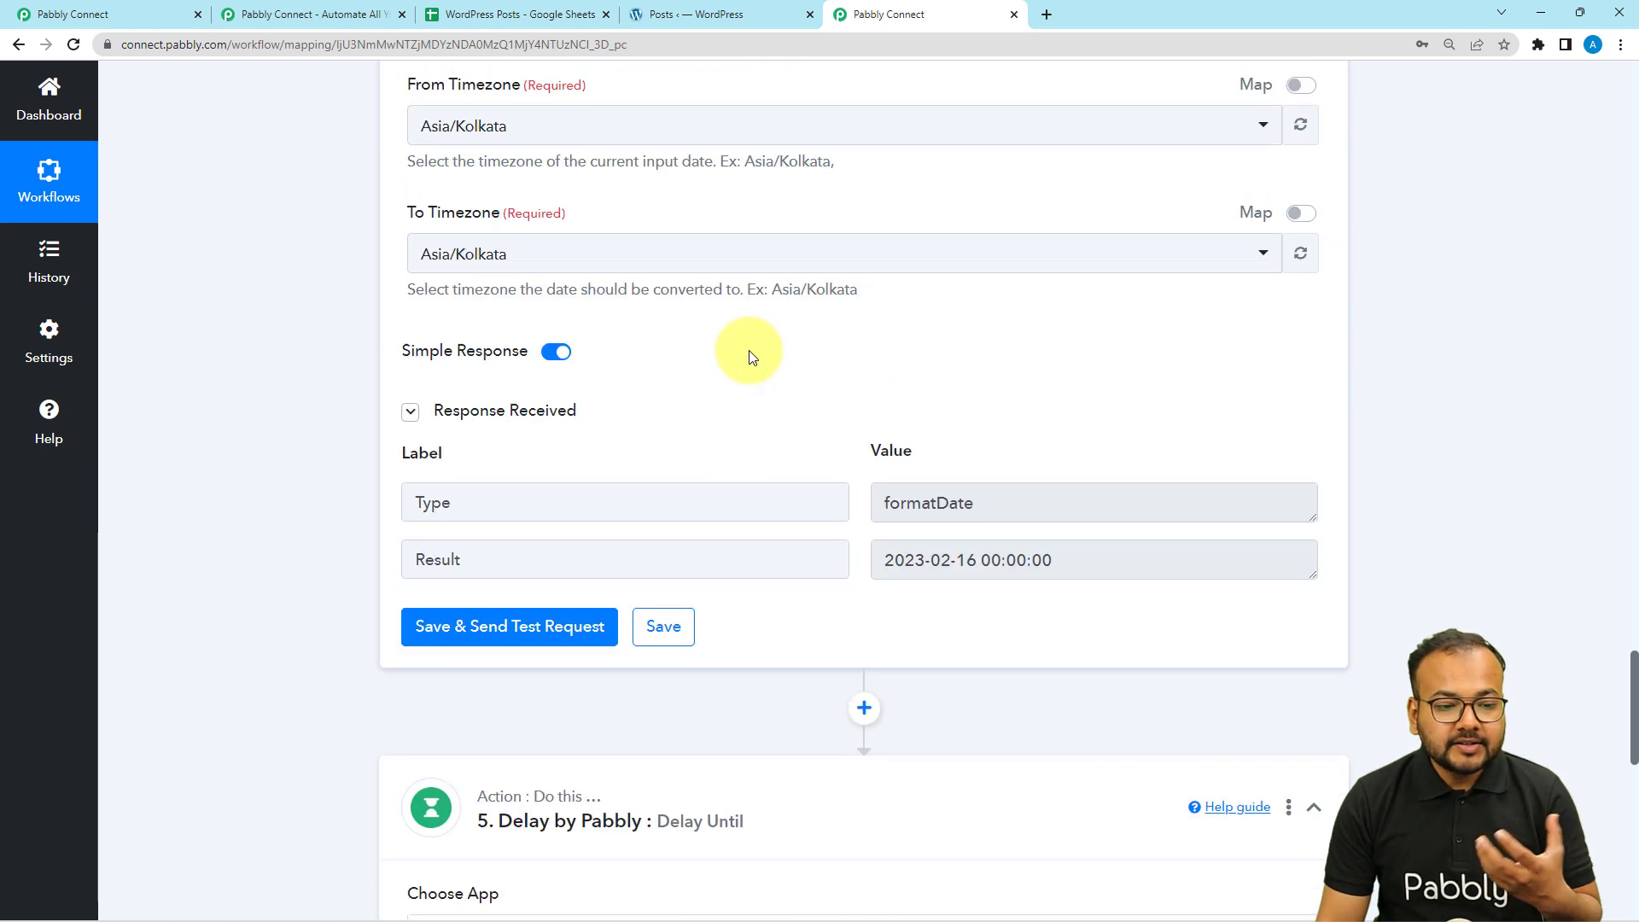
scroll(749, 357, up, 4)
scroll(749, 357, down, 3)
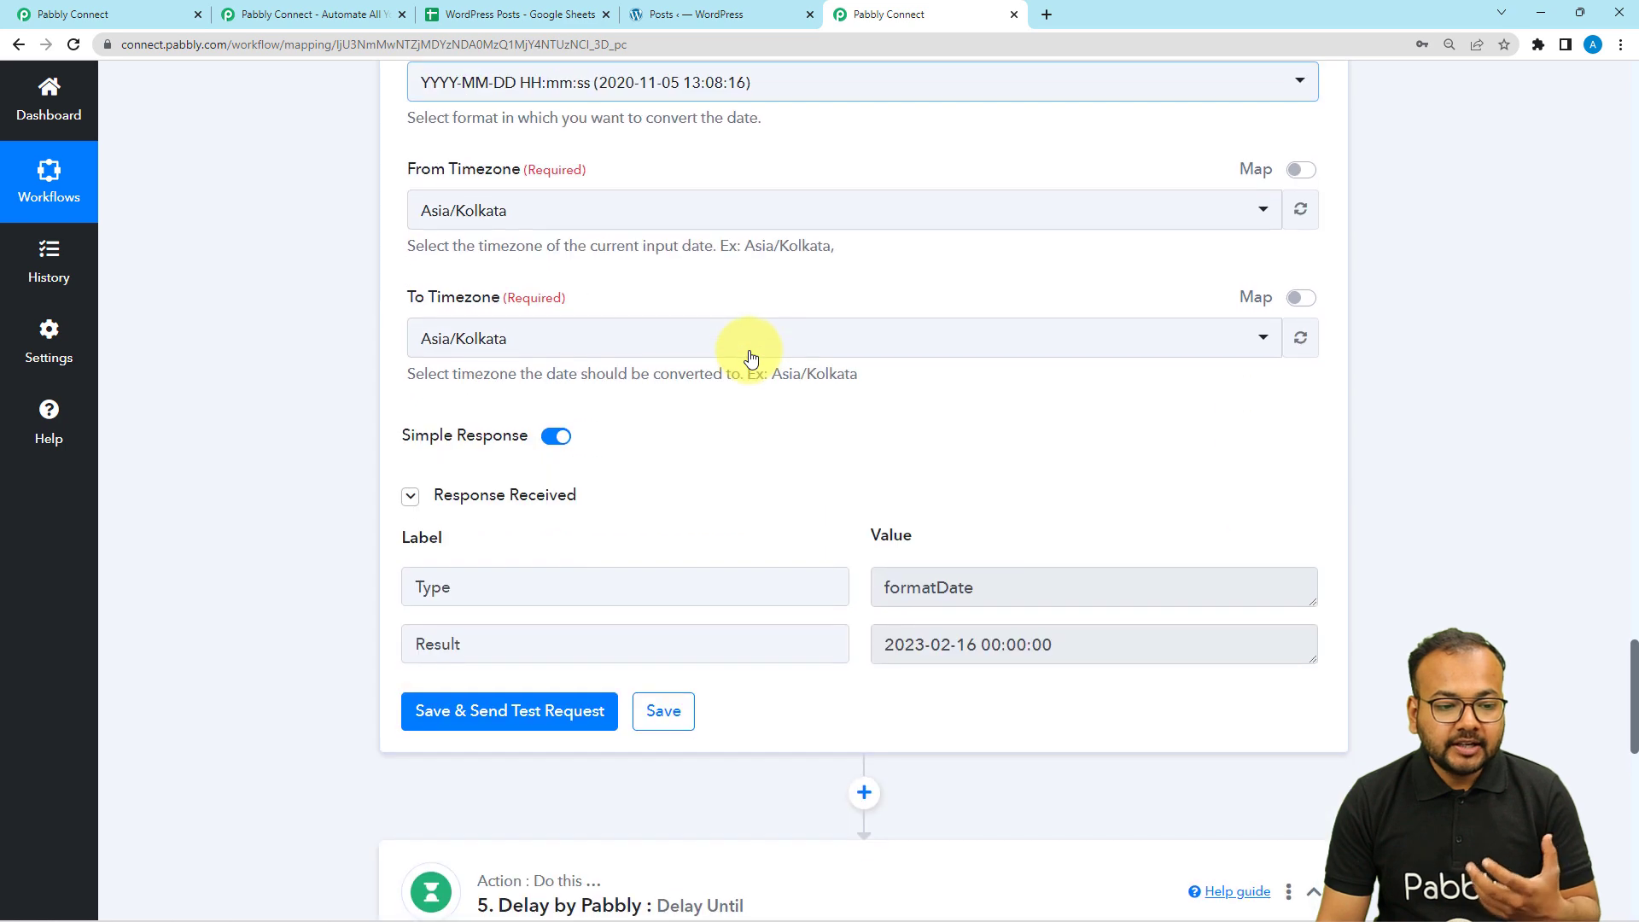
scroll(750, 357, down, 10)
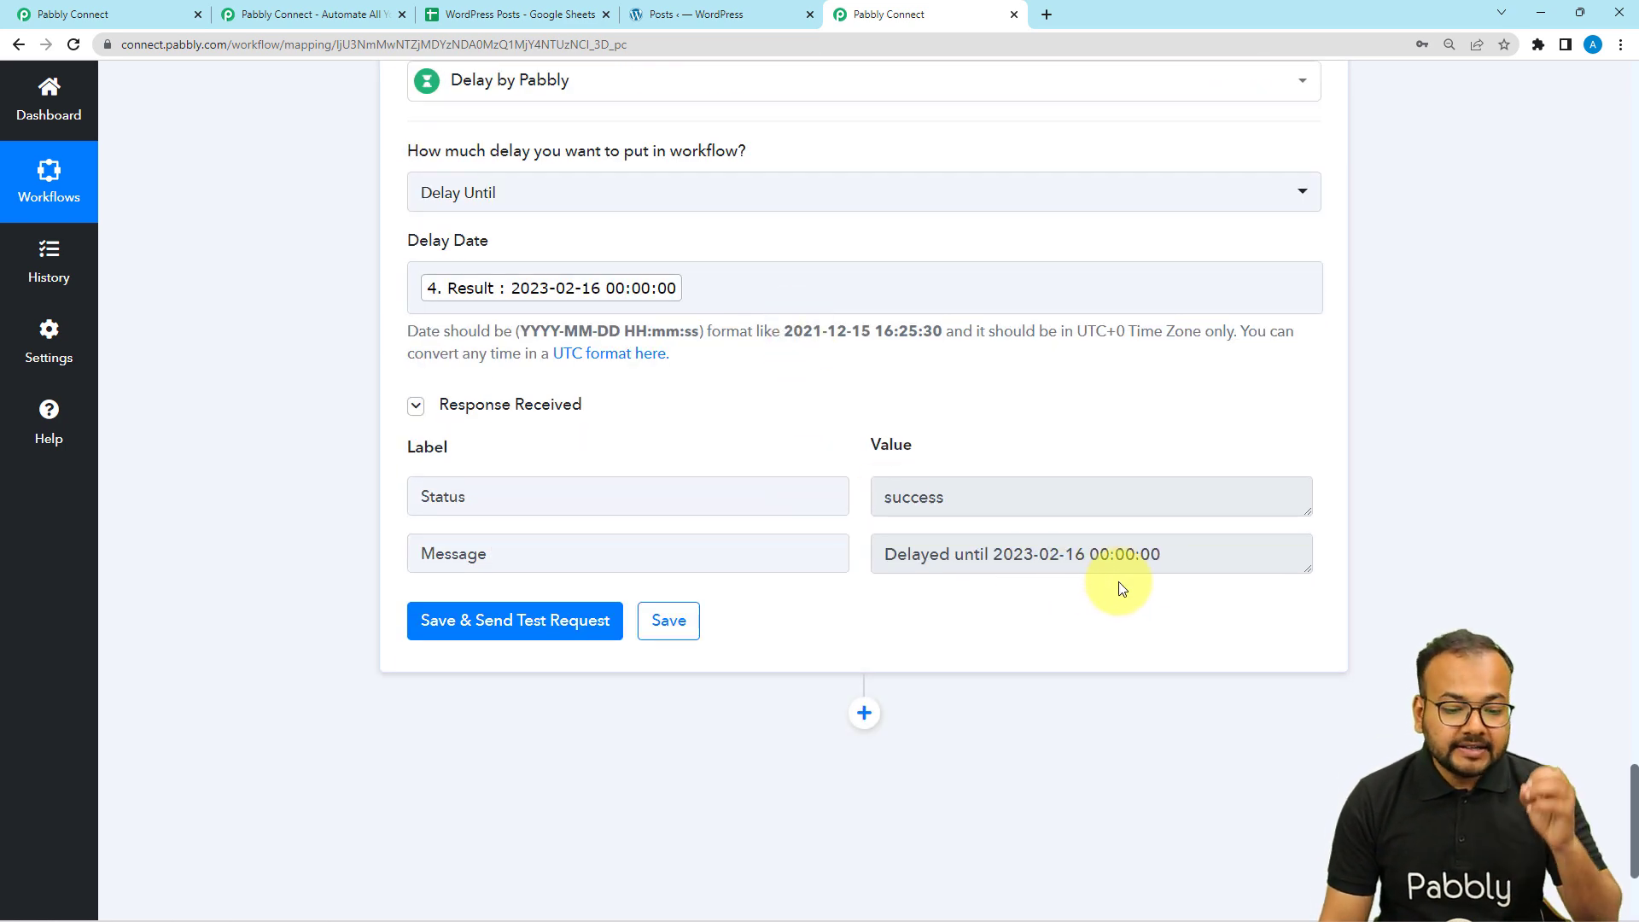
- Add a new action after the Delay step and choose WordPress as its app
scroll(1117, 585, down, 3)
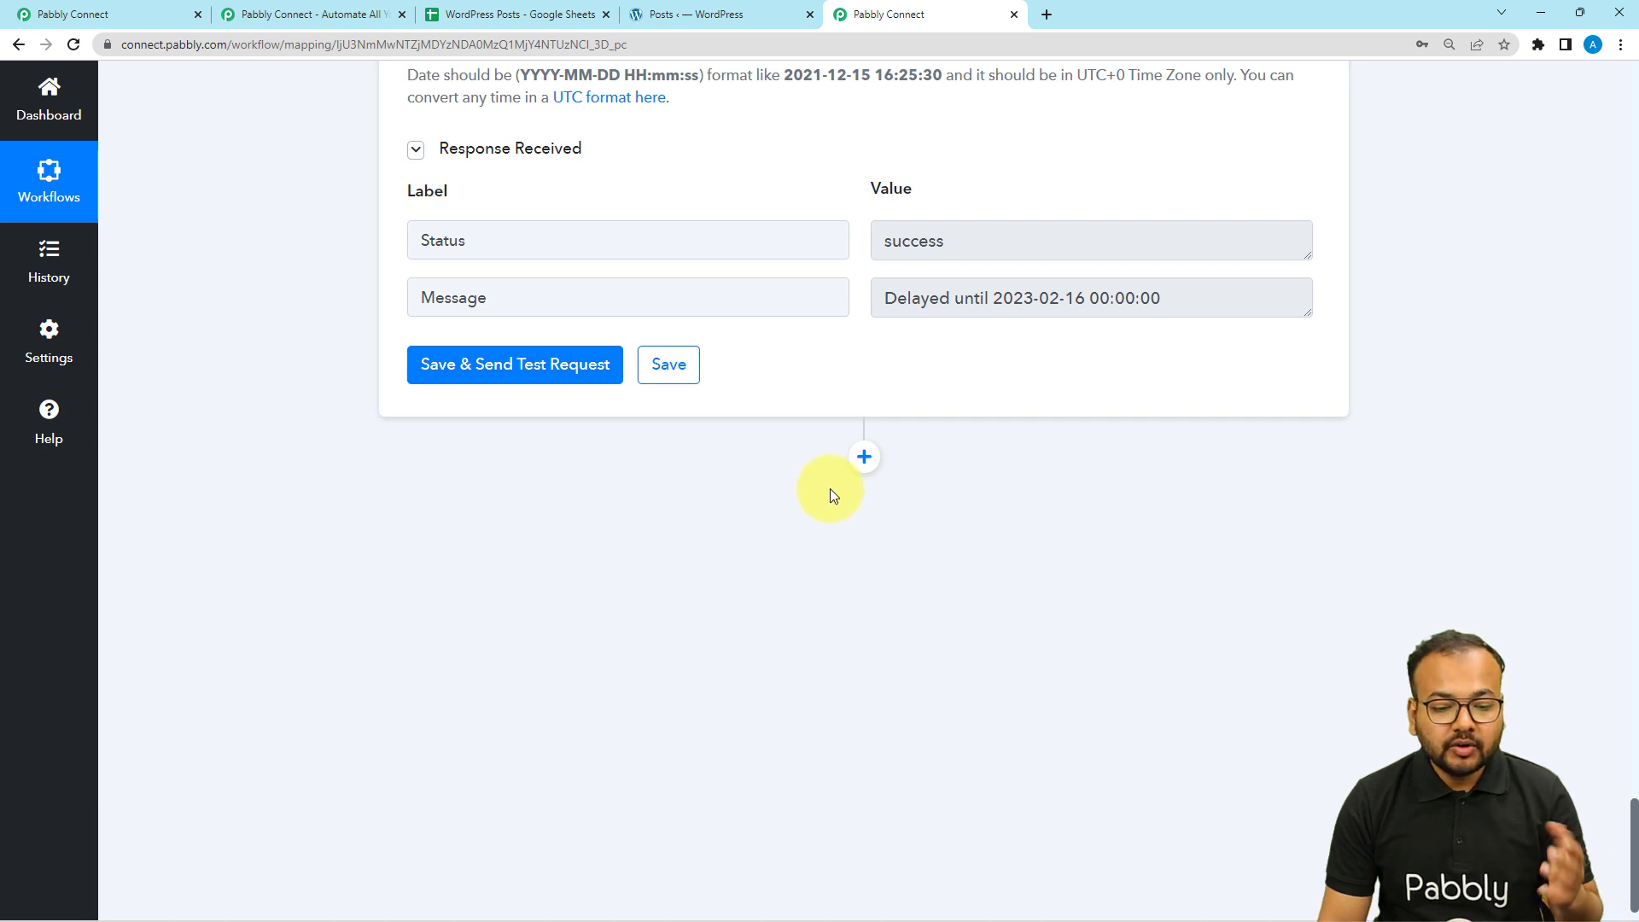
click(864, 458)
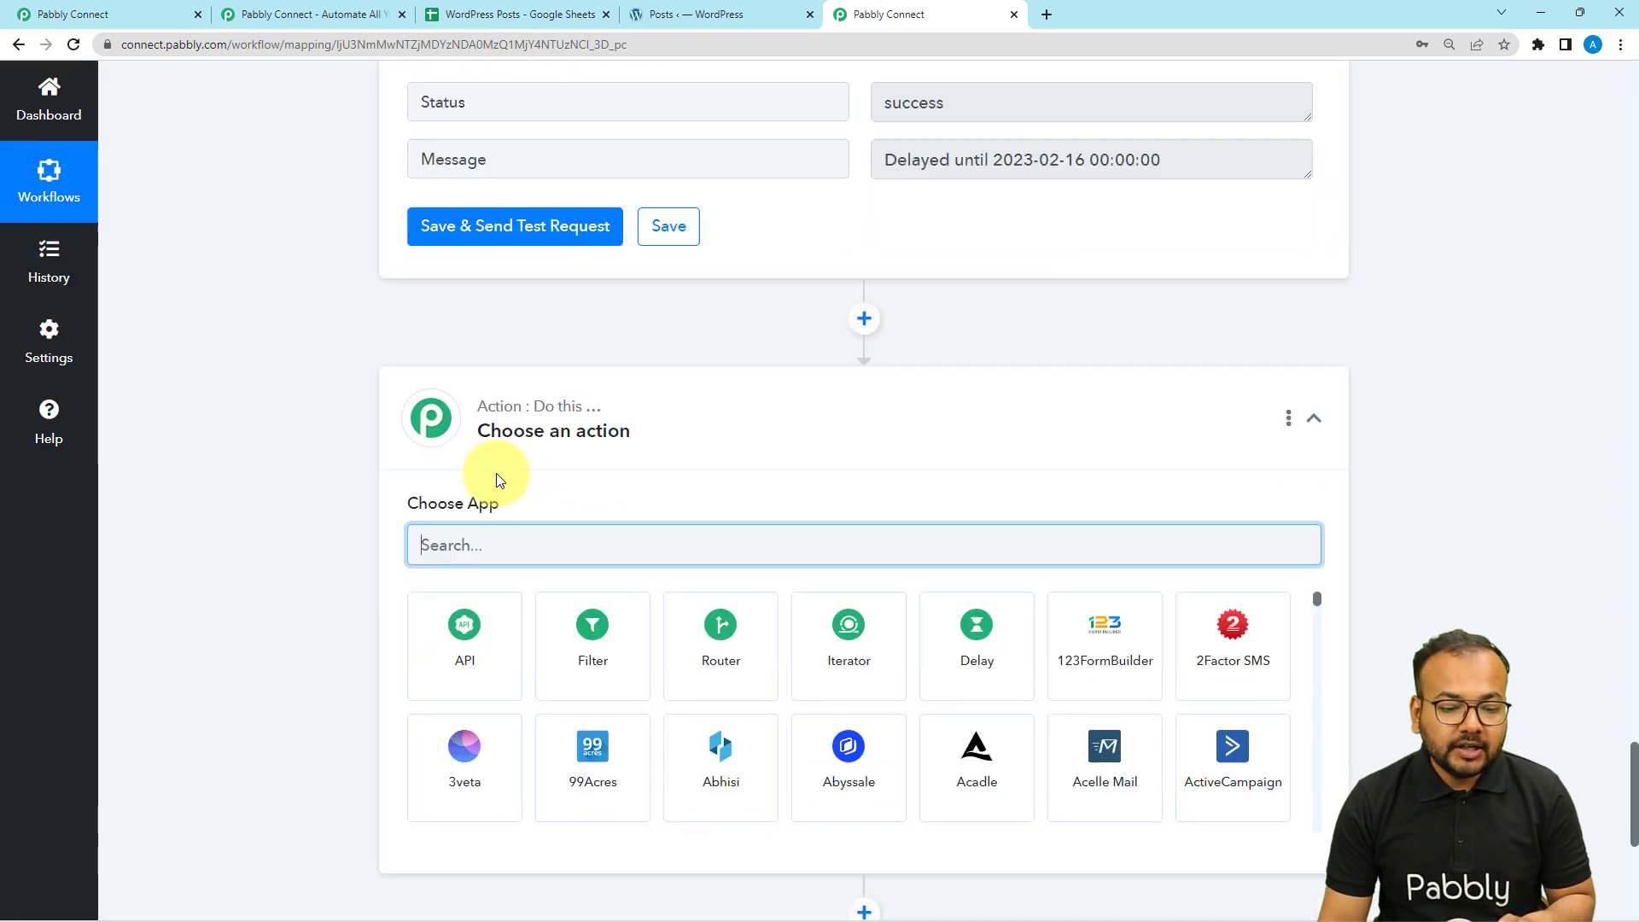
text(wo)
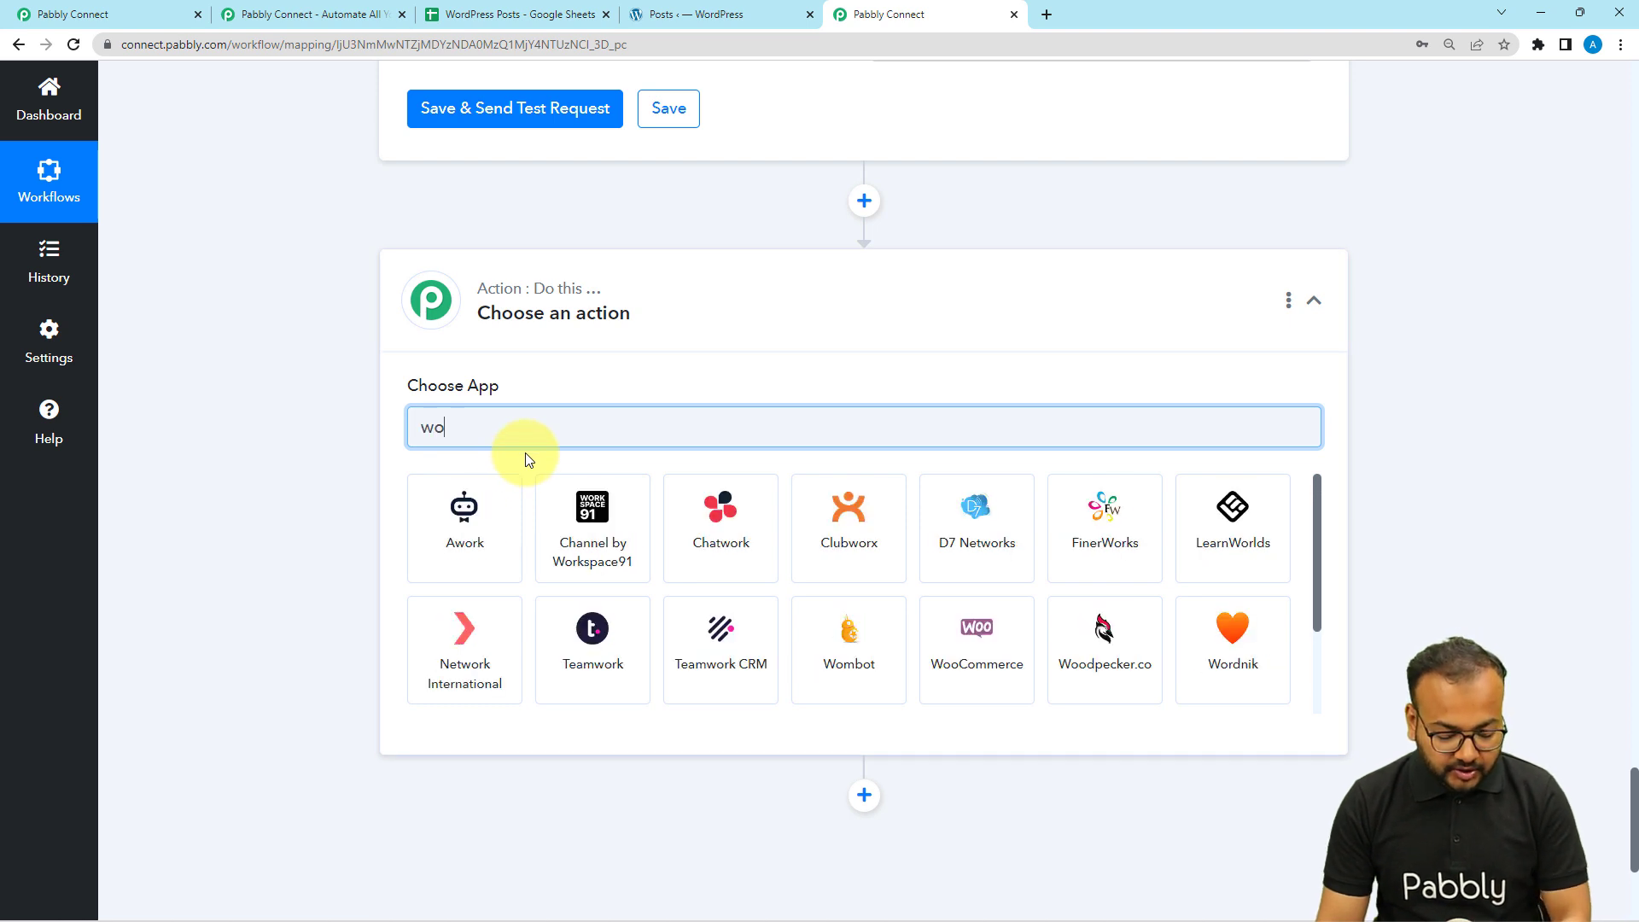
text(rd)
click(592, 530)
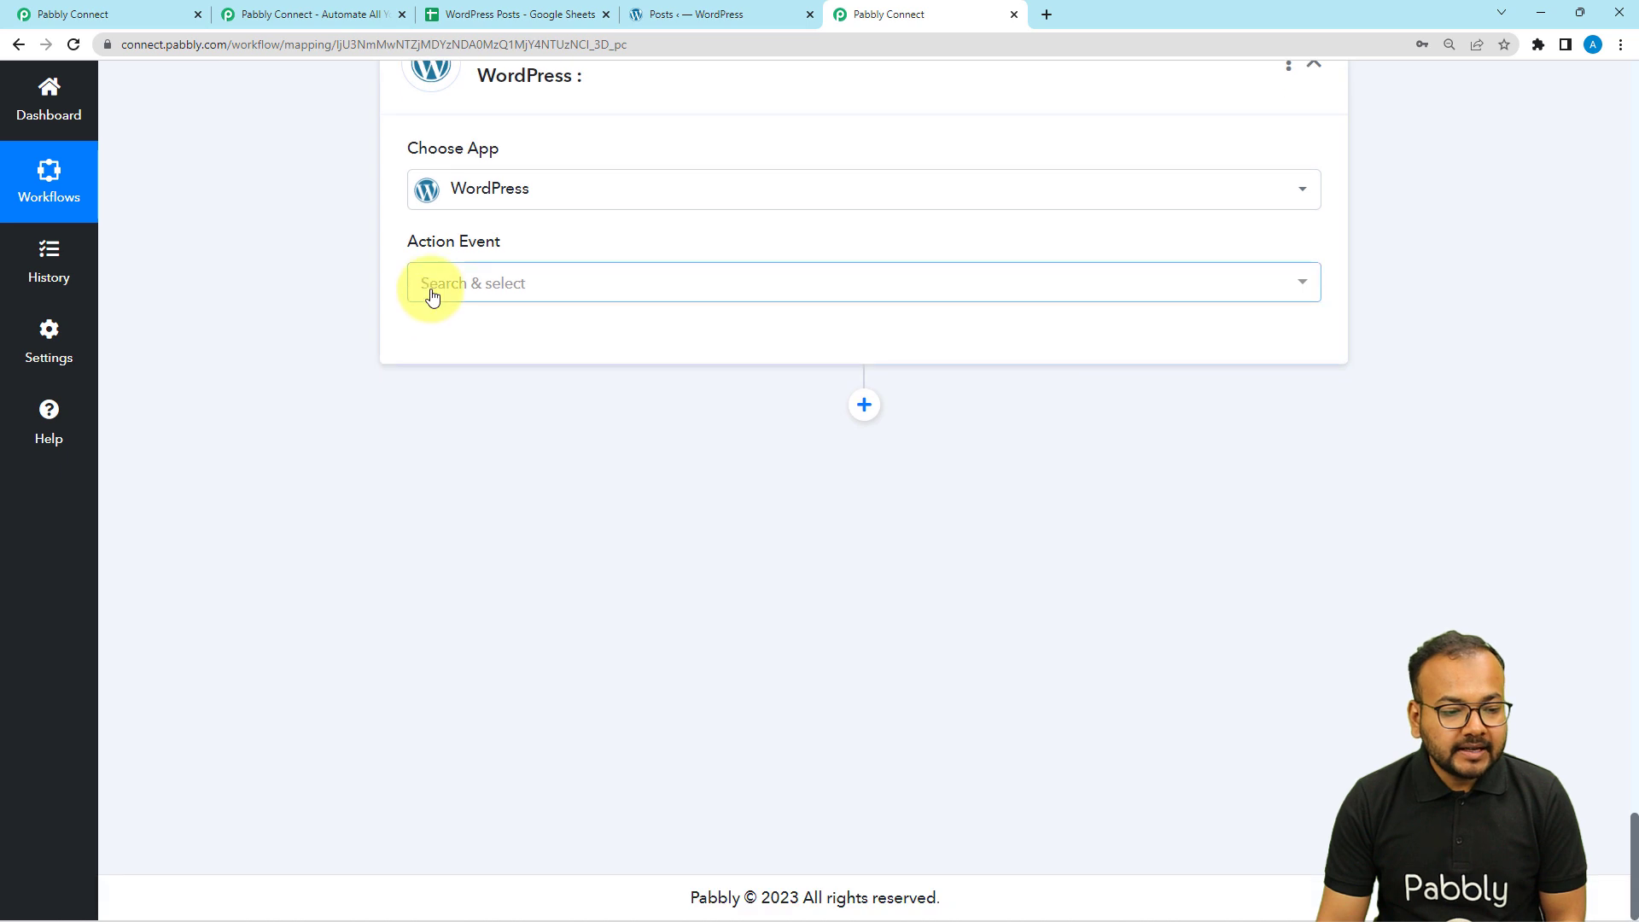
- Set the WordPress action event to Create a Post and open its account connection settings
click(431, 294)
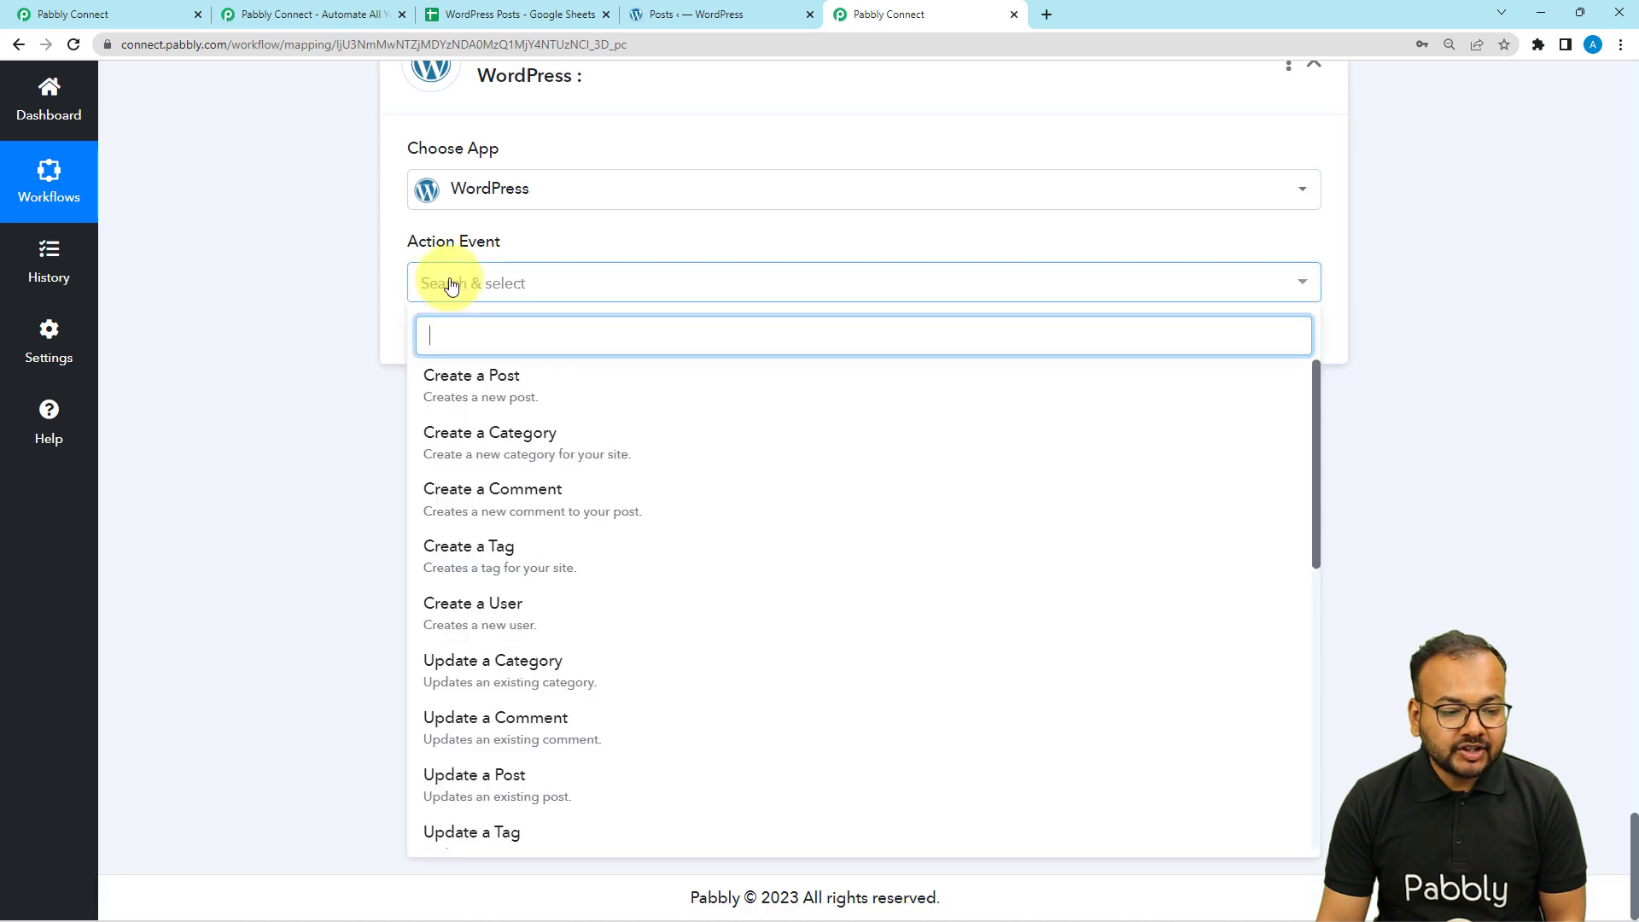
click(491, 396)
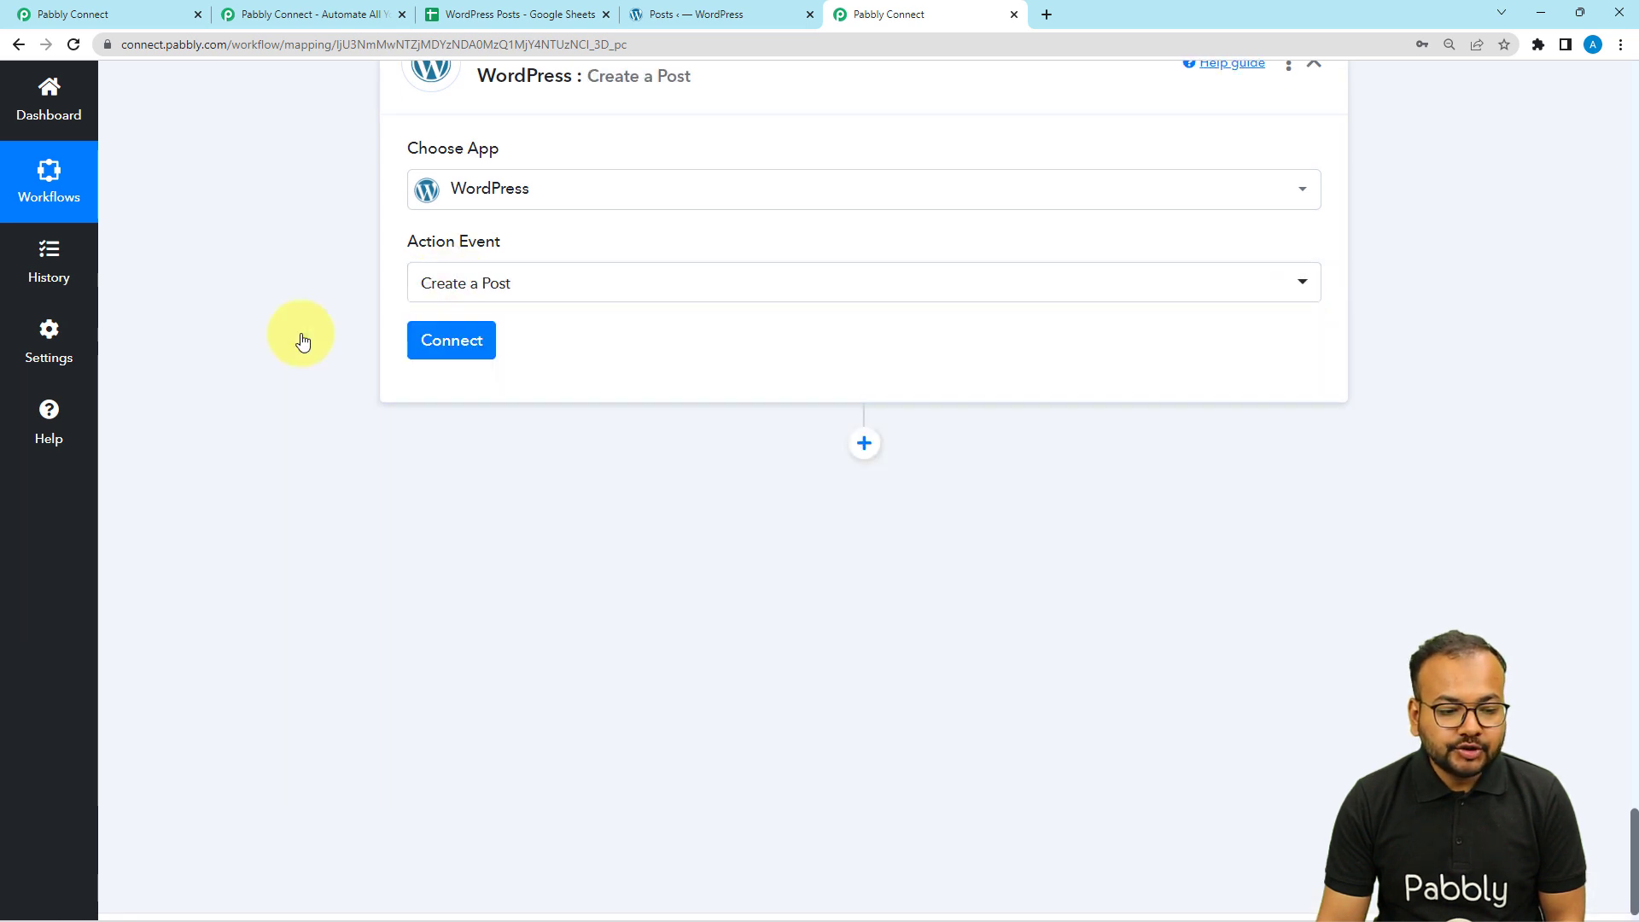
click(440, 350)
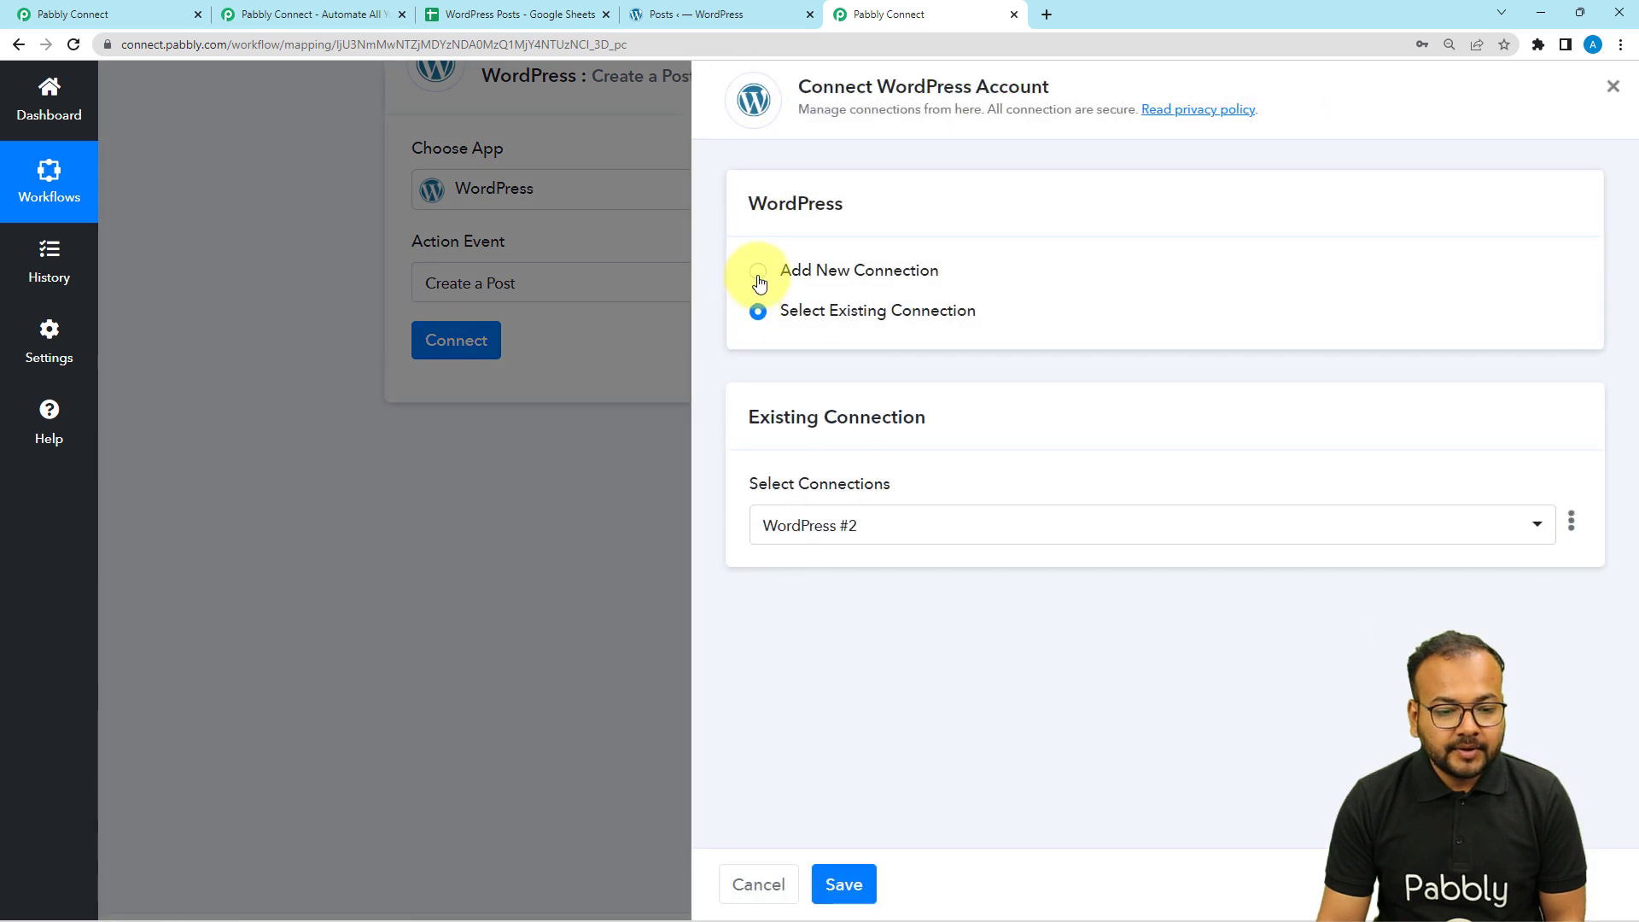
click(759, 273)
scroll(918, 450, down, 2)
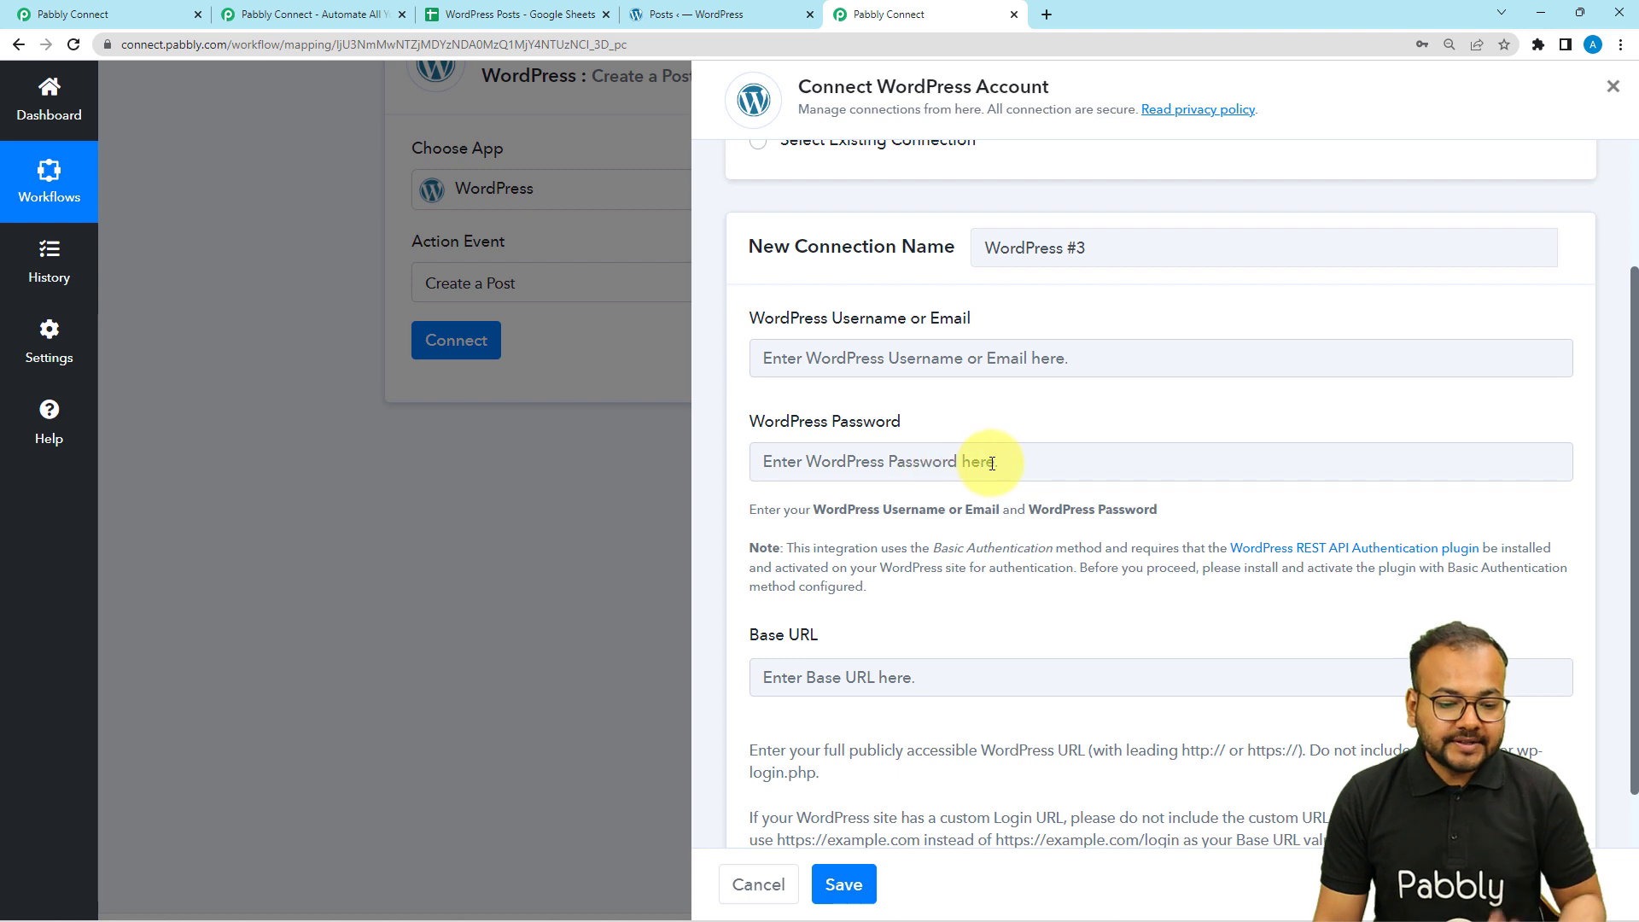
scroll(982, 478, down, 1)
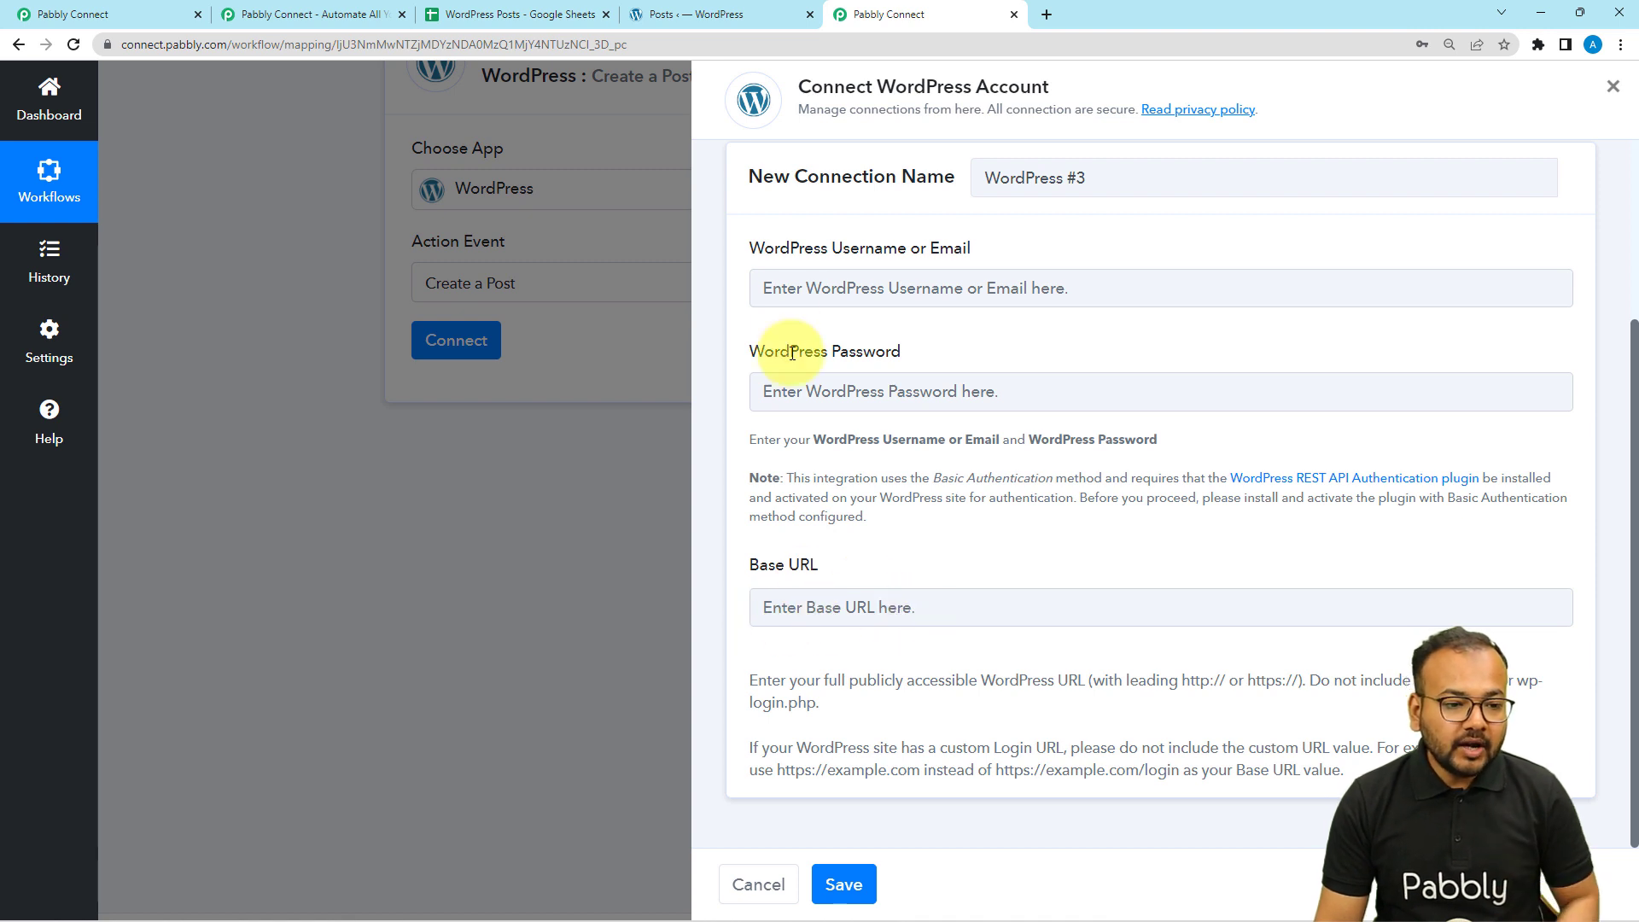
click(696, 24)
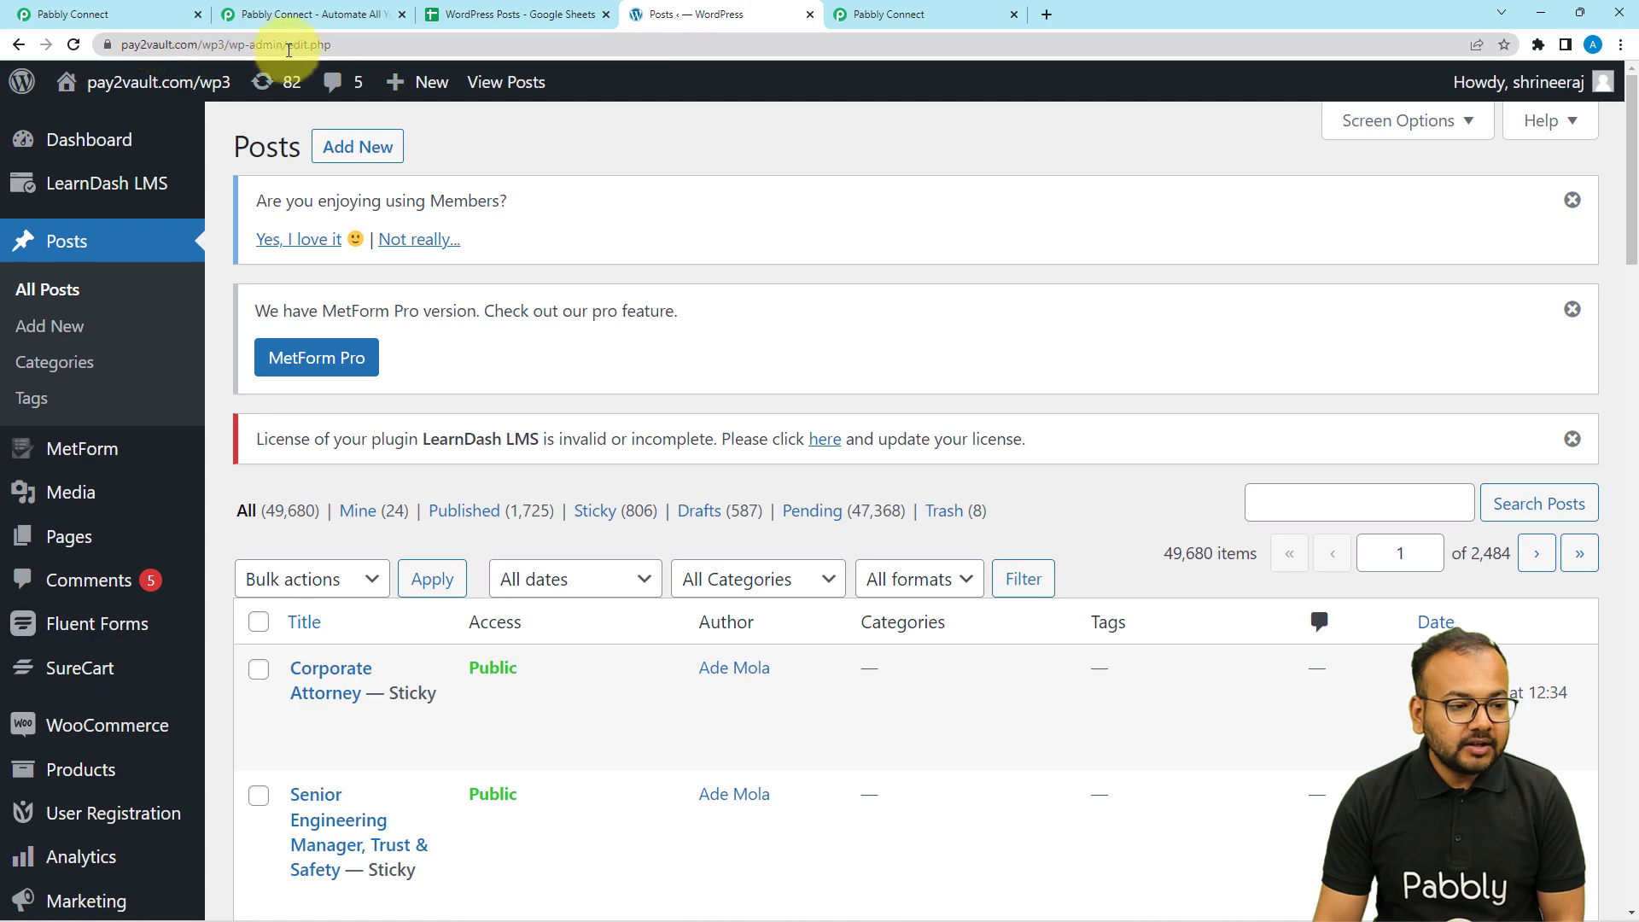
click(351, 51)
key(ctrl+c)
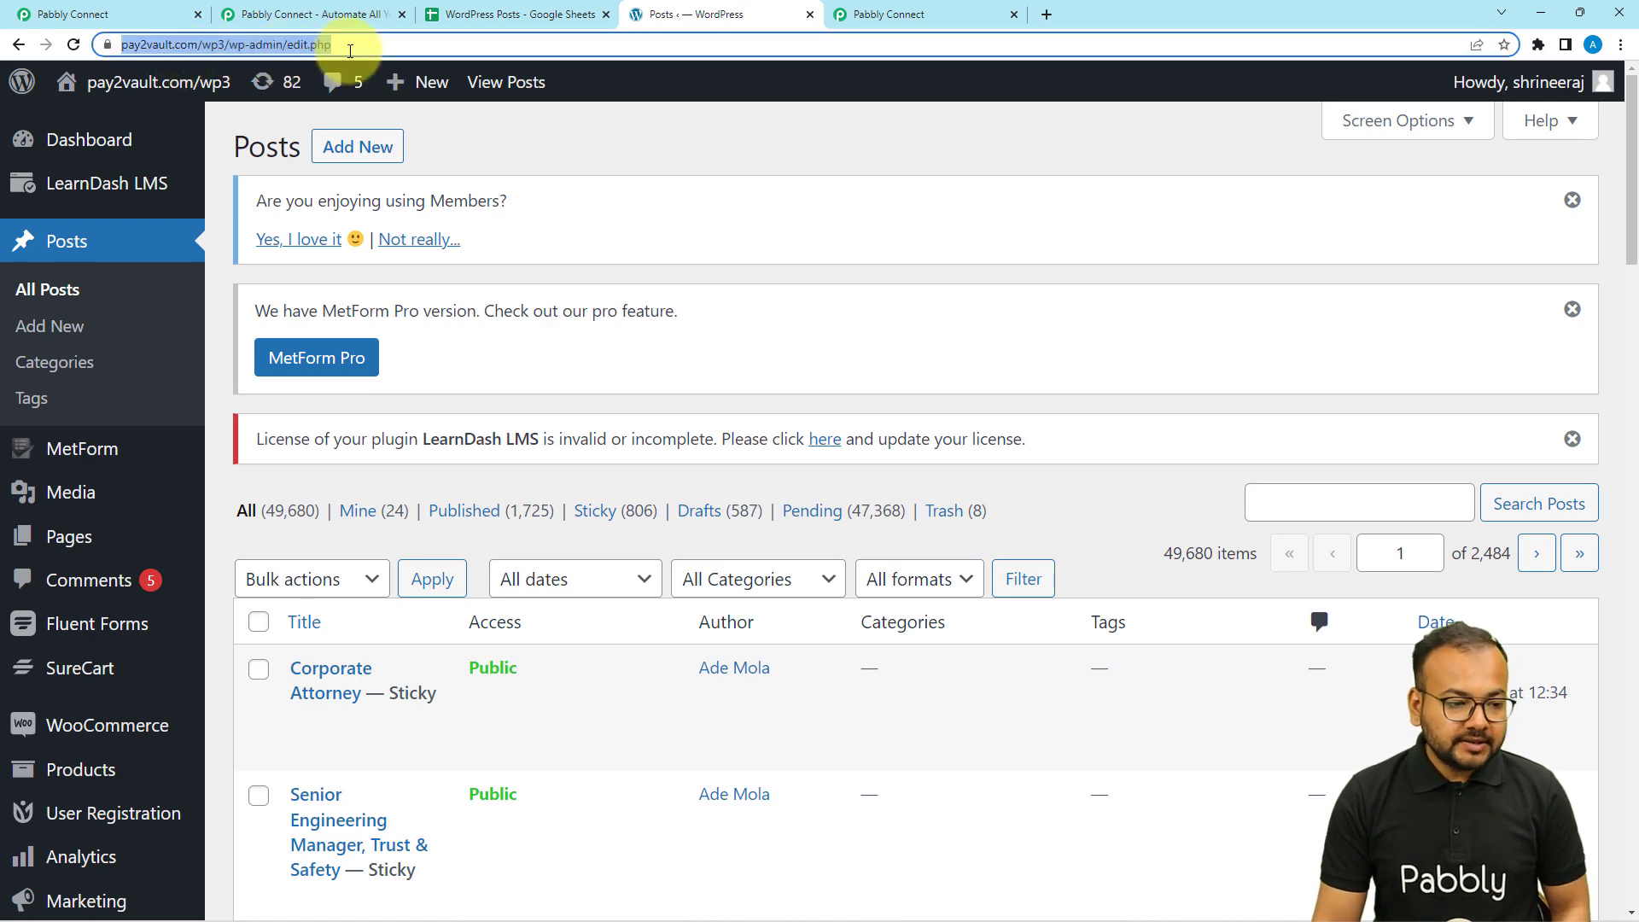
click(854, 14)
click(870, 607)
key(ctrl+v)
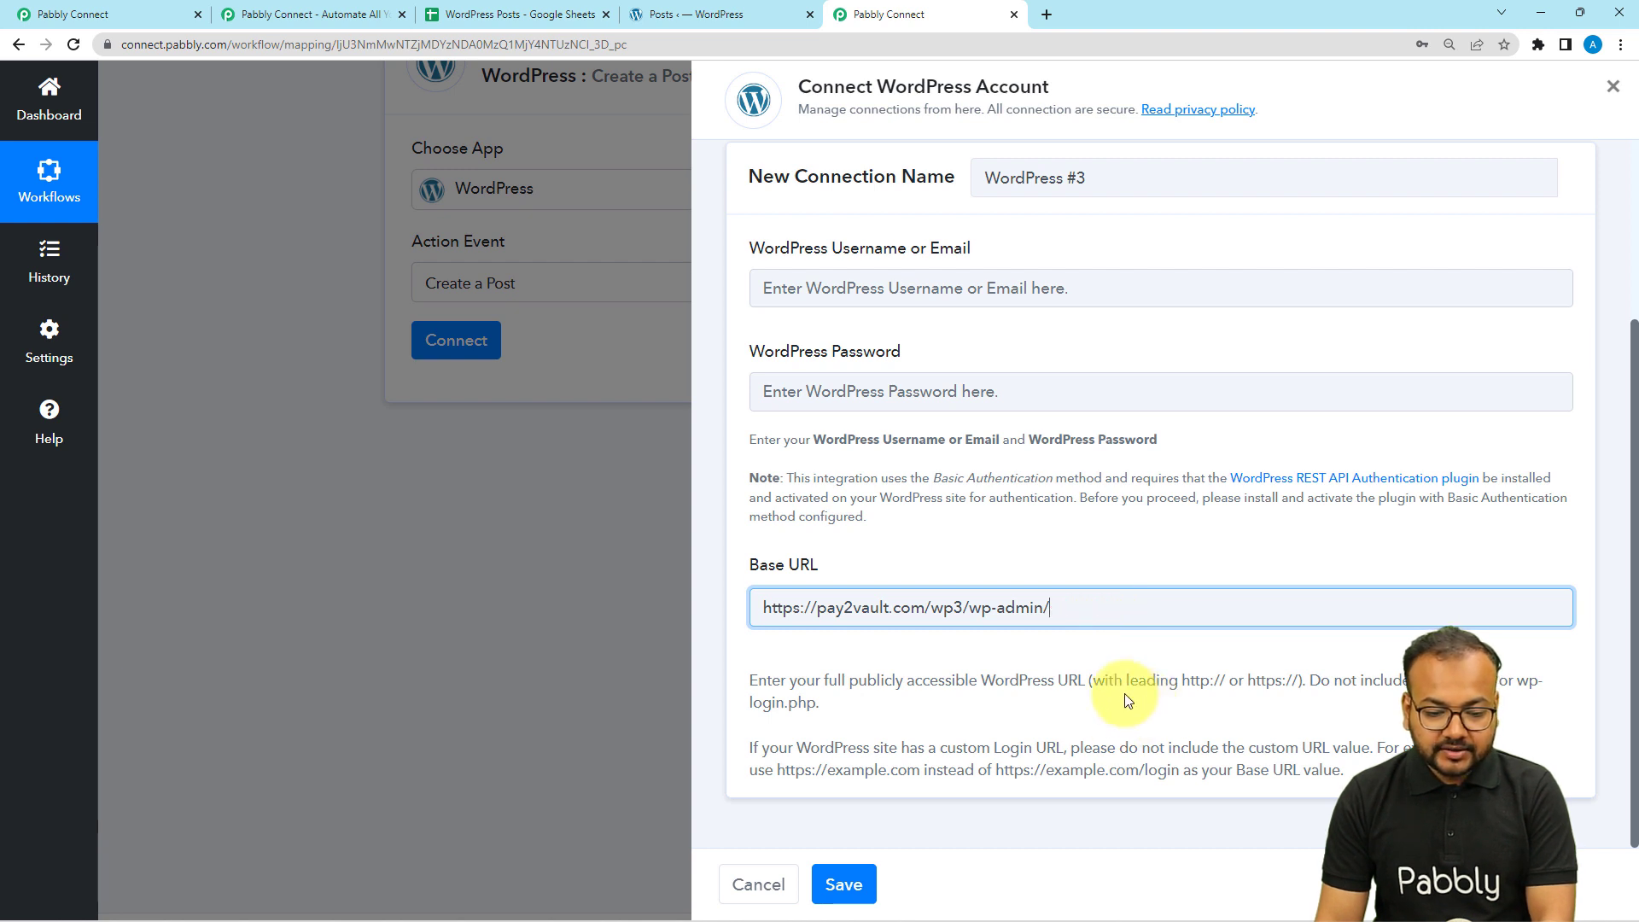
key(BackSpace)
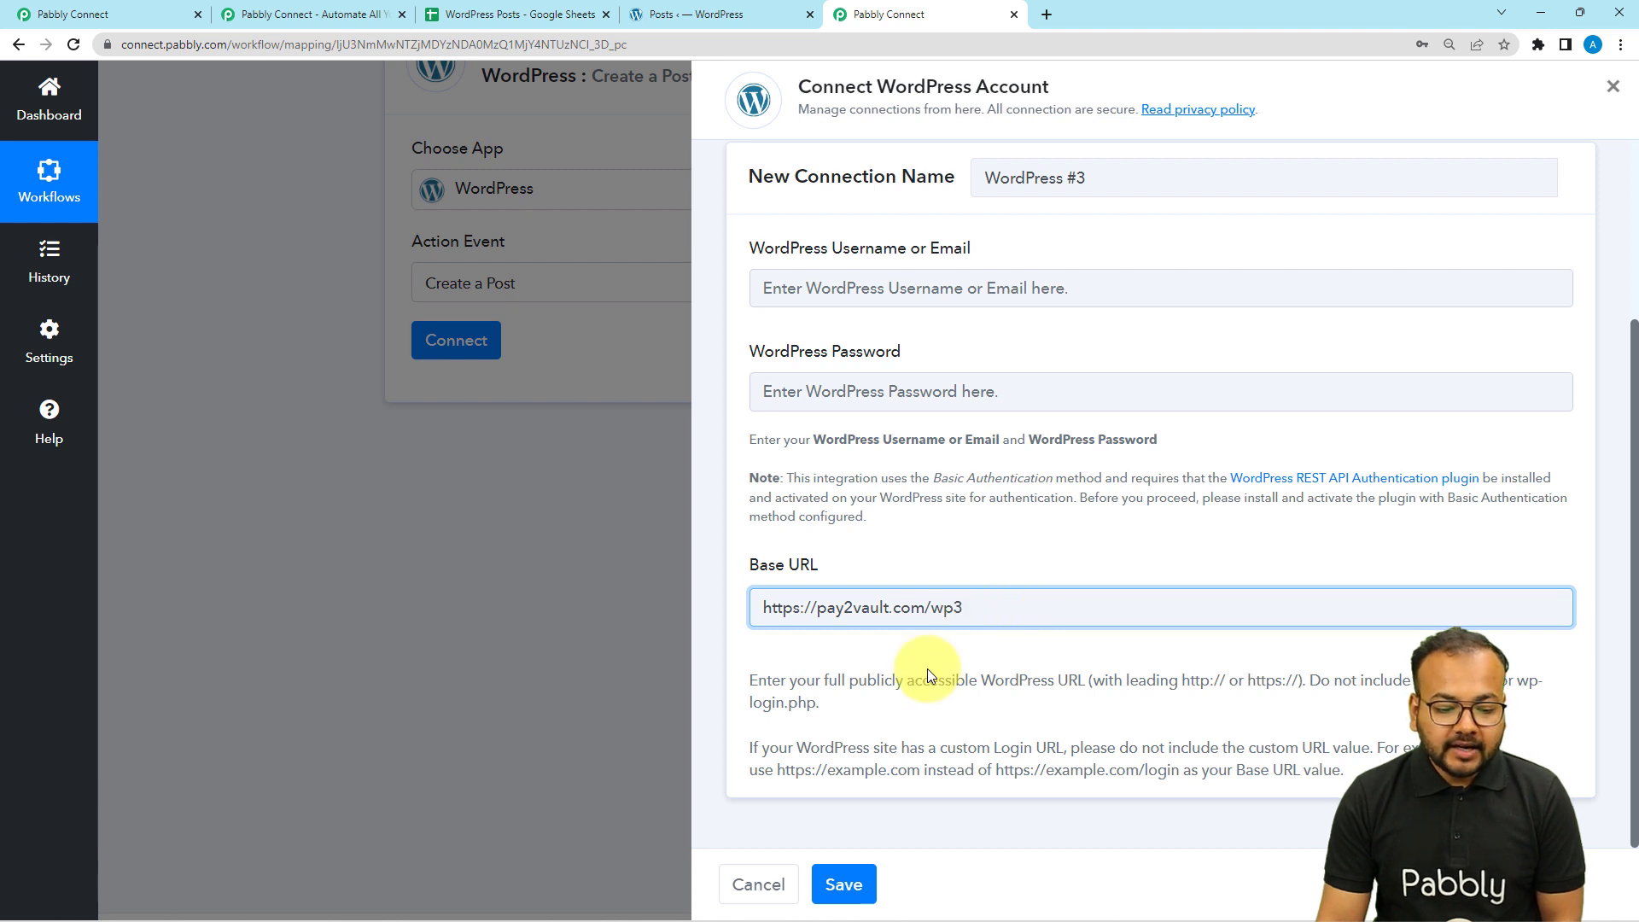
scroll(946, 606, up, 3)
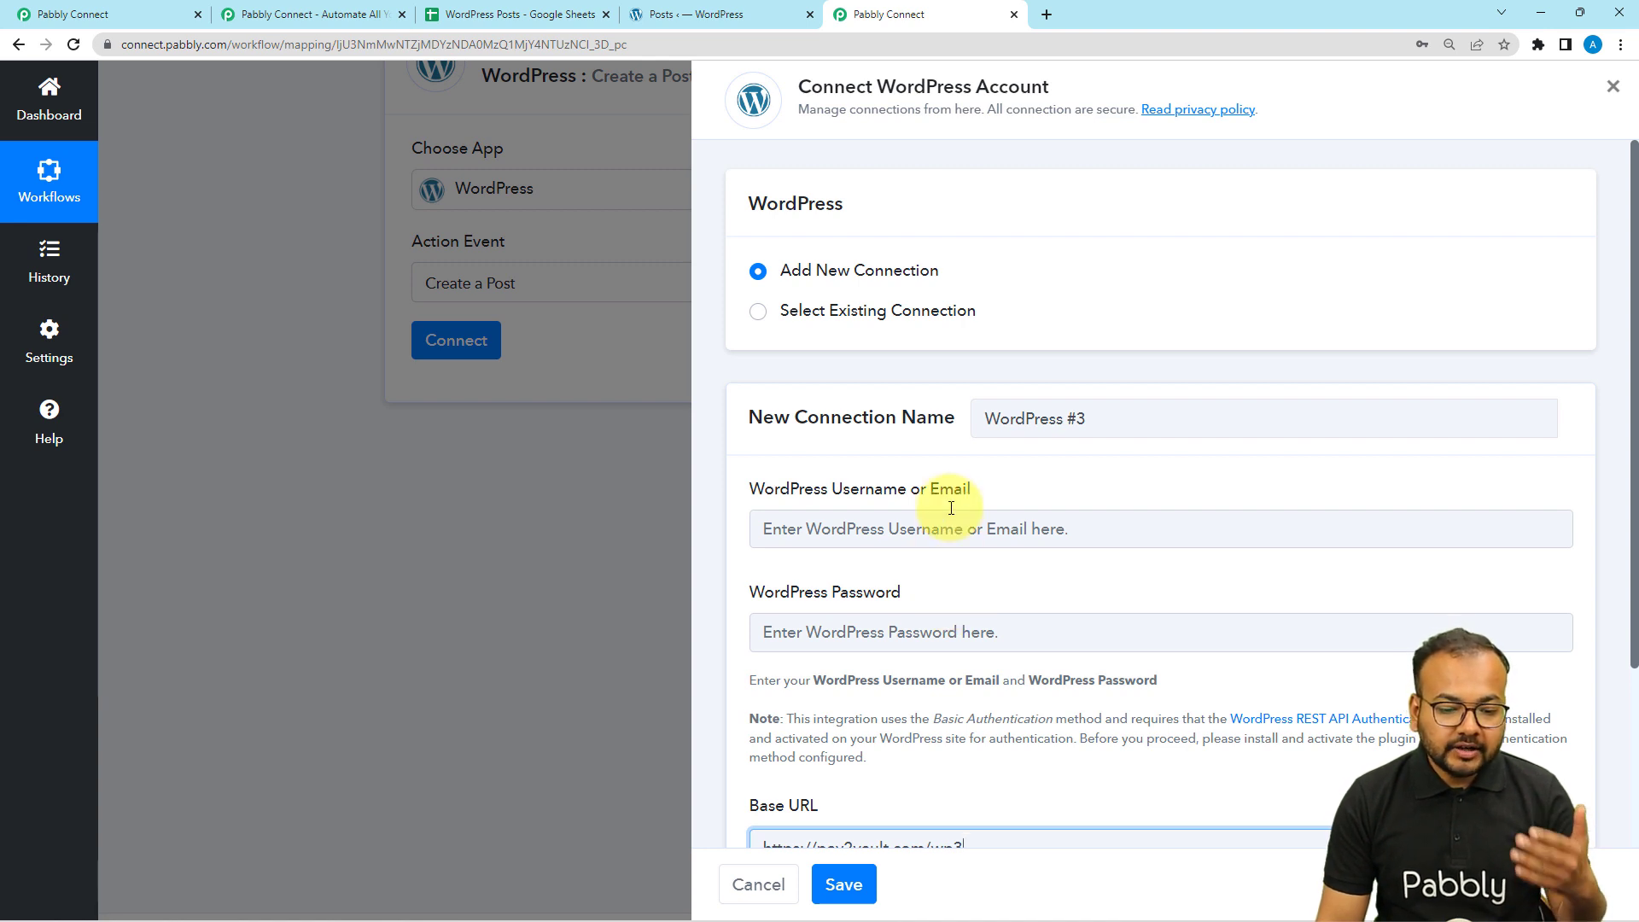
scroll(943, 651, down, 3)
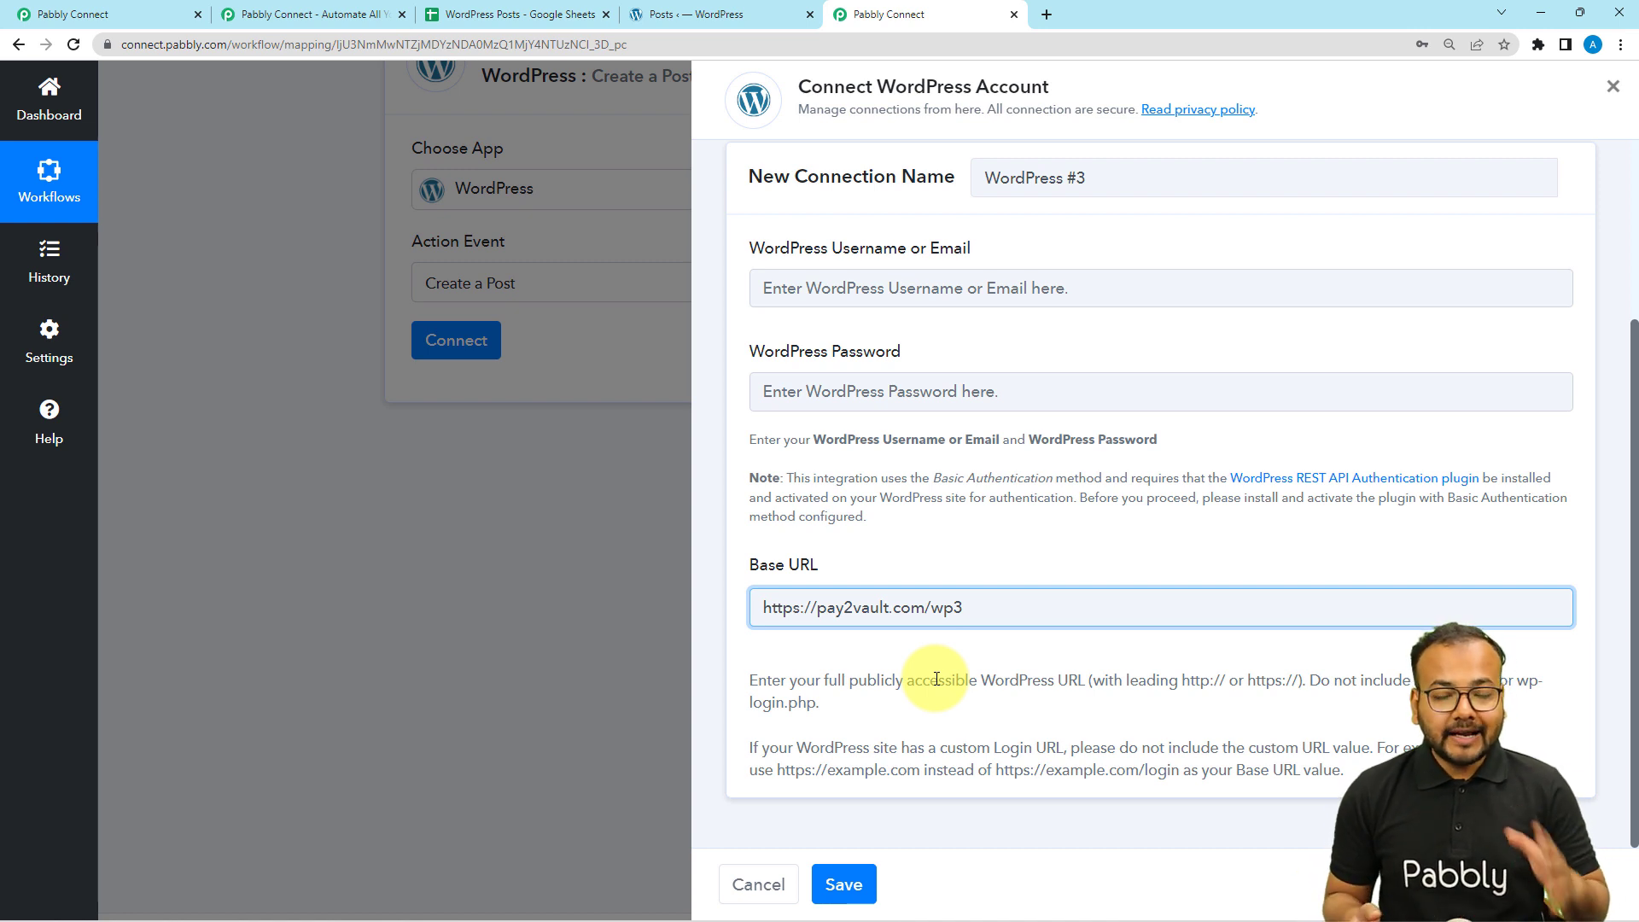
scroll(937, 679, up, 3)
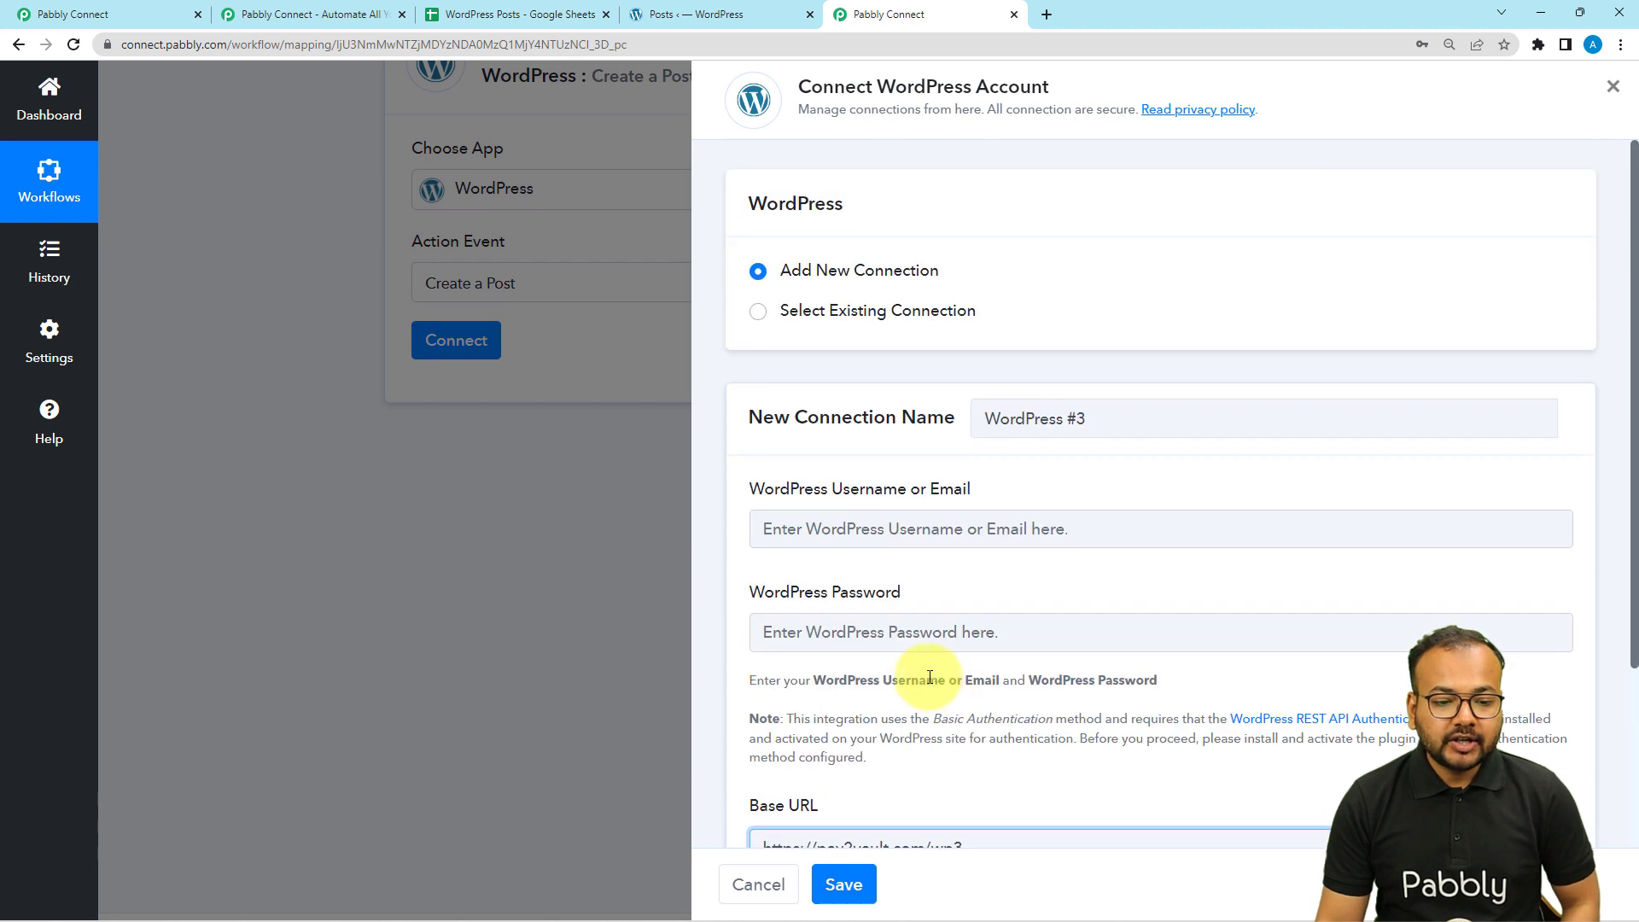
- Use the existing connection WordPress #2 for the WordPress action and save it
click(943, 313)
click(900, 541)
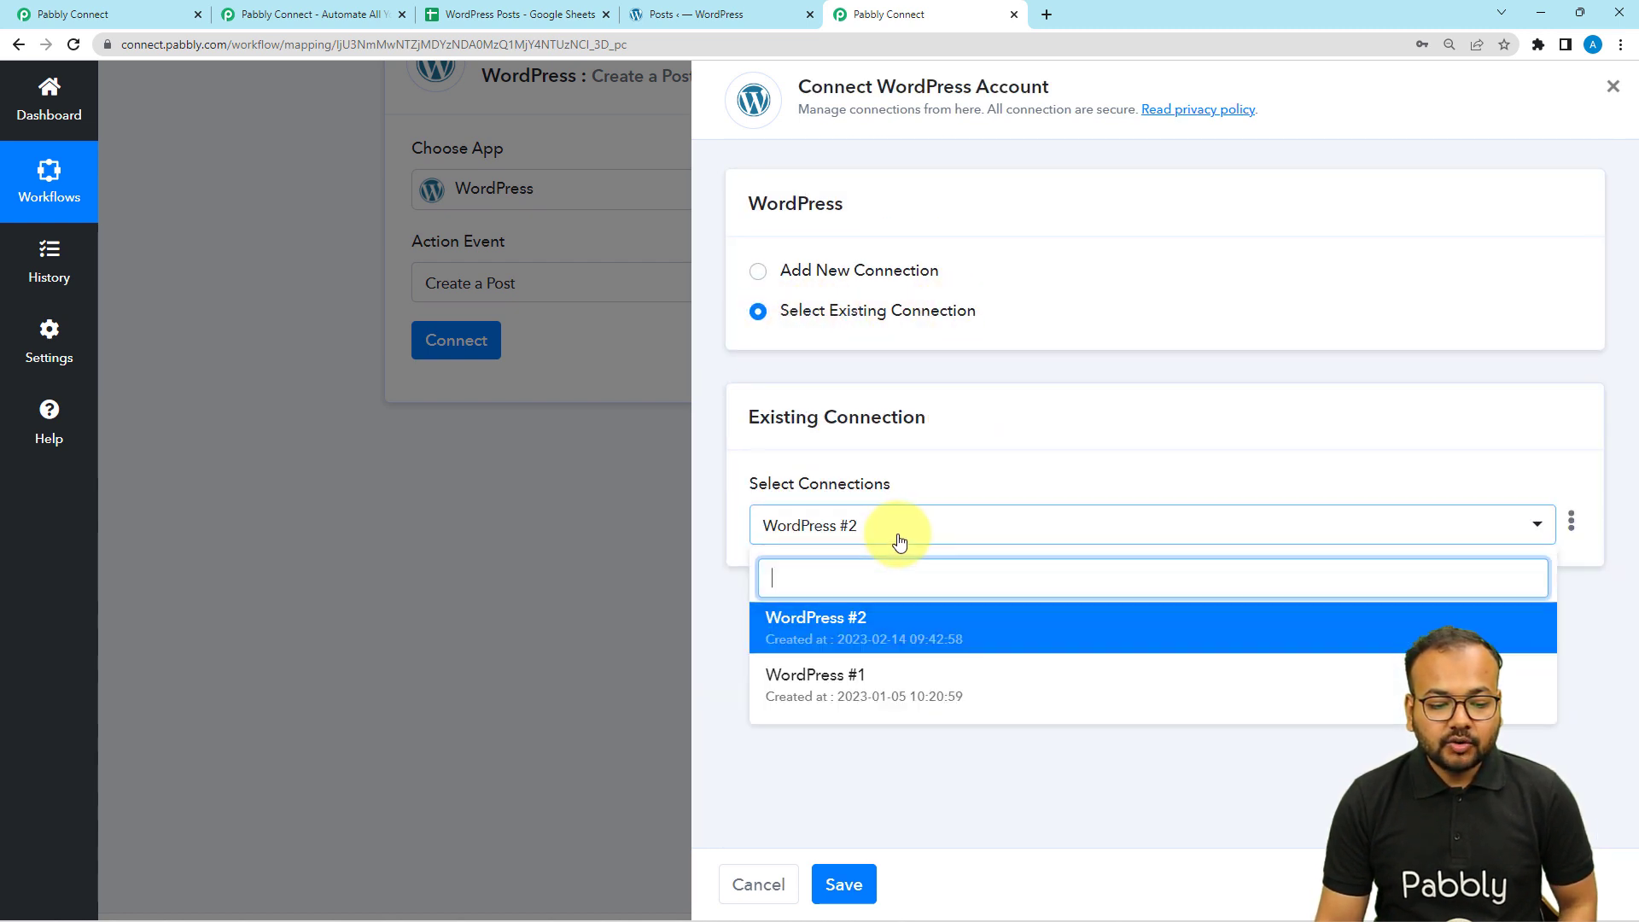
click(900, 736)
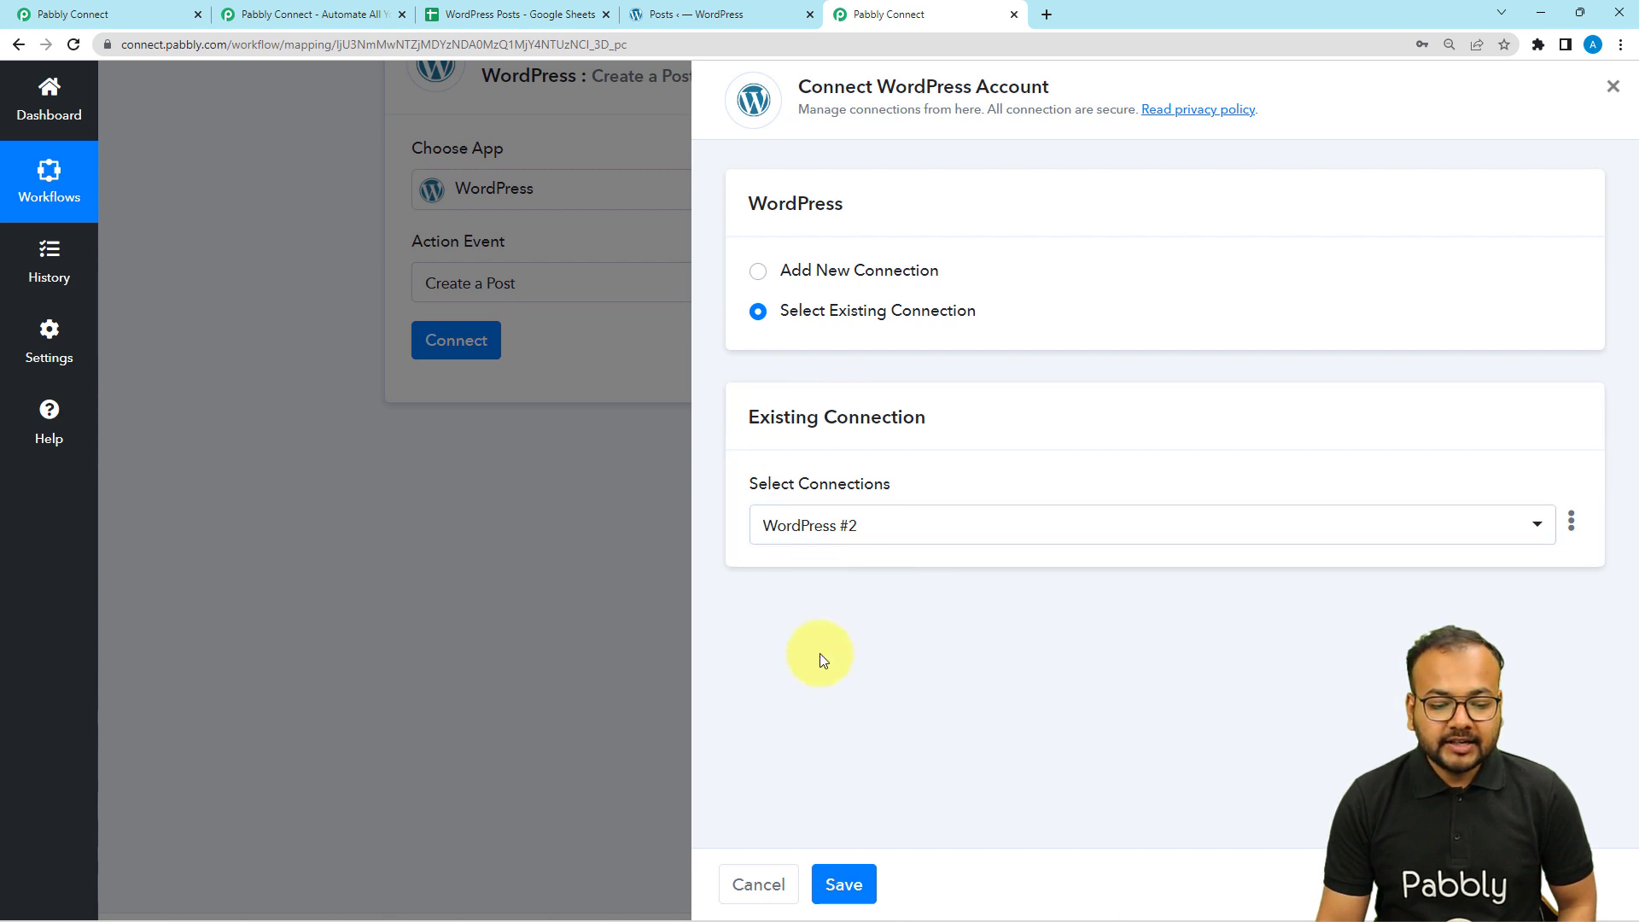
click(841, 887)
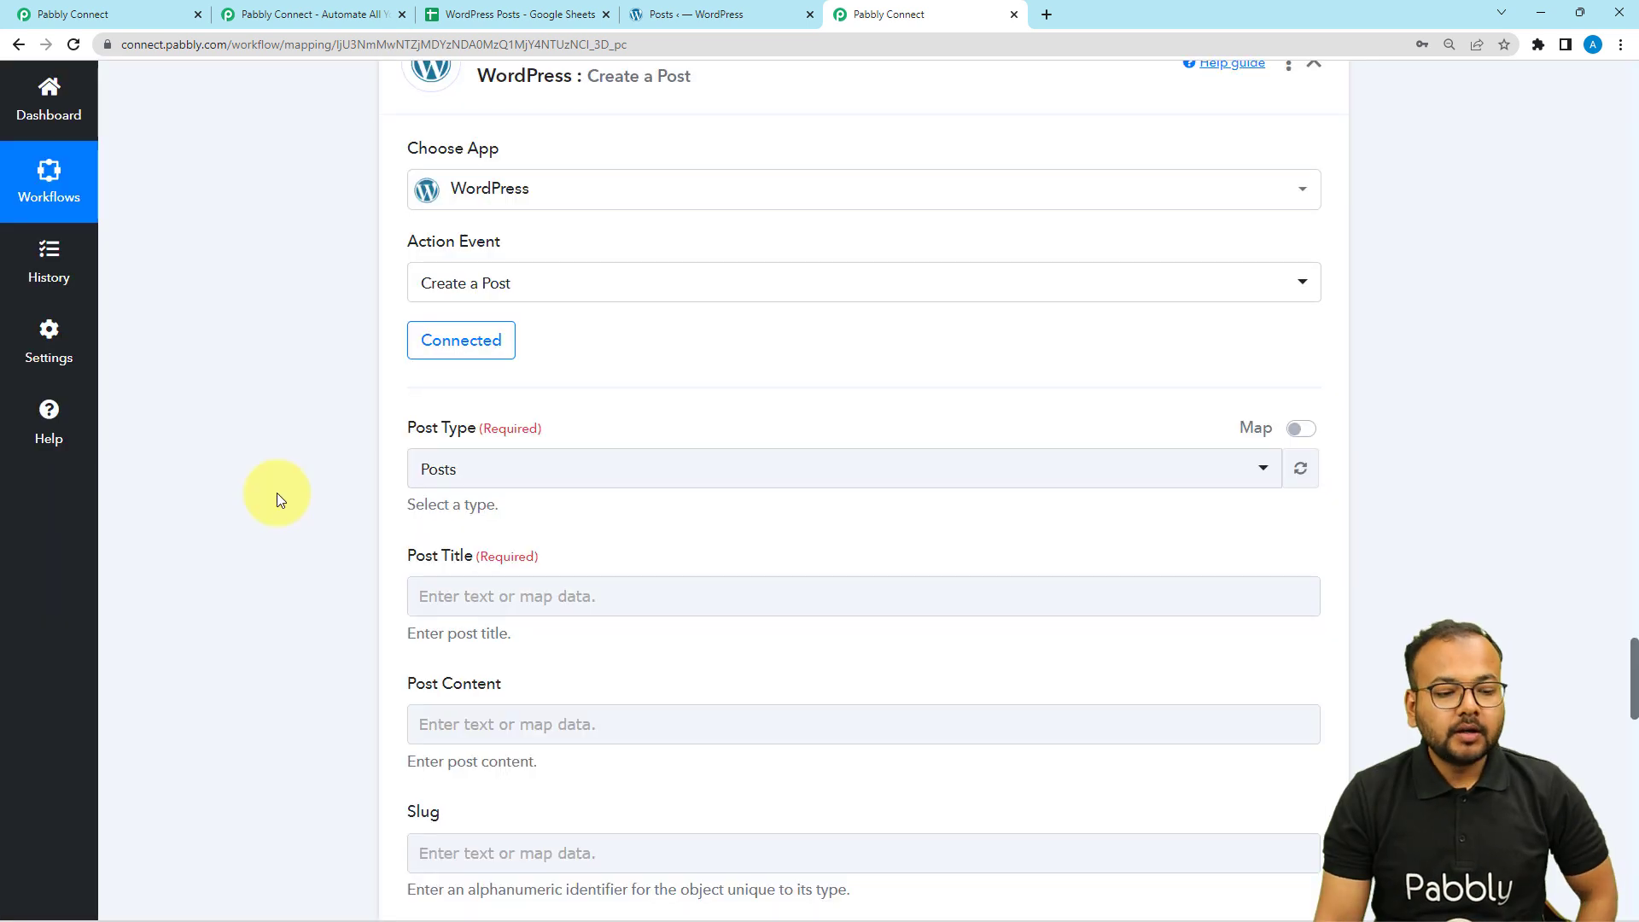
- Select Posts as the post type of the WordPress action
scroll(427, 486, down, 1)
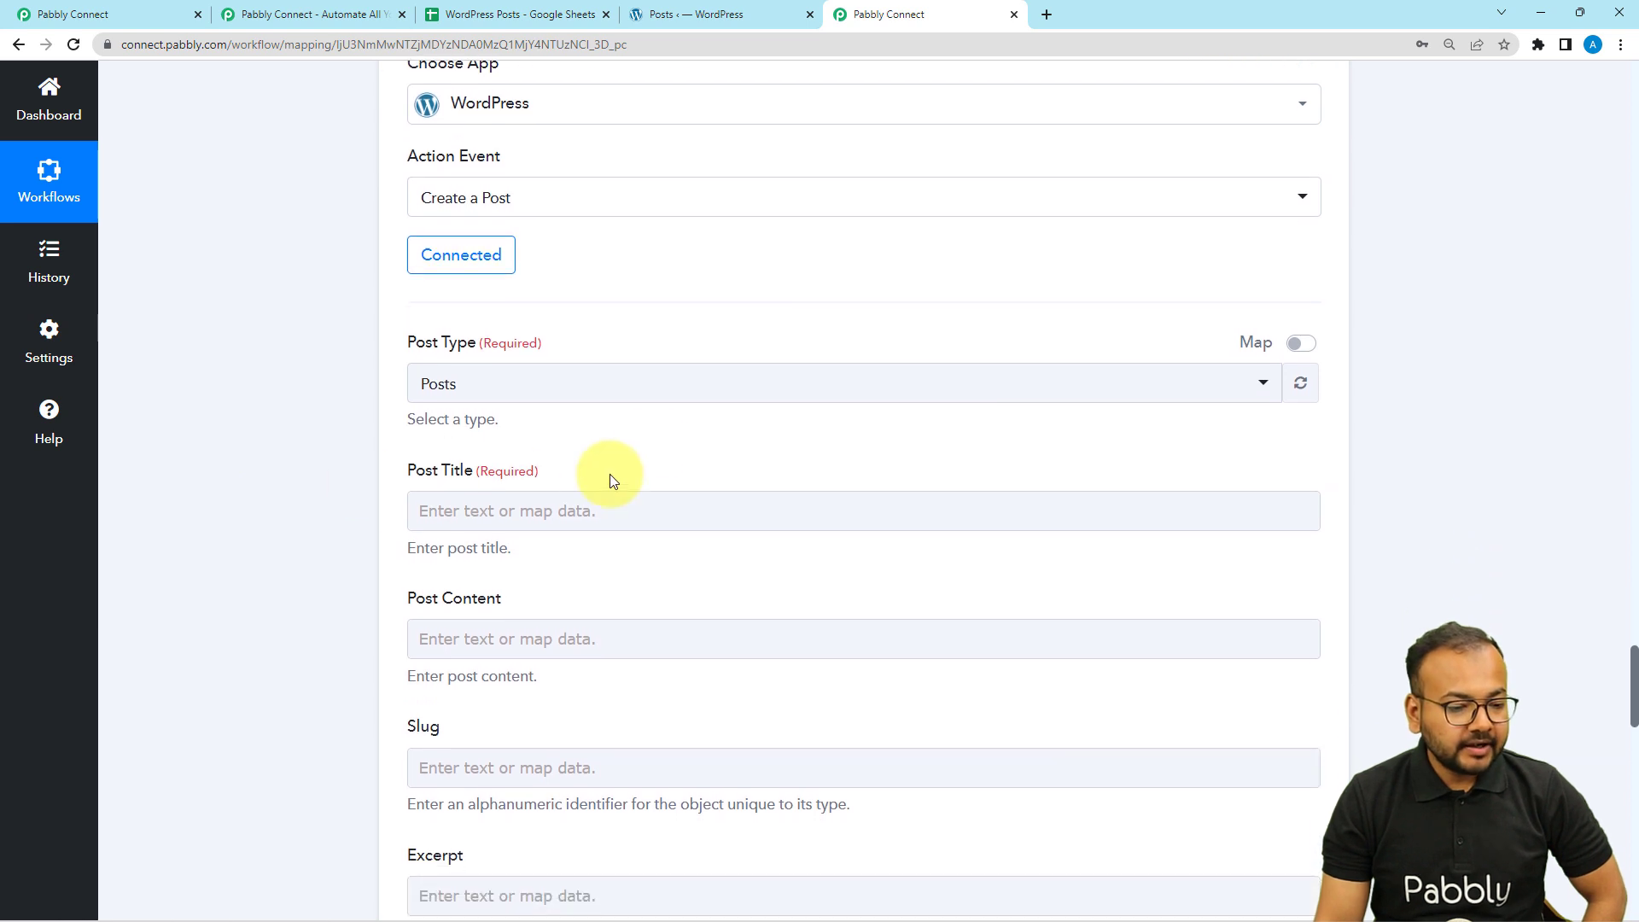
click(566, 382)
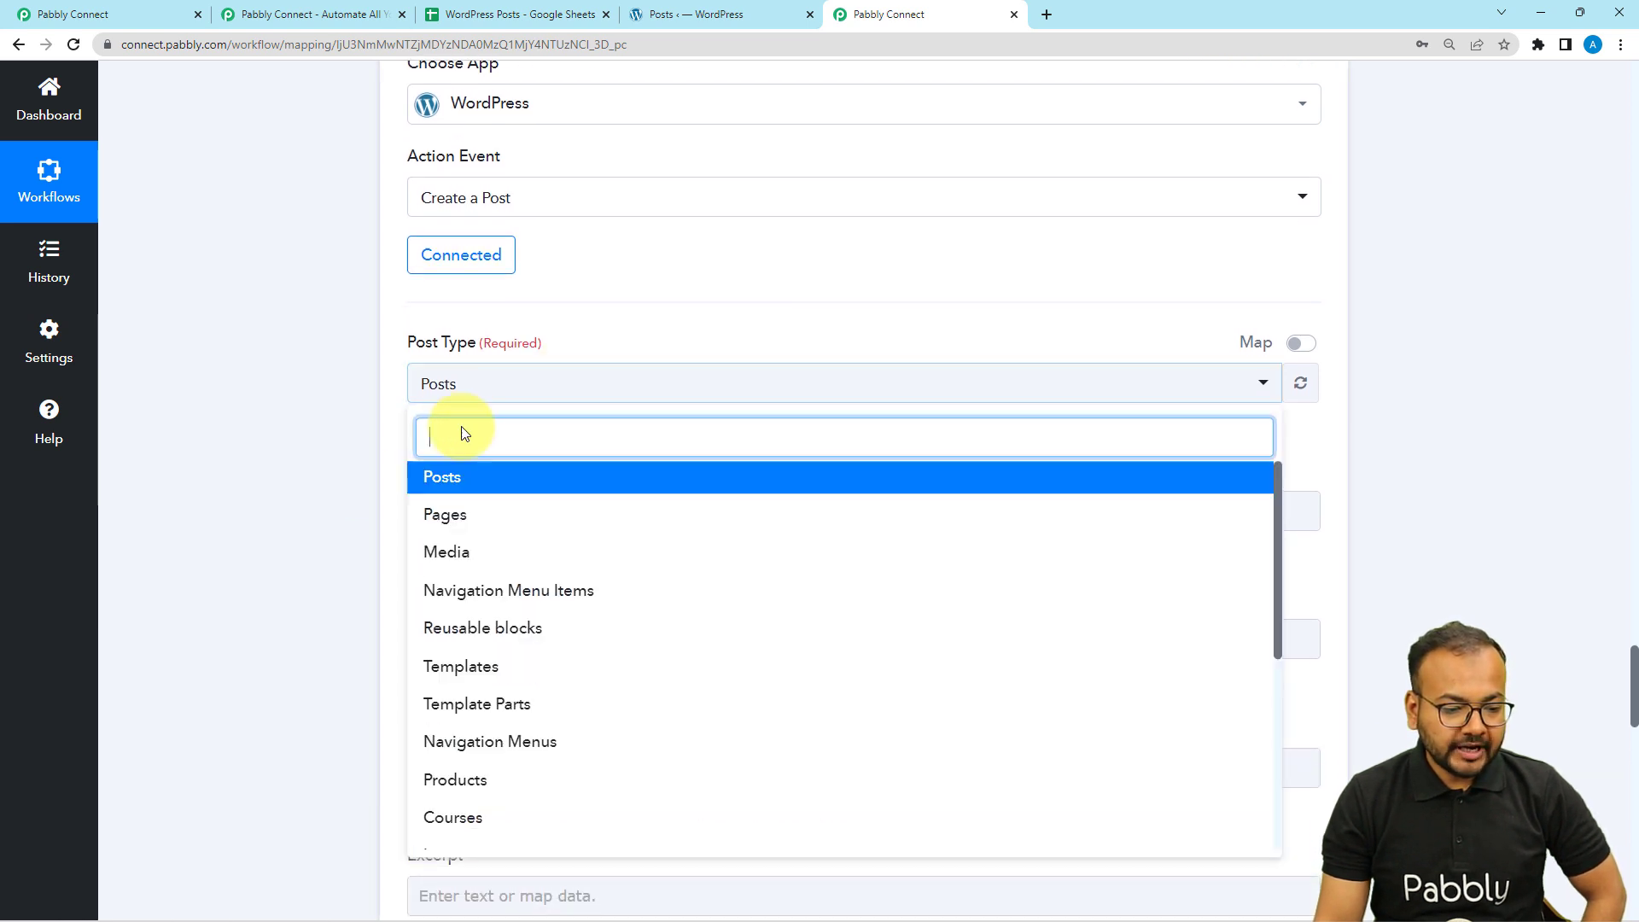
click(437, 476)
- Map the Iterator's Post Title value into the WordPress Post Title field
scroll(309, 487, down, 2)
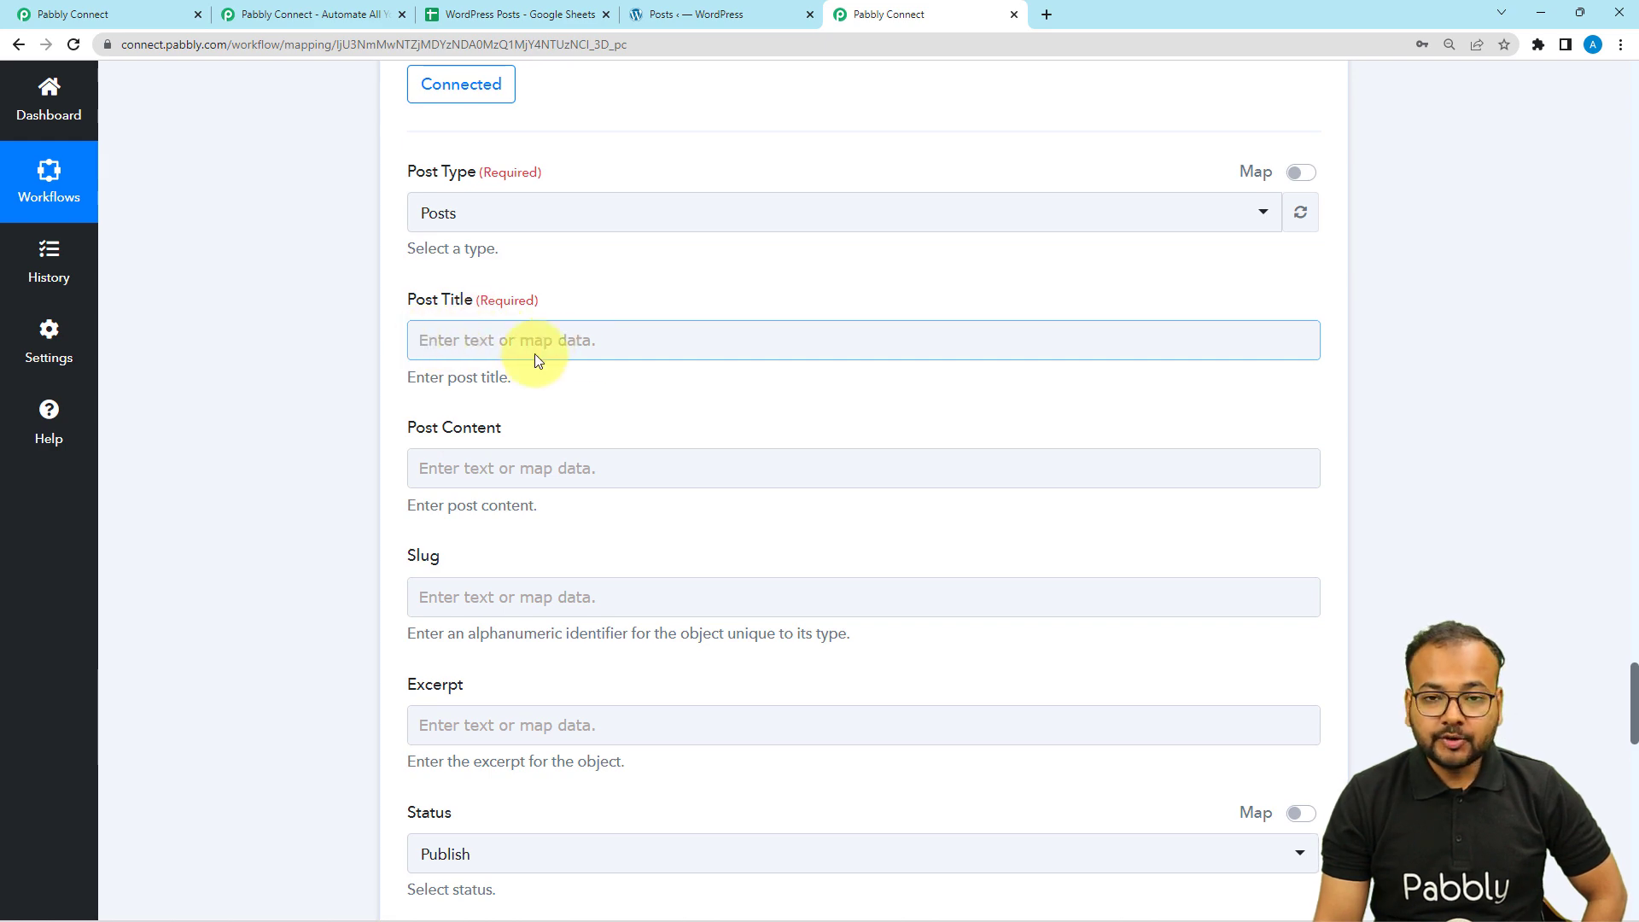
scroll(535, 353, up, 15)
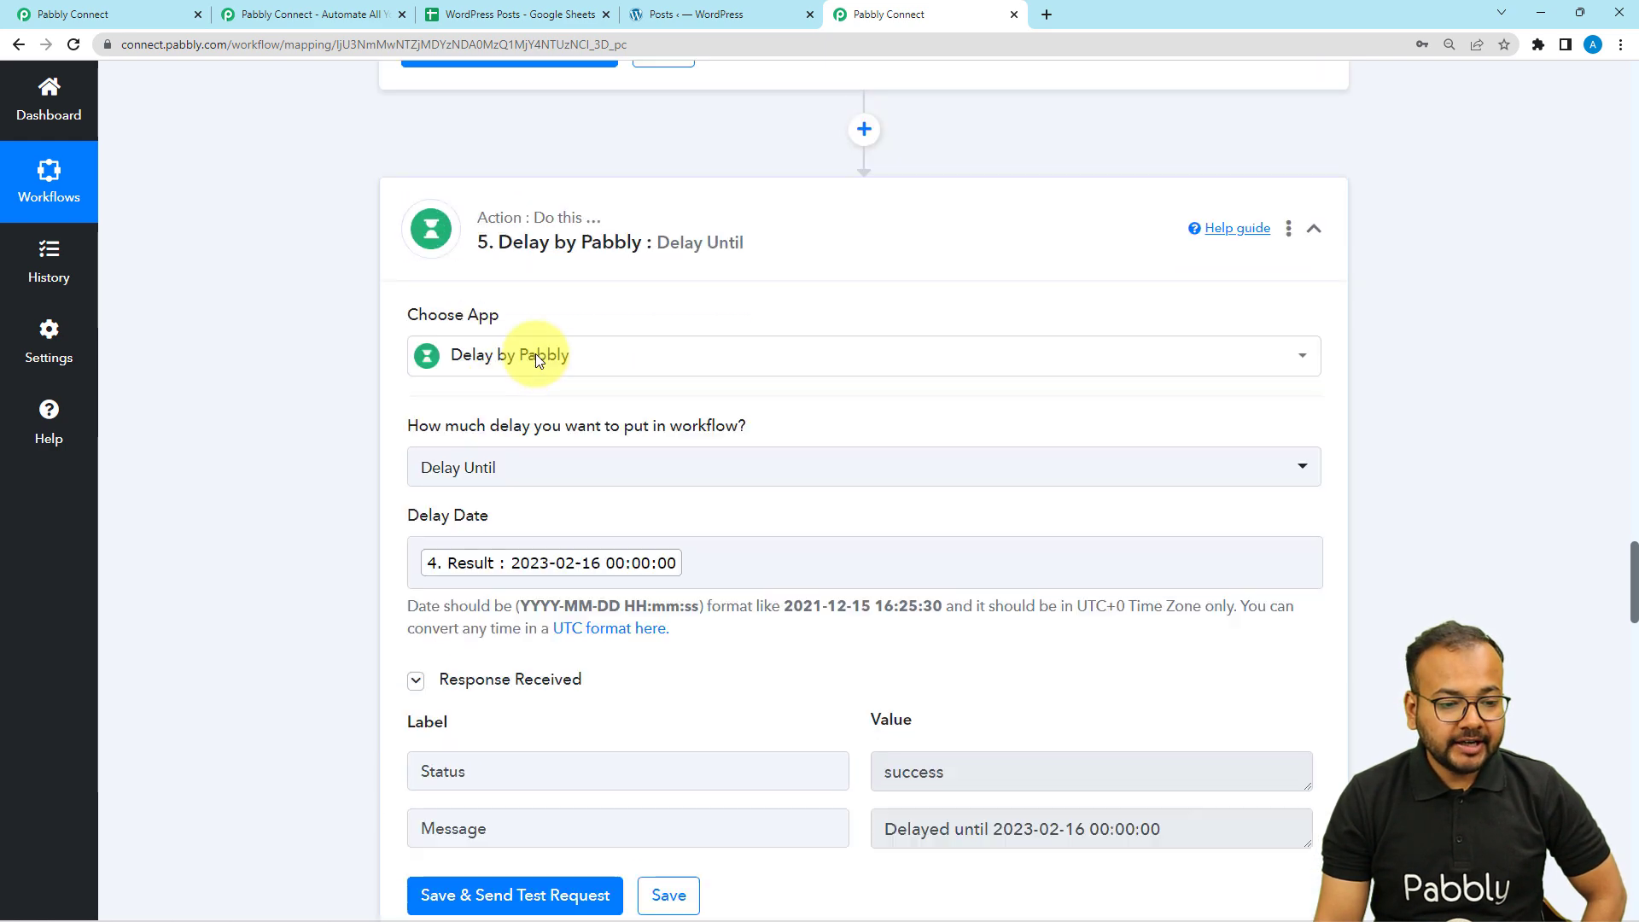
scroll(538, 358, up, 18)
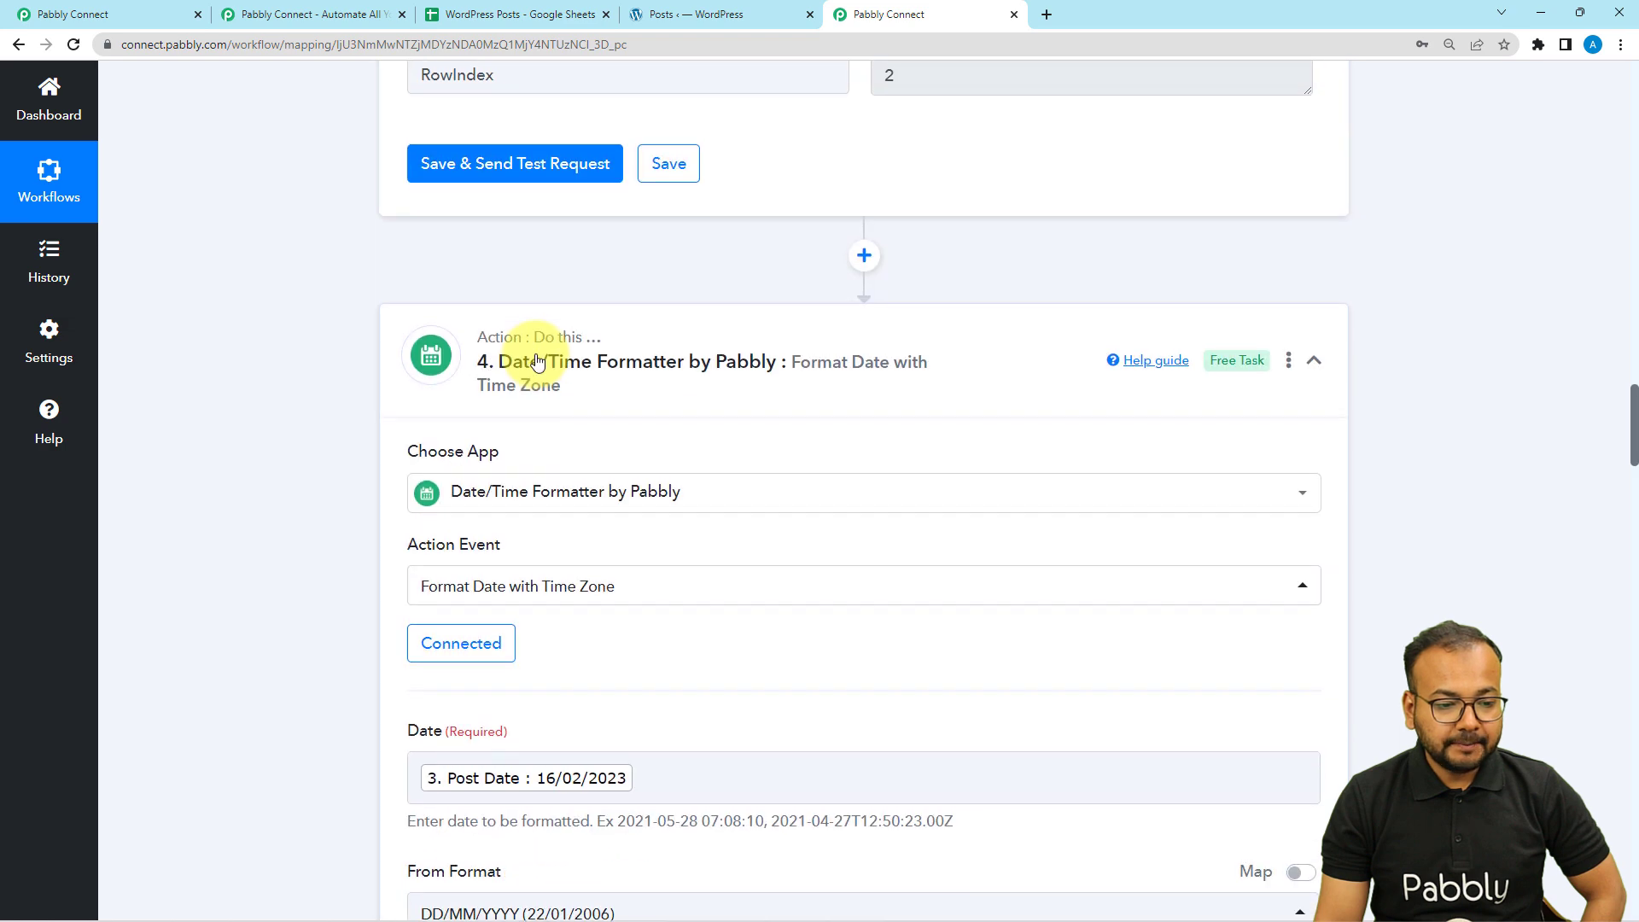
scroll(535, 360, up, 5)
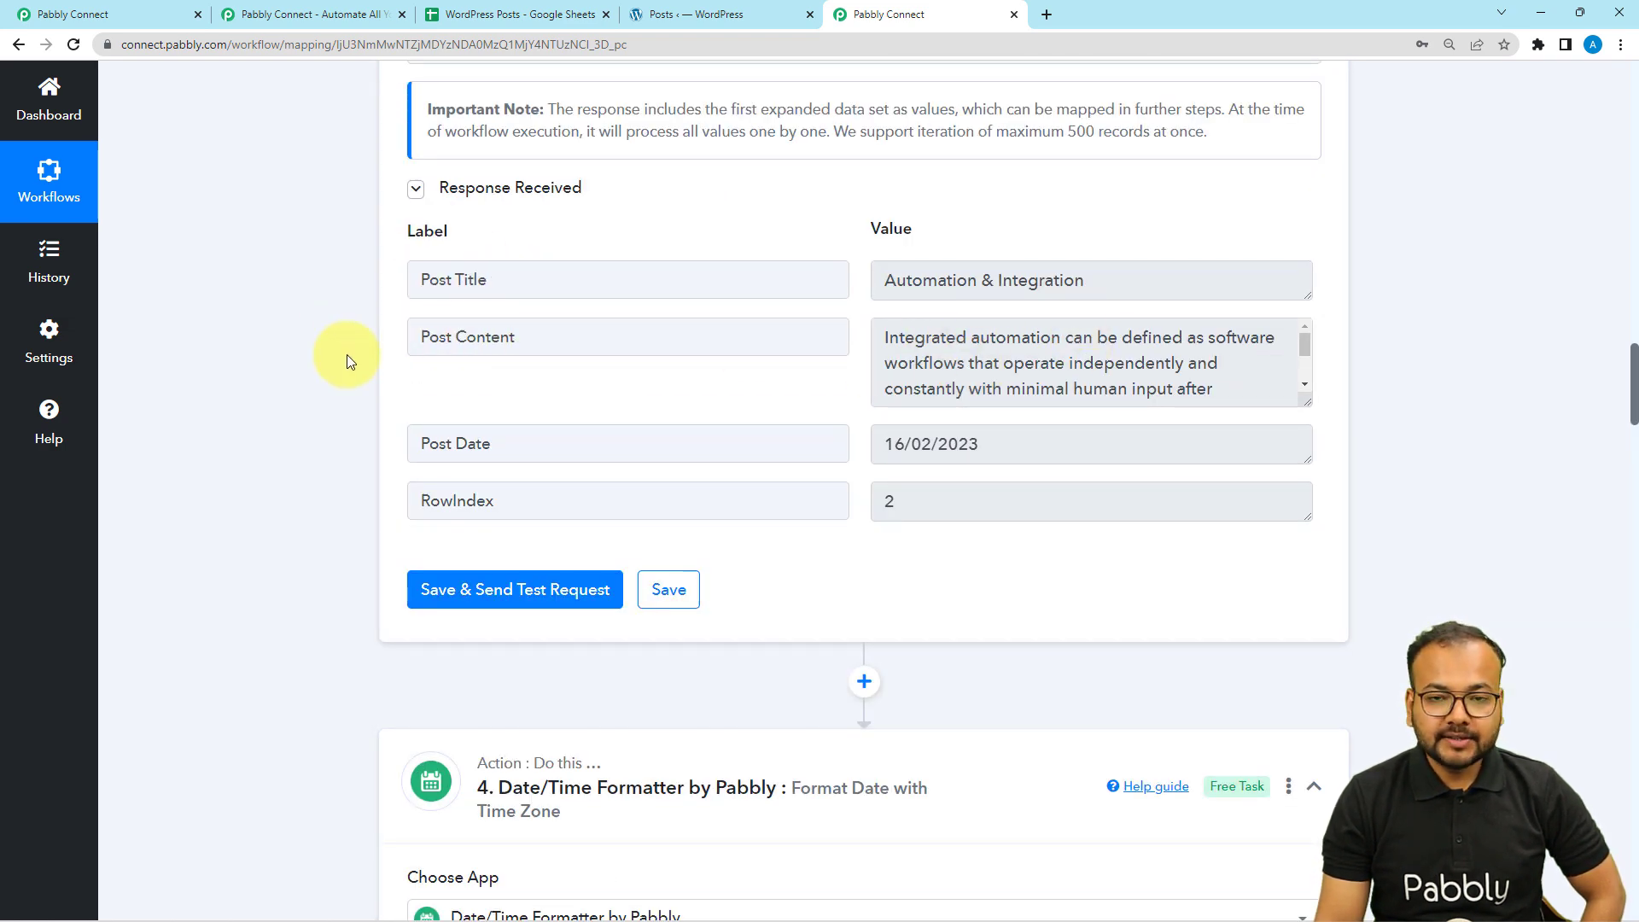
scroll(347, 355, down, 20)
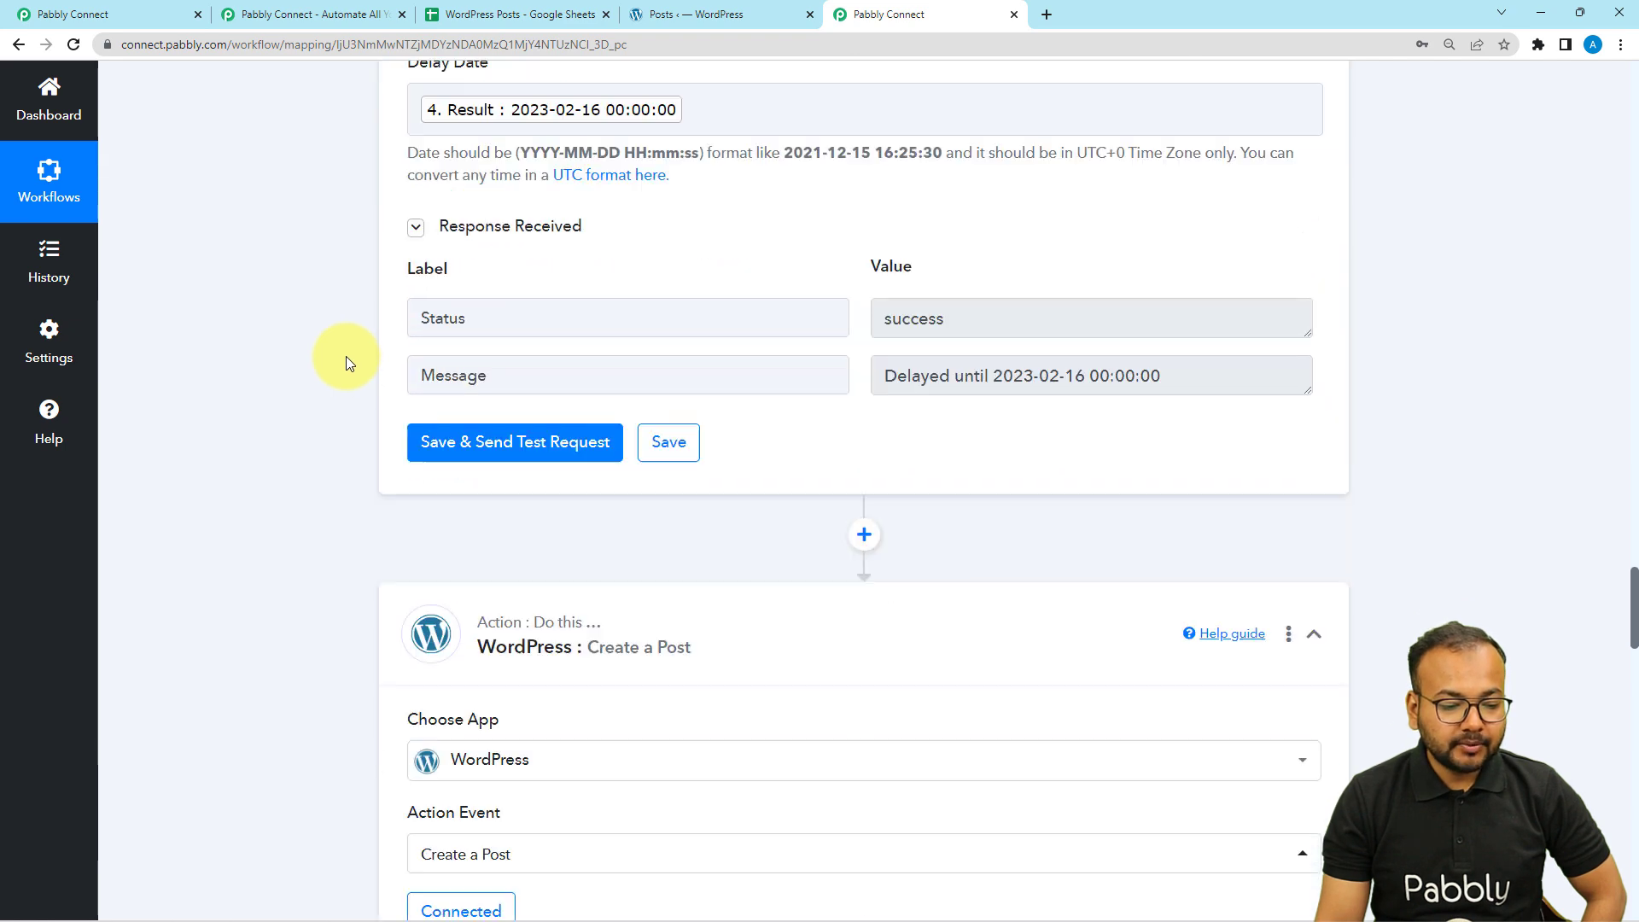
scroll(346, 356, down, 12)
click(430, 155)
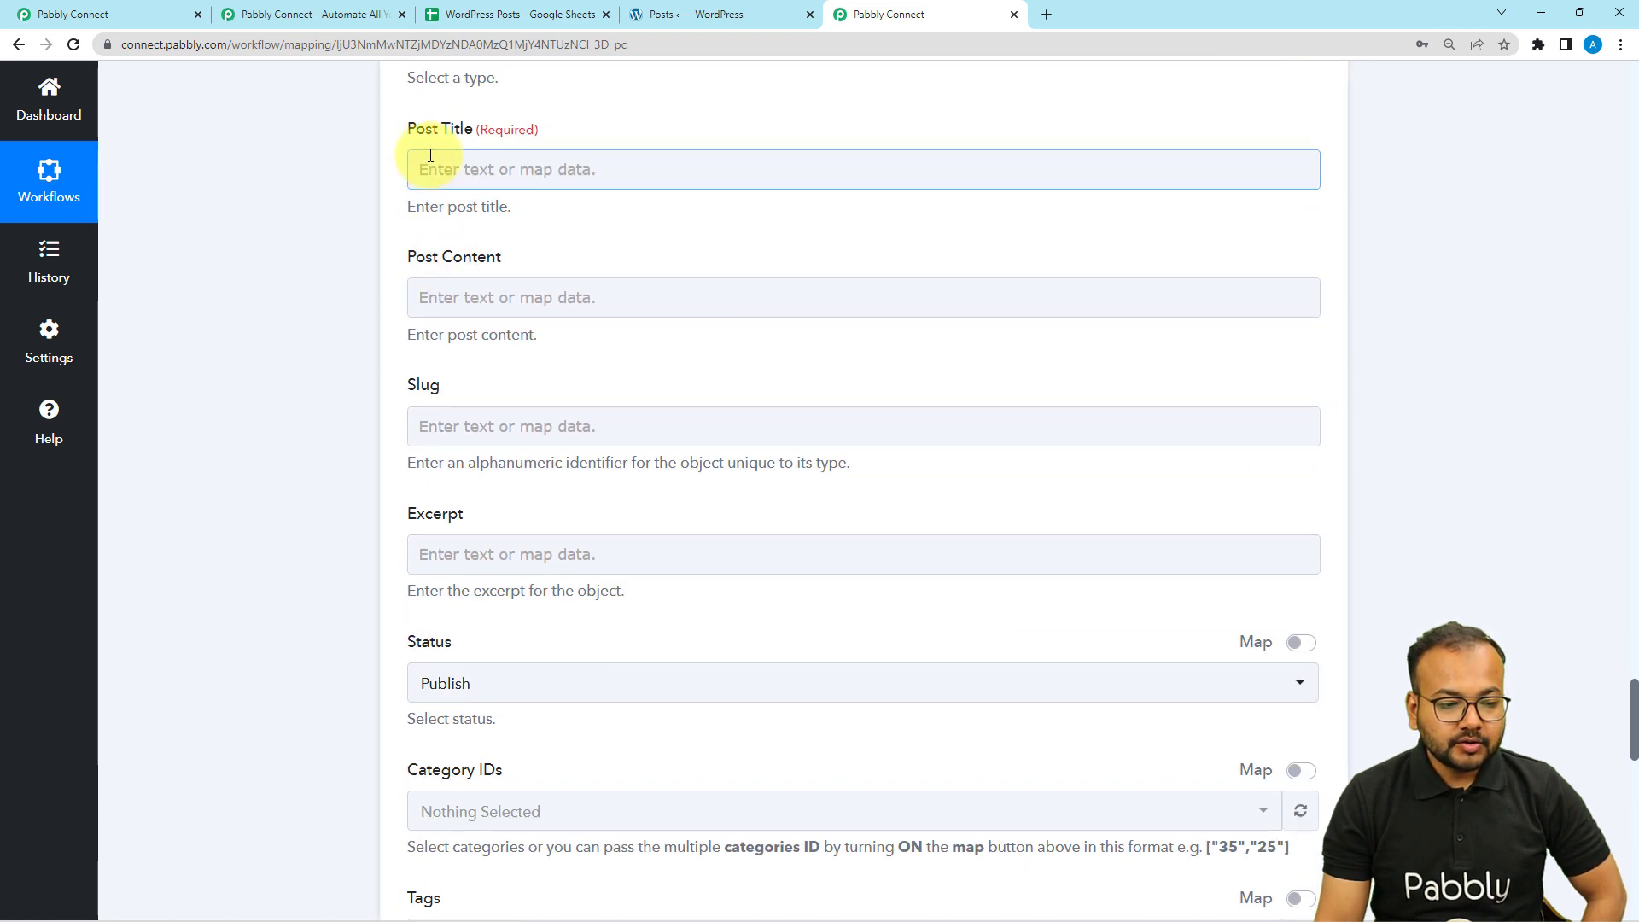
click(510, 459)
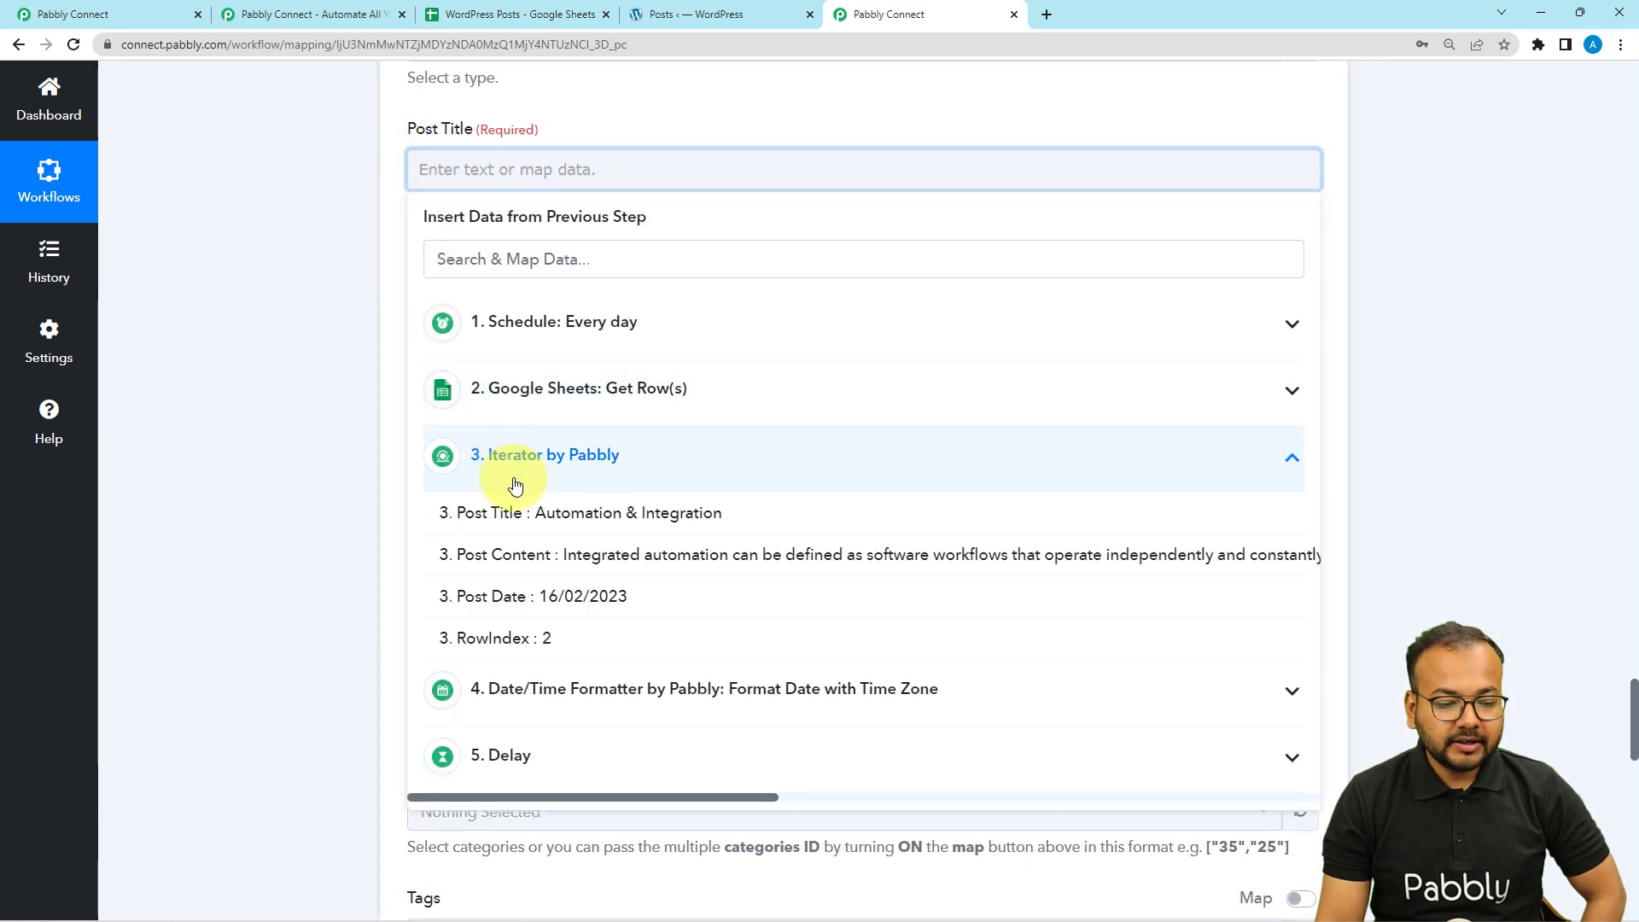
click(512, 514)
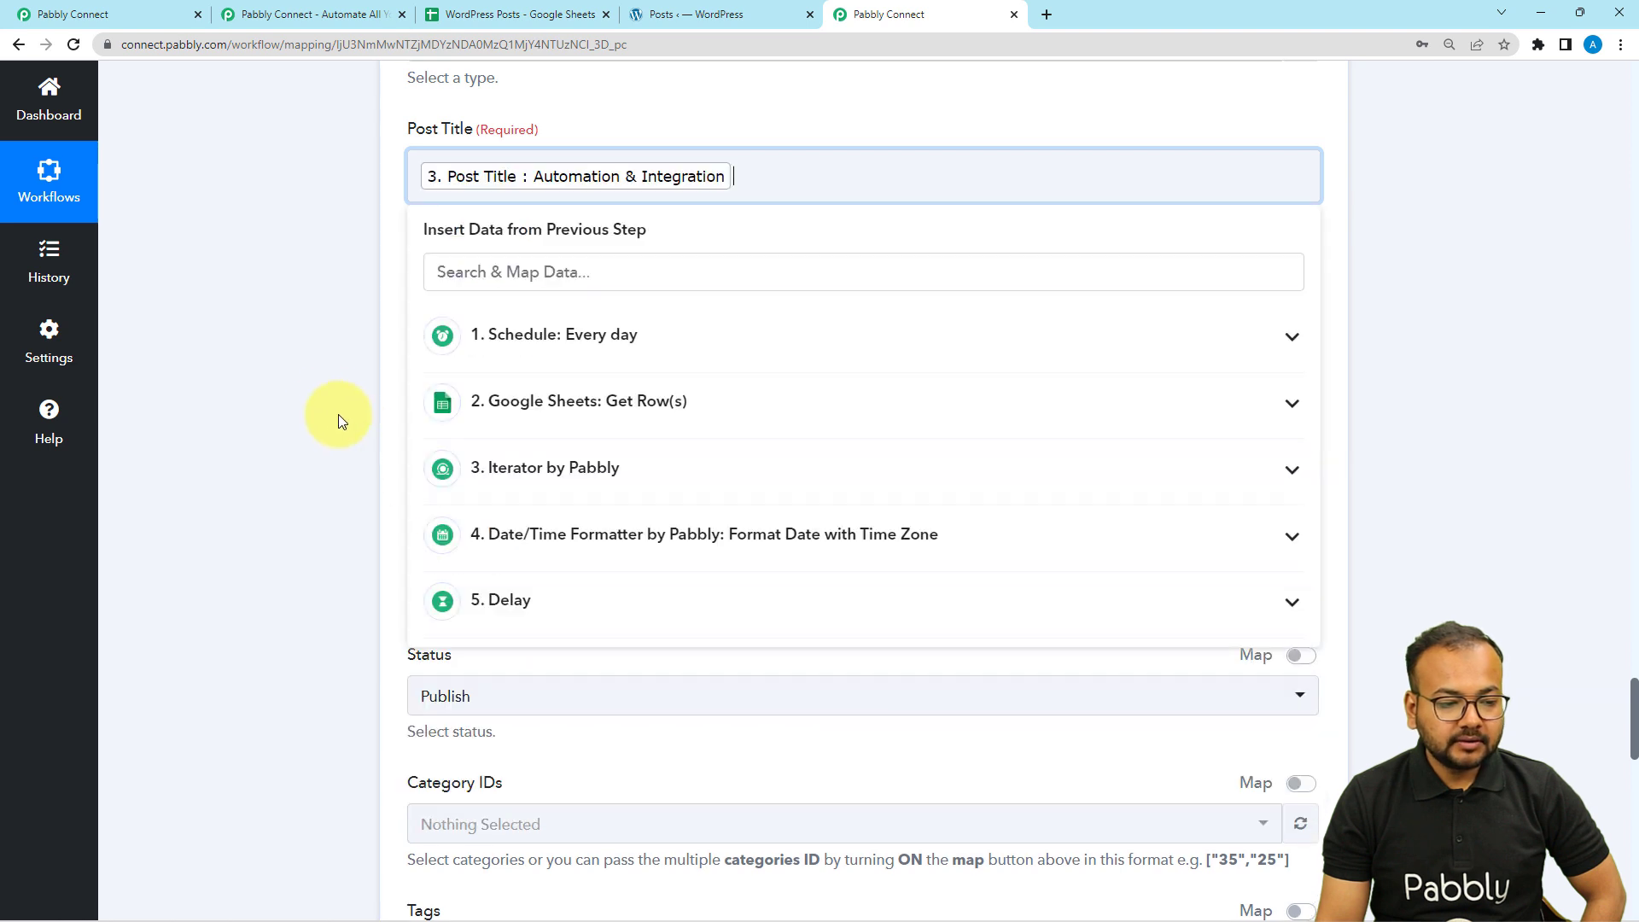
- Map the Iterator's Post Content value into the WordPress Post Content field
click(417, 398)
click(439, 311)
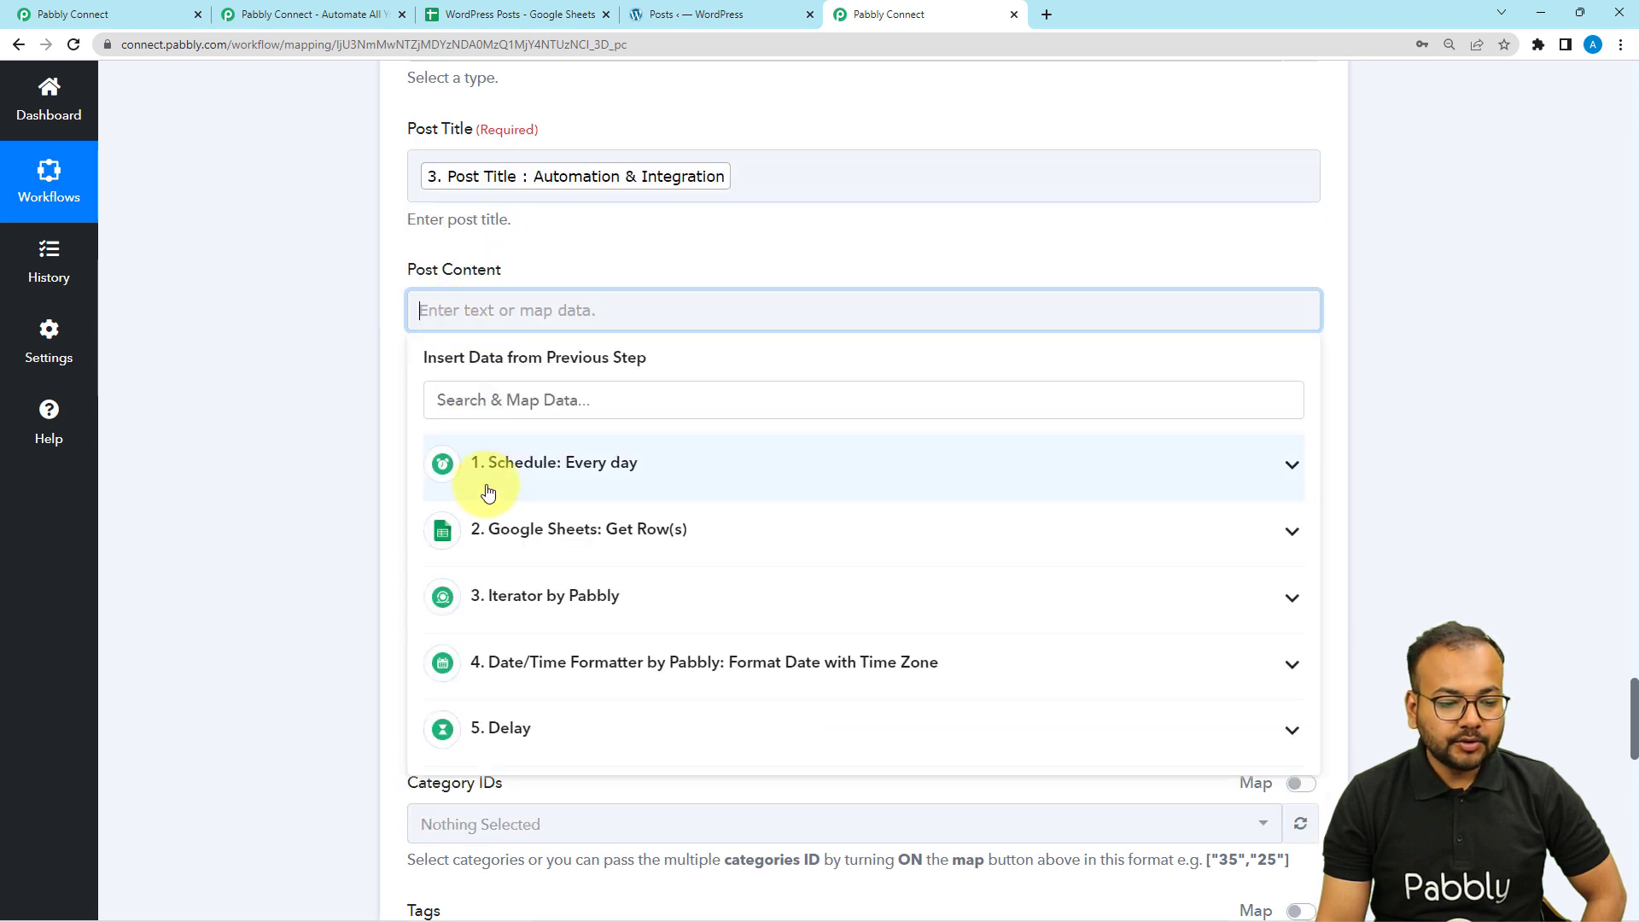
click(504, 616)
click(512, 696)
click(310, 530)
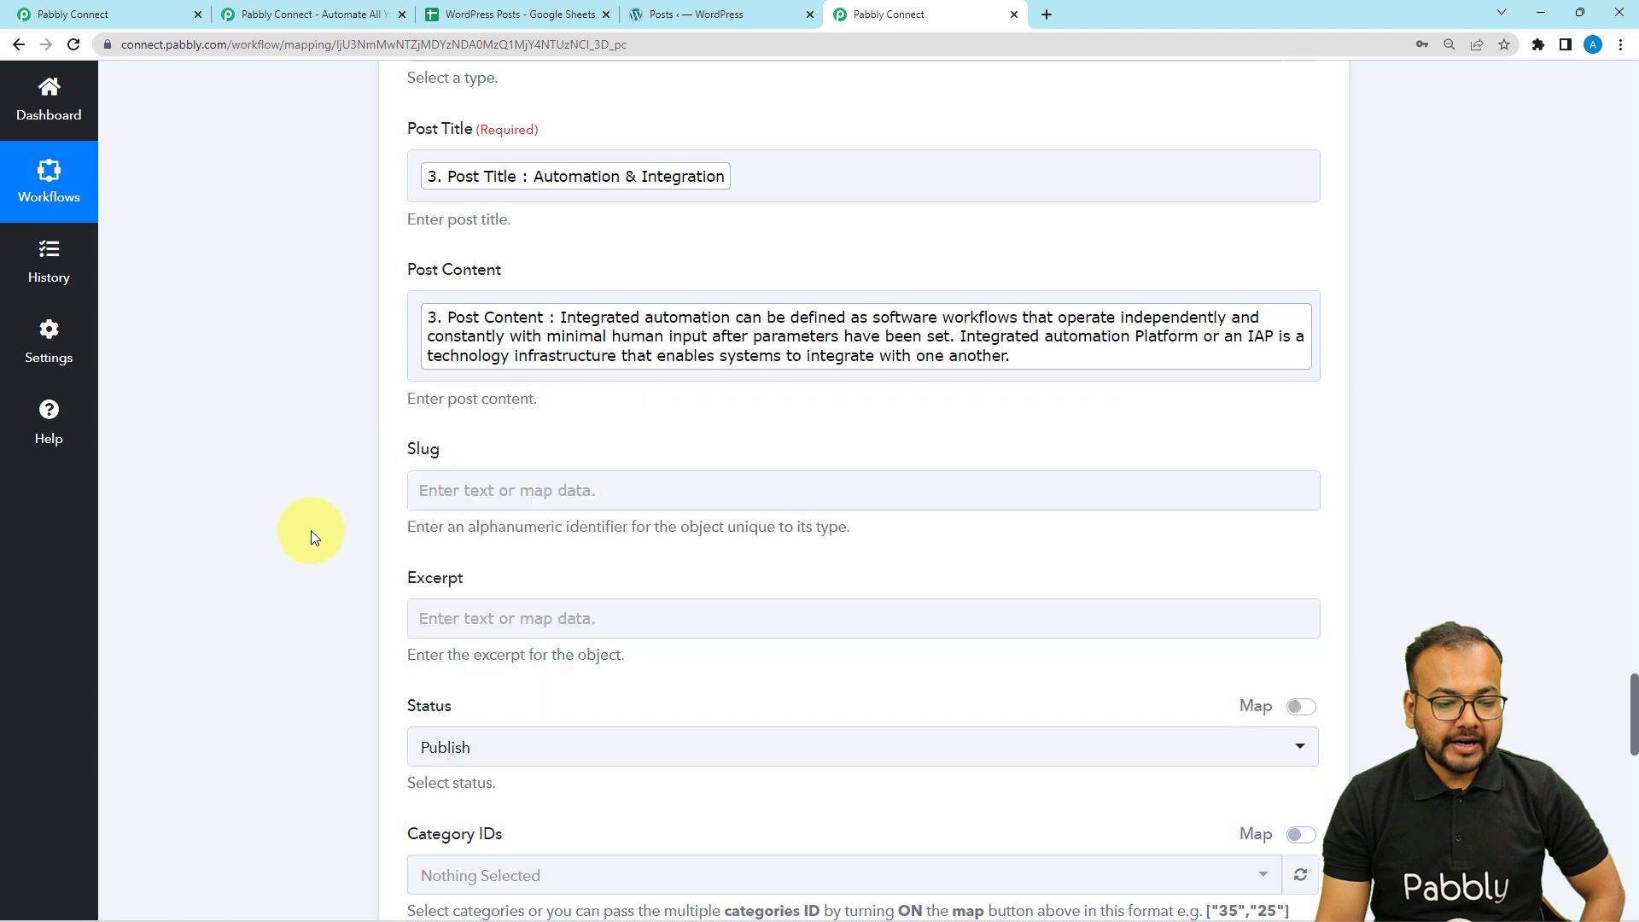
- Leave the slug and excerpt blank and select Publish as the post's status
scroll(317, 522, down, 2)
scroll(391, 367, down, 2)
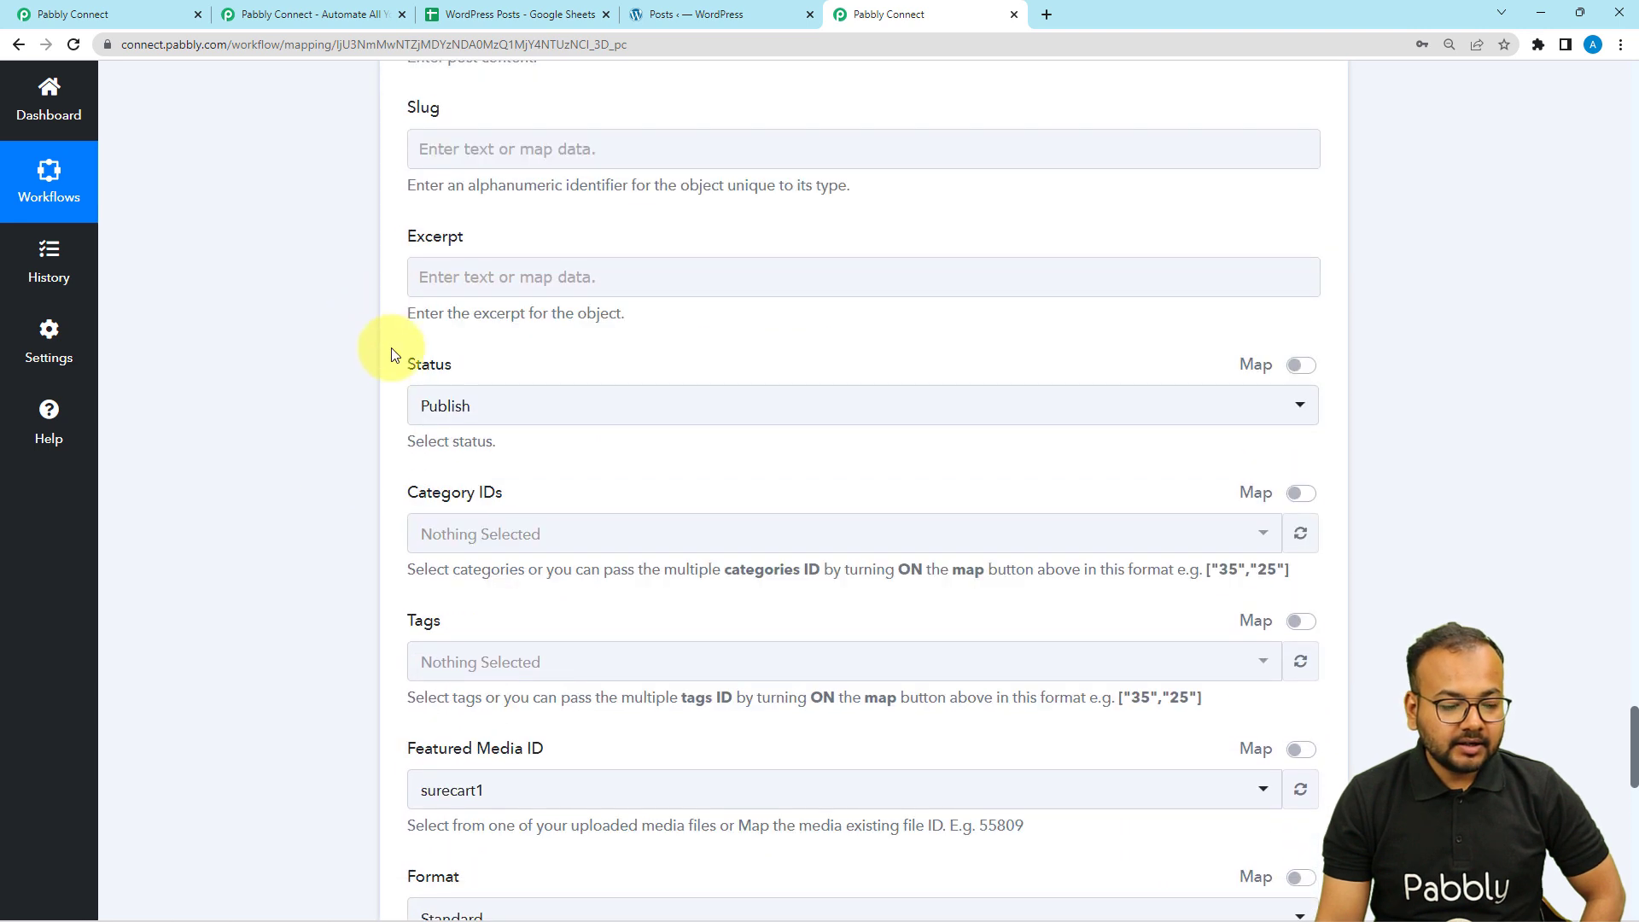
scroll(452, 325, down, 2)
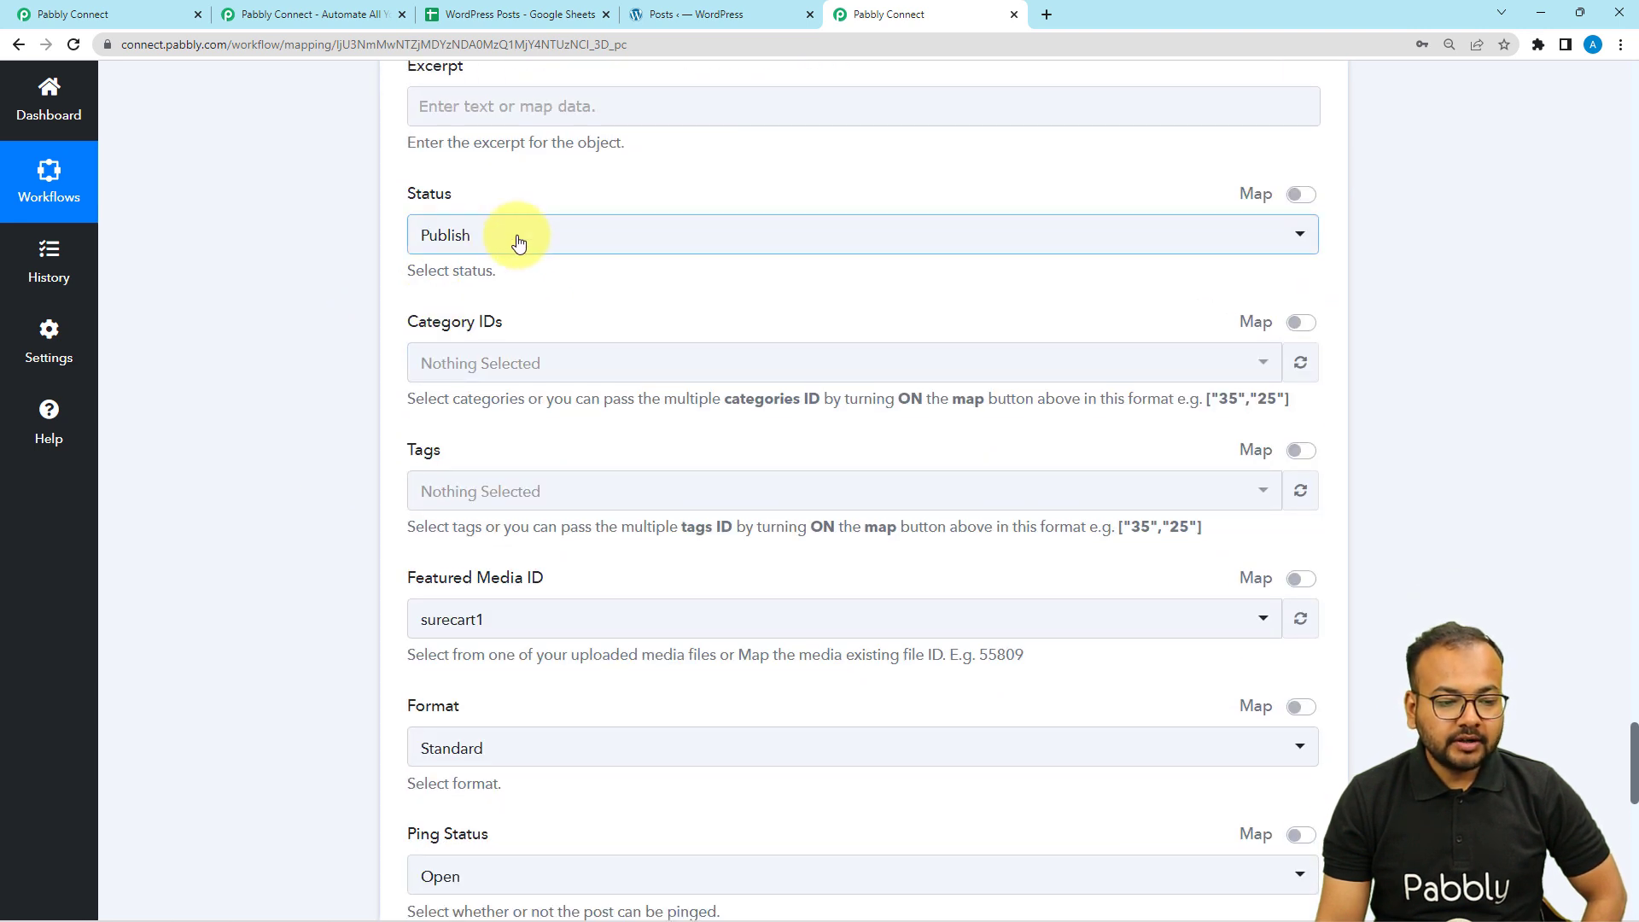
click(519, 244)
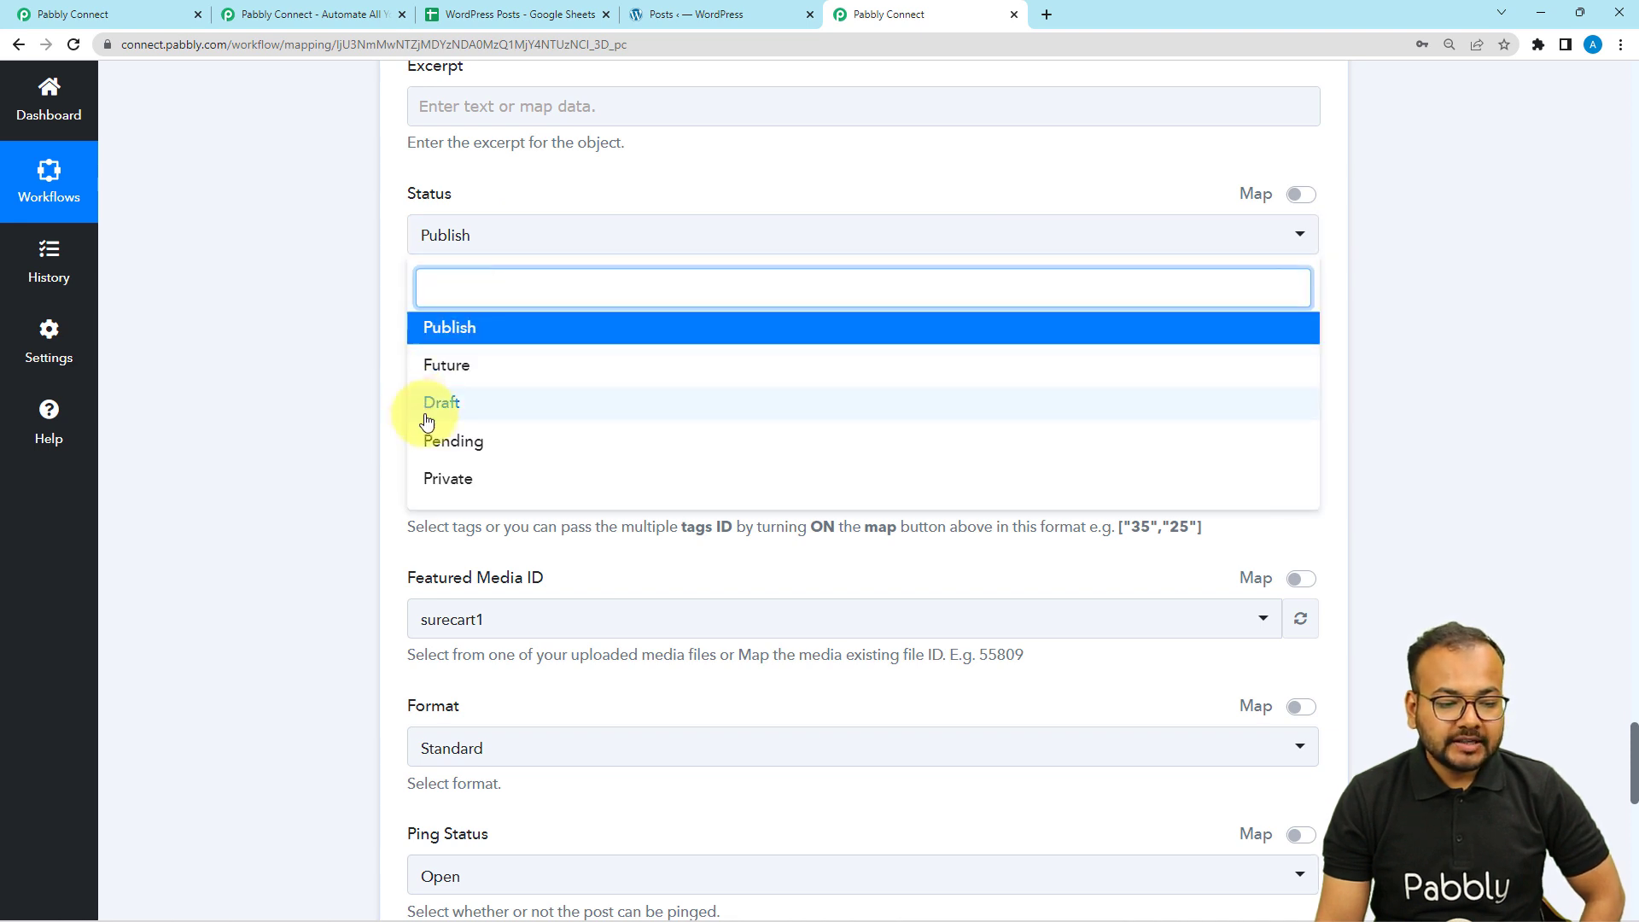
click(476, 330)
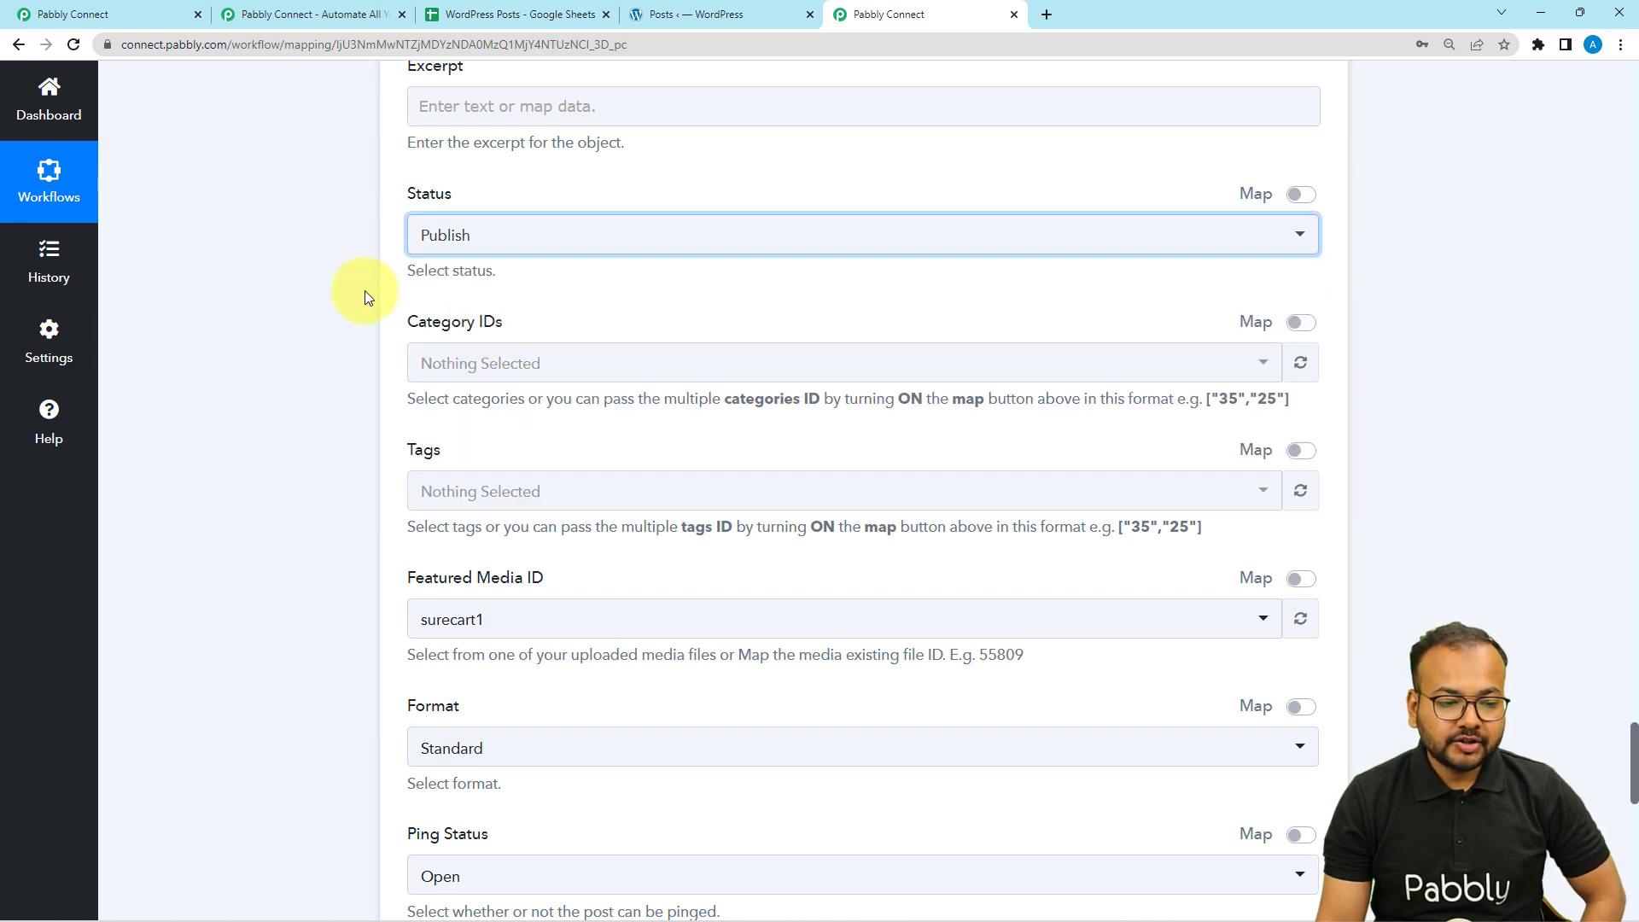
- Leave categories and tags unselected, keep the ping status Open, and select Admin as the post's author
scroll(357, 284, down, 3)
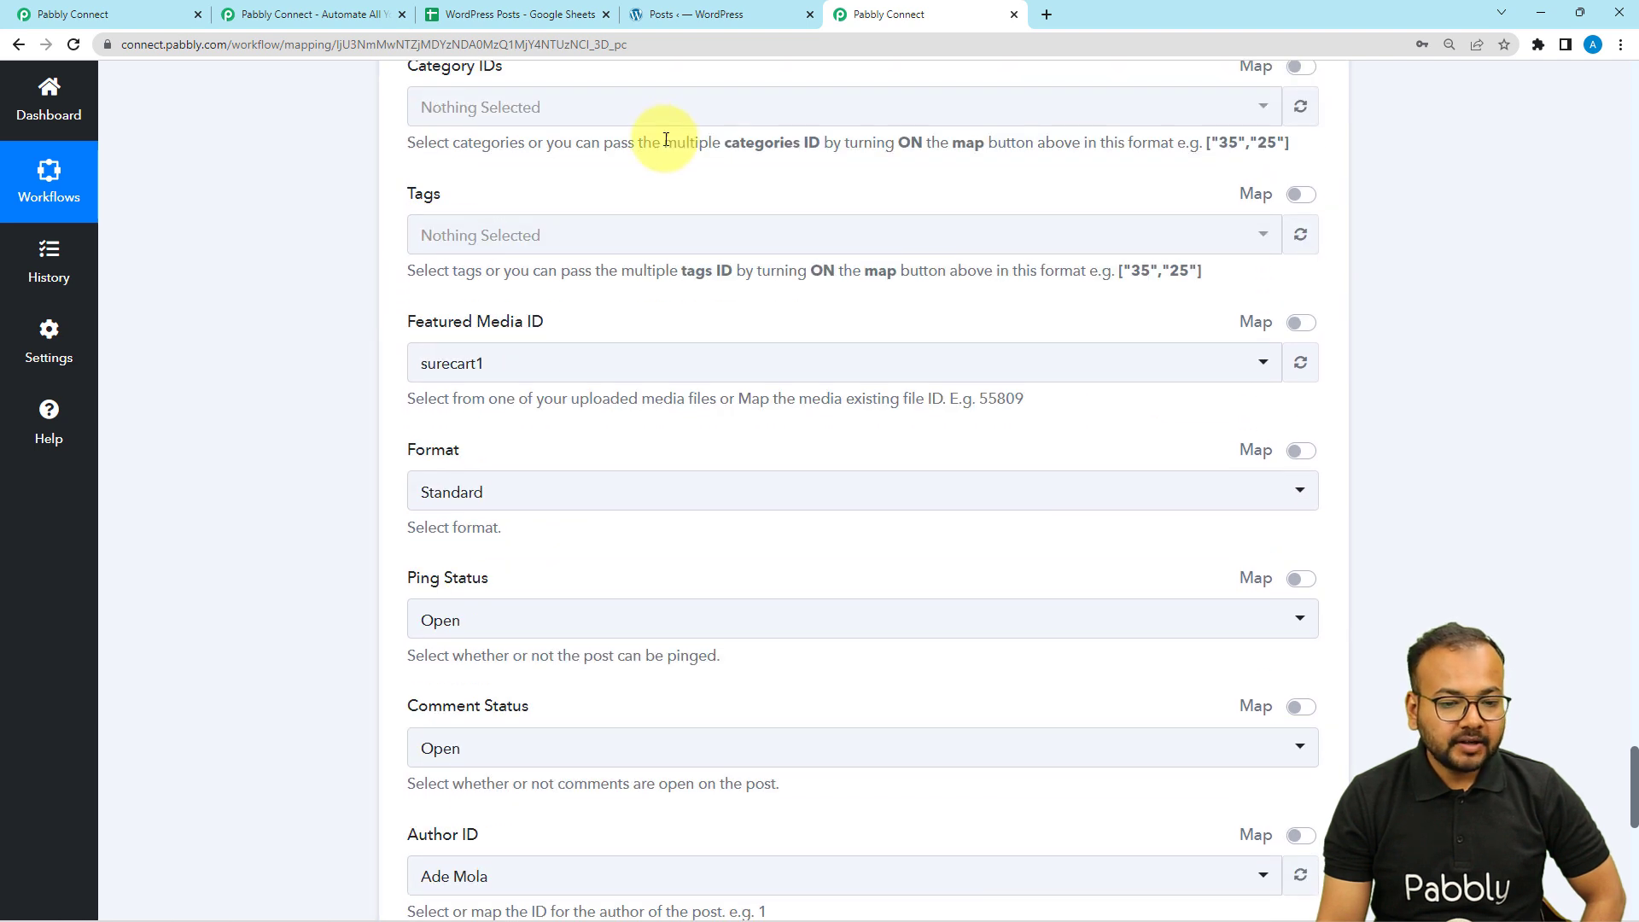
scroll(338, 274, down, 3)
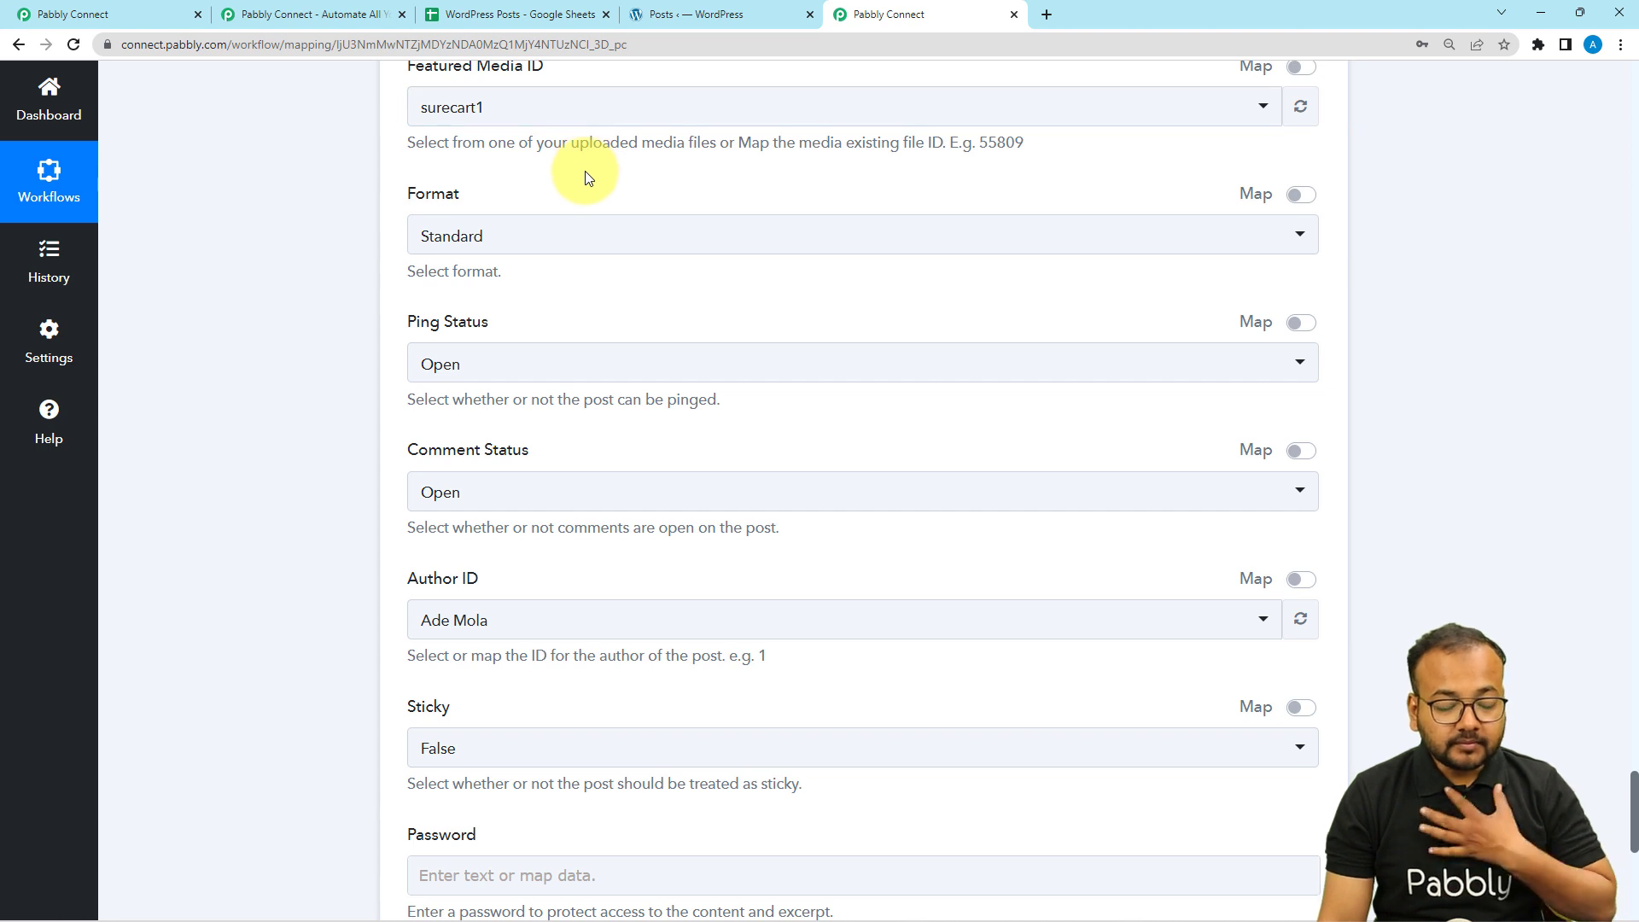
scroll(413, 202, down, 1)
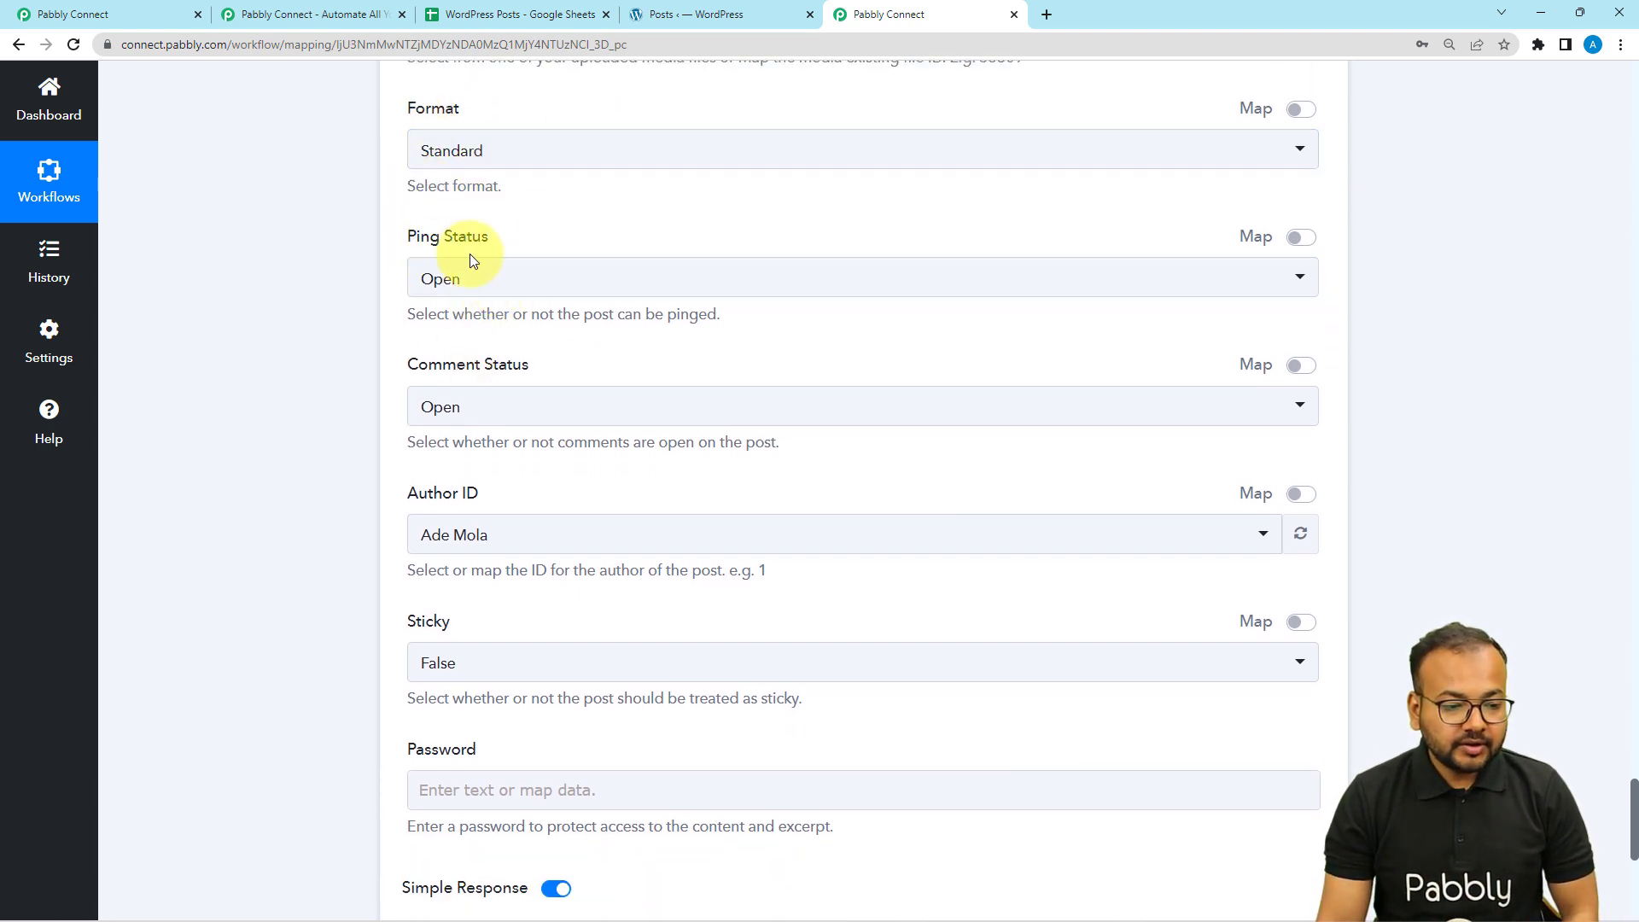
click(481, 281)
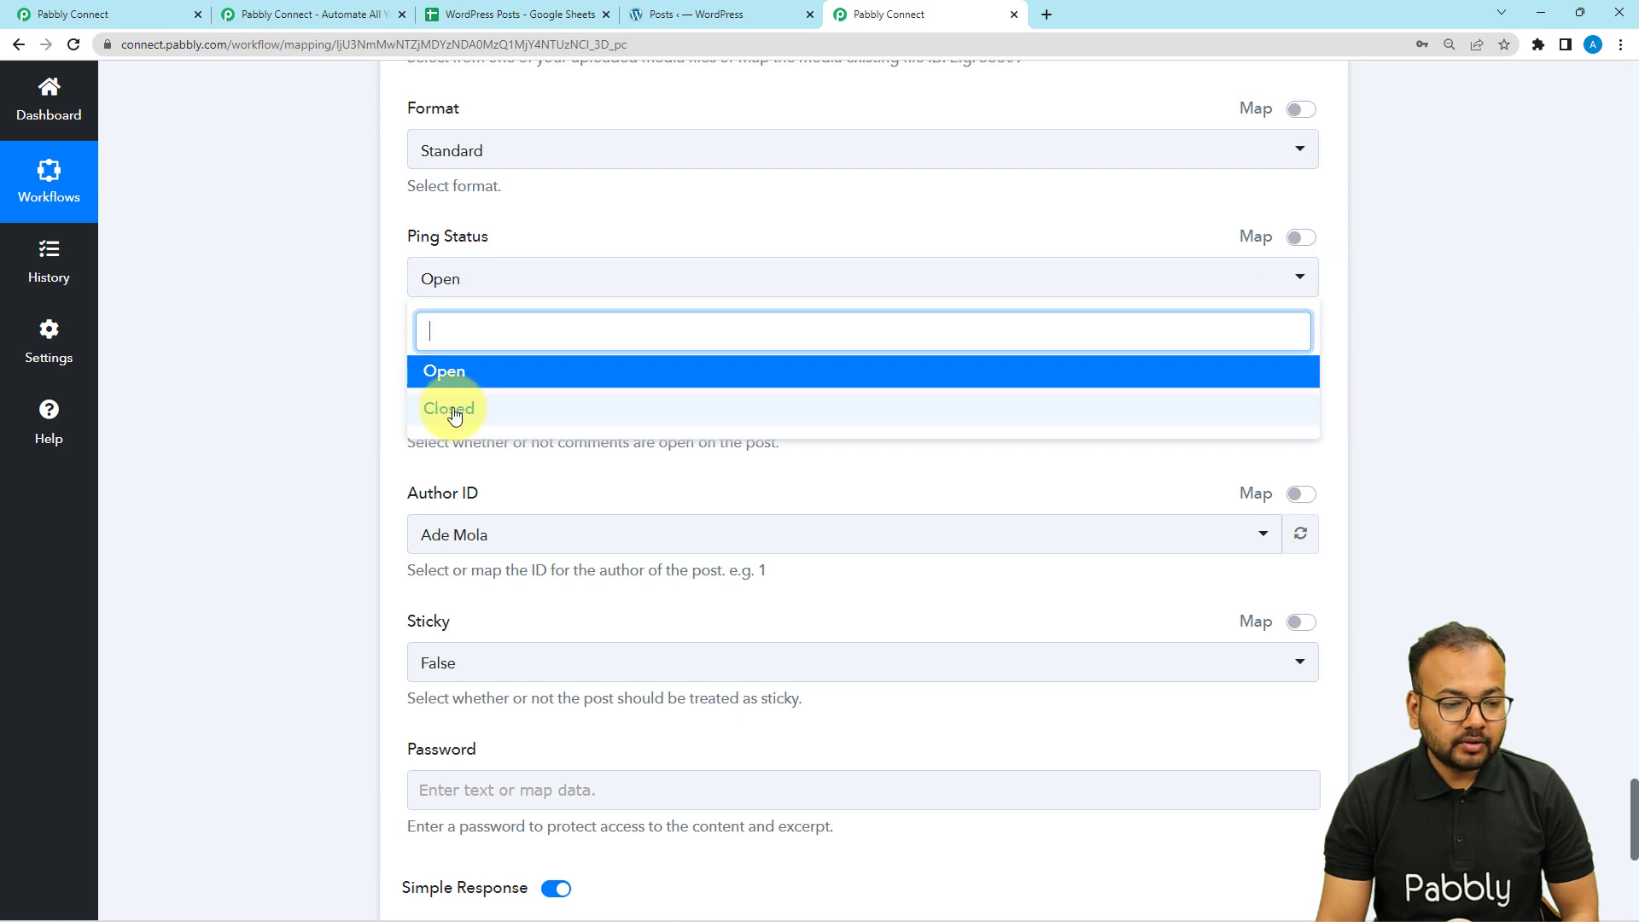
click(428, 202)
scroll(430, 224, down, 3)
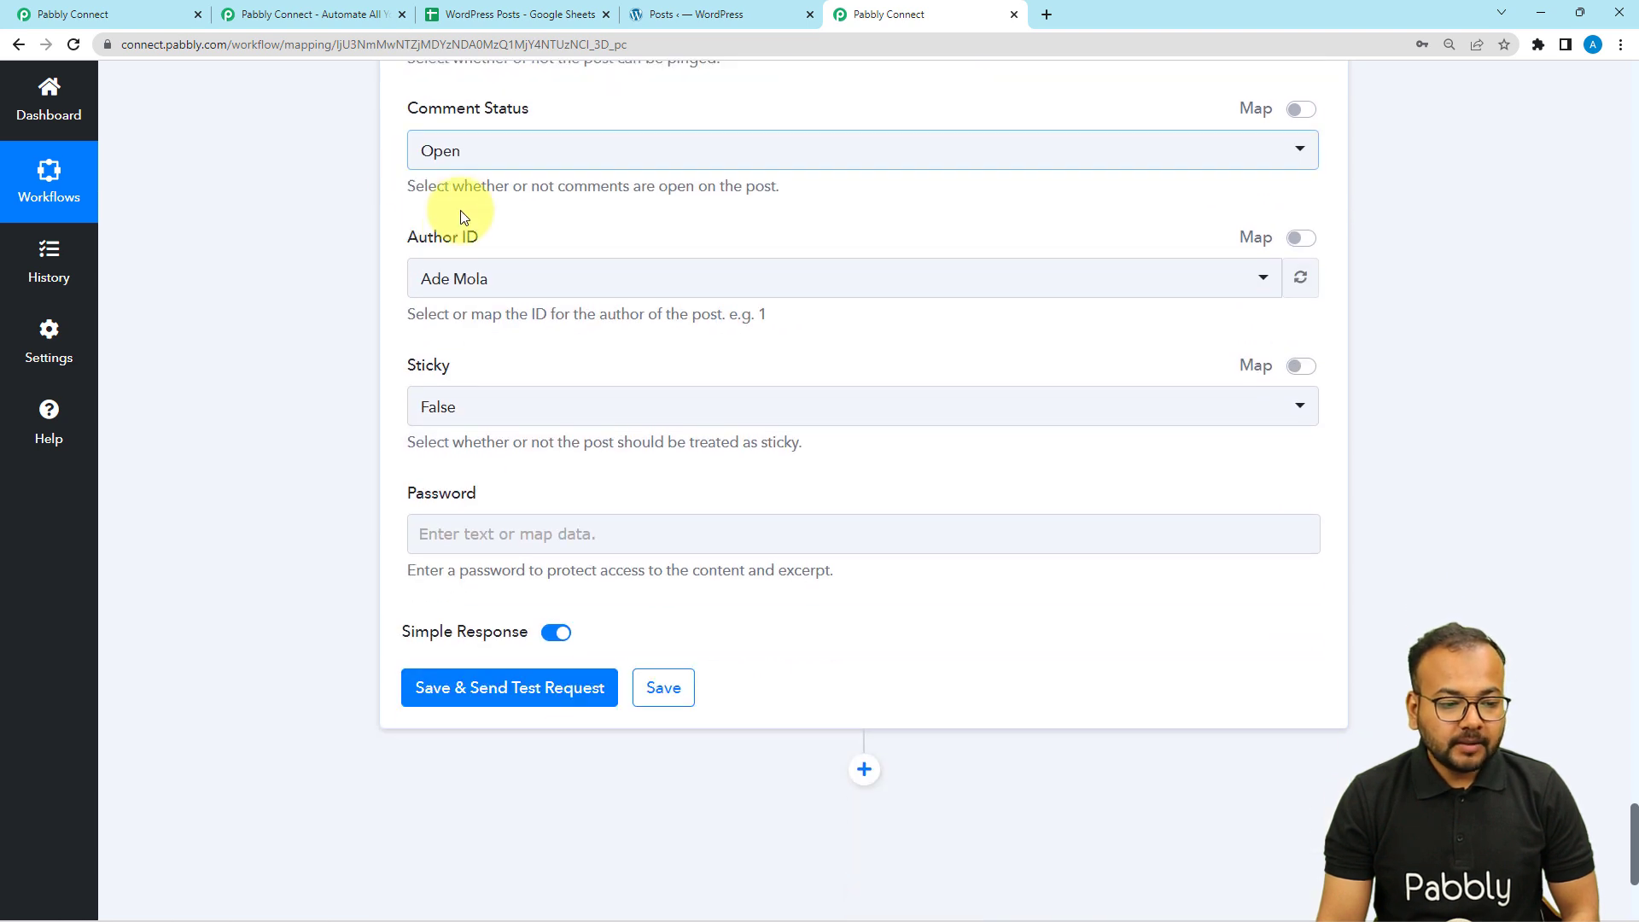
click(476, 278)
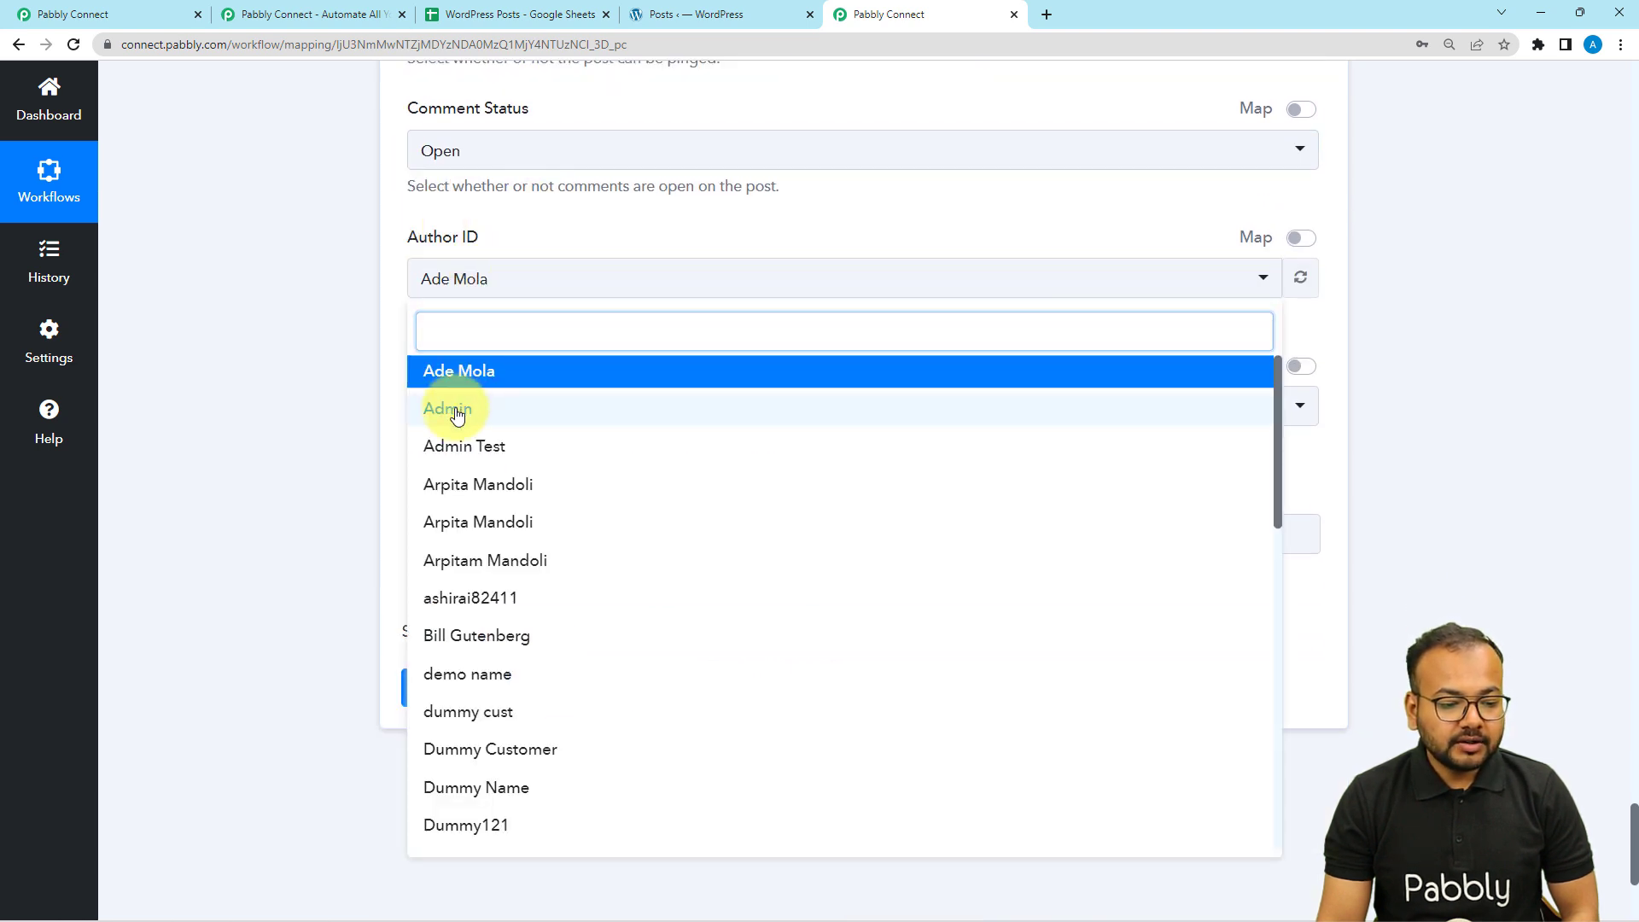
click(442, 408)
- Leave the post password blank, save the WordPress action and send a test request
scroll(327, 333, down, 2)
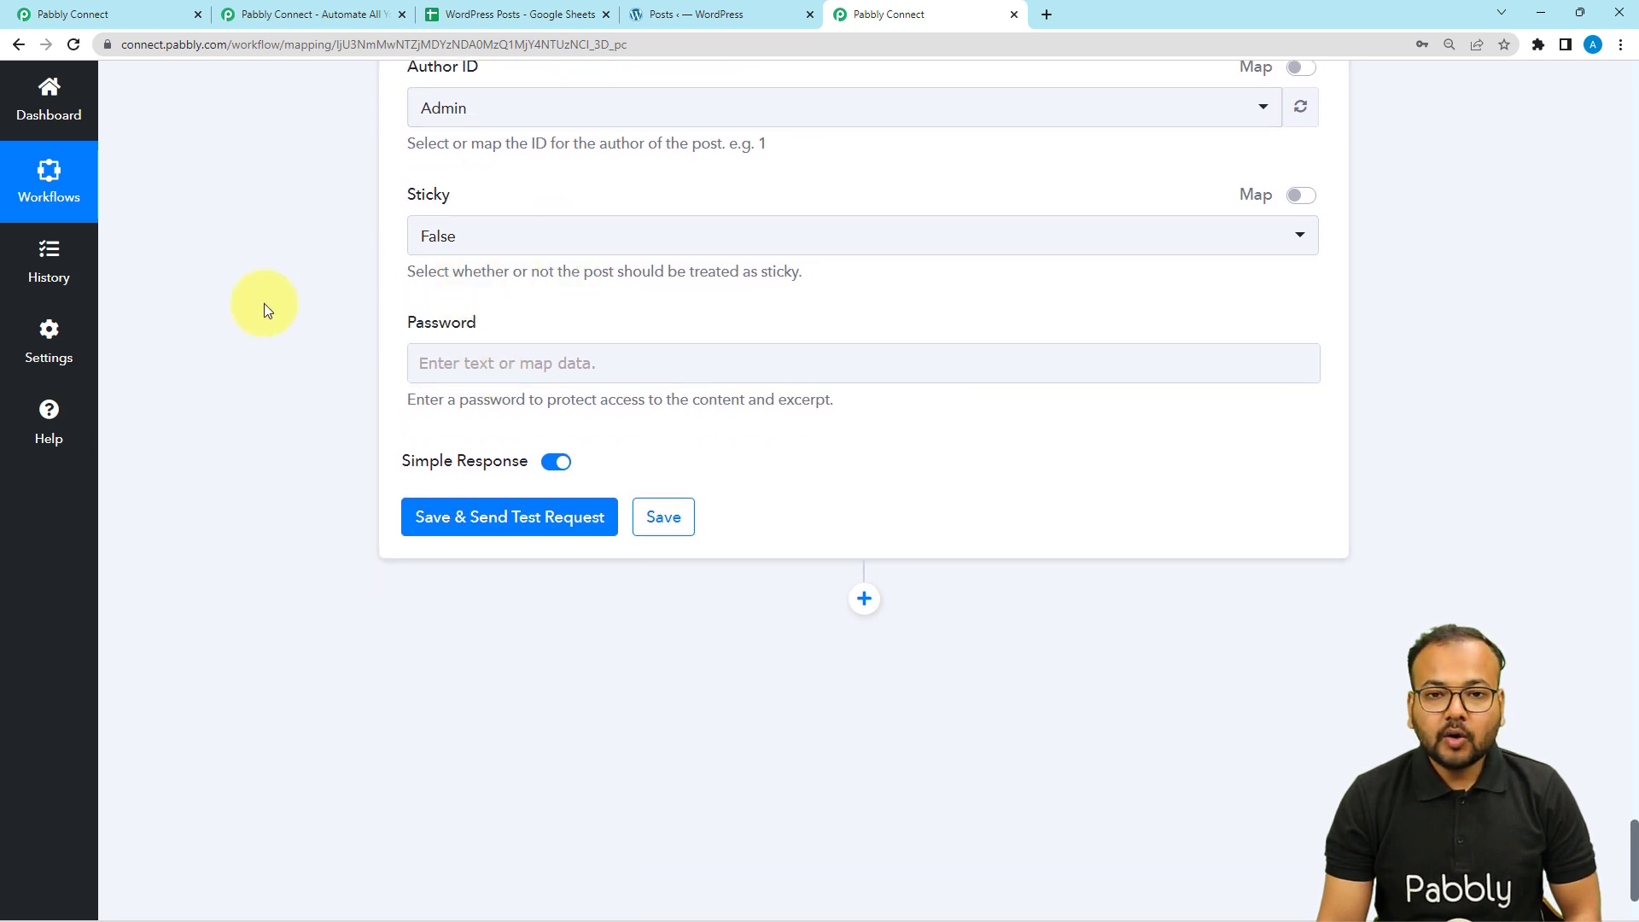
scroll(264, 304, down, 2)
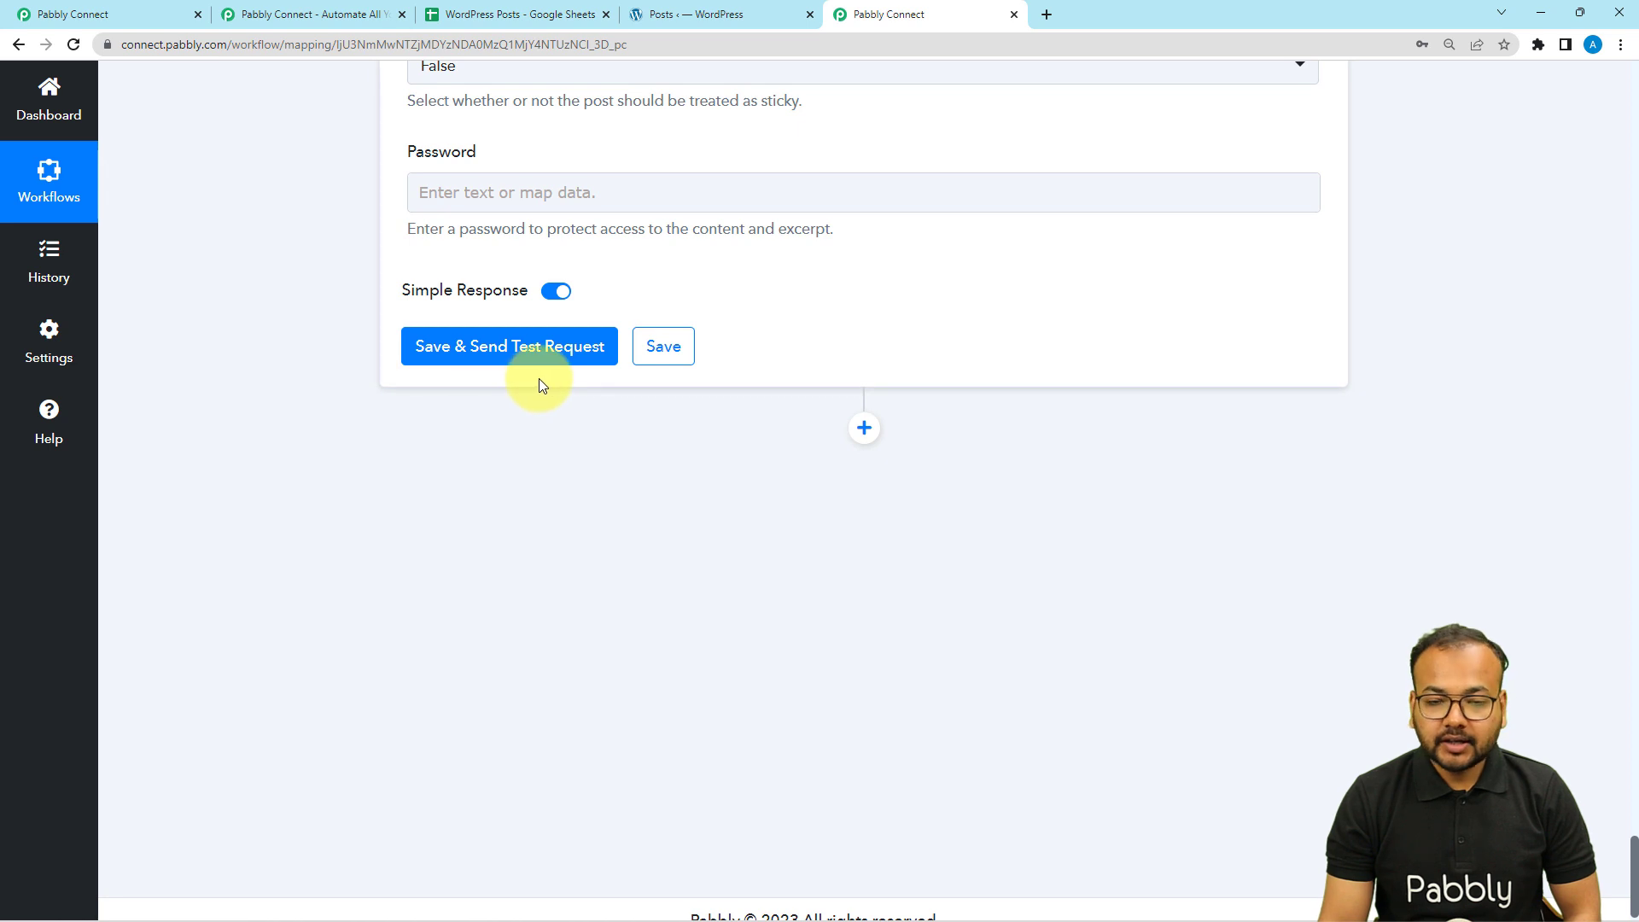
click(491, 357)
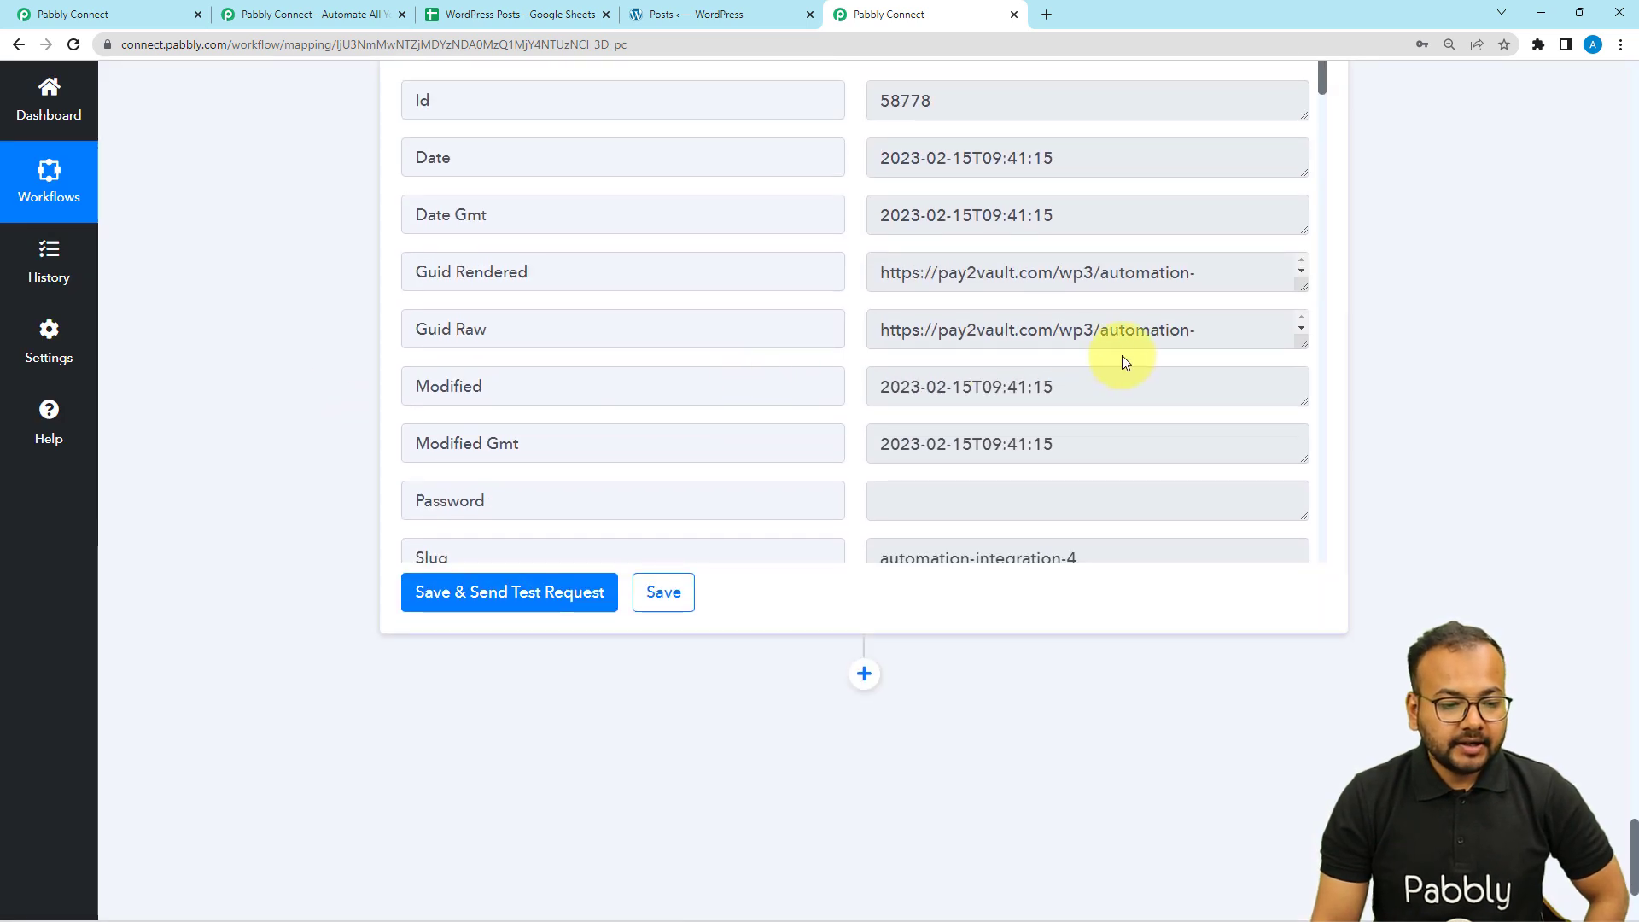
- Open the post link from the WordPress response in a new tab and check the published post
scroll(1043, 386, down, 4)
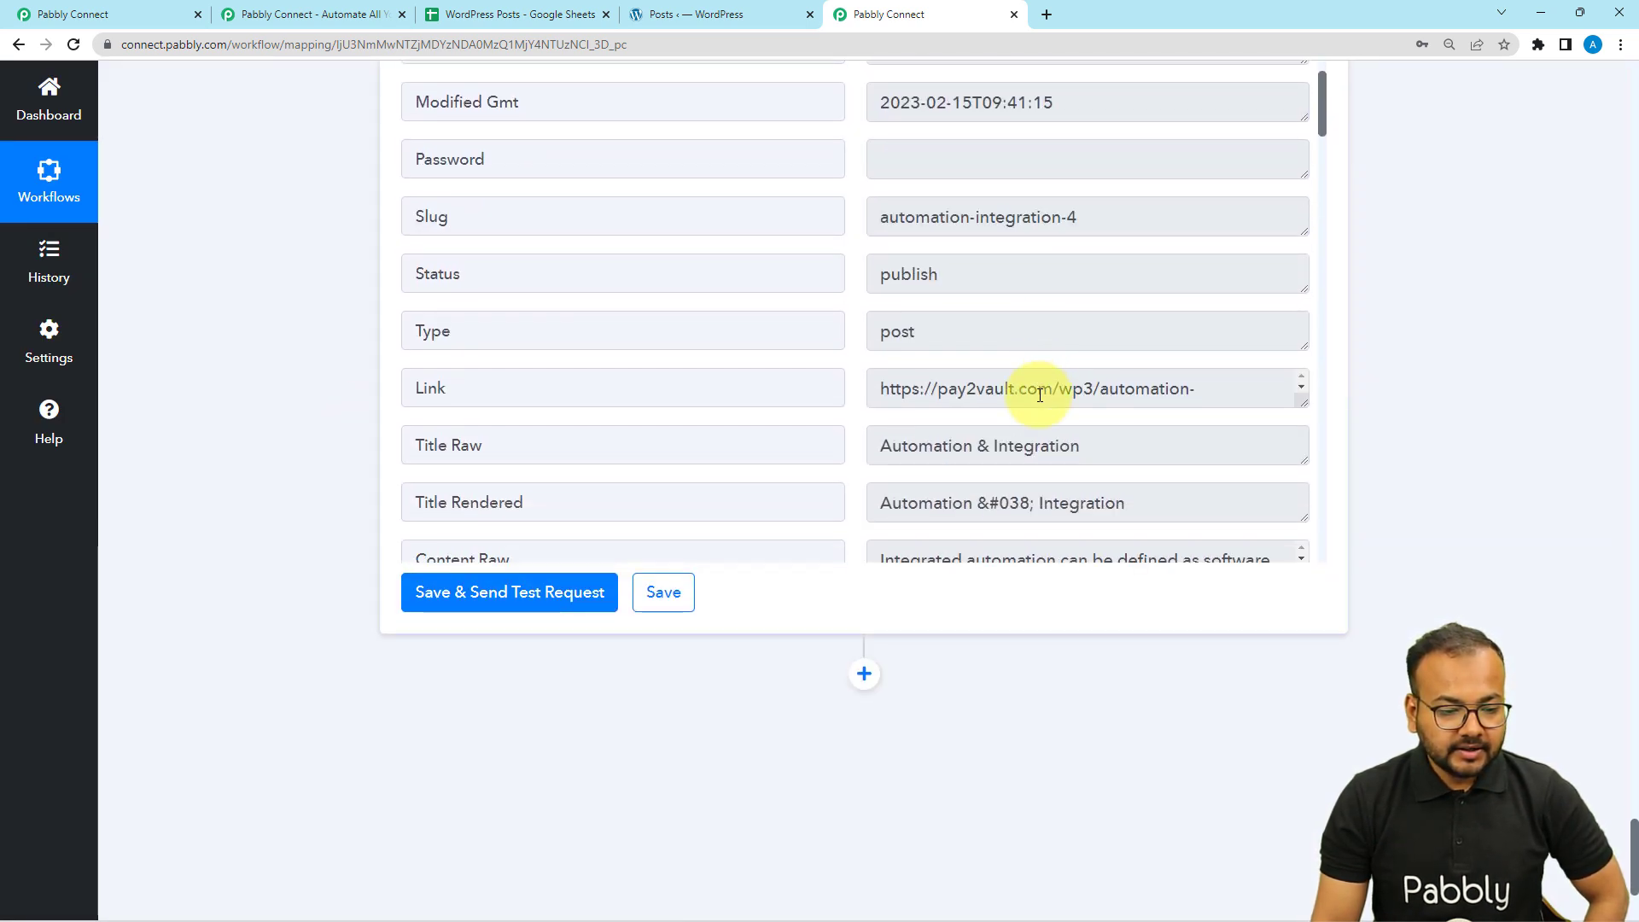
drag(1304, 403, 1306, 538)
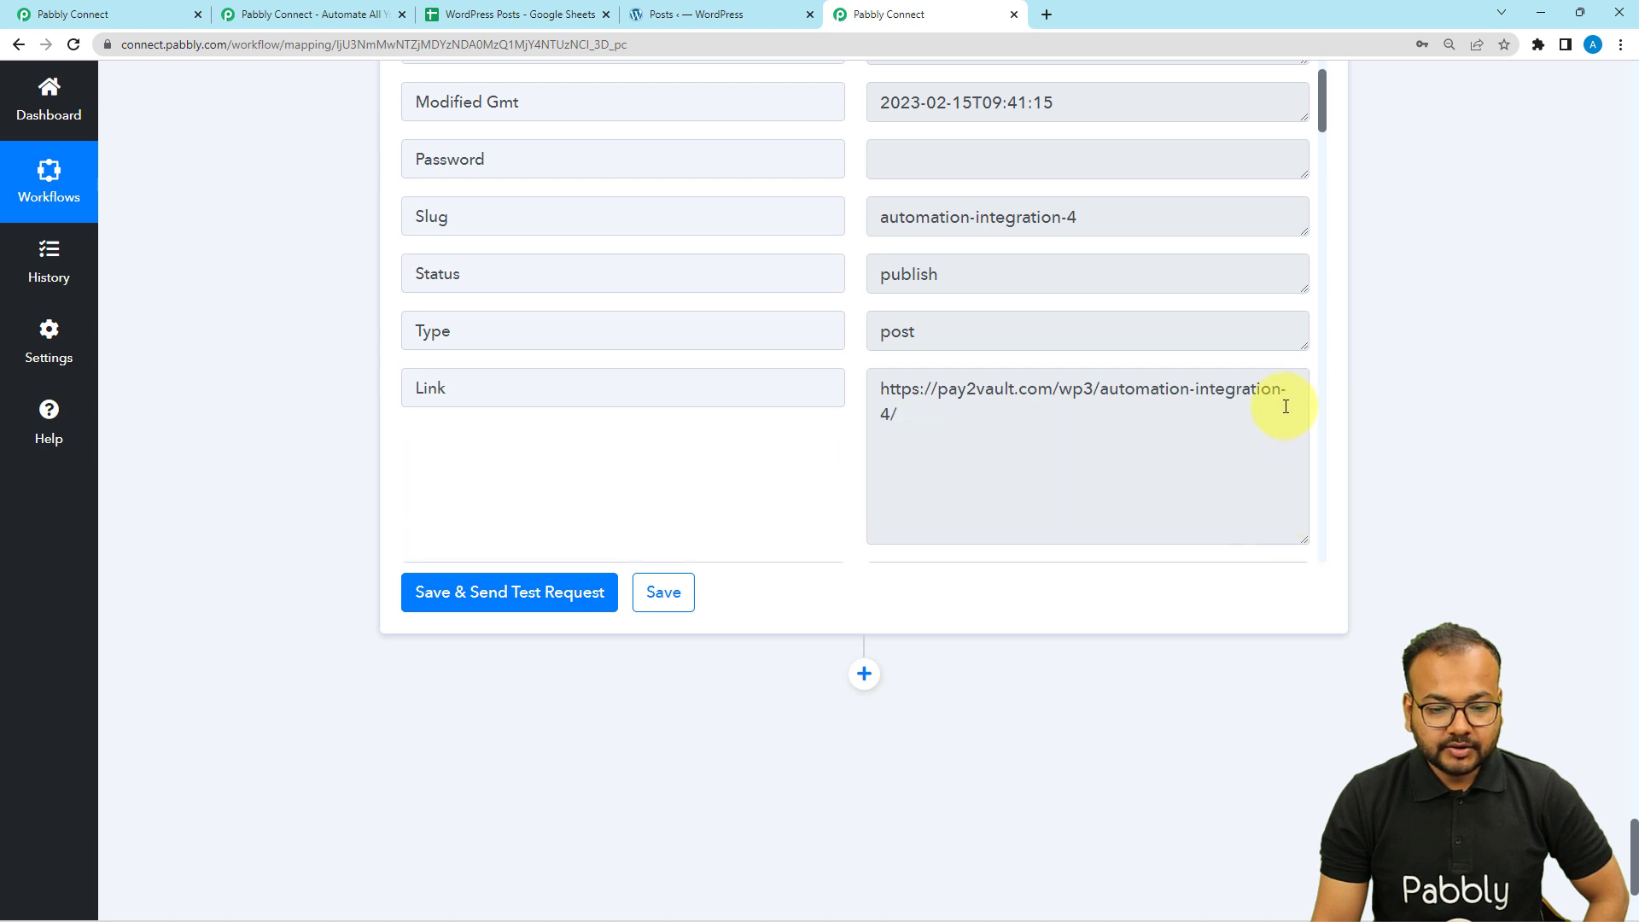
drag(883, 390, 898, 415)
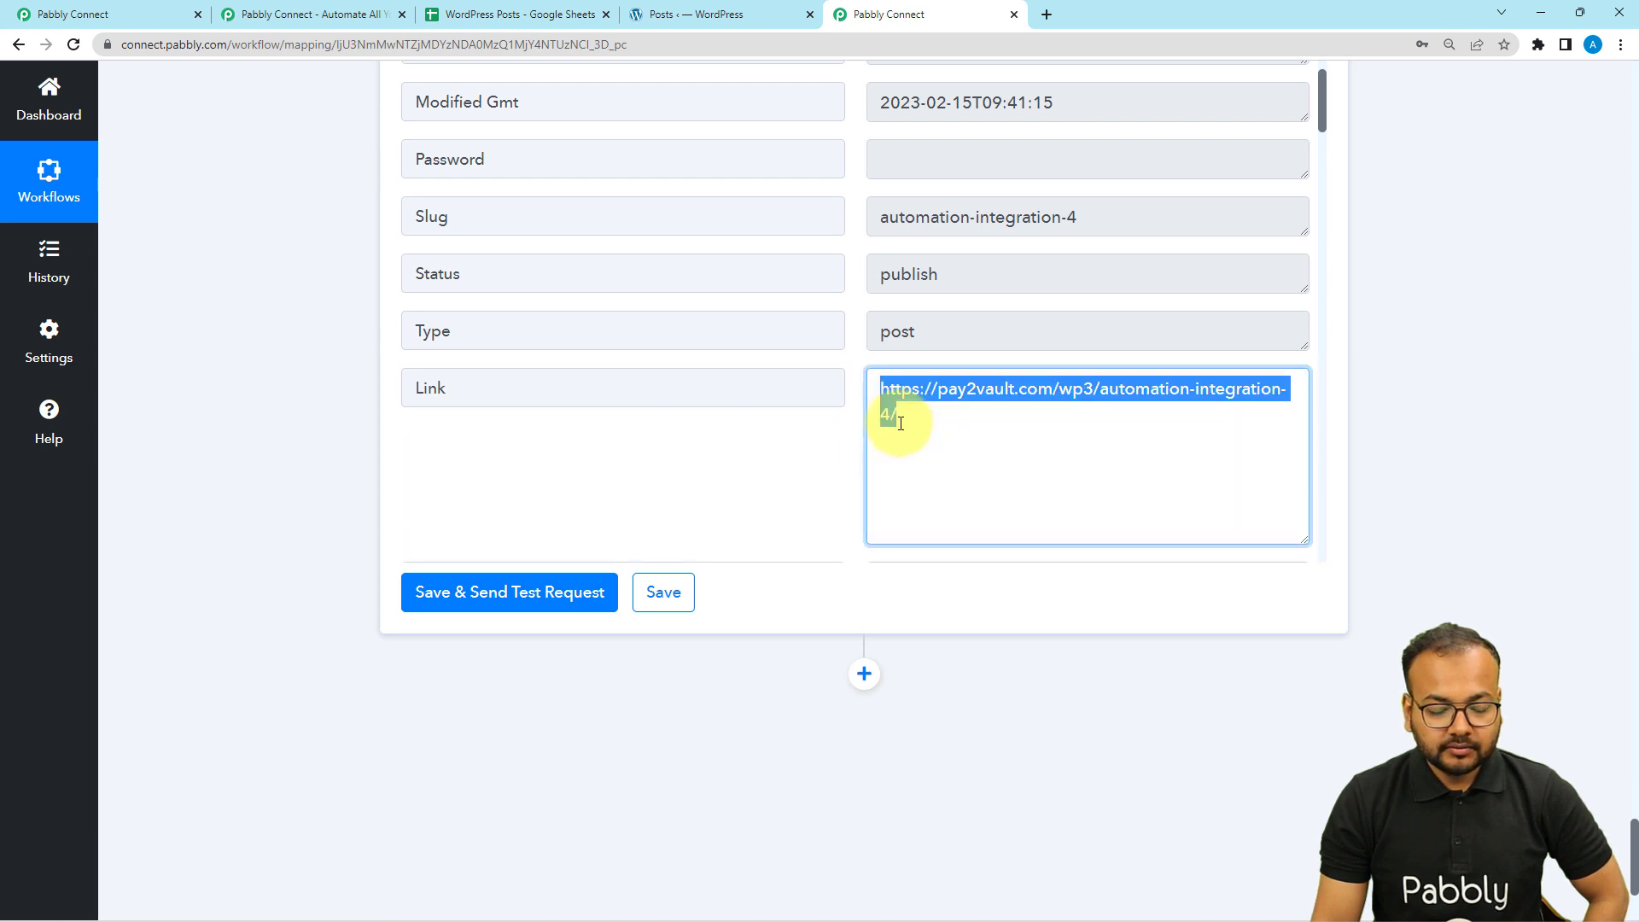
right_click(910, 397)
click(970, 453)
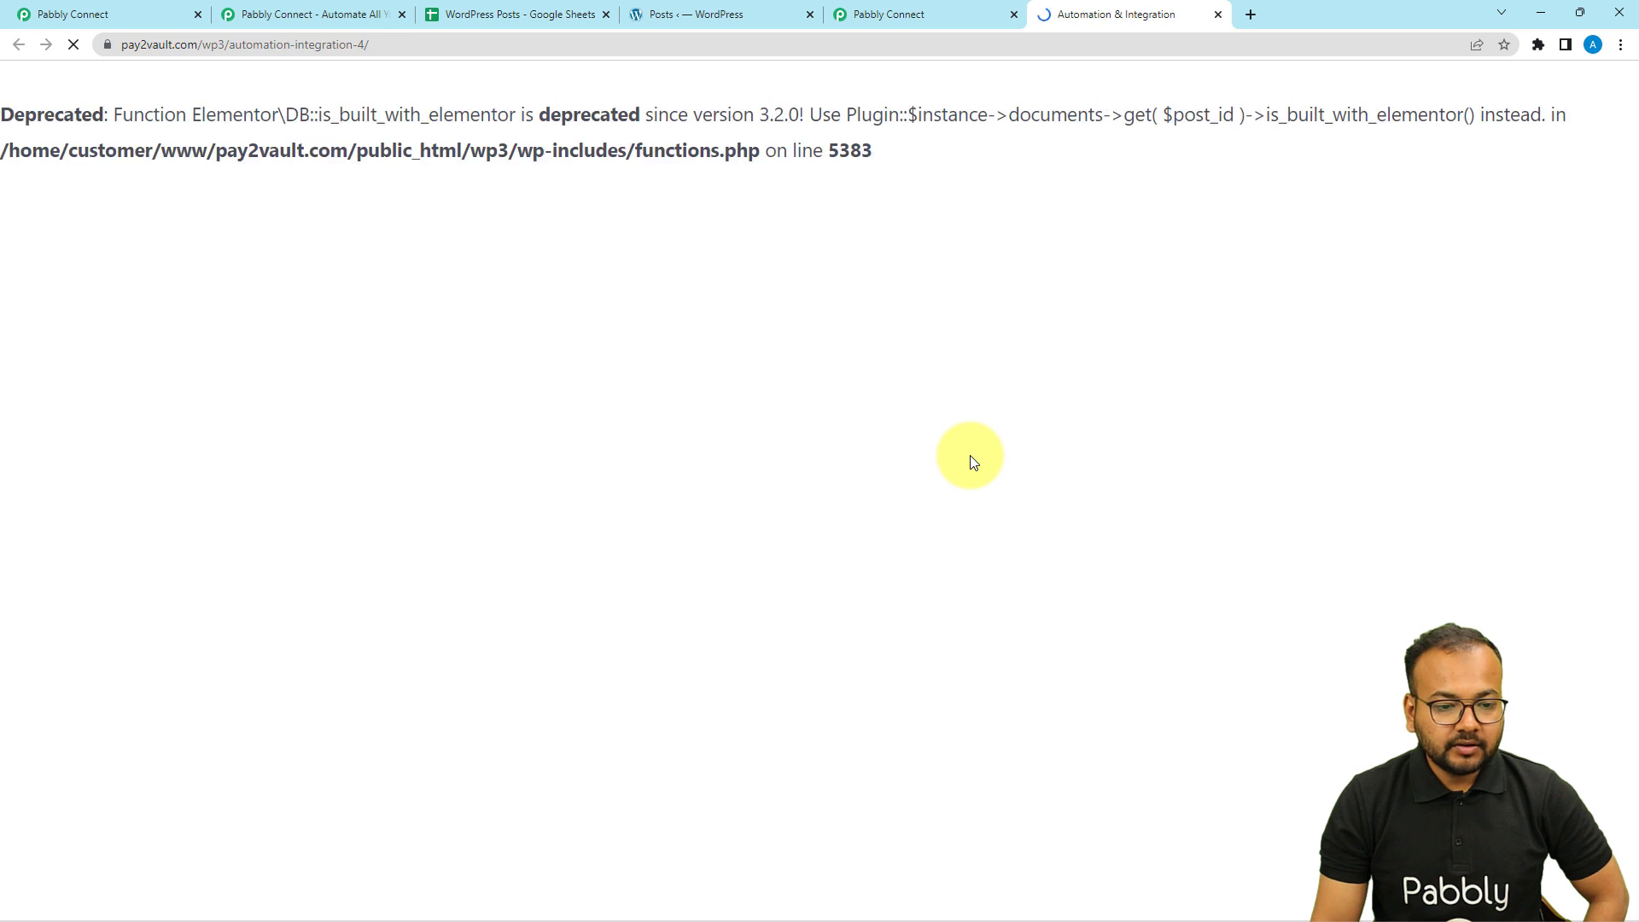
scroll(970, 455, down, 1)
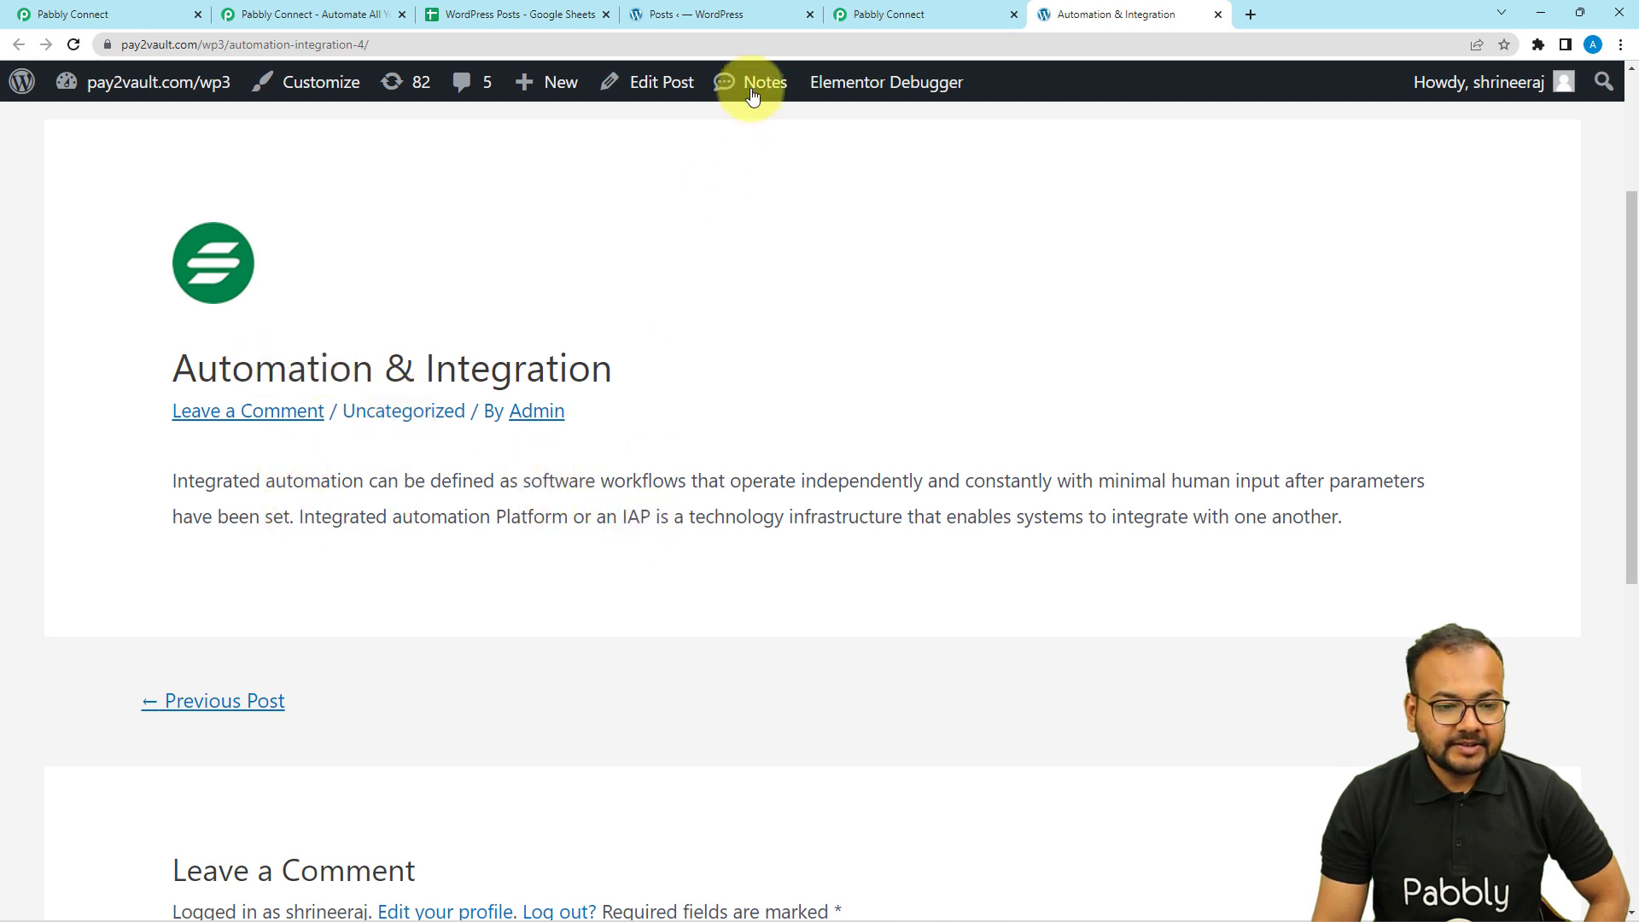
- Return to the Pabbly Connect workflow and collapse the WordPress Create a Post action
click(864, 19)
scroll(512, 300, up, 3)
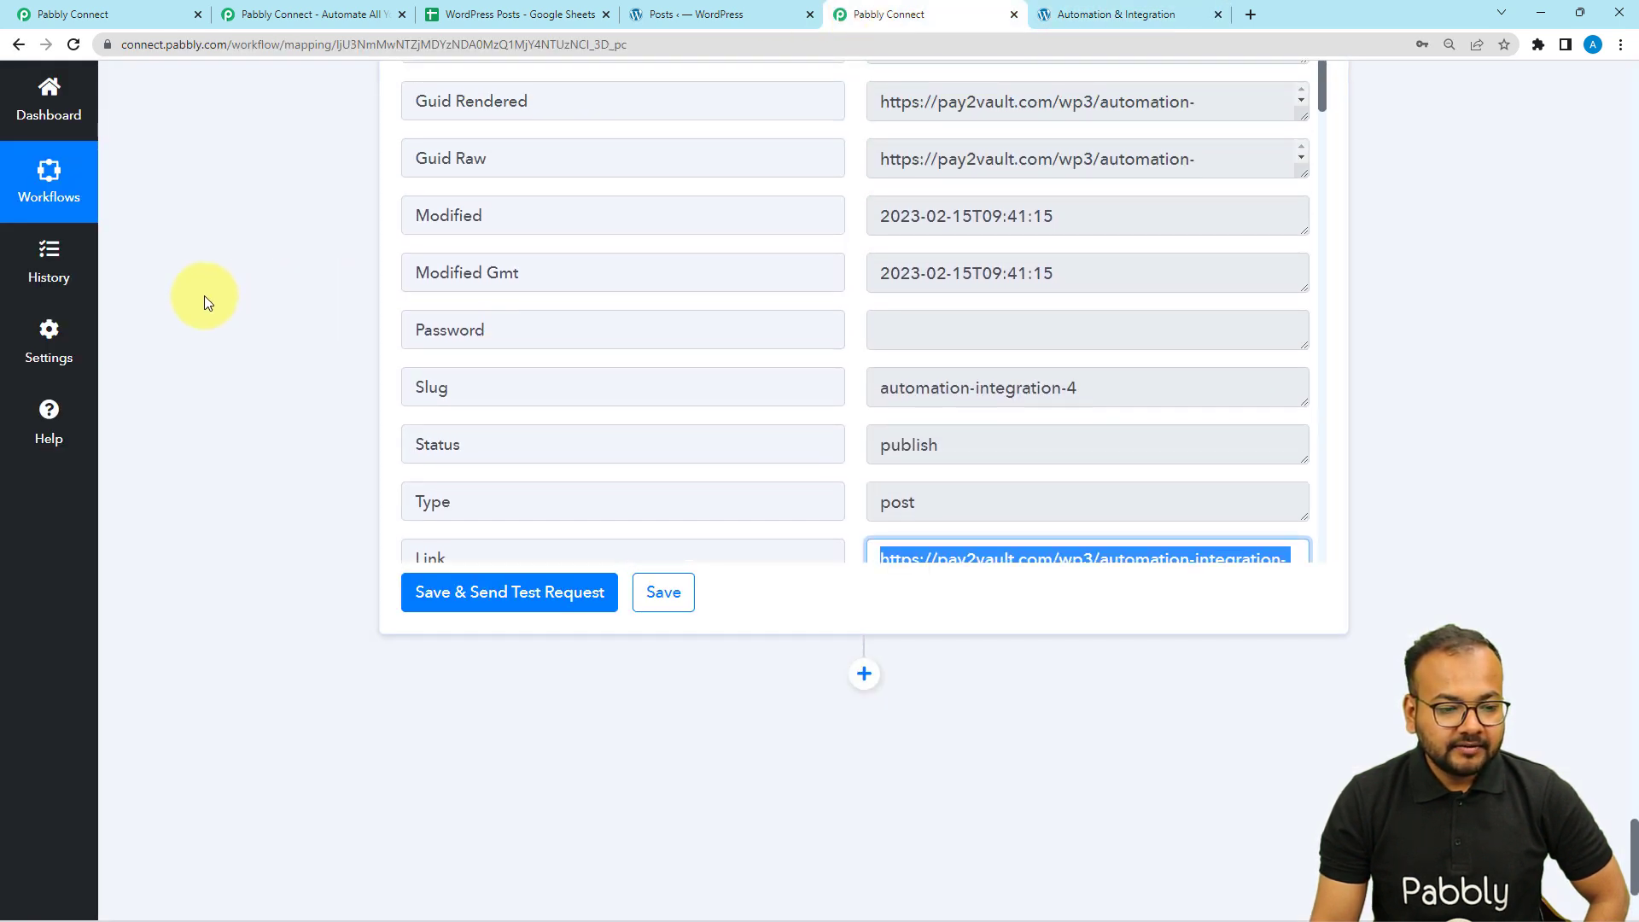
scroll(203, 296, up, 10)
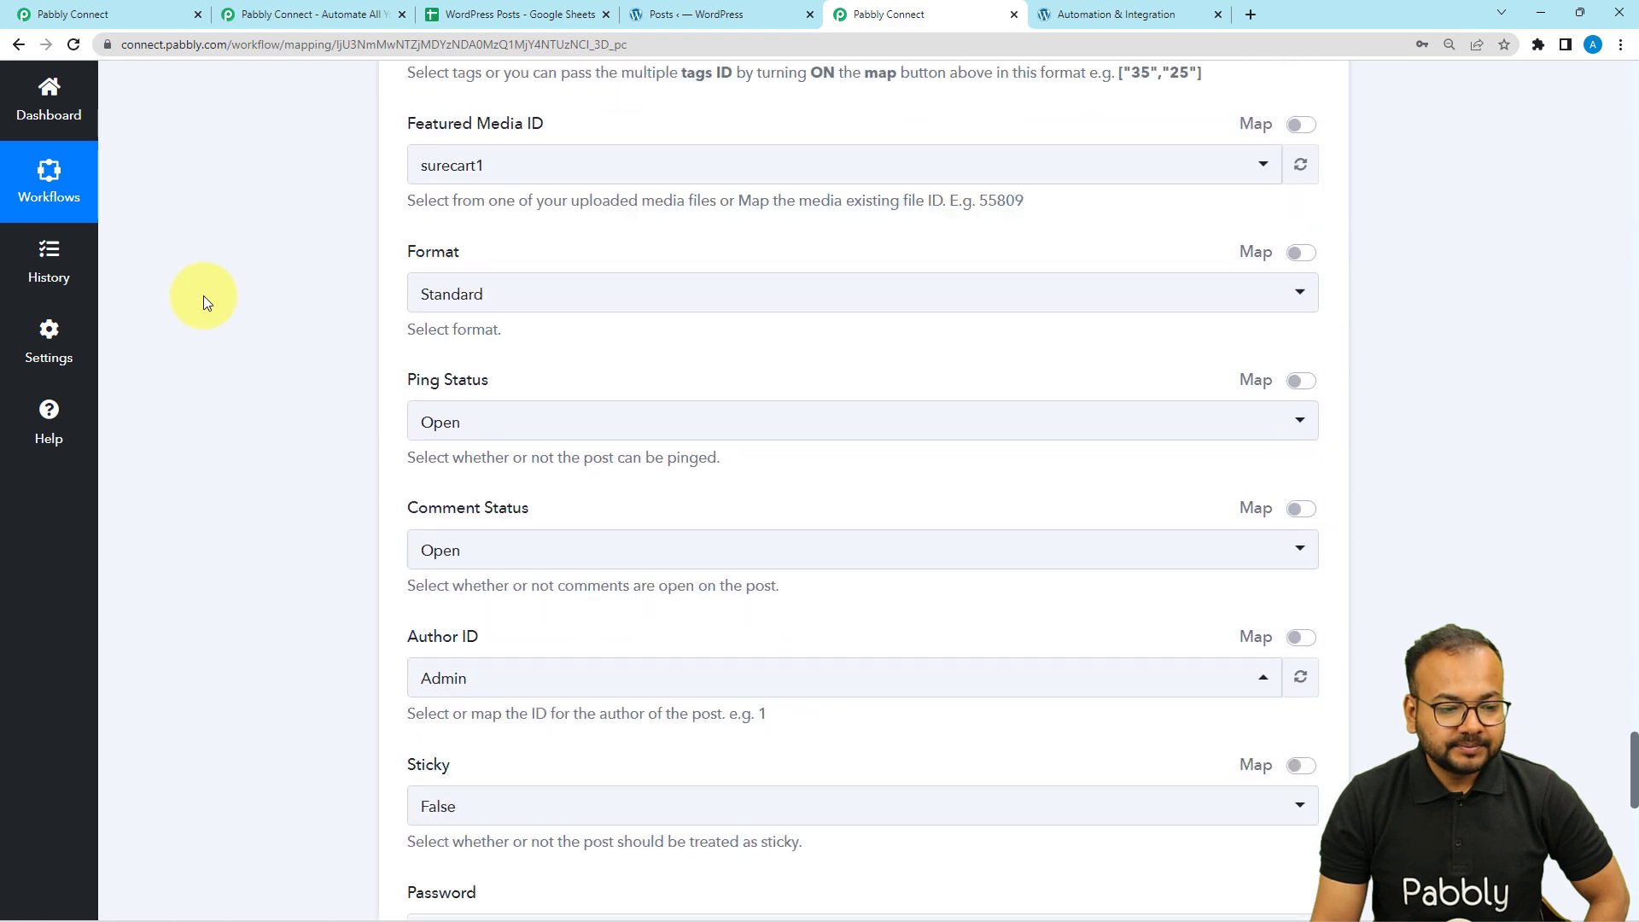
scroll(203, 295, up, 10)
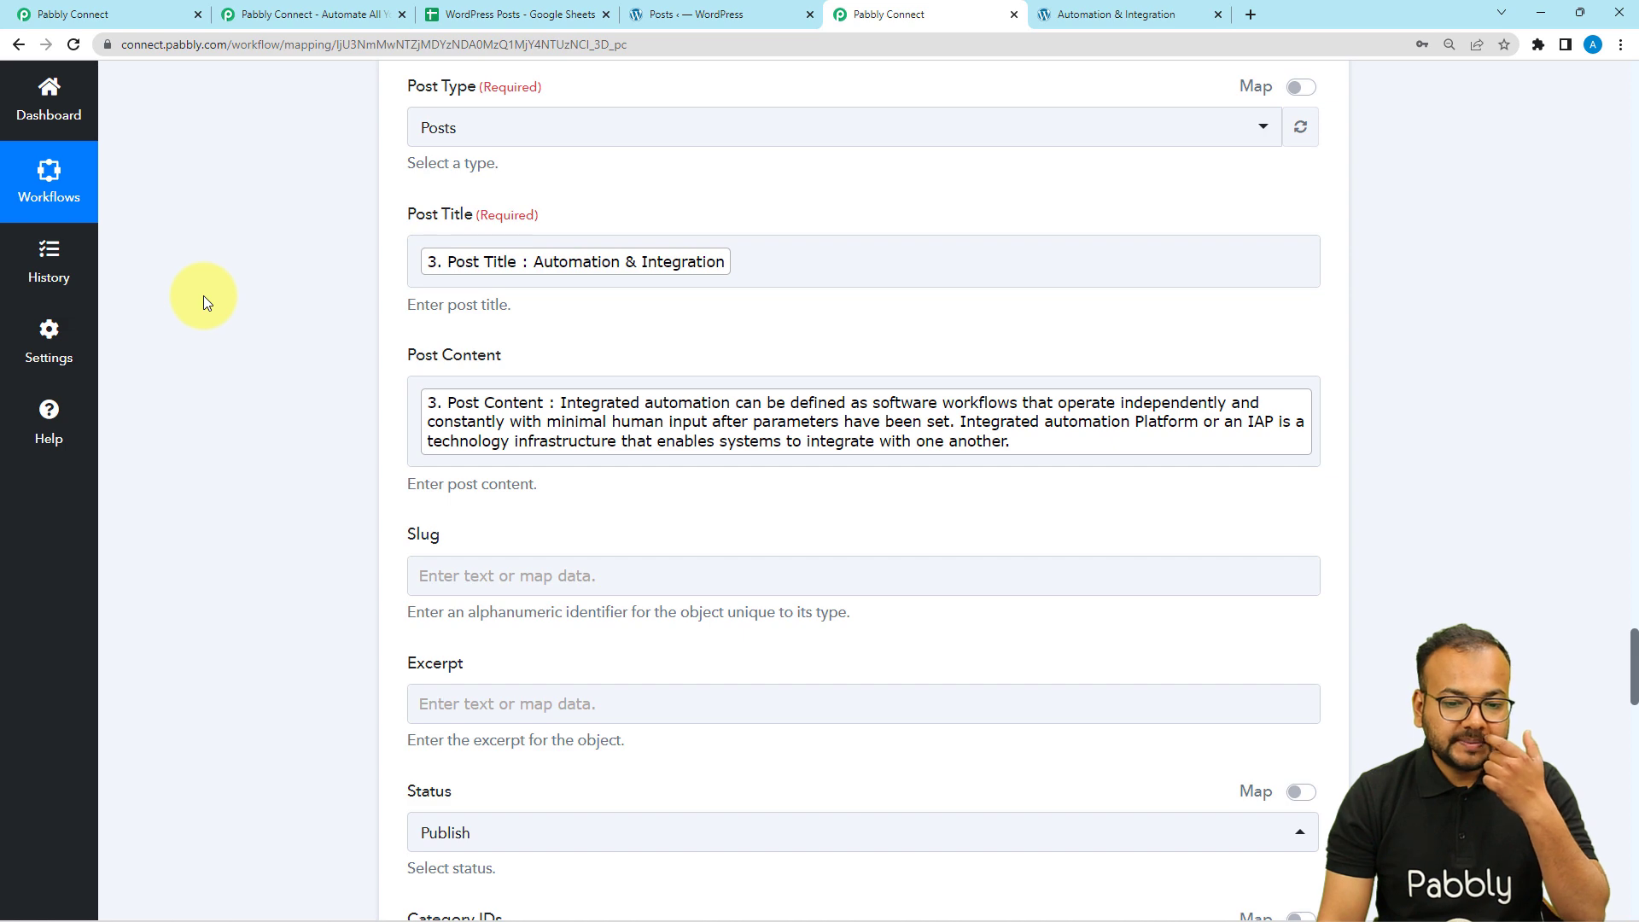
scroll(204, 296, up, 6)
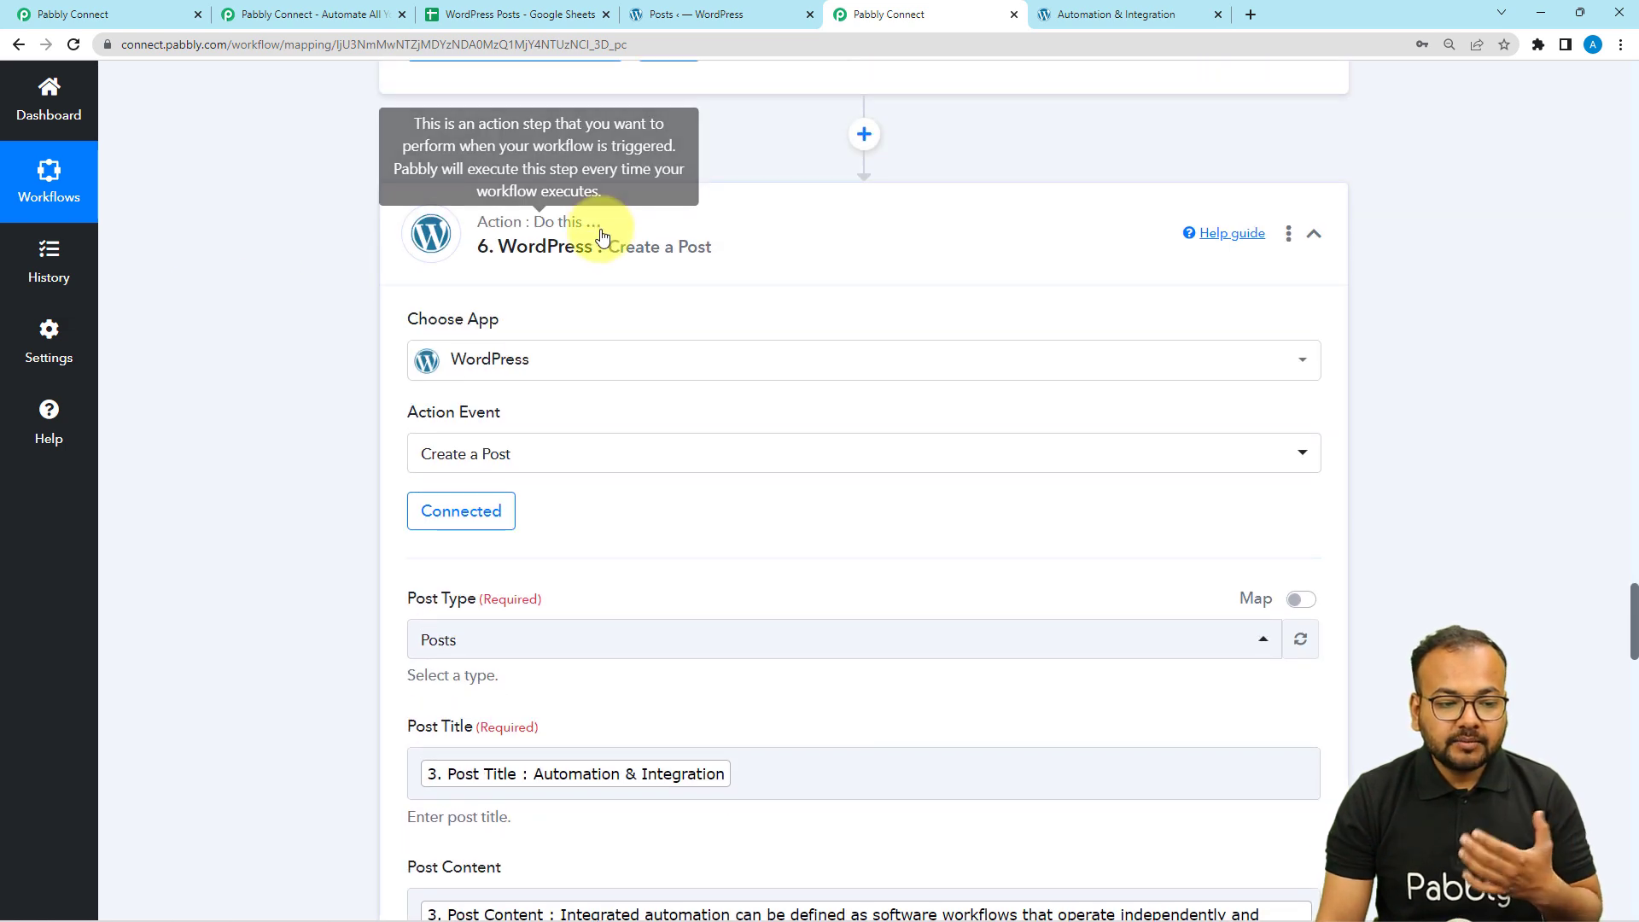
click(695, 245)
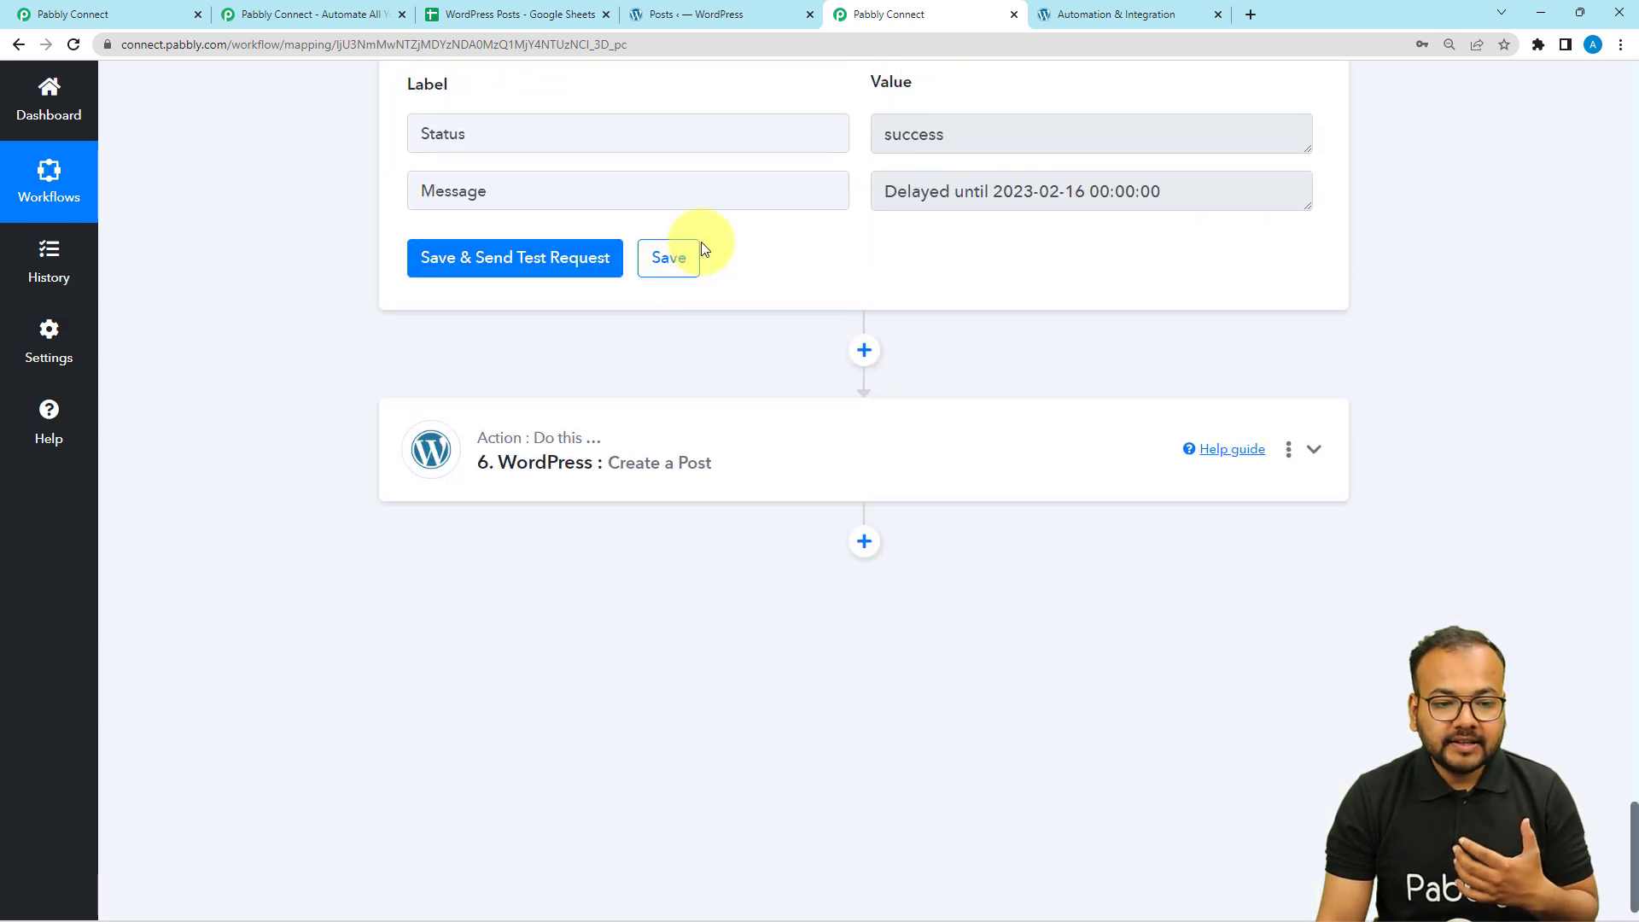
- Review the delay and date formatter actions, and check the Post Date in cell C2 of the WordPress Posts sheet
scroll(703, 248, up, 10)
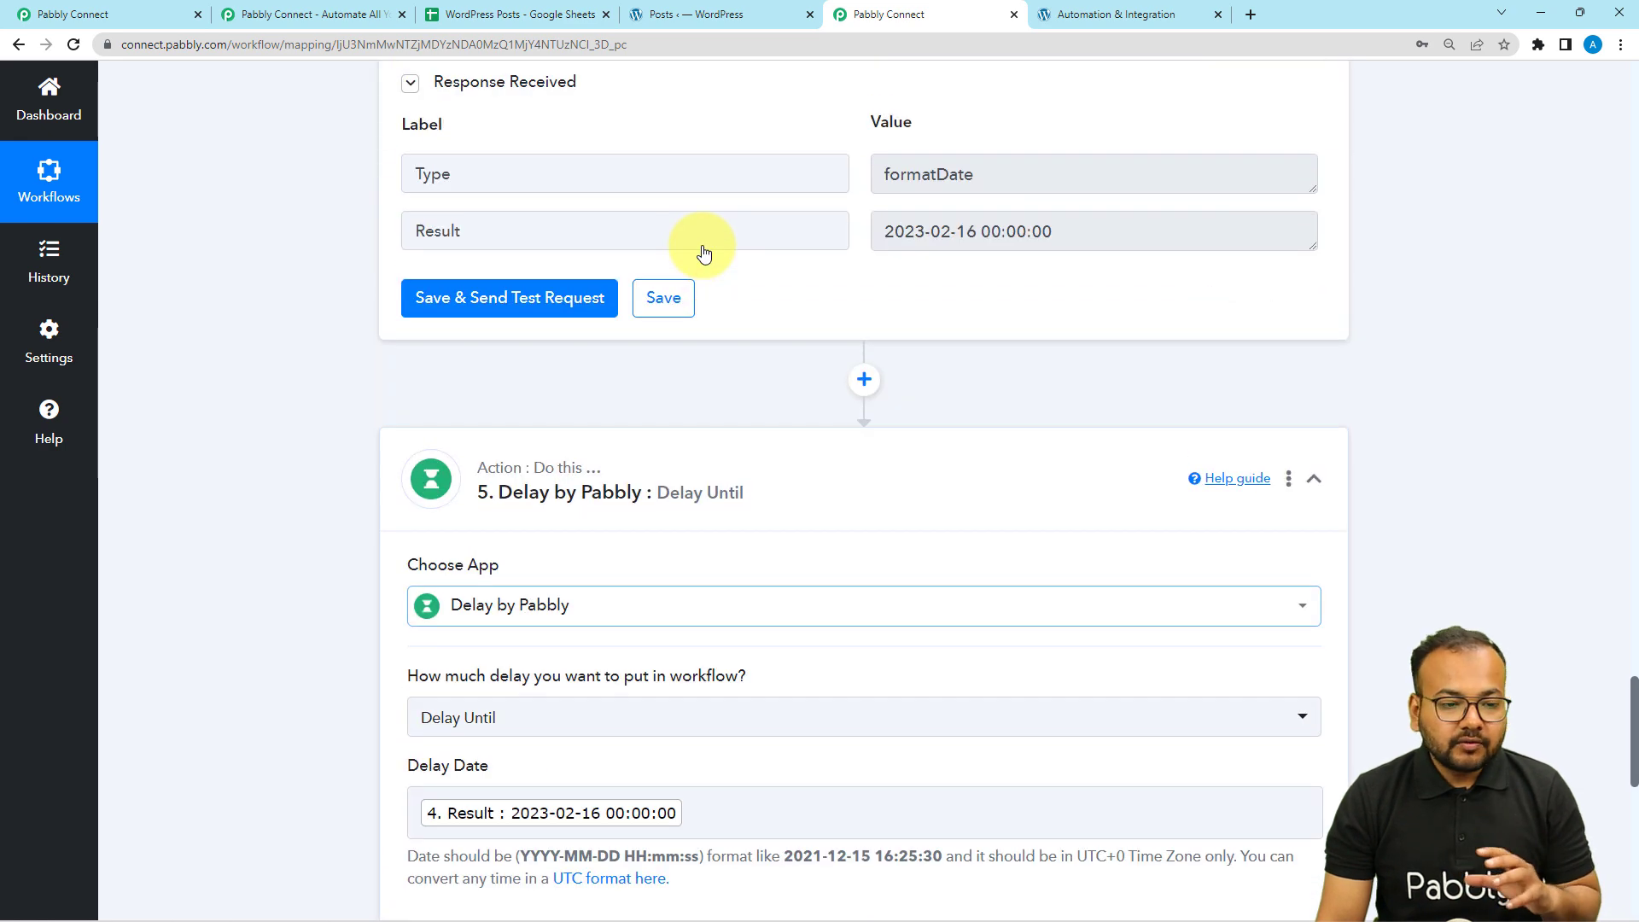
scroll(703, 249, up, 10)
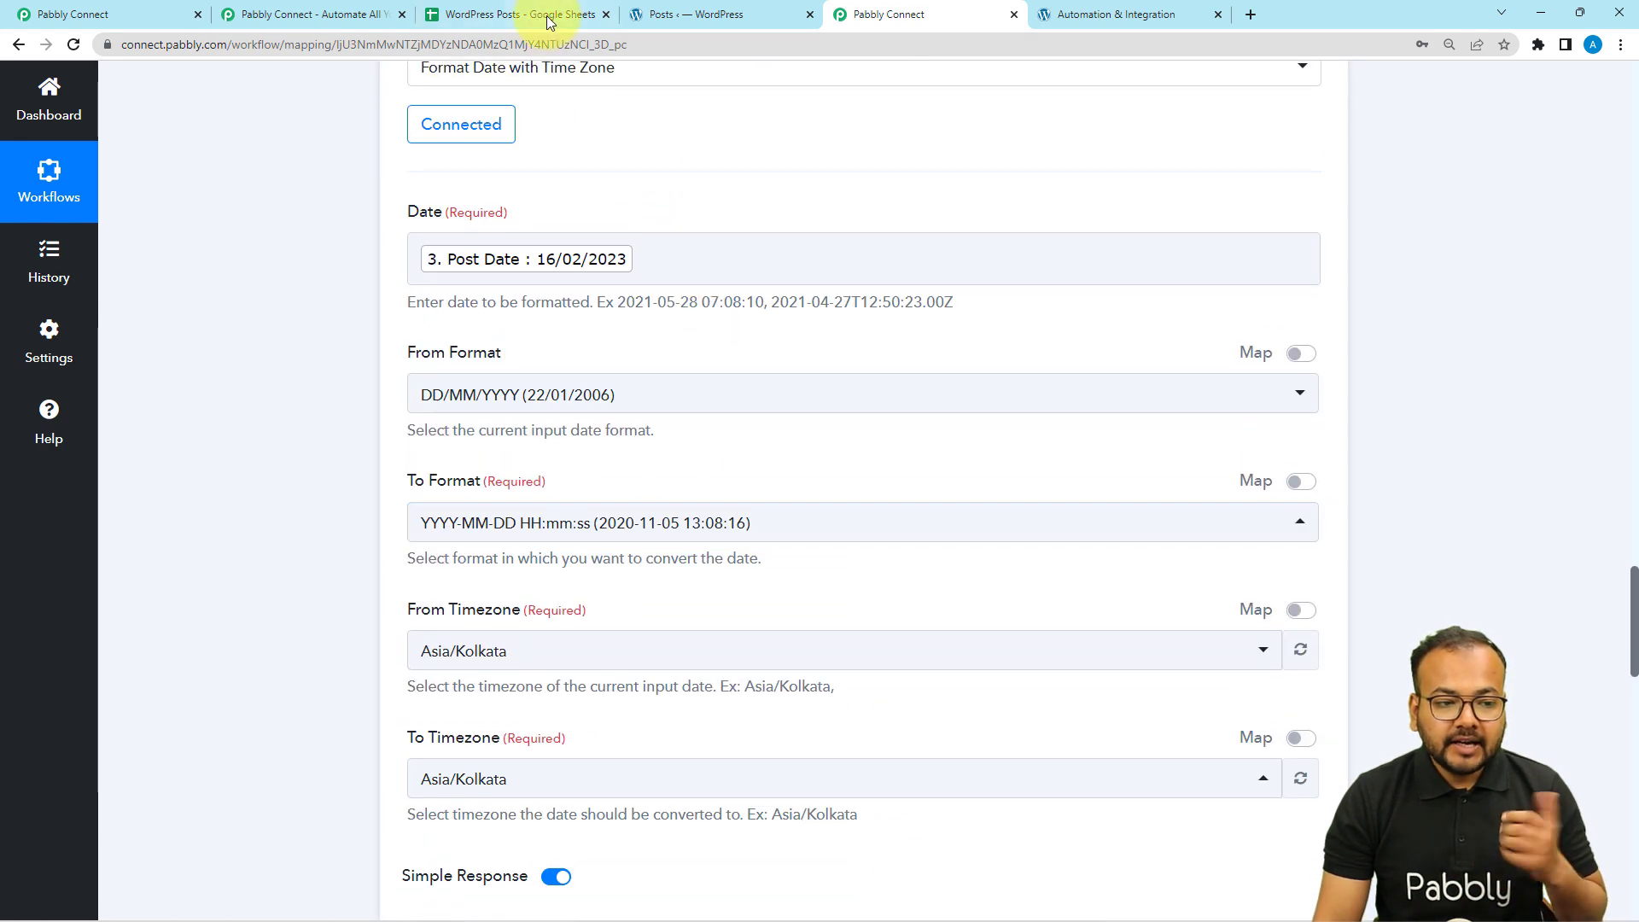
click(547, 19)
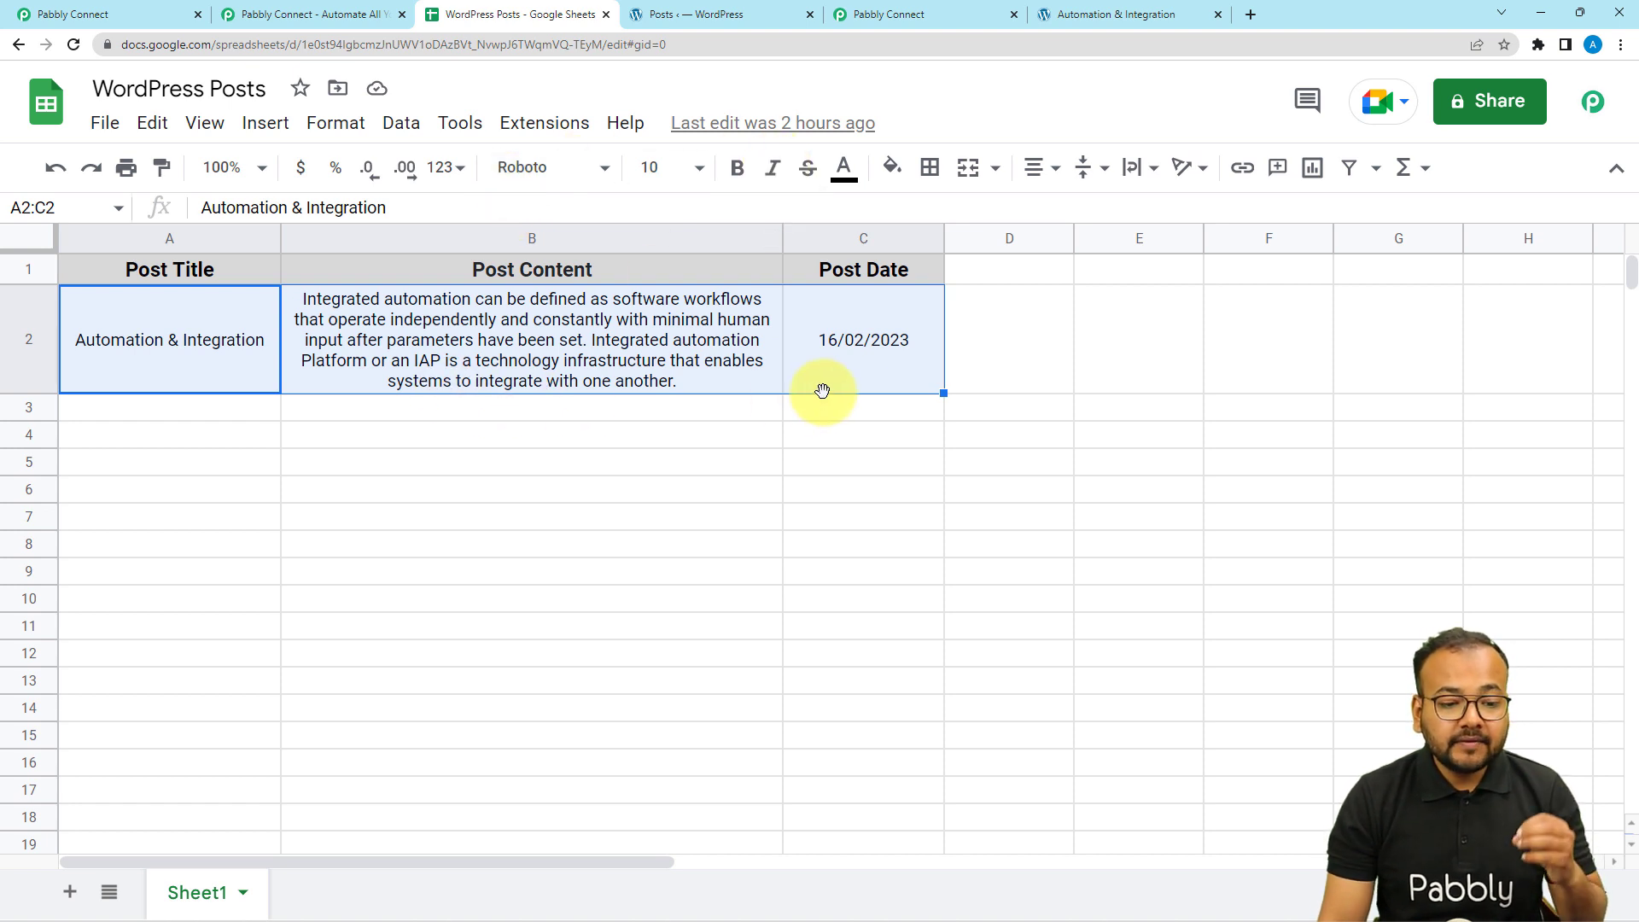
click(885, 384)
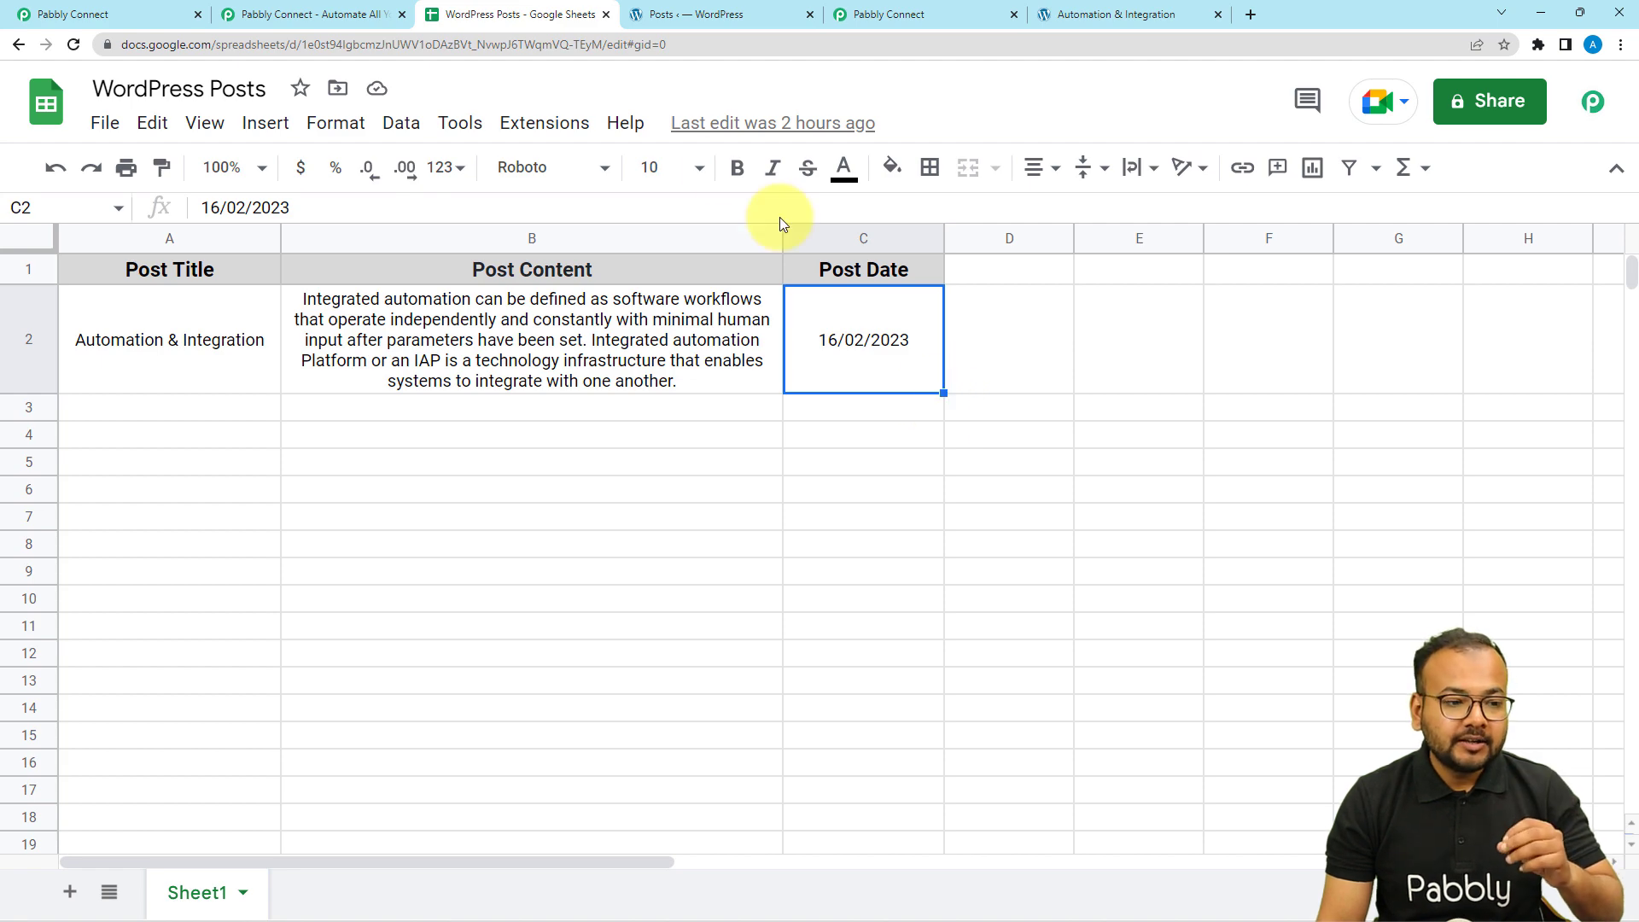
- Switch to the other Pabbly Connect workflow, examine its Delay Until settings, and collapse the Delay and WordPress actions
click(146, 15)
scroll(330, 289, down, 8)
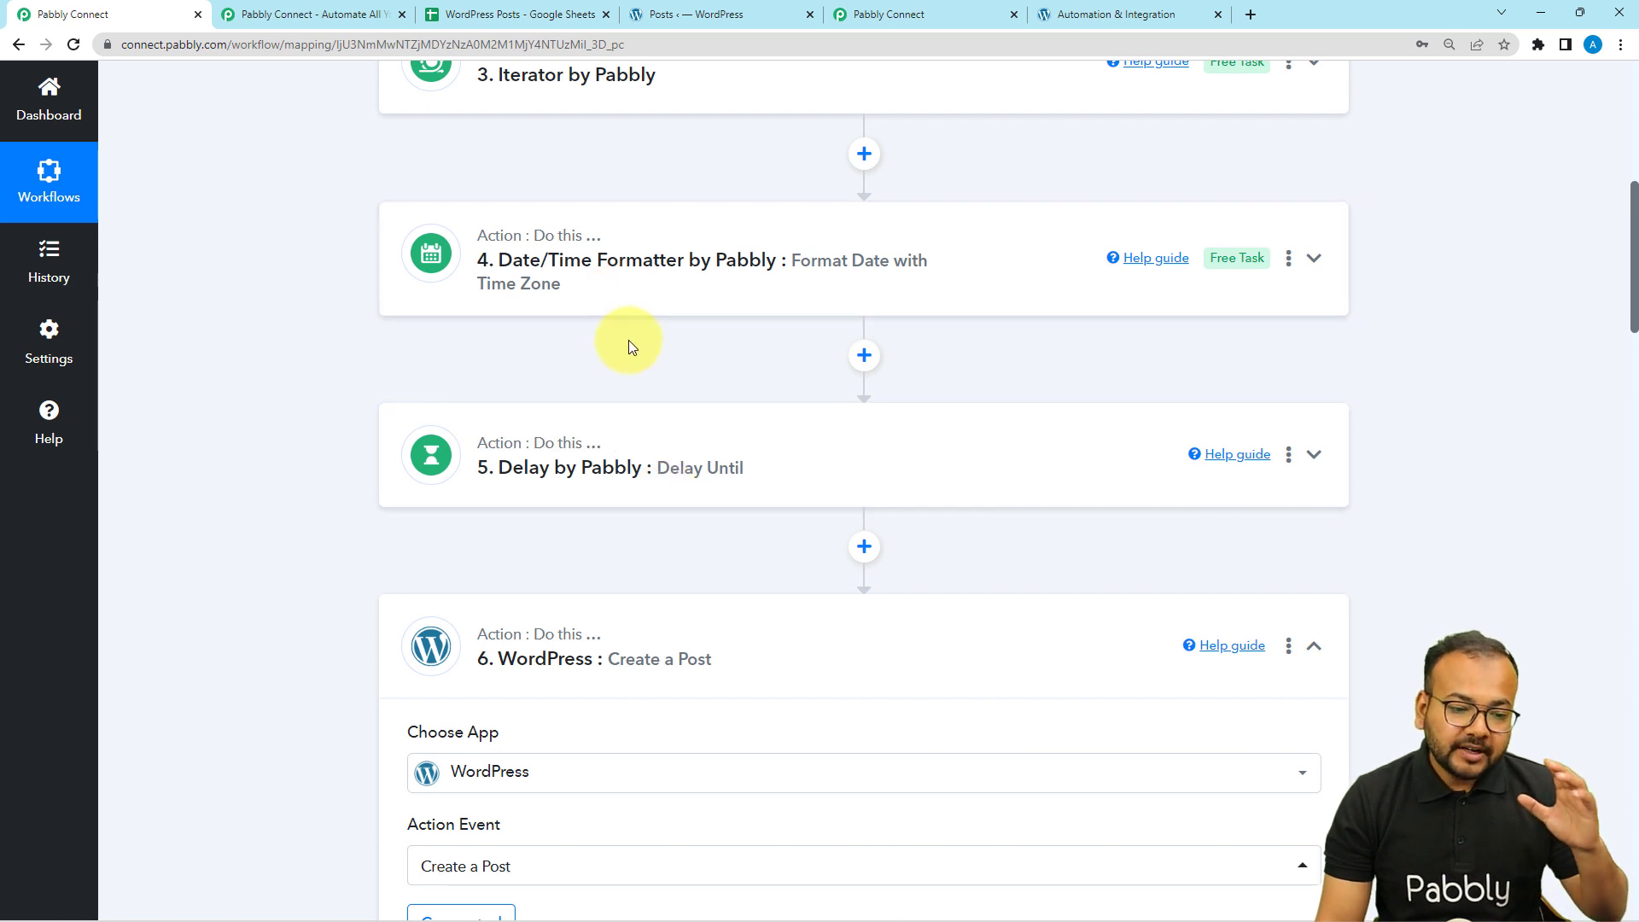
click(611, 471)
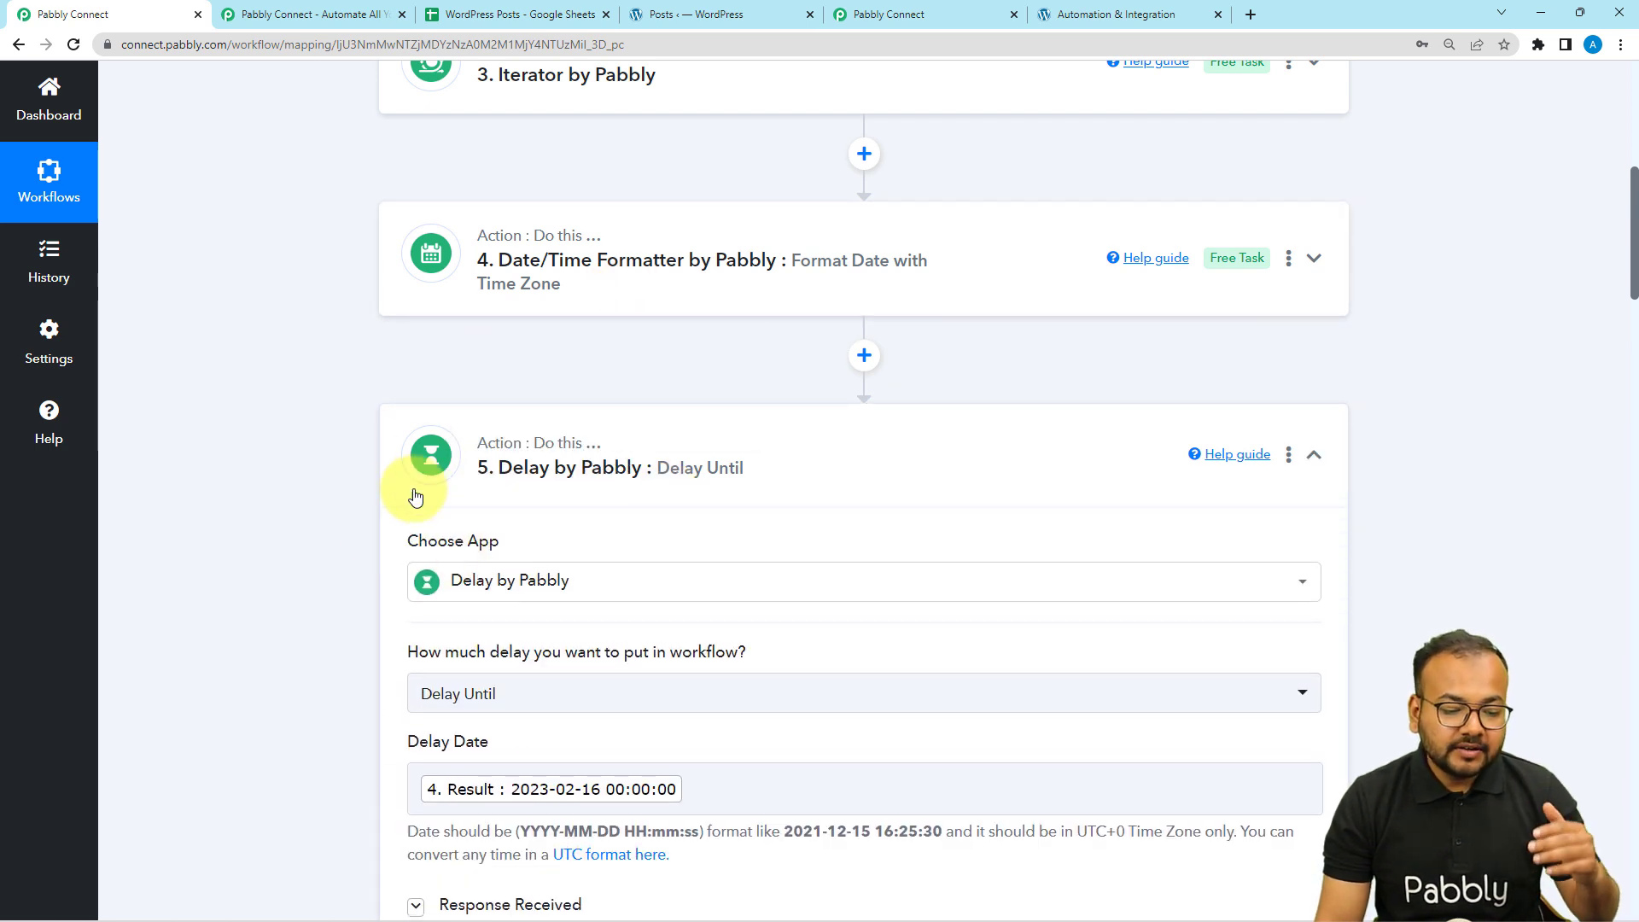
scroll(424, 462, down, 1)
scroll(425, 462, down, 1)
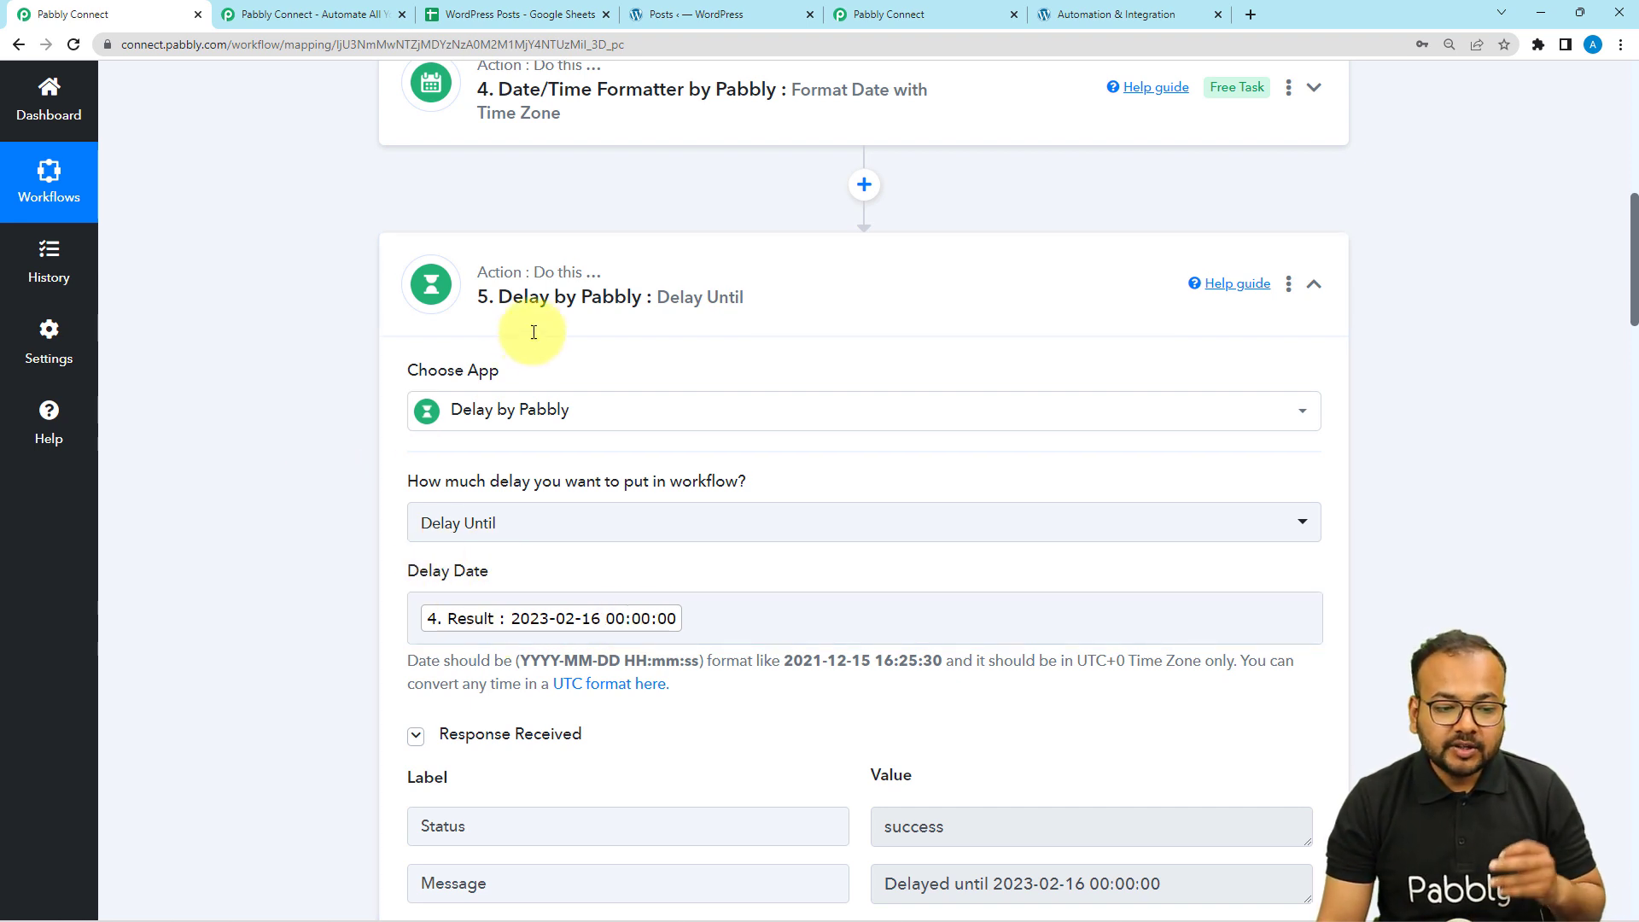
click(501, 282)
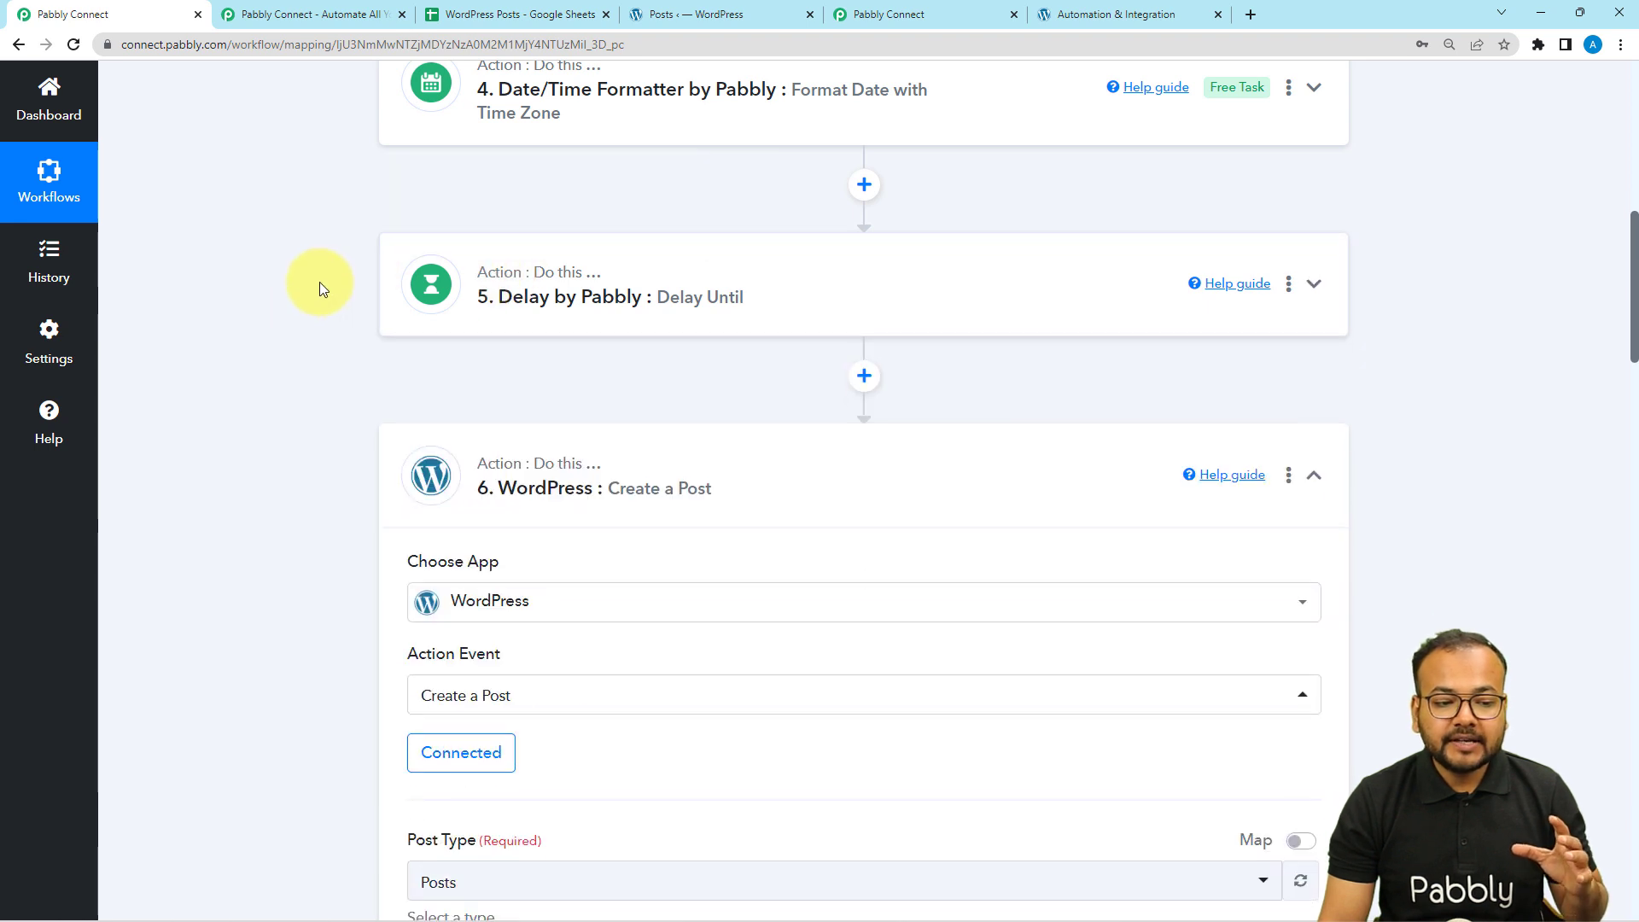
click(493, 461)
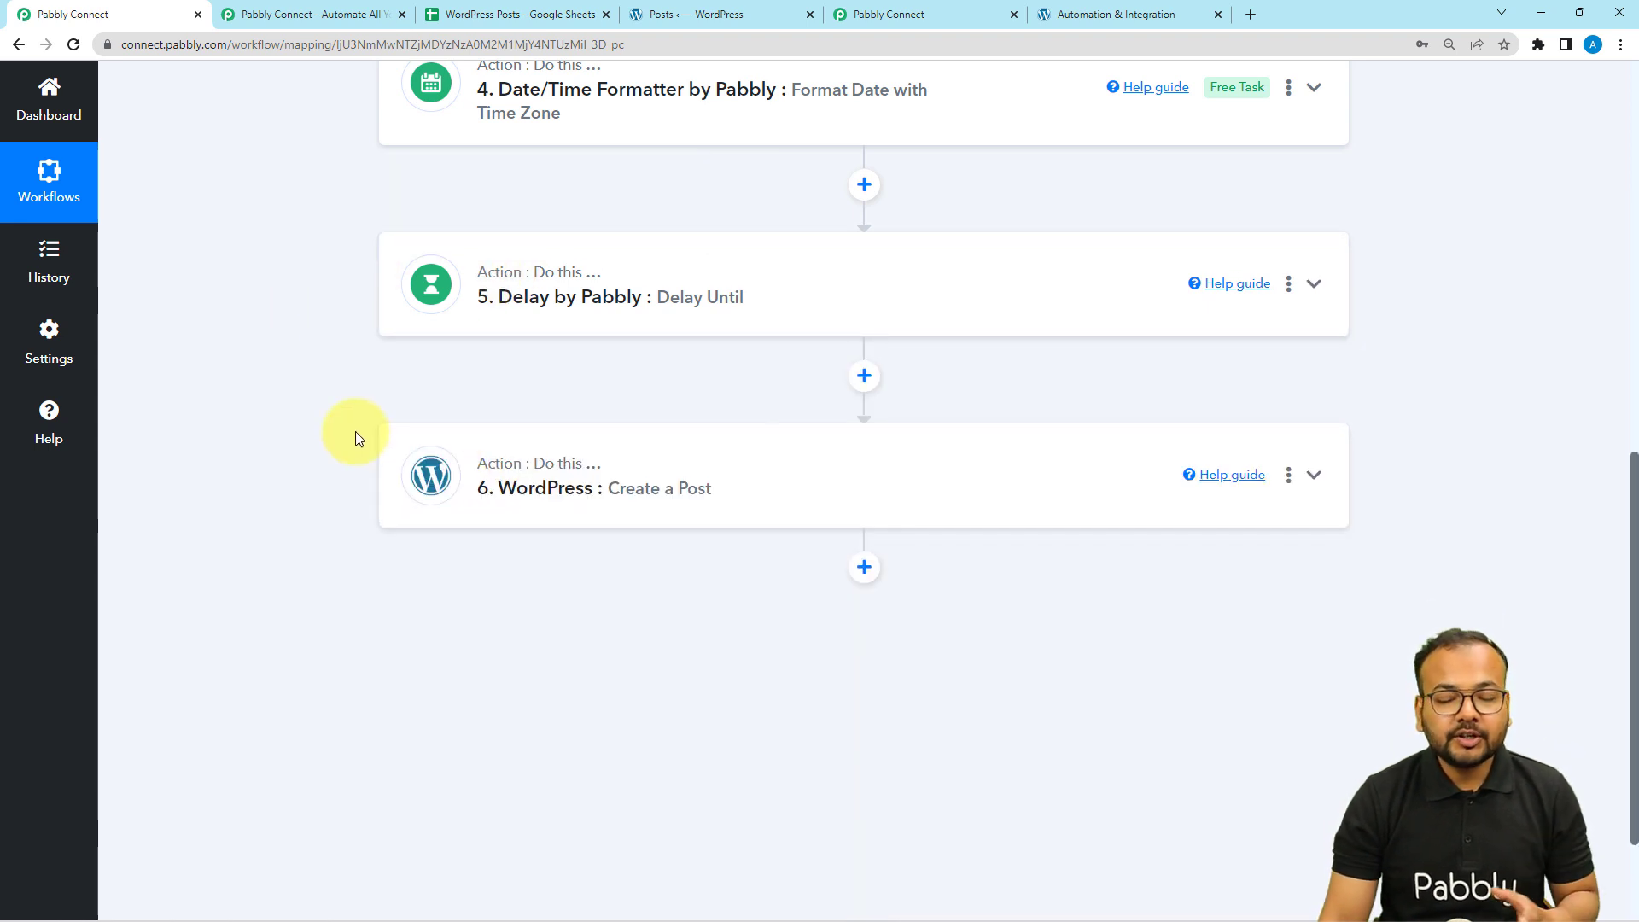